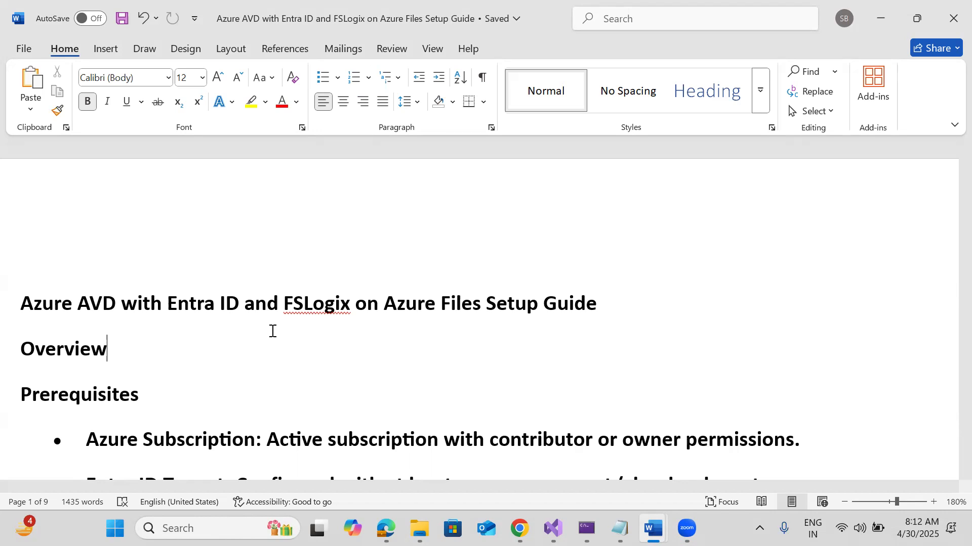
Move down the Prerequisites from the Permissions item past the supported OS requirement.
{"action": "left_click", "coordinate": [273, 399]}
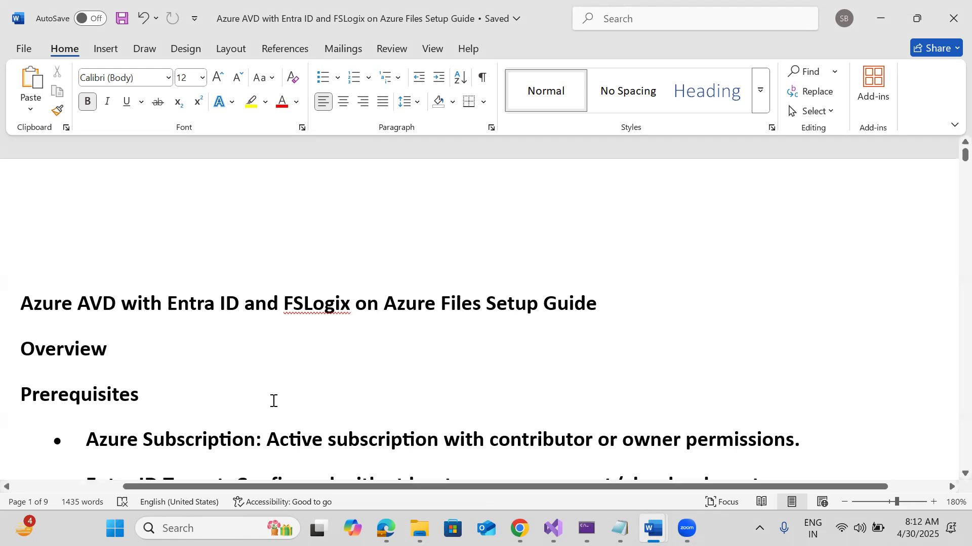
{"action": "key", "text": "Down"}
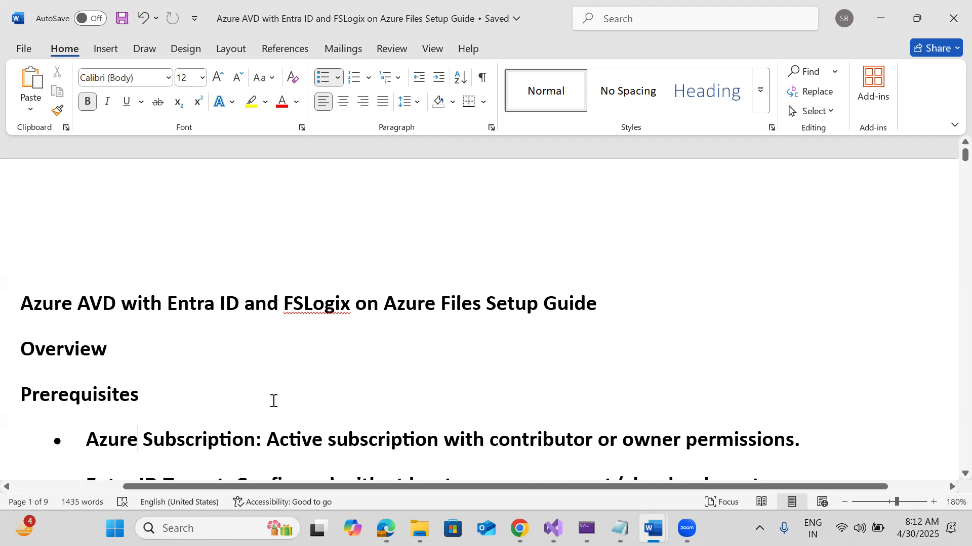
{"action": "key", "text": "Down"}
{"action": "key", "text": "Down"}
{"action": "key", "text": "Down"}
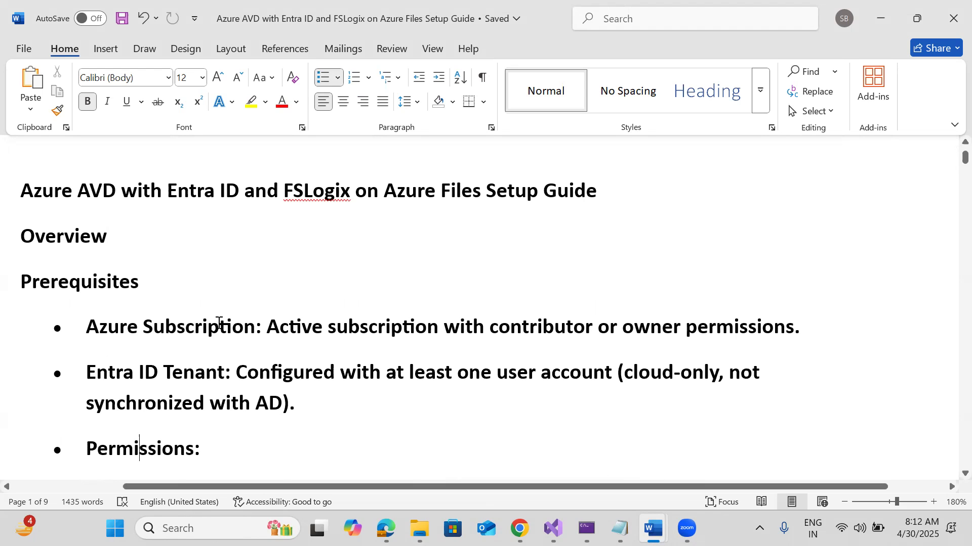
{"action": "key", "text": "Down"}
{"action": "key", "text": "Down"}
{"action": "scroll", "coordinate": [218, 337], "scroll_direction": "down", "scroll_amount": 3}
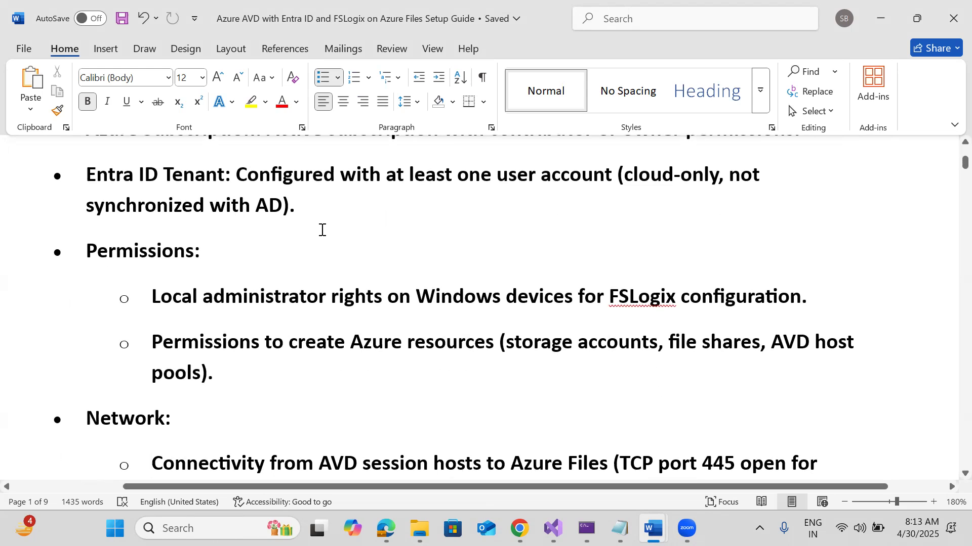
{"action": "scroll", "coordinate": [322, 230], "scroll_direction": "down", "scroll_amount": 2}
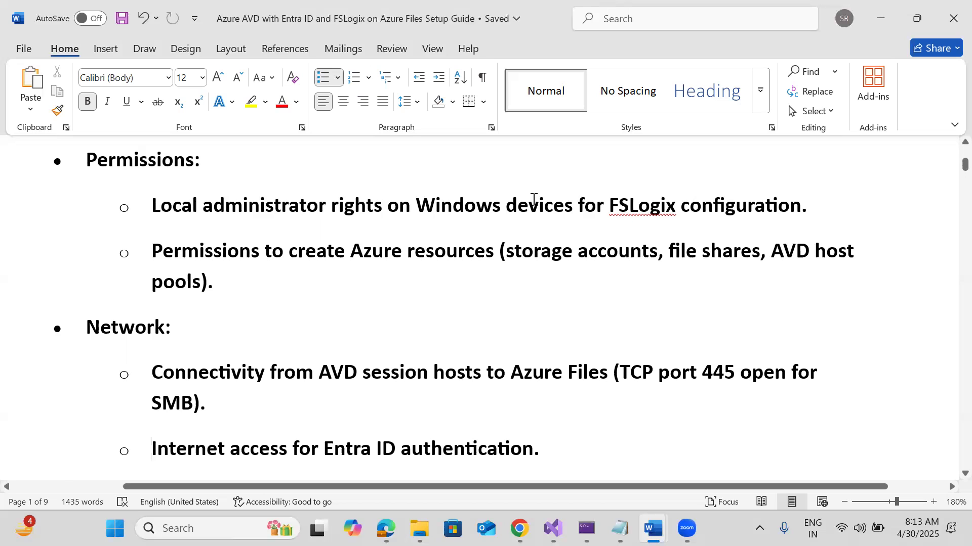
{"action": "key", "text": "Down"}
{"action": "key", "text": "Down"}
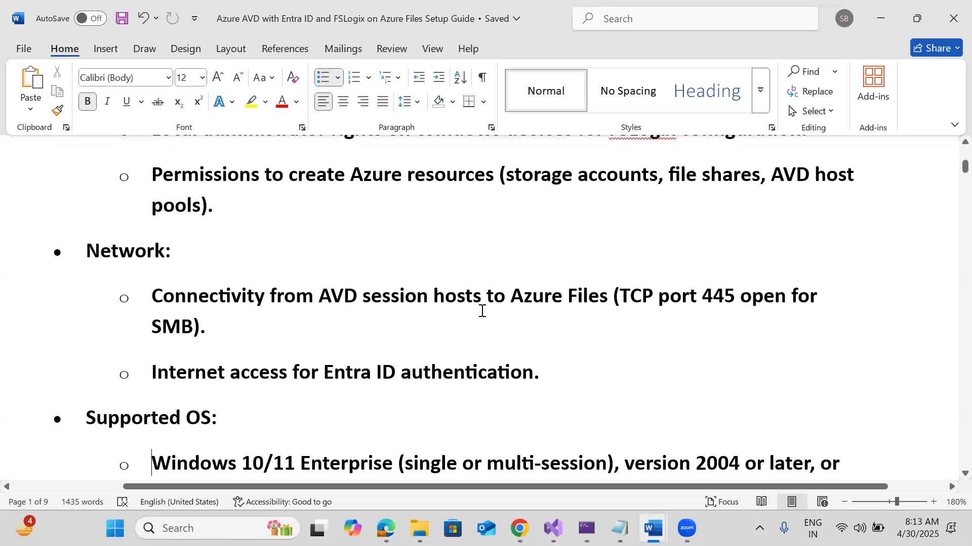
{"action": "key", "text": "Down"}
{"action": "key", "text": "Down"}
{"action": "key", "text": "Down"}
{"action": "key", "text": "Down"}
{"action": "key", "text": "Down"}
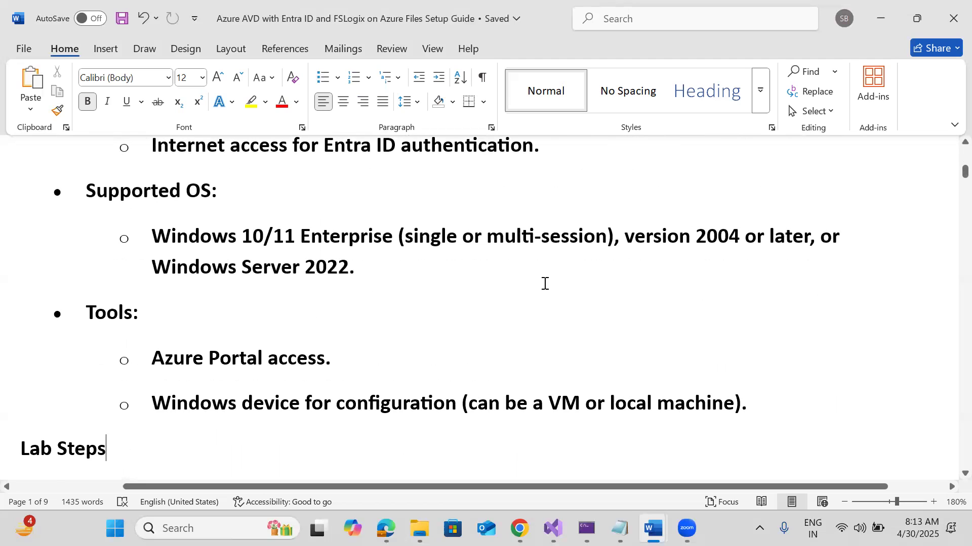
{"action": "left_click", "coordinate": [626, 235]}
Select 'version 2004' in the OS requirement, then move down to Step 1's Configure line.
{"action": "left_click_drag", "start_coordinate": [626, 235], "coordinate": [722, 234]}
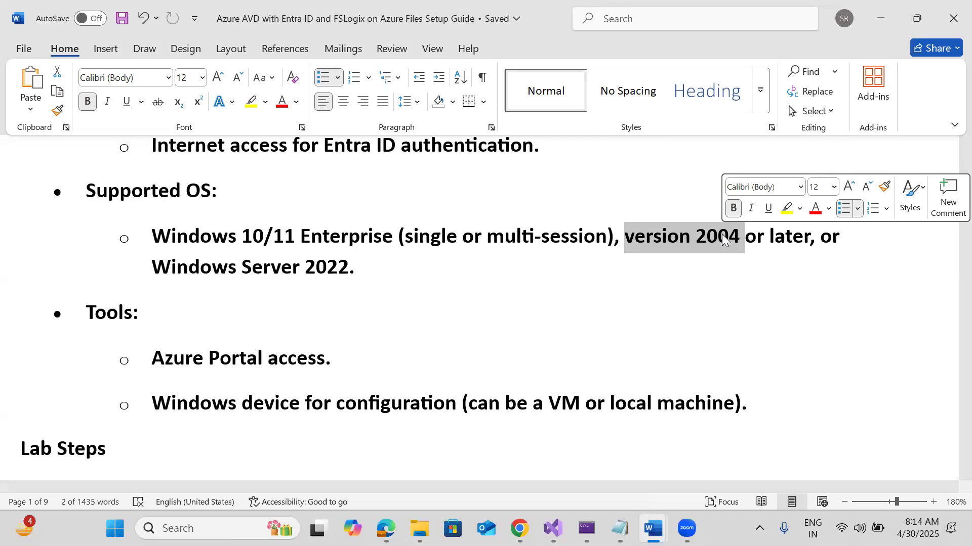
{"action": "key", "text": "Down"}
{"action": "key", "text": "Down"}
{"action": "key", "text": "Down"}
{"action": "key", "text": "Down"}
{"action": "key", "text": "Down"}
{"action": "key", "text": "Down"}
{"action": "key", "text": "Down"}
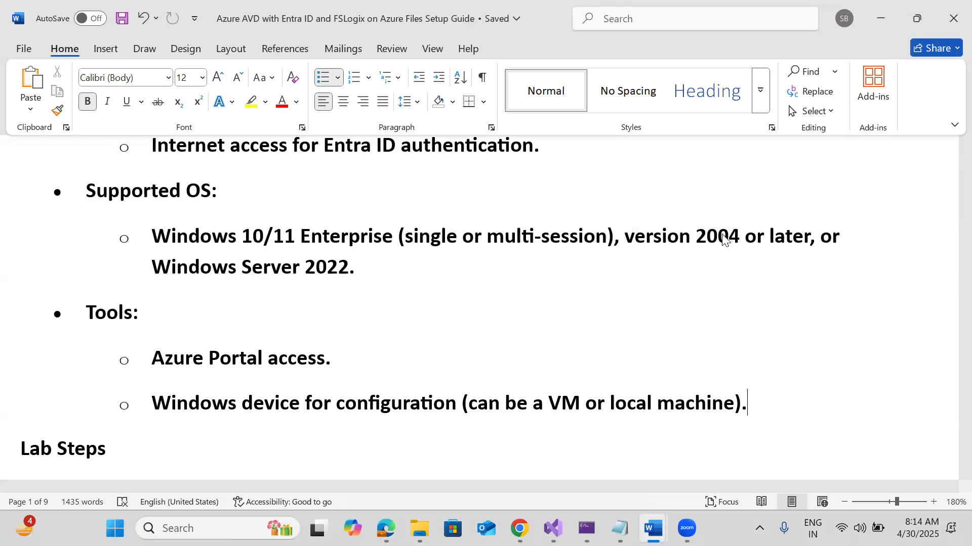
{"action": "key", "text": "Down"}
{"action": "key", "text": "Down"}
{"action": "key", "text": "Down"}
{"action": "key", "text": "Down"}
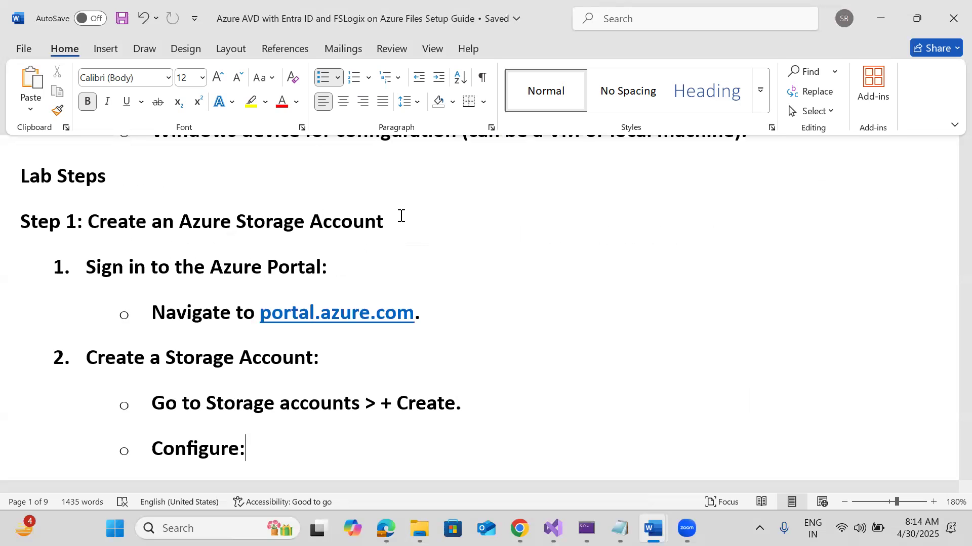
Move down through the storage account creation settings to the end of the Access keys line.
{"action": "scroll", "coordinate": [401, 216], "scroll_direction": "down", "scroll_amount": 6}
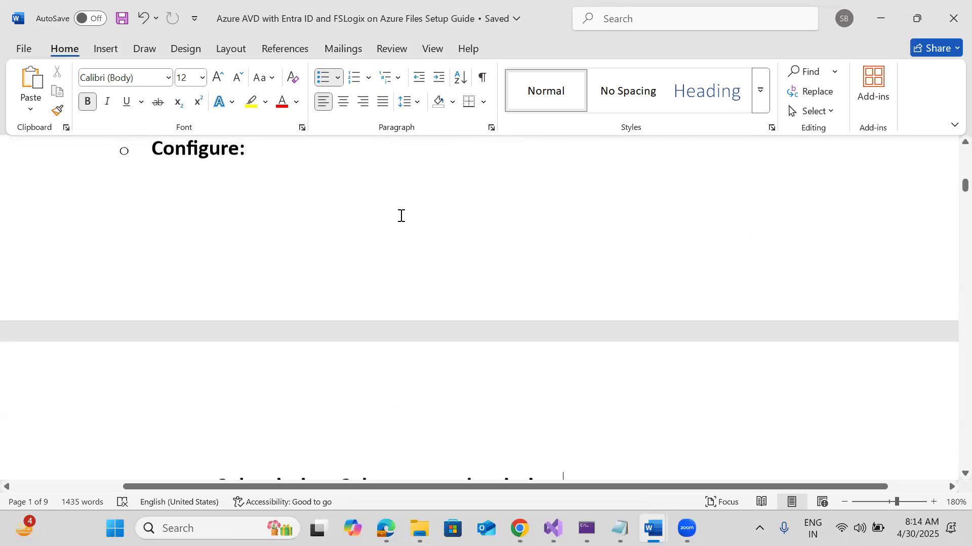
{"action": "scroll", "coordinate": [401, 215], "scroll_direction": "up", "scroll_amount": 2}
{"action": "scroll", "coordinate": [401, 216], "scroll_direction": "up", "scroll_amount": 3}
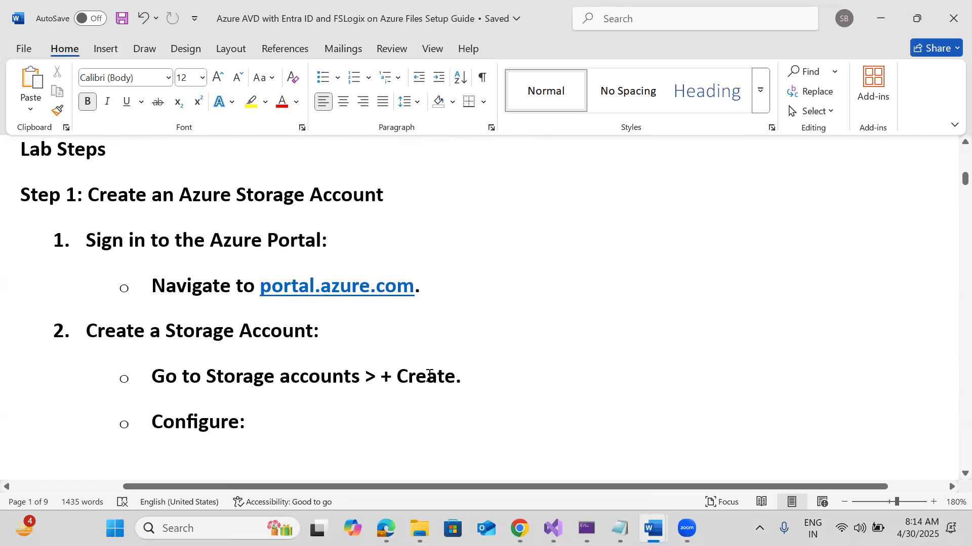
{"action": "key", "text": "Down"}
{"action": "key", "text": "Down"}
{"action": "key", "text": "Down"}
{"action": "key", "text": "Down"}
{"action": "key", "text": "Down"}
{"action": "key", "text": "Down"}
{"action": "key", "text": "Down"}
{"action": "key", "text": "Down"}
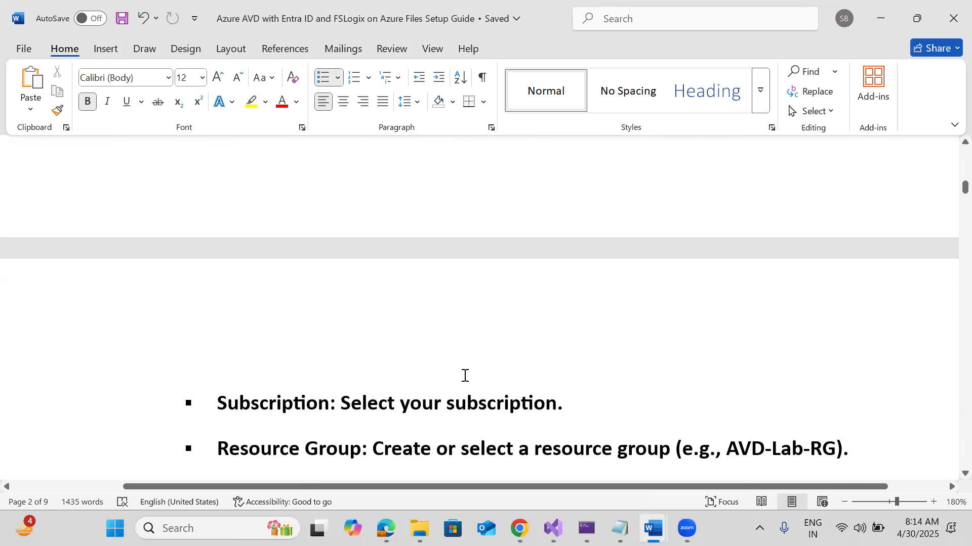
{"action": "key", "text": "Down"}
{"action": "key", "text": "Down"}
{"action": "key", "text": "Down"}
{"action": "key", "text": "Down"}
{"action": "key", "text": "Down"}
{"action": "key", "text": "Down"}
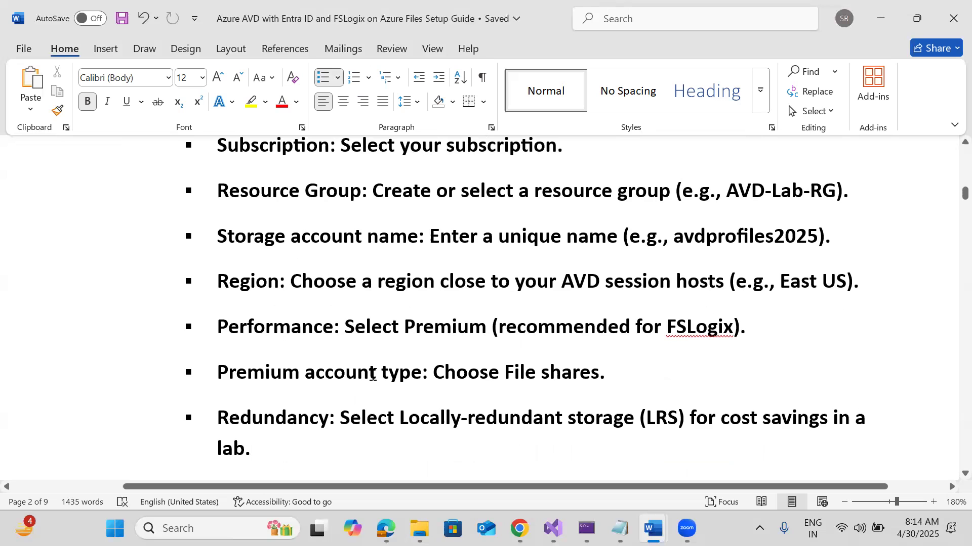
{"action": "key", "text": "Down"}
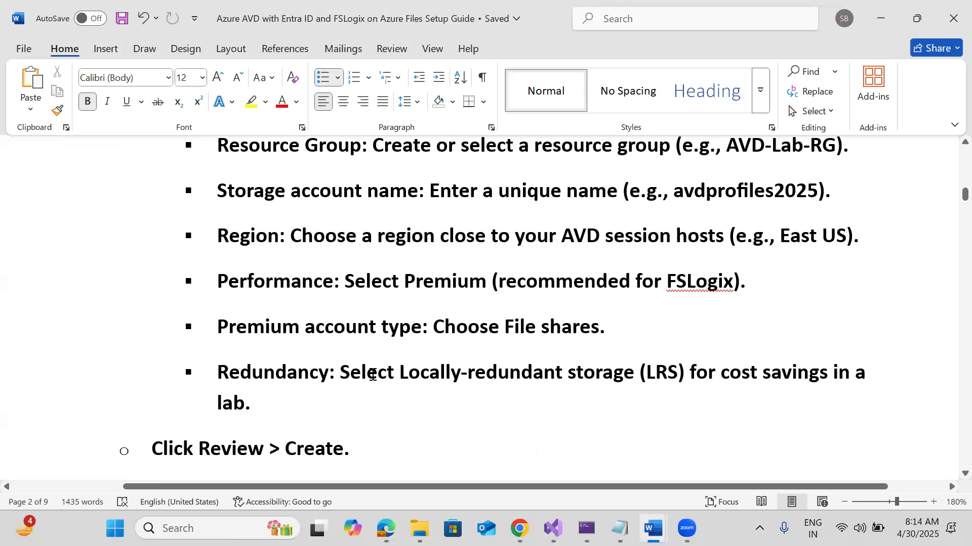
{"action": "key", "text": "Down"}
{"action": "key", "text": "Down"}
{"action": "key", "text": "Down"}
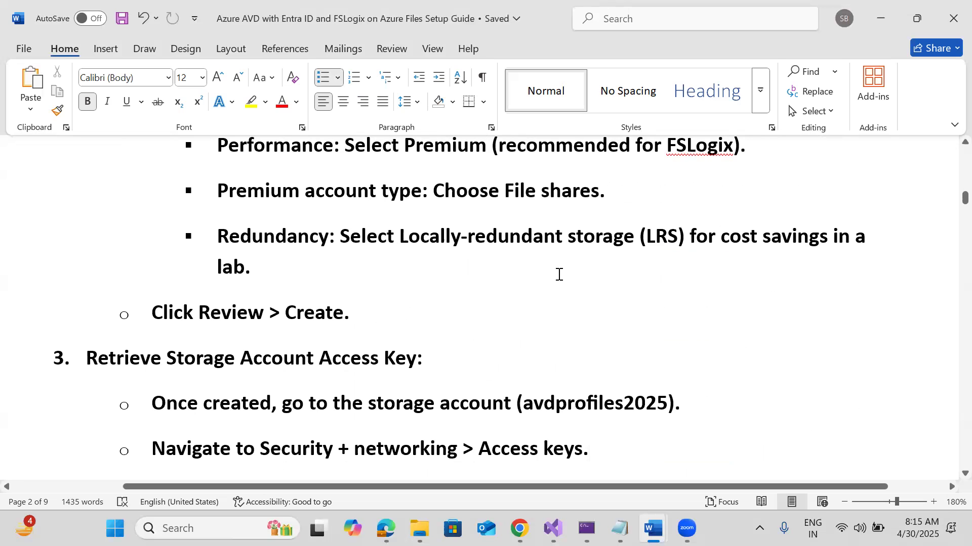
Add a bullet 'Copy Key1 (e.g., <pasted example key>).' under the Access keys line.
{"action": "key", "text": "Return"}
{"action": "type", "text": "Copy Key1 (e.g.,"}
{"action": "type", "text": ")."}
Move down past the FQDN note and Create a File Share step to the host pool line.
{"action": "key", "text": "Down"}
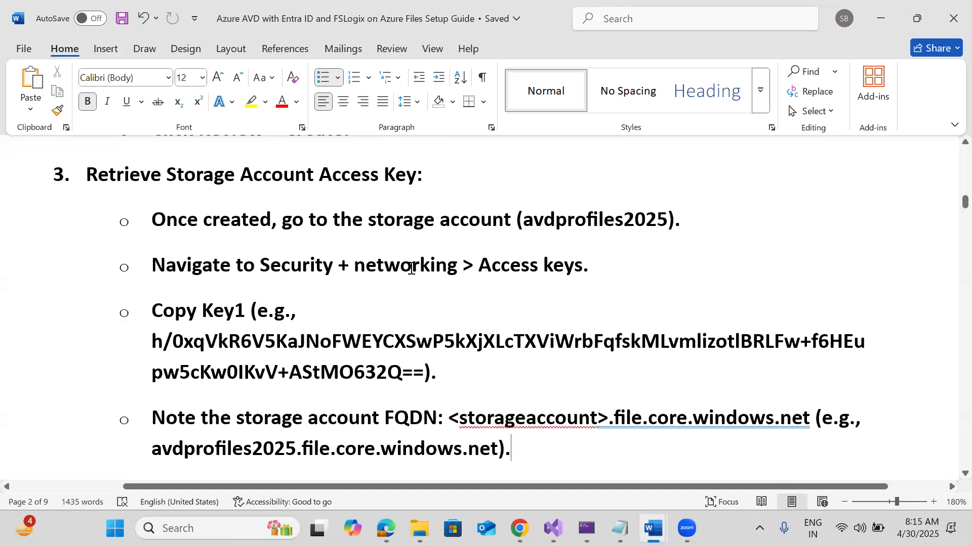
{"action": "key", "text": "Down"}
{"action": "key", "text": "Down"}
{"action": "key", "text": "Down"}
{"action": "key", "text": "Down"}
{"action": "key", "text": "Down"}
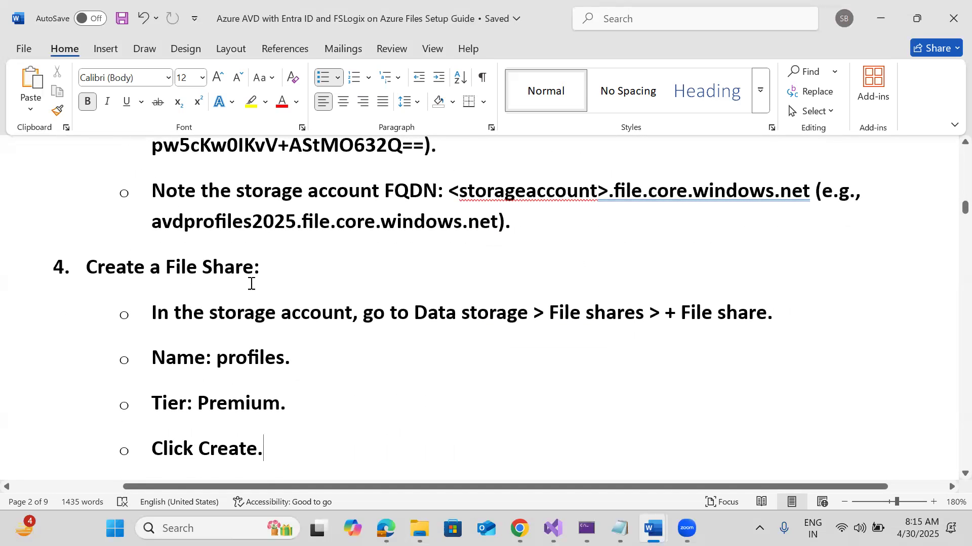
{"action": "key", "text": "Down"}
{"action": "key", "text": "Down"}
{"action": "key", "text": "Down"}
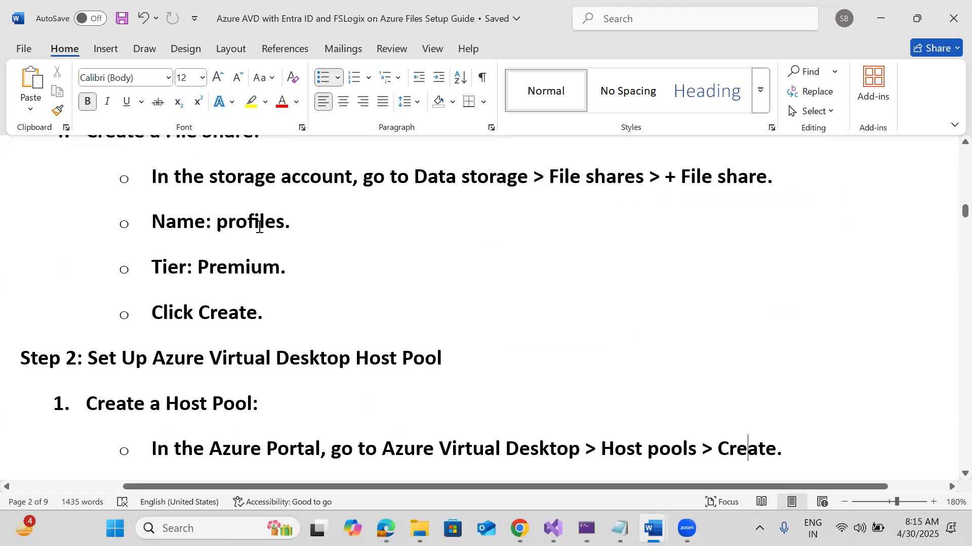
Move through Step 2's host pool Basics, Location and Virtual Machines settings past the Workspace section.
{"action": "key", "text": "Down"}
{"action": "key", "text": "Down"}
{"action": "key", "text": "Down"}
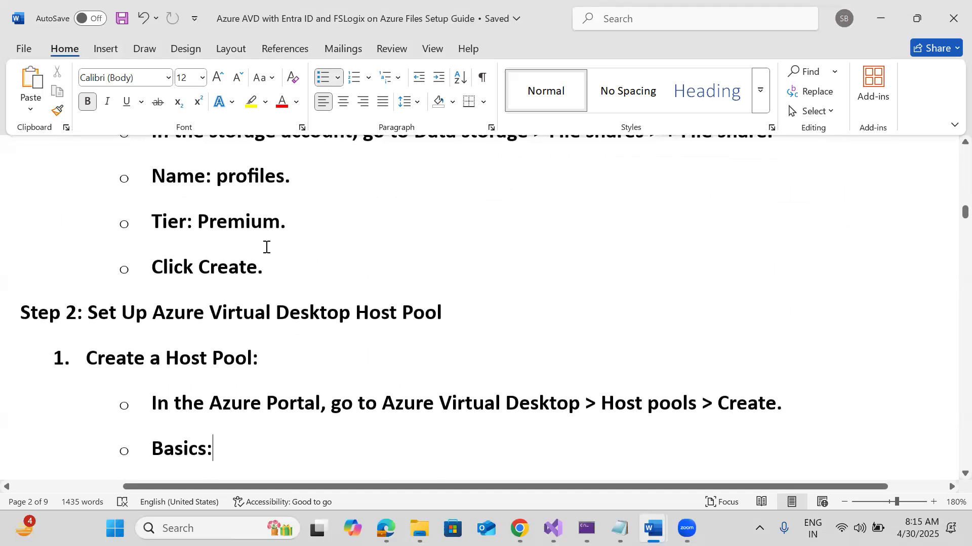
{"action": "key", "text": "Up"}
{"action": "key", "text": "Up"}
{"action": "key", "text": "Up"}
{"action": "key", "text": "Up"}
{"action": "key", "text": "Up"}
{"action": "key", "text": "Up"}
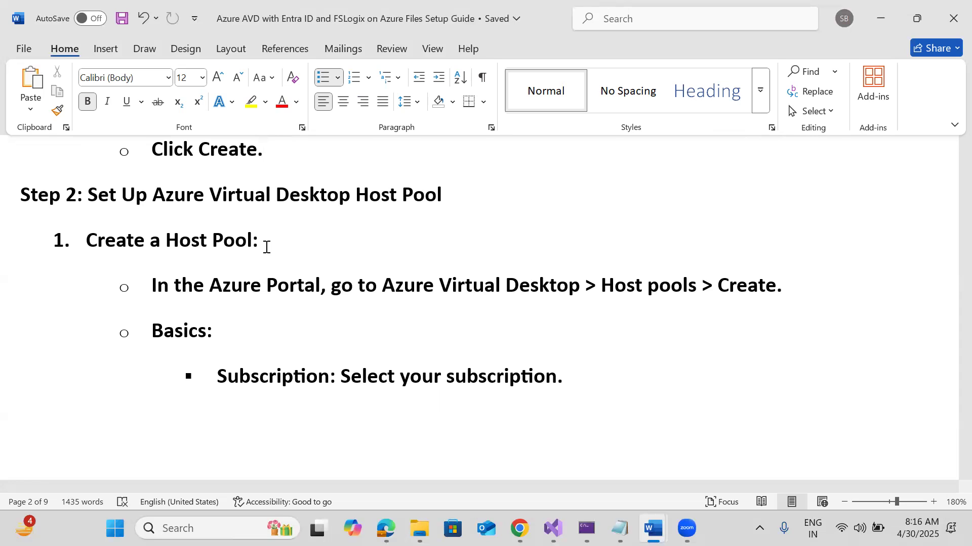
{"action": "key", "text": "Down"}
{"action": "key", "text": "Down"}
{"action": "key", "text": "Down"}
{"action": "key", "text": "Down"}
{"action": "key", "text": "Down"}
{"action": "key", "text": "Down"}
{"action": "key", "text": "Down"}
{"action": "key", "text": "Down"}
{"action": "key", "text": "Down"}
{"action": "key", "text": "Down"}
{"action": "key", "text": "Down"}
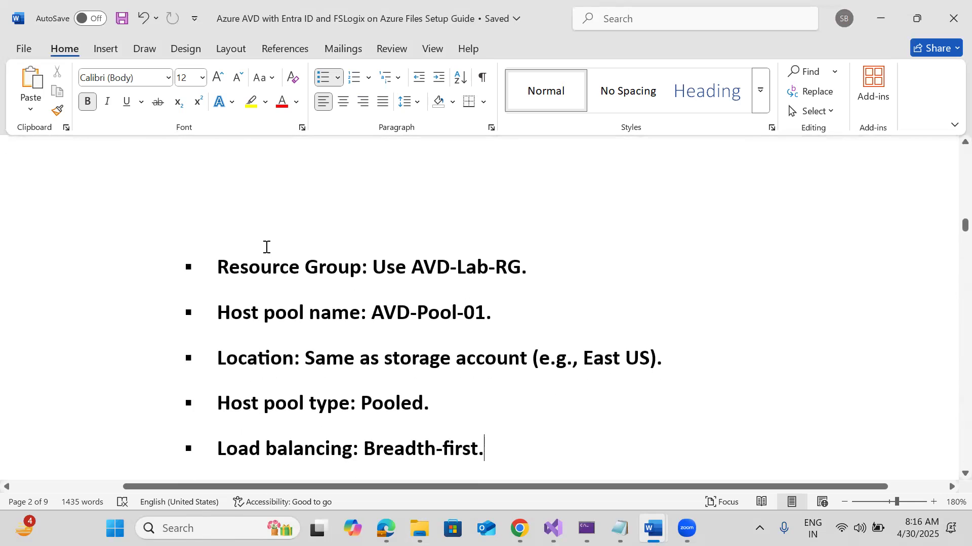
{"action": "key", "text": "Down"}
{"action": "key", "text": "Down"}
{"action": "key", "text": "Down"}
{"action": "key", "text": "Down"}
{"action": "key", "text": "Down"}
{"action": "key", "text": "Down"}
{"action": "key", "text": "Down"}
{"action": "key", "text": "Down"}
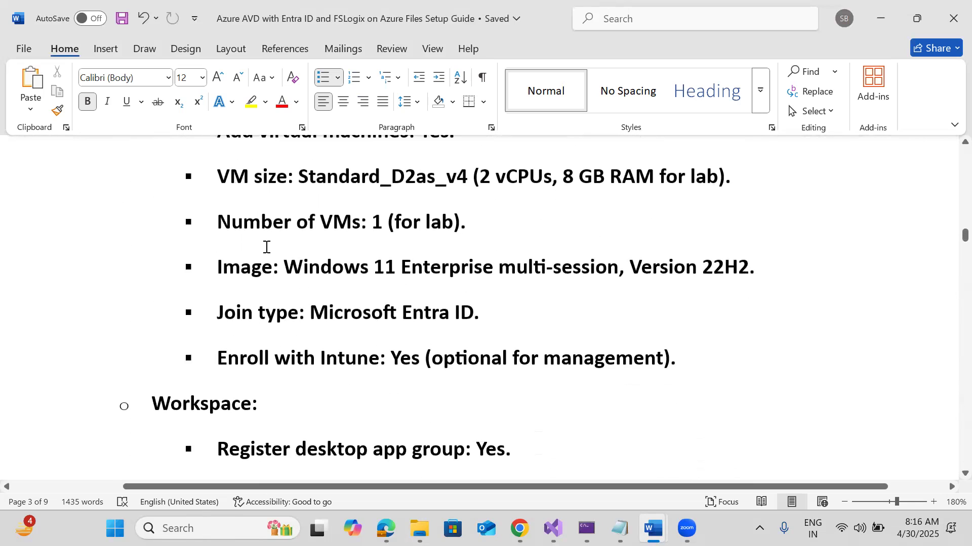
{"action": "key", "text": "Down"}
{"action": "key", "text": "Down"}
{"action": "key", "text": "Down"}
{"action": "key", "text": "Down"}
{"action": "key", "text": "Down"}
{"action": "key", "text": "Down"}
{"action": "key", "text": "Down"}
{"action": "key", "text": "Down"}
{"action": "key", "text": "Down"}
{"action": "key", "text": "Down"}
{"action": "key", "text": "Down"}
{"action": "key", "text": "Down"}
{"action": "key", "text": "Down"}
{"action": "key", "text": "Down"}
{"action": "key", "text": "Down"}
{"action": "key", "text": "Down"}
{"action": "key", "text": "Down"}
{"action": "key", "text": "Down"}
{"action": "key", "text": "Down"}
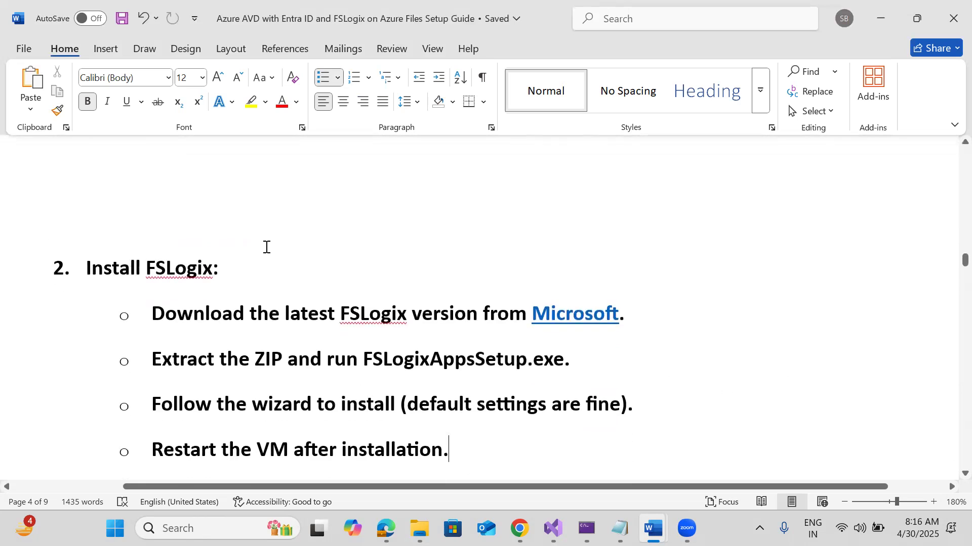
Read the FSLogix Profiles registry values (Enabled, AccessNetworkAsComputerObject), then return to Click Review + create.
{"action": "key", "text": "Down"}
{"action": "key", "text": "Down"}
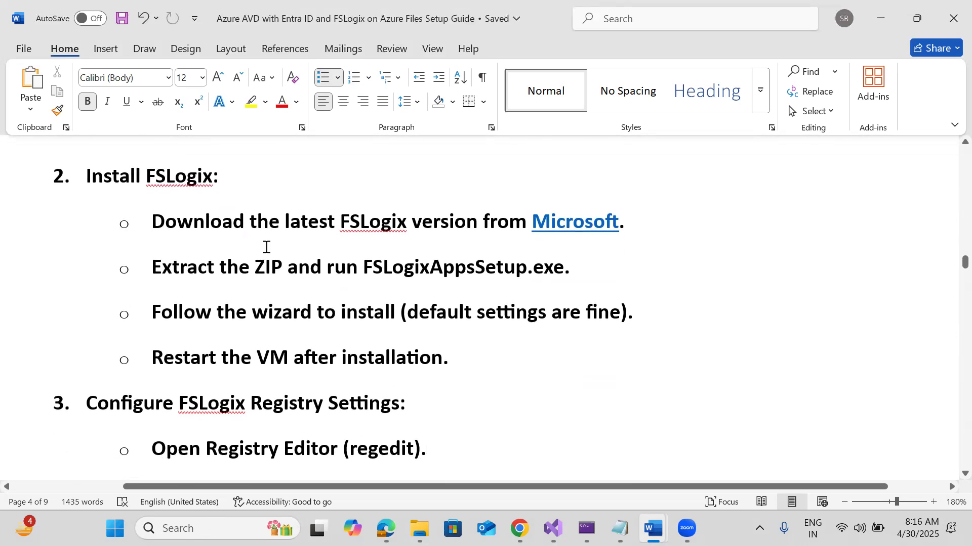
{"action": "key", "text": "Down"}
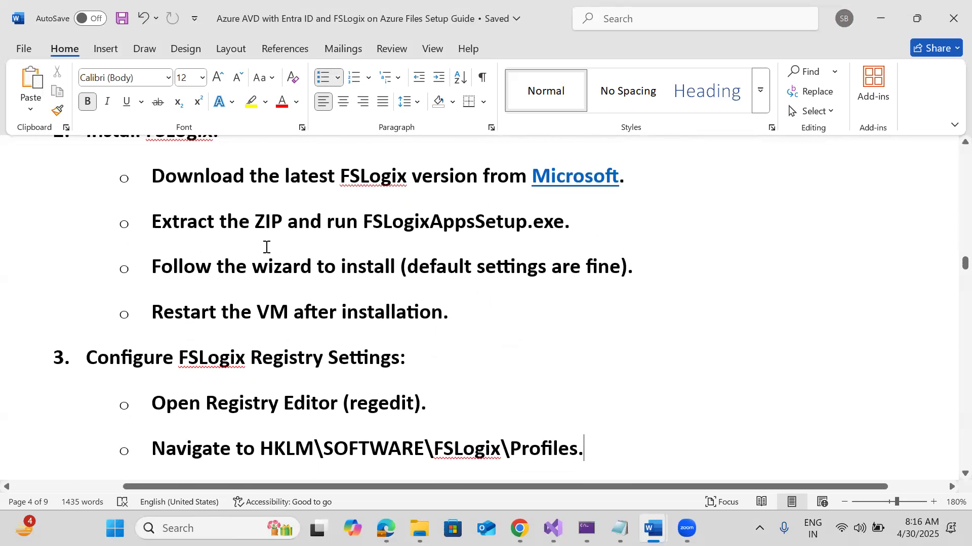
{"action": "key", "text": "Down"}
{"action": "key", "text": "Down"}
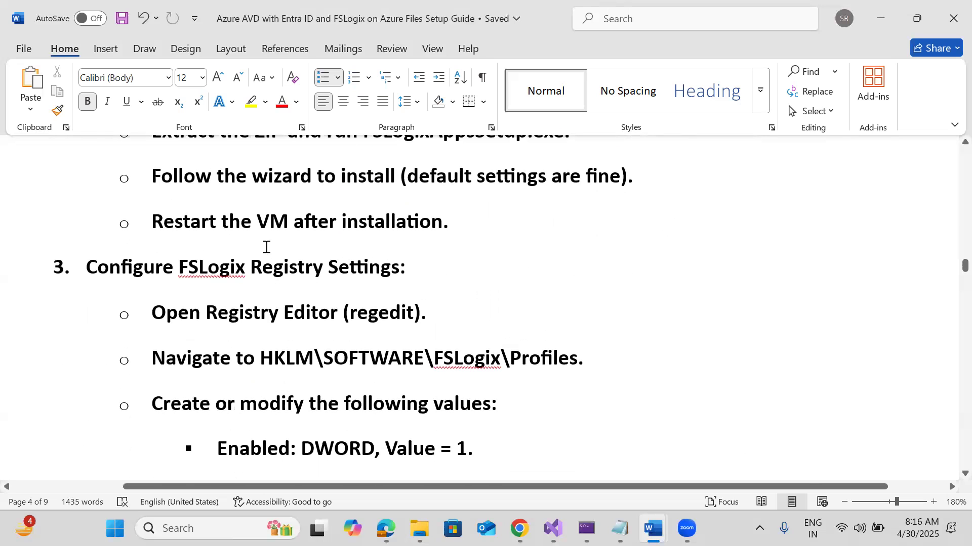
{"action": "key", "text": "Down"}
{"action": "key", "text": "Down"}
{"action": "key", "text": "Down"}
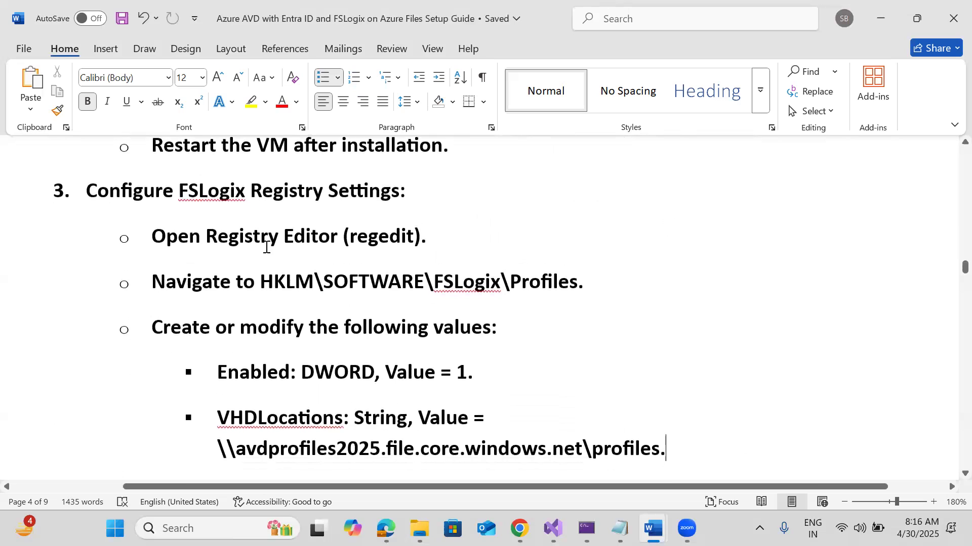
{"action": "key", "text": "Down"}
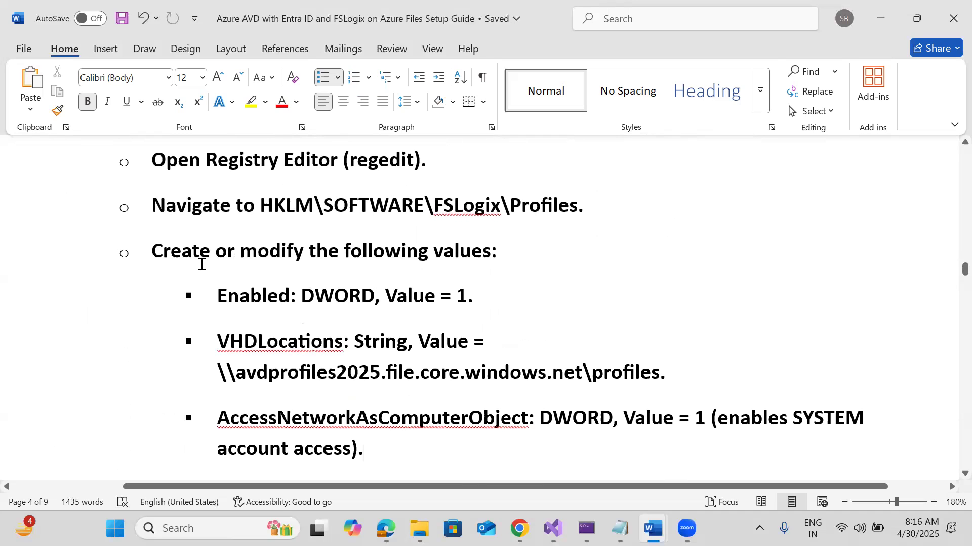
{"action": "key", "text": "Up"}
{"action": "key", "text": "Up"}
{"action": "key", "text": "Up"}
{"action": "key", "text": "Up"}
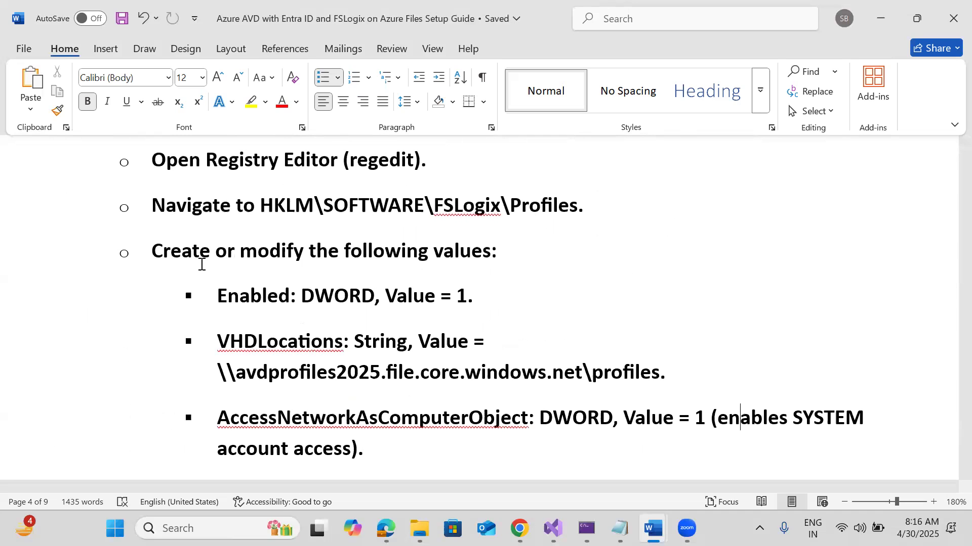
{"action": "key", "text": "Up"}
{"action": "key", "text": "Up"}
{"action": "key", "text": "Up"}
{"action": "key", "text": "Up"}
{"action": "key", "text": "Up"}
{"action": "key", "text": "Up"}
{"action": "key", "text": "Up"}
{"action": "key", "text": "Up"}
{"action": "key", "text": "Up"}
{"action": "key", "text": "Up"}
{"action": "key", "text": "Up"}
{"action": "key", "text": "Up"}
{"action": "key", "text": "Up"}
{"action": "key", "text": "Up"}
{"action": "key", "text": "Up"}
{"action": "key", "text": "Up"}
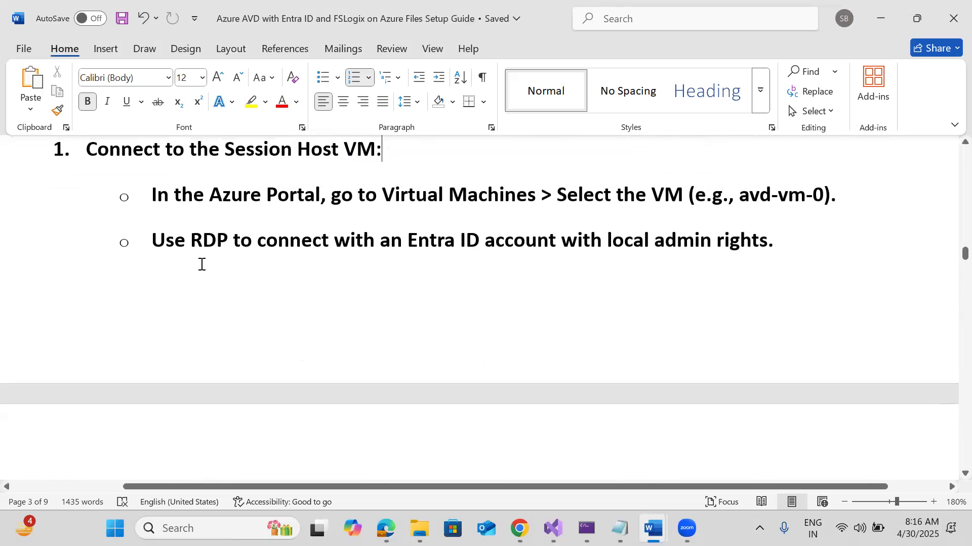
{"action": "key", "text": "Up"}
{"action": "key", "text": "Up"}
{"action": "key", "text": "Up"}
{"action": "key", "text": "Up"}
{"action": "key", "text": "Up"}
{"action": "key", "text": "Up"}
{"action": "key", "text": "Up"}
{"action": "key", "text": "Up"}
{"action": "key", "text": "Up"}
{"action": "key", "text": "Up"}
{"action": "key", "text": "Up"}
{"action": "key", "text": "Up"}
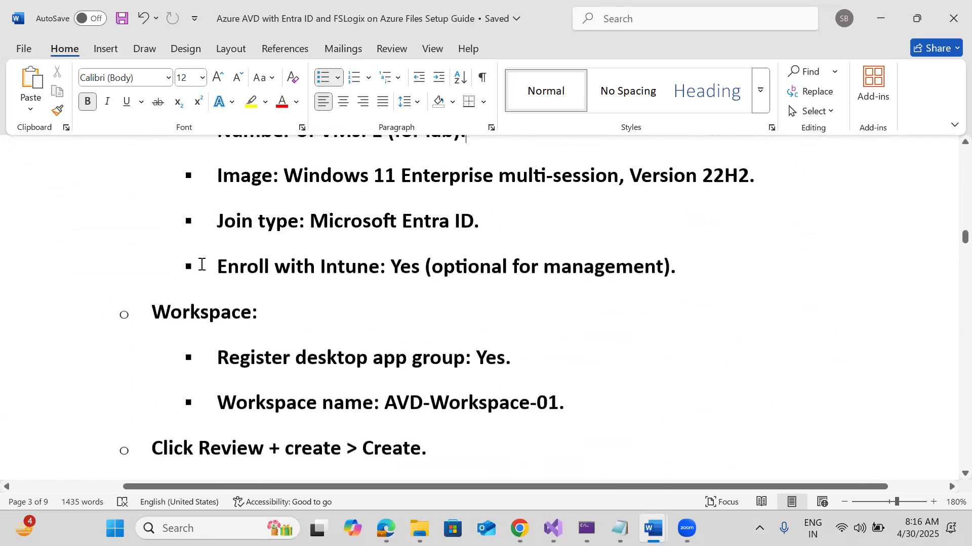
{"action": "key", "text": "Up"}
{"action": "key", "text": "Up"}
{"action": "key", "text": "Up"}
{"action": "key", "text": "Up"}
{"action": "key", "text": "Up"}
{"action": "key", "text": "Up"}
{"action": "key", "text": "Up"}
{"action": "key", "text": "Up"}
{"action": "key", "text": "Up"}
{"action": "key", "text": "Up"}
{"action": "key", "text": "Up"}
{"action": "key", "text": "Up"}
{"action": "key", "text": "Up"}
{"action": "key", "text": "Up"}
{"action": "key", "text": "Up"}
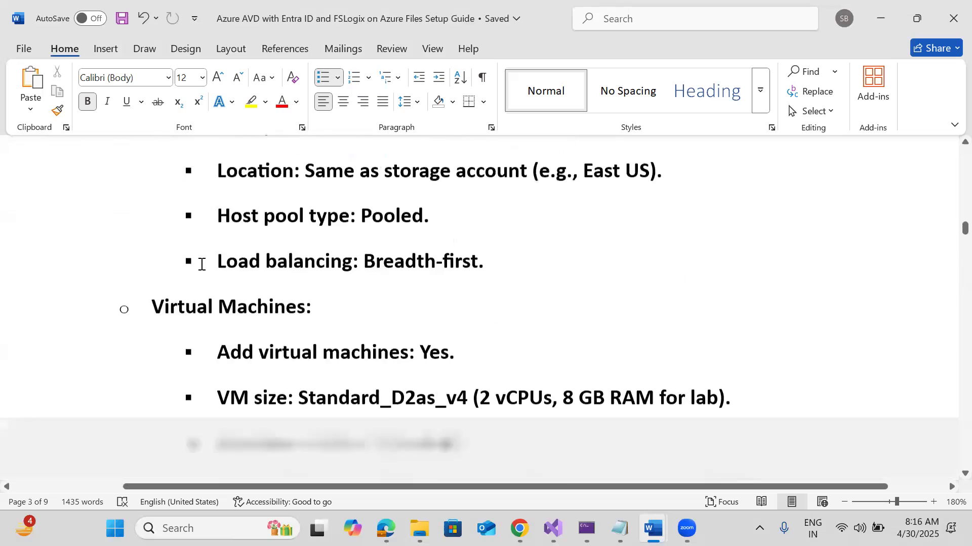
{"action": "key", "text": "Down"}
{"action": "key", "text": "Down"}
{"action": "key", "text": "Down"}
{"action": "key", "text": "Down"}
{"action": "key", "text": "Down"}
{"action": "key", "text": "Down"}
{"action": "key", "text": "Down"}
{"action": "key", "text": "Down"}
{"action": "key", "text": "Down"}
{"action": "key", "text": "Down"}
{"action": "key", "text": "Down"}
{"action": "key", "text": "Down"}
{"action": "key", "text": "Down"}
{"action": "key", "text": "Down"}
{"action": "key", "text": "Down"}
{"action": "key", "text": "Down"}
{"action": "key", "text": "Down"}
{"action": "key", "text": "Down"}
{"action": "key", "text": "Down"}
{"action": "key", "text": "Down"}
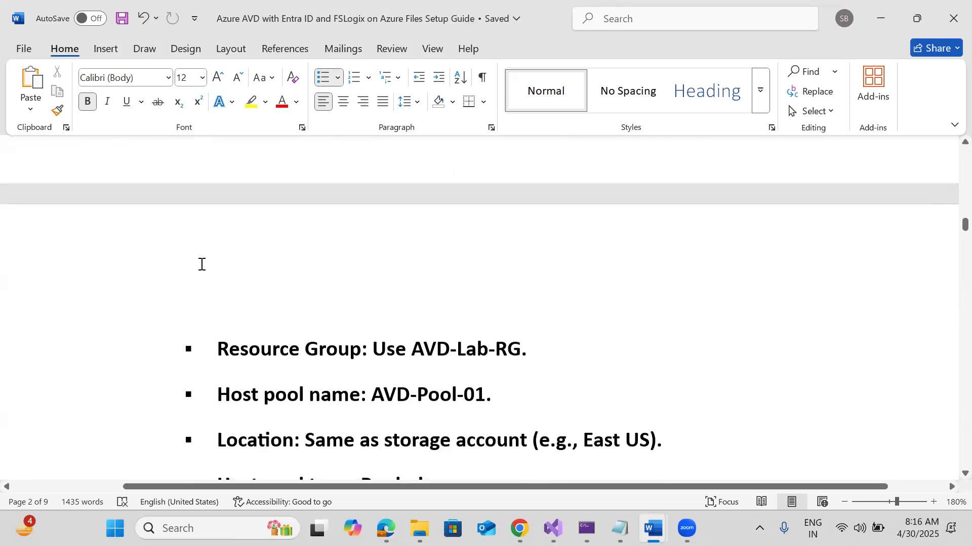
Go through the Install FSLogix steps, registry values and Windows 11 LsaCfgFlags setting to the cmdkey command.
{"action": "key", "text": "Down"}
{"action": "key", "text": "Down"}
{"action": "key", "text": "Down"}
{"action": "key", "text": "Down"}
{"action": "key", "text": "Down"}
{"action": "key", "text": "Down"}
{"action": "key", "text": "Down"}
{"action": "key", "text": "Down"}
{"action": "key", "text": "Down"}
{"action": "key", "text": "Down"}
{"action": "key", "text": "Down"}
{"action": "key", "text": "Down"}
{"action": "key", "text": "Down"}
{"action": "key", "text": "Down"}
{"action": "key", "text": "Down"}
{"action": "key", "text": "Down"}
{"action": "key", "text": "Down"}
{"action": "key", "text": "Down"}
{"action": "key", "text": "Down"}
{"action": "key", "text": "Down"}
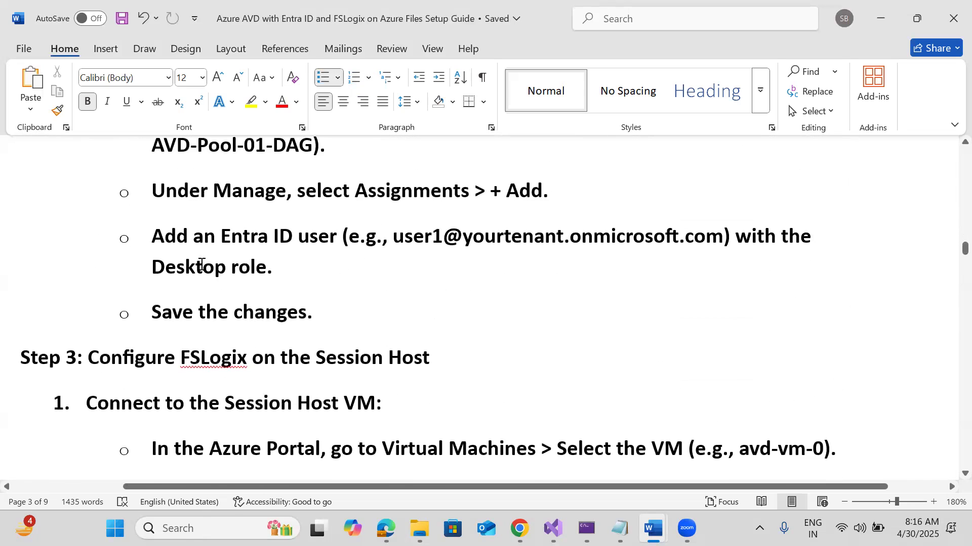
{"action": "key", "text": "Down"}
{"action": "key", "text": "Down"}
{"action": "key", "text": "Down"}
{"action": "key", "text": "Down"}
{"action": "key", "text": "Down"}
{"action": "key", "text": "Down"}
{"action": "key", "text": "Down"}
{"action": "key", "text": "Down"}
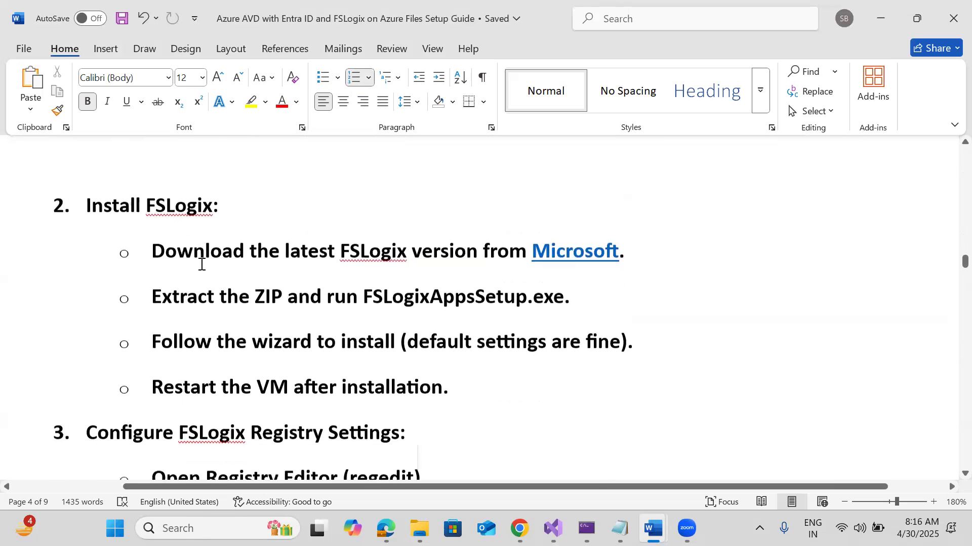
{"action": "key", "text": "Down"}
{"action": "key", "text": "Down"}
{"action": "key", "text": "Down"}
{"action": "key", "text": "Down"}
{"action": "key", "text": "Down"}
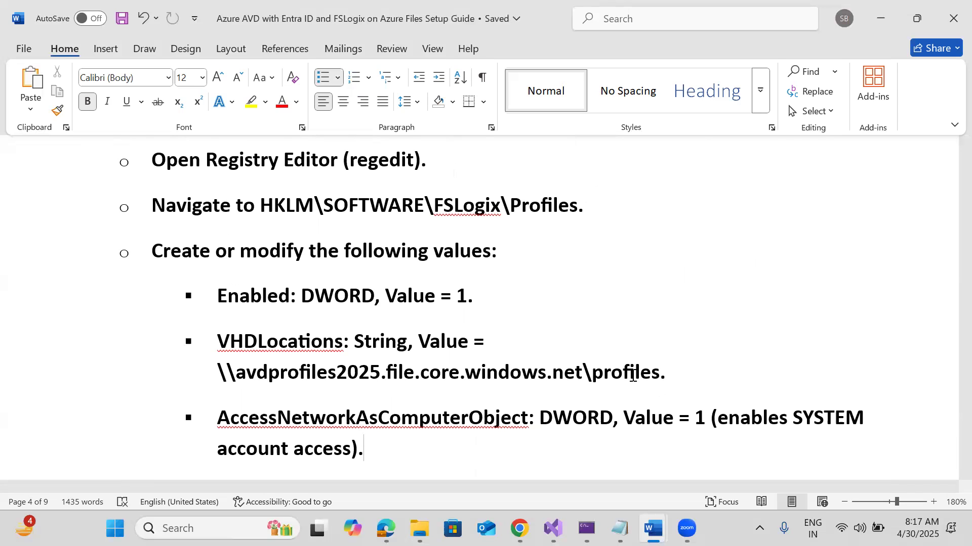
{"action": "key", "text": "Down"}
{"action": "key", "text": "Down"}
{"action": "key", "text": "Down"}
{"action": "key", "text": "Down"}
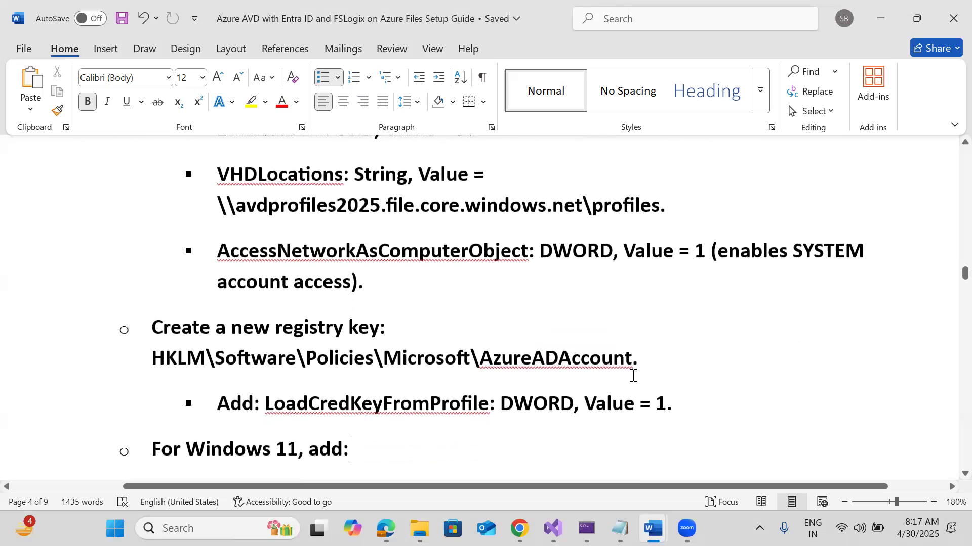
{"action": "key", "text": "Down"}
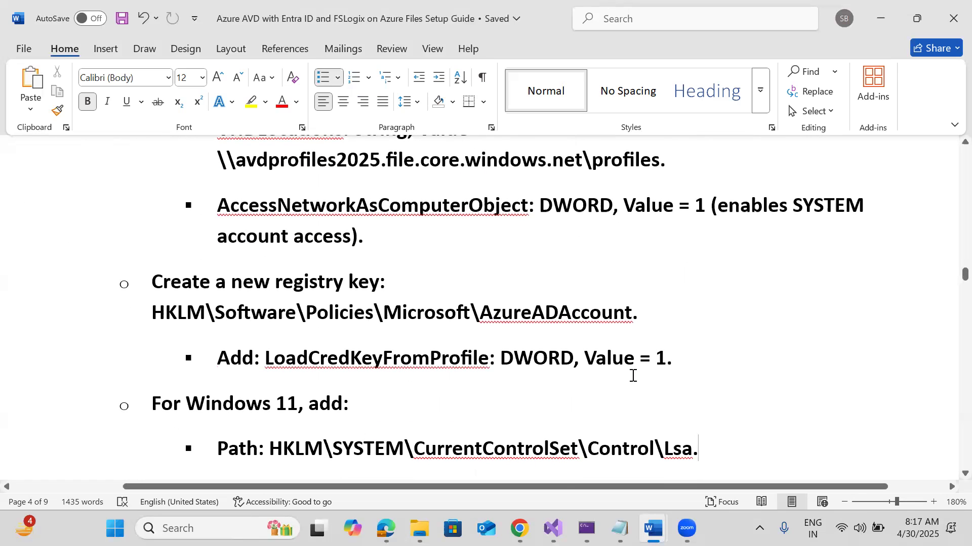
{"action": "key", "text": "Down"}
{"action": "key", "text": "Down"}
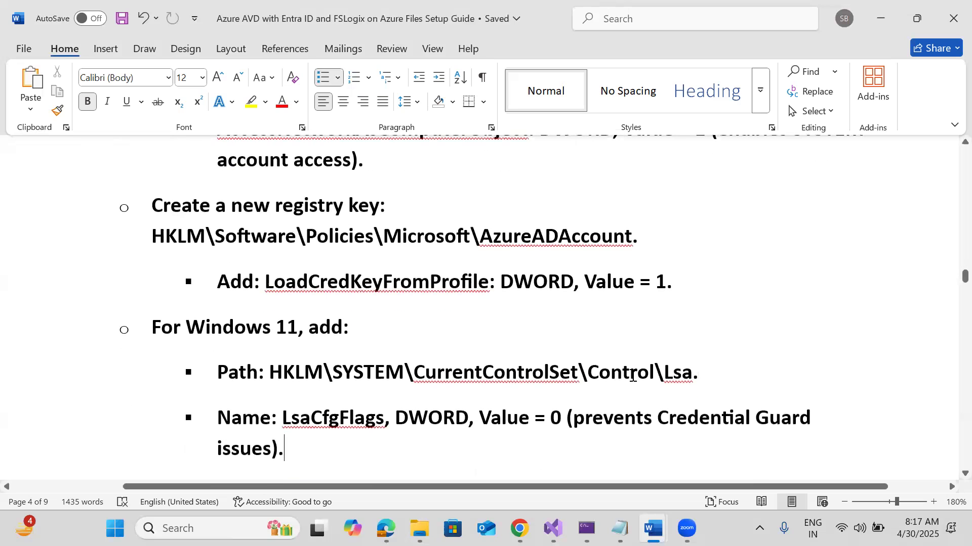
{"action": "key", "text": "Down"}
{"action": "key", "text": "Down"}
{"action": "key", "text": "Down"}
{"action": "key", "text": "Down"}
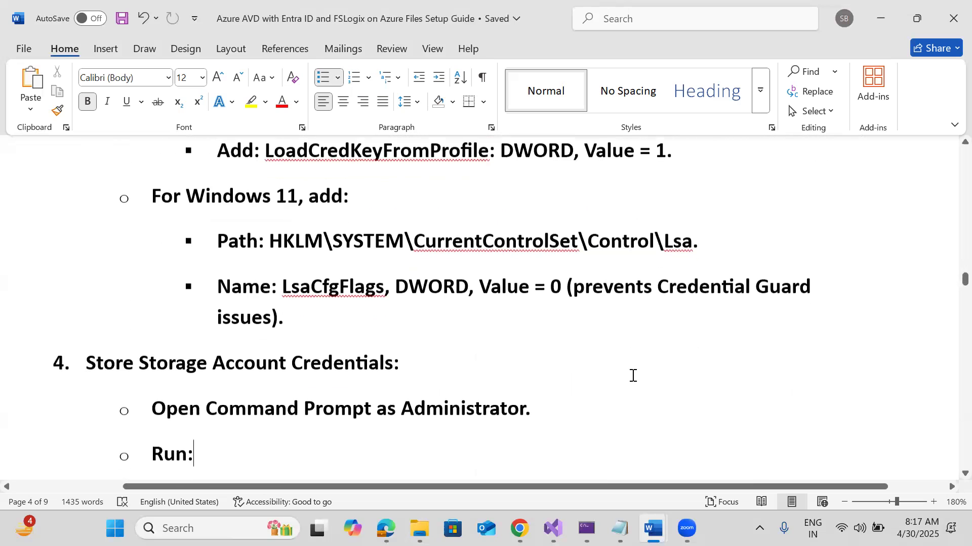
{"action": "key", "text": "Down"}
{"action": "key", "text": "Down"}
{"action": "key", "text": "Down"}
{"action": "key", "text": "Down"}
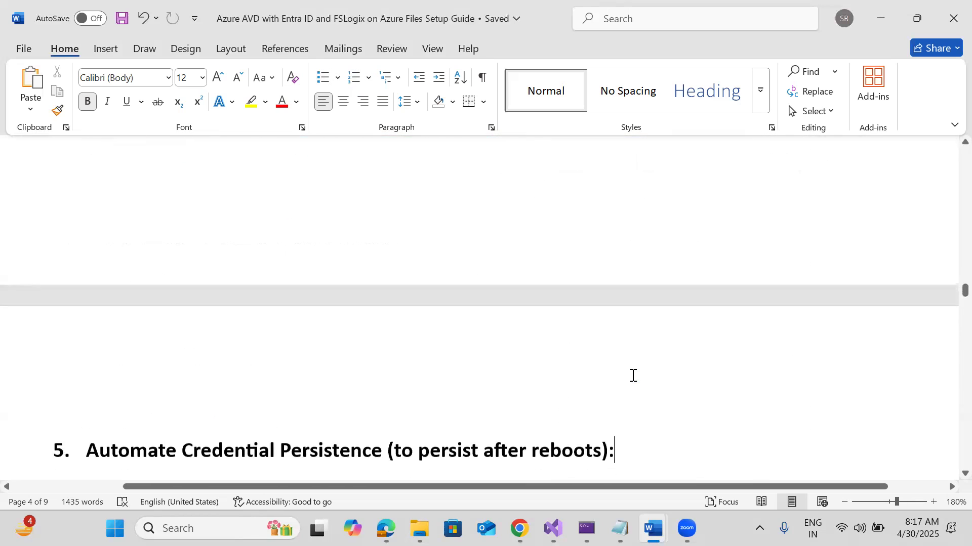
Read the credential persistence script, AddCredentials.ps1 task settings, and Step 4's AzureAdJoined: YES check.
{"action": "key", "text": "Up"}
{"action": "key", "text": "Up"}
{"action": "key", "text": "Up"}
{"action": "key", "text": "Up"}
{"action": "key", "text": "Up"}
{"action": "key", "text": "Up"}
{"action": "key", "text": "Up"}
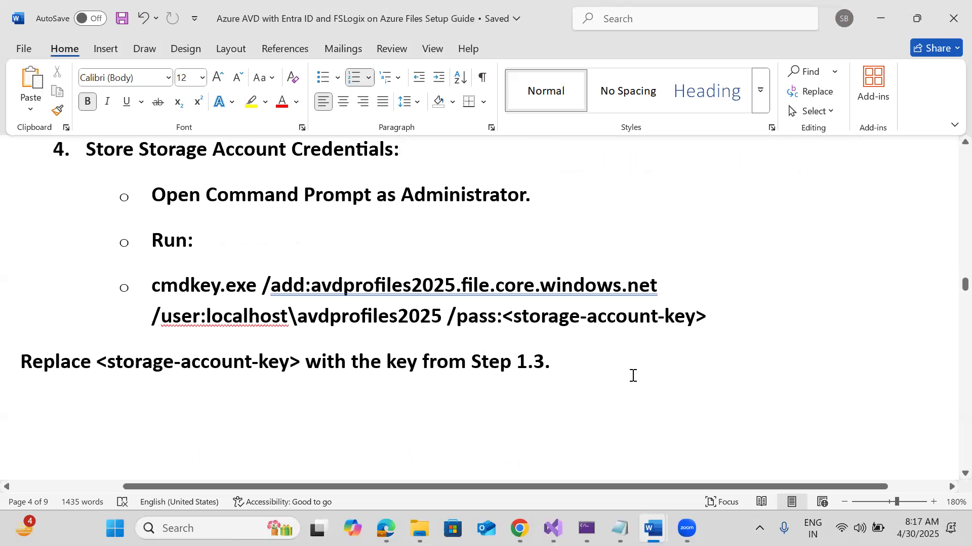
{"action": "key", "text": "Down"}
{"action": "key", "text": "Down"}
{"action": "key", "text": "Down"}
{"action": "key", "text": "Down"}
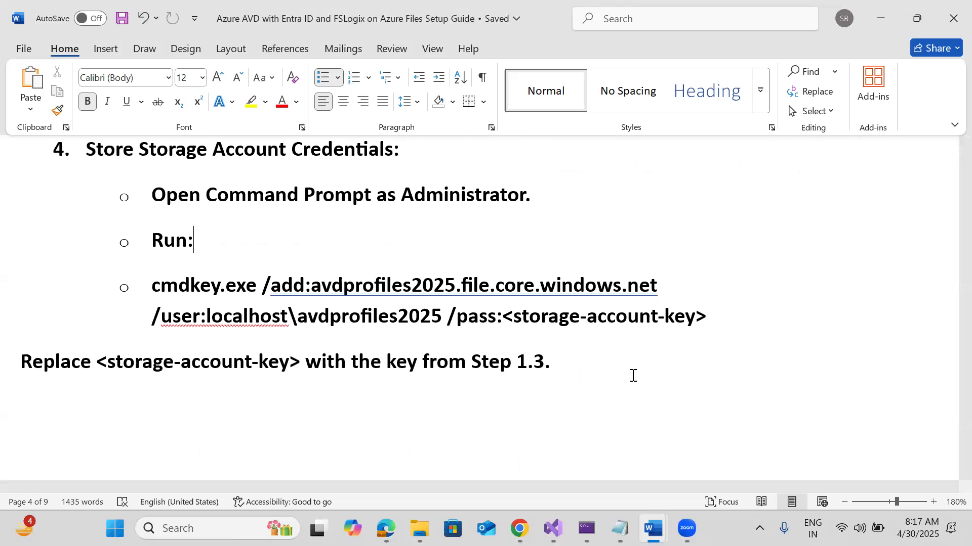
{"action": "key", "text": "Down"}
{"action": "key", "text": "Down"}
{"action": "key", "text": "Down"}
{"action": "key", "text": "Down"}
{"action": "key", "text": "Down"}
{"action": "key", "text": "Down"}
{"action": "key", "text": "Down"}
{"action": "key", "text": "Down"}
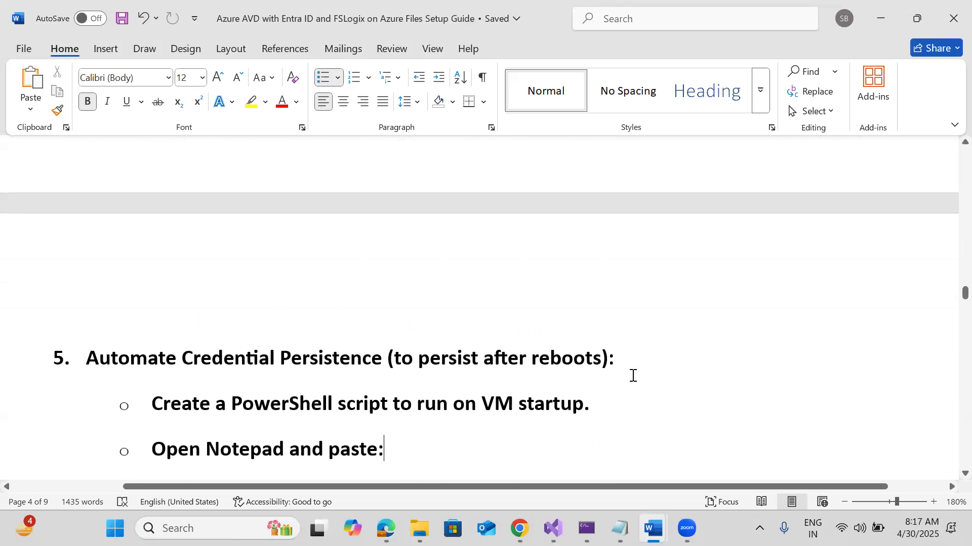
{"action": "key", "text": "Down"}
{"action": "key", "text": "Down"}
{"action": "key", "text": "Down"}
{"action": "key", "text": "Down"}
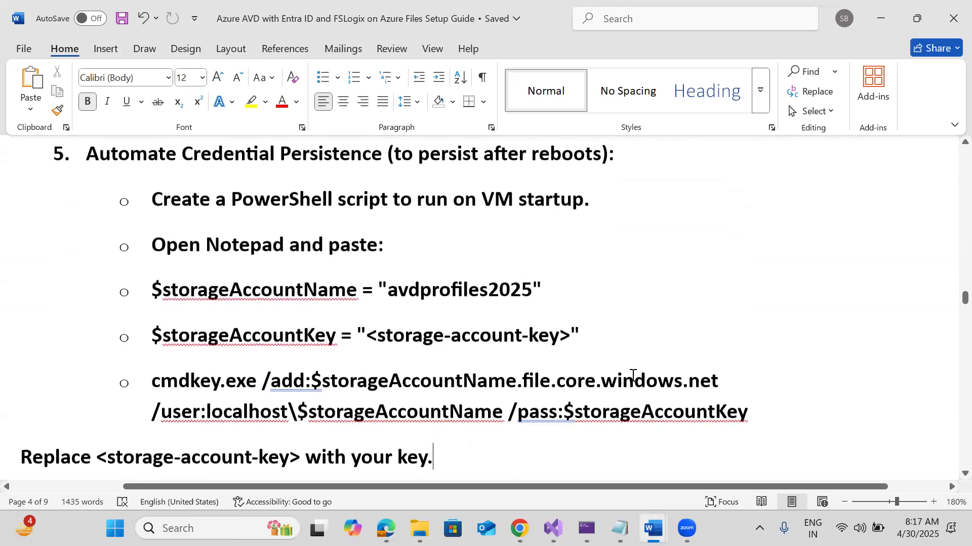
{"action": "key", "text": "Down"}
{"action": "key", "text": "Down"}
{"action": "key", "text": "Down"}
{"action": "key", "text": "Down"}
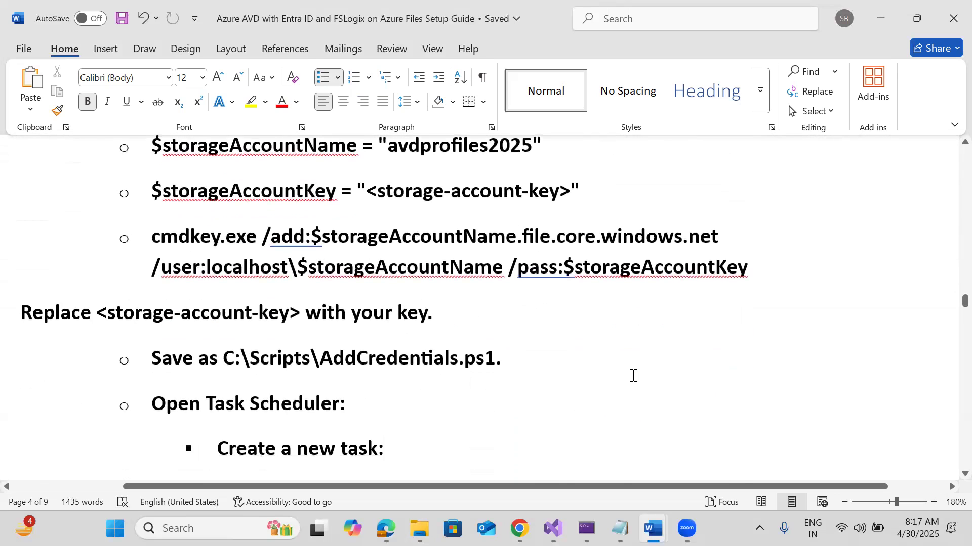
{"action": "key", "text": "Down"}
{"action": "key", "text": "Down"}
{"action": "key", "text": "Down"}
{"action": "key", "text": "Down"}
{"action": "key", "text": "Down"}
{"action": "key", "text": "Down"}
{"action": "key", "text": "Down"}
{"action": "key", "text": "Down"}
{"action": "key", "text": "Down"}
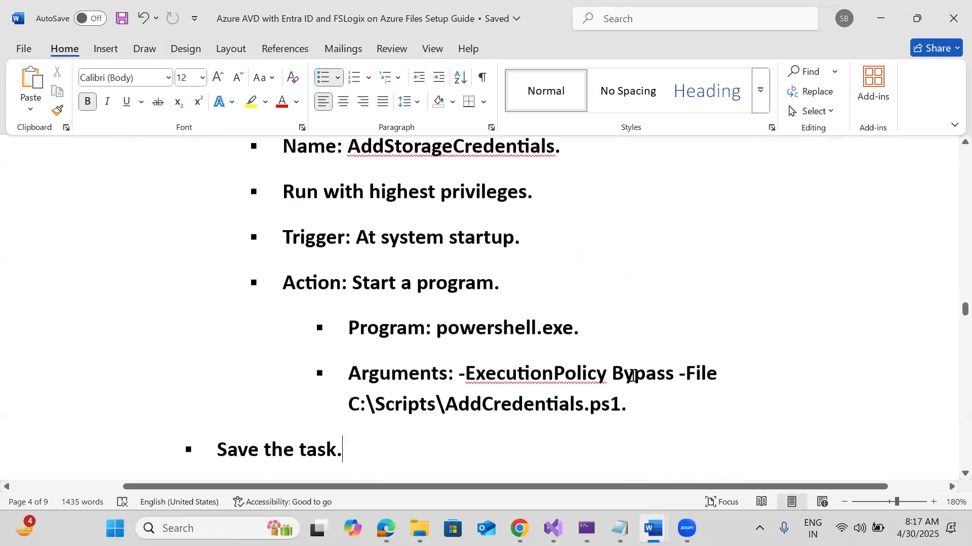
{"action": "key", "text": "Down"}
{"action": "key", "text": "Down"}
{"action": "key", "text": "Down"}
{"action": "key", "text": "Down"}
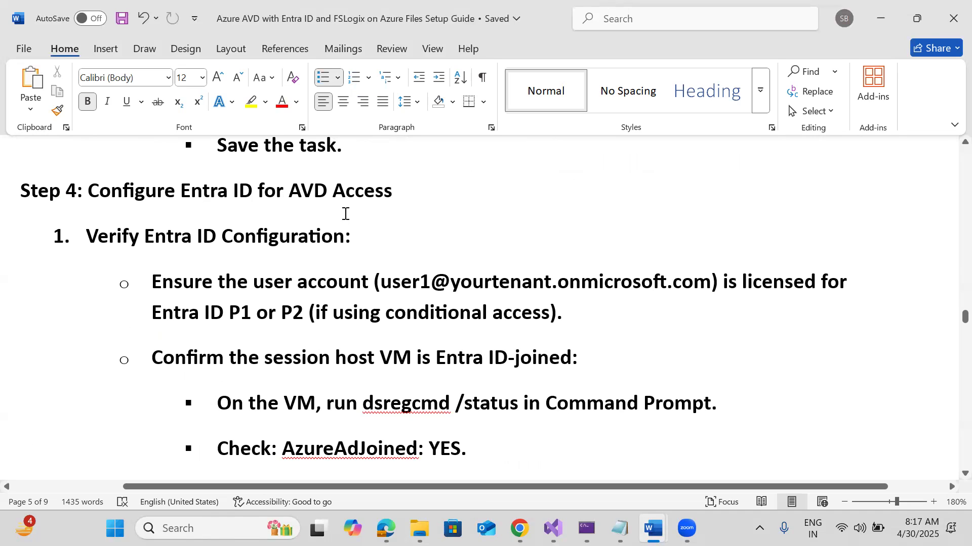
Read through the SSO, Entra ID device join, Intune OMA-URI profile and Remote Desktop client steps.
{"action": "key", "text": "Down"}
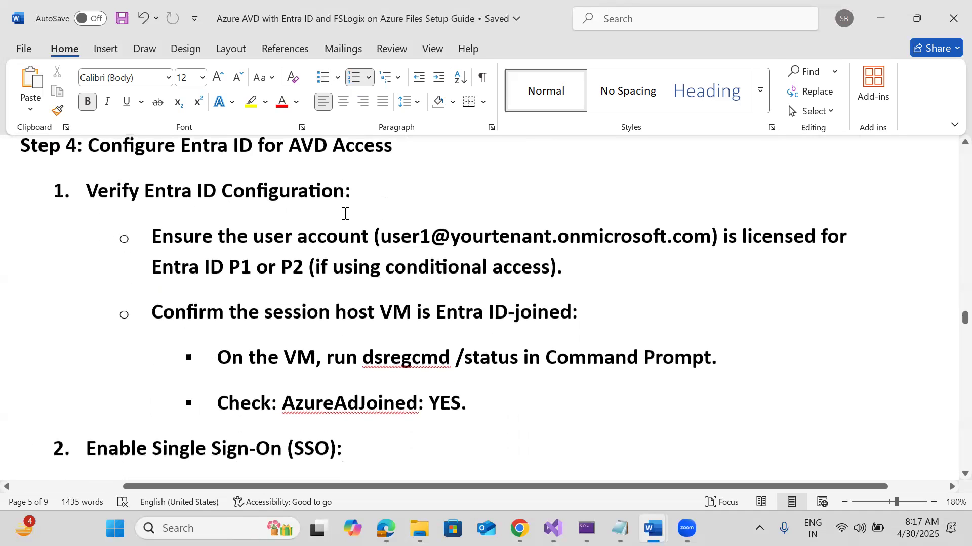
{"action": "key", "text": "Down"}
{"action": "key", "text": "Down"}
{"action": "key", "text": "Down"}
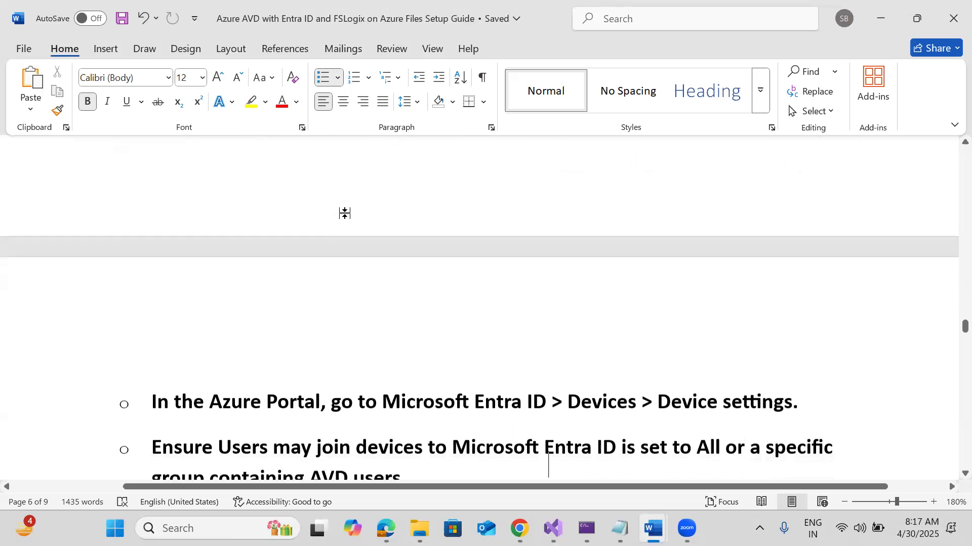
{"action": "key", "text": "Down"}
{"action": "key", "text": "Down"}
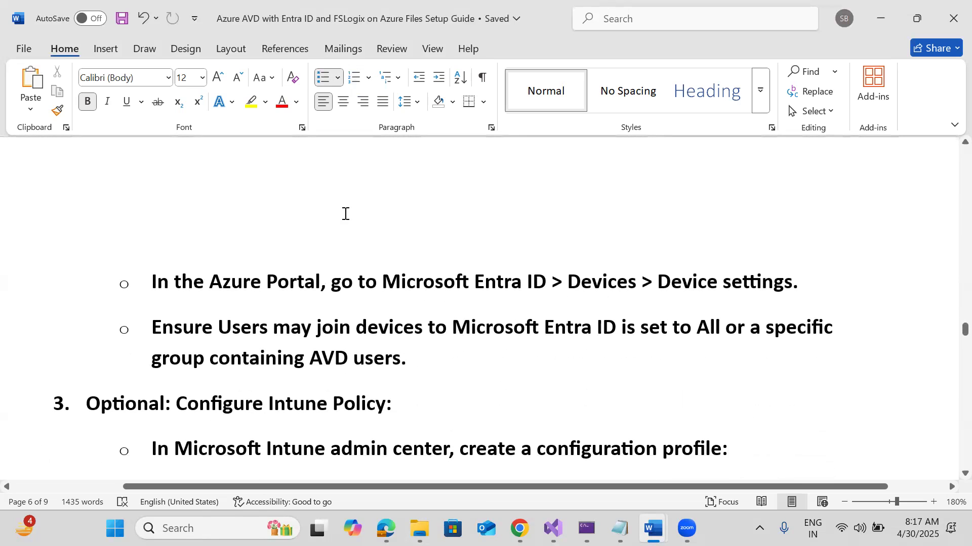
{"action": "key", "text": "Down"}
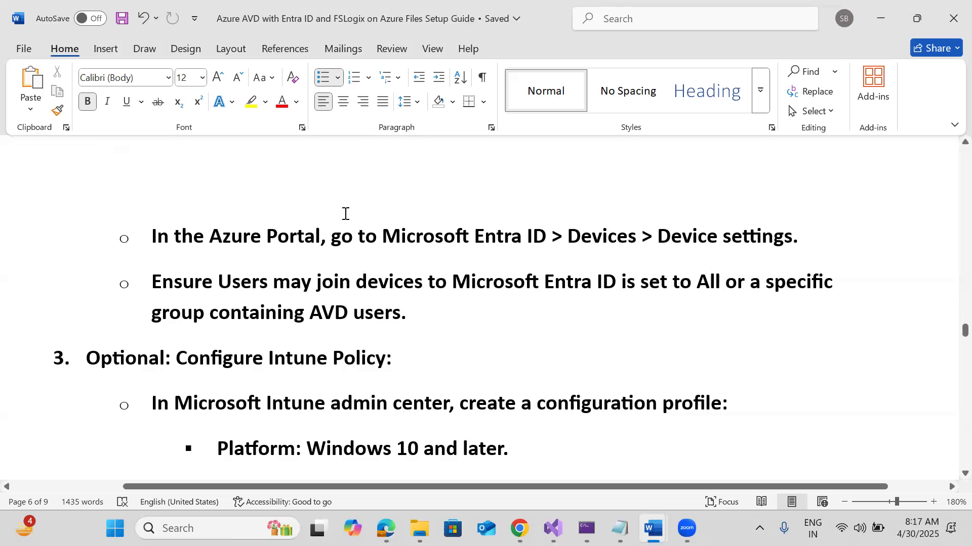
{"action": "key", "text": "Down"}
{"action": "key", "text": "Down"}
{"action": "key", "text": "Down"}
{"action": "key", "text": "Down"}
{"action": "key", "text": "Down"}
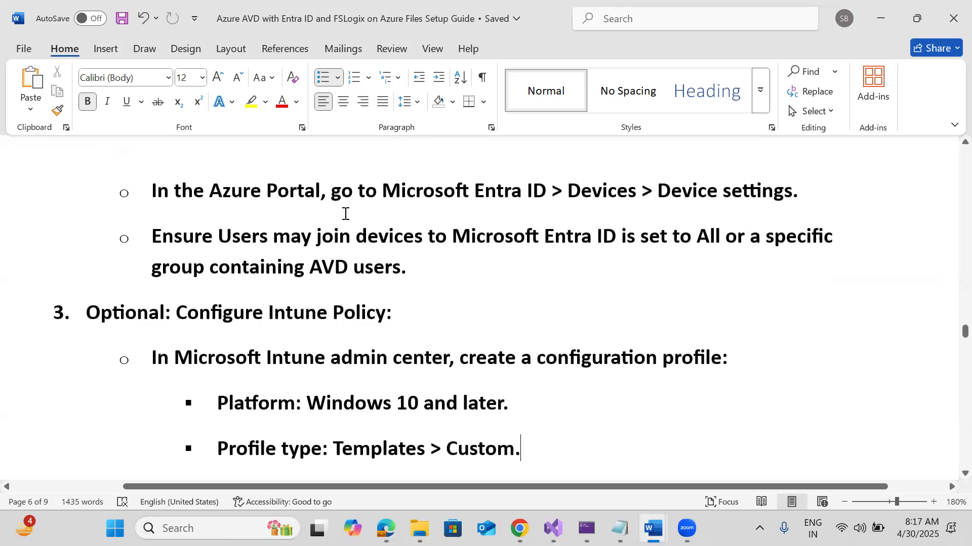
{"action": "key", "text": "Down"}
{"action": "key", "text": "Down"}
{"action": "key", "text": "Down"}
{"action": "key", "text": "Down"}
{"action": "key", "text": "Down"}
{"action": "key", "text": "Down"}
{"action": "key", "text": "Down"}
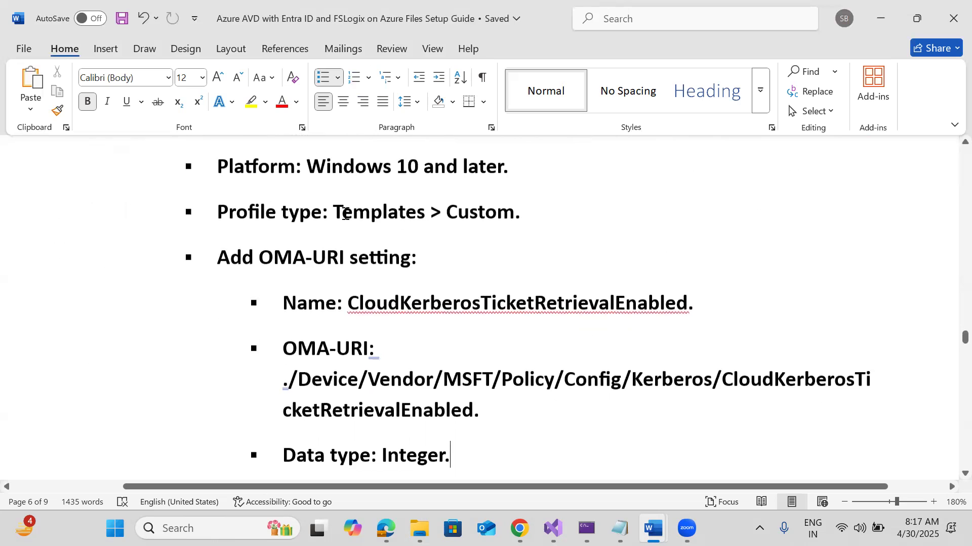
{"action": "key", "text": "Down"}
{"action": "key", "text": "Down"}
{"action": "key", "text": "Down"}
{"action": "key", "text": "Down"}
{"action": "key", "text": "Down"}
{"action": "key", "text": "Down"}
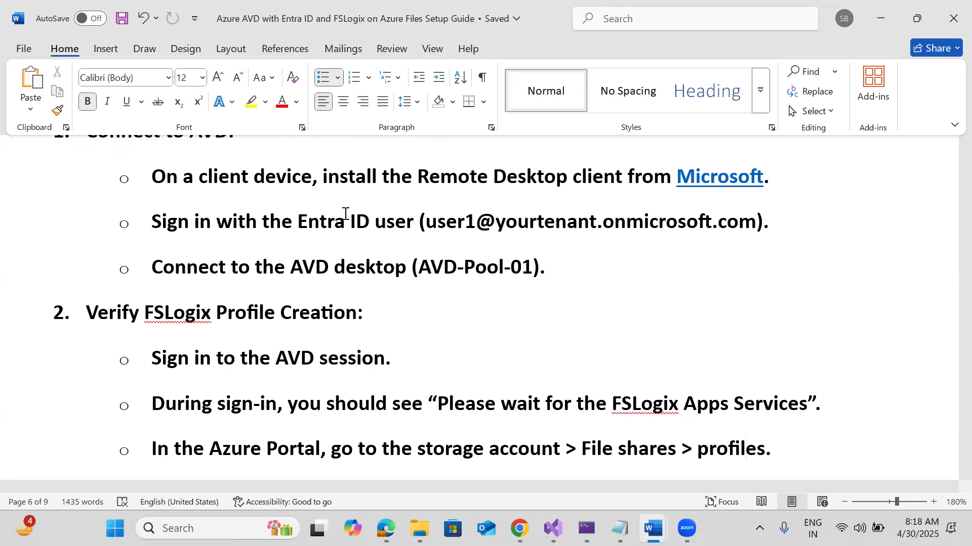
Place the cursor at the Verify FSLogix Profile Creation heading and switch to Edge.
{"action": "left_click", "coordinate": [429, 323]}
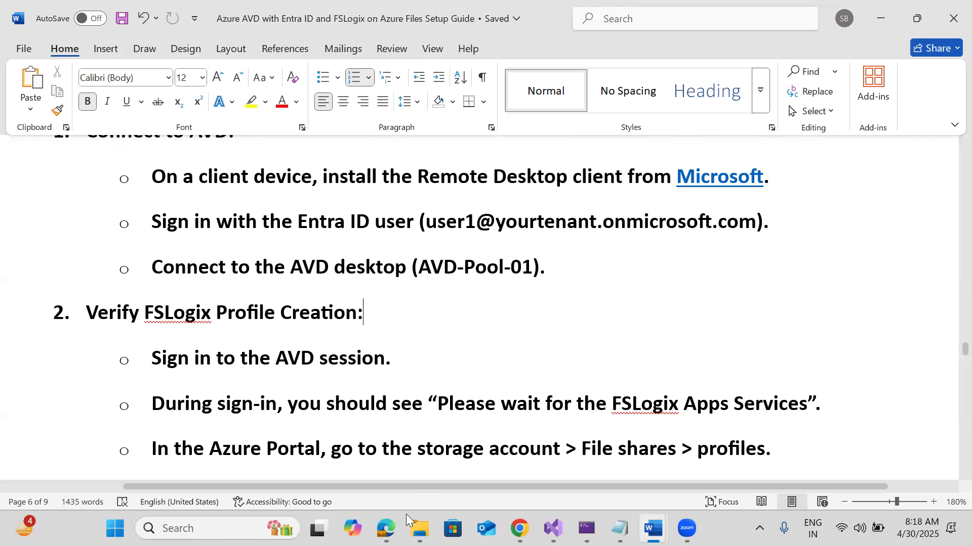
{"action": "left_click", "coordinate": [387, 528]}
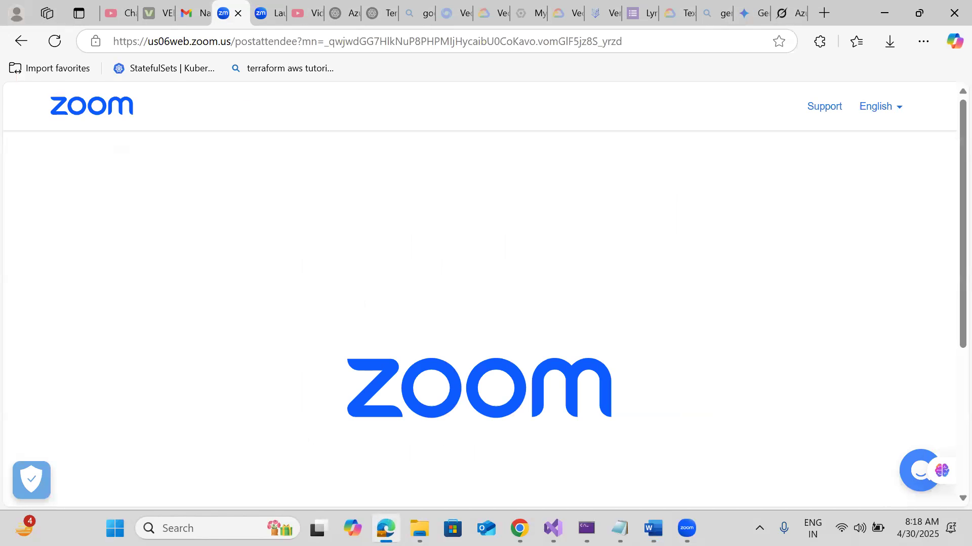
Search Bing for 'azure portal' in a new Edge tab.
{"action": "left_click", "coordinate": [823, 14]}
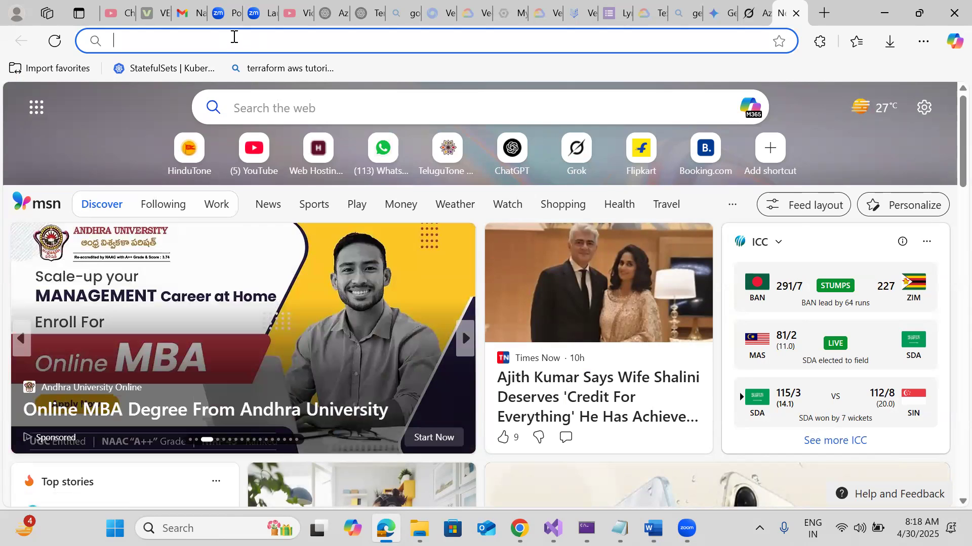
{"action": "left_click", "coordinate": [233, 38]}
{"action": "type", "text": "azure "}
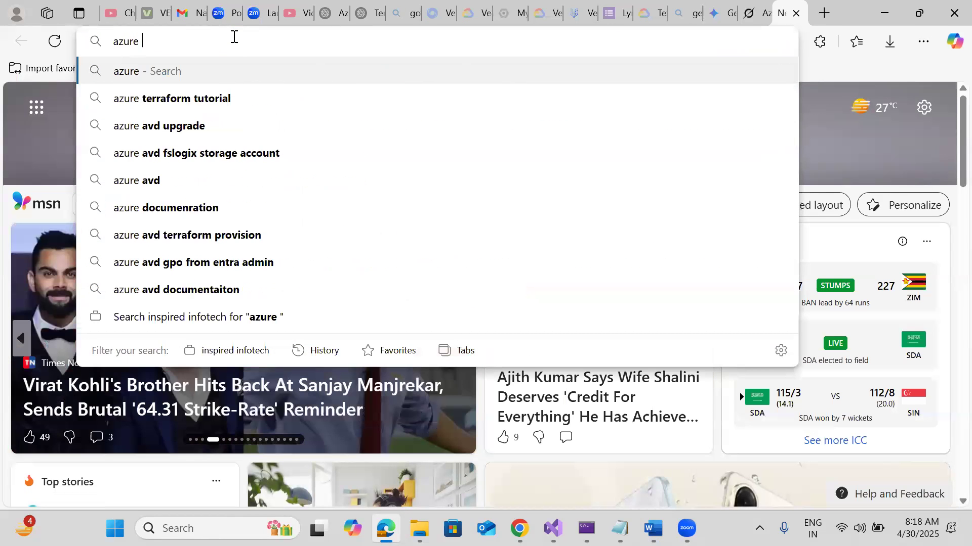
{"action": "type", "text": "portal"}
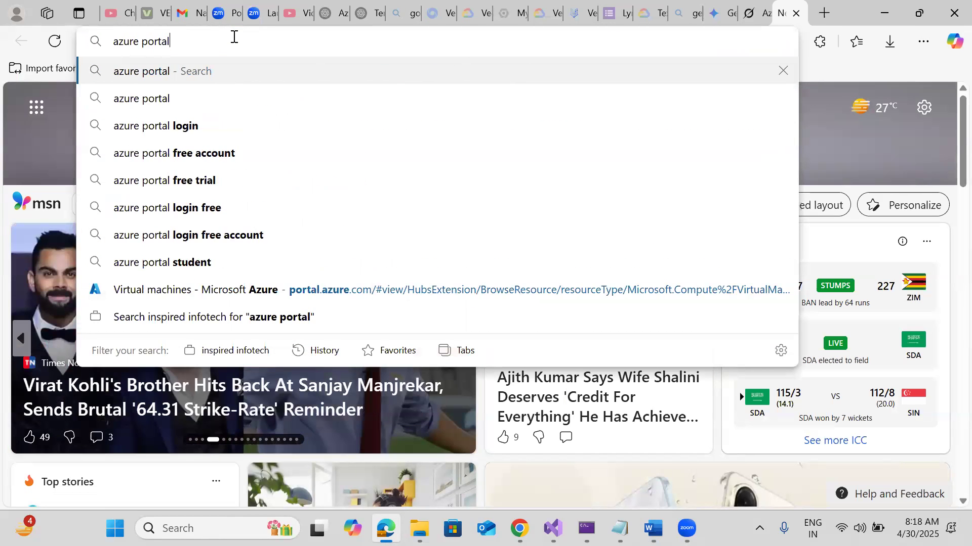
{"action": "key", "text": "Return"}
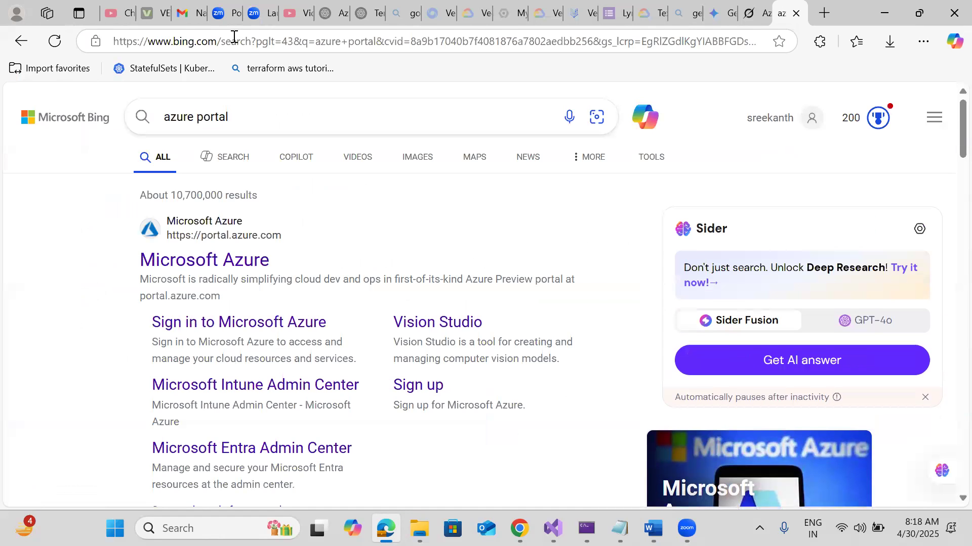
{"action": "left_click", "coordinate": [168, 267]}
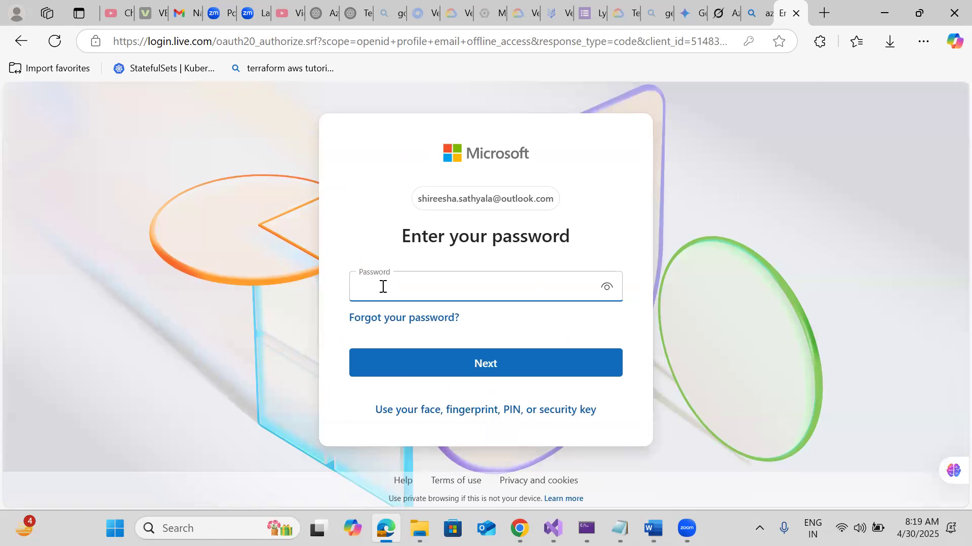
{"action": "left_click", "coordinate": [383, 287]}
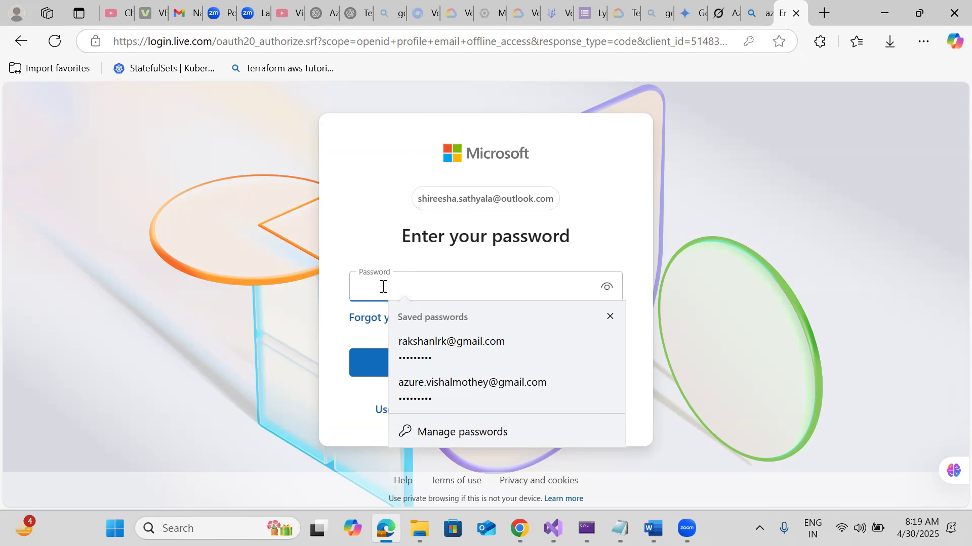
{"action": "type", "text": "•••••"}
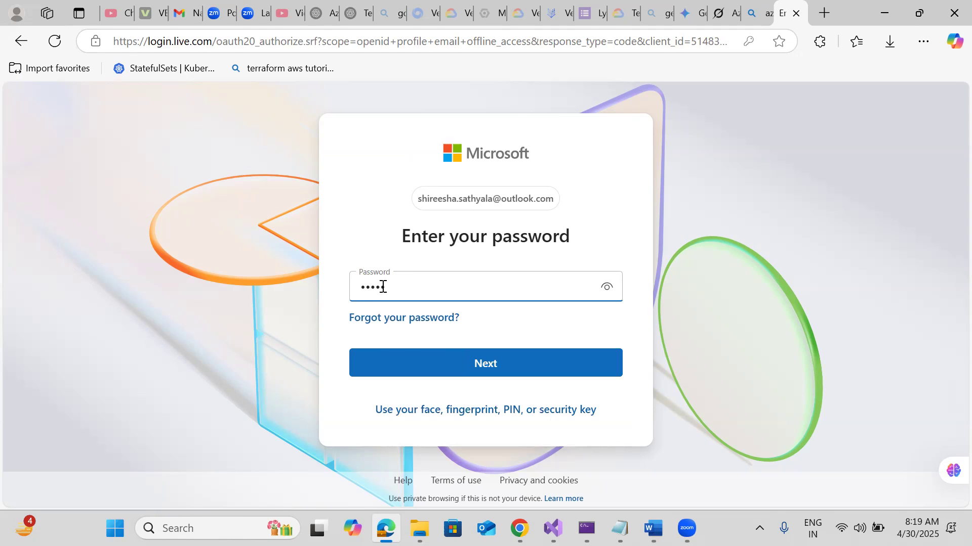
{"action": "type", "text": "••••••••••"}
{"action": "key", "text": "BackSpace"}
{"action": "key", "text": "BackSpace"}
{"action": "key", "text": "BackSpace"}
{"action": "key", "text": "BackSpace"}
{"action": "key", "text": "BackSpace"}
{"action": "key", "text": "BackSpace"}
{"action": "key", "text": "BackSpace"}
{"action": "key", "text": "BackSpace"}
{"action": "key", "text": "BackSpace"}
{"action": "key", "text": "BackSpace"}
{"action": "key", "text": "BackSpace"}
{"action": "key", "text": "BackSpace"}
{"action": "key", "text": "BackSpace"}
{"action": "key", "text": "BackSpace"}
{"action": "key", "text": "BackSpace"}
{"action": "left_click", "coordinate": [332, 399]}
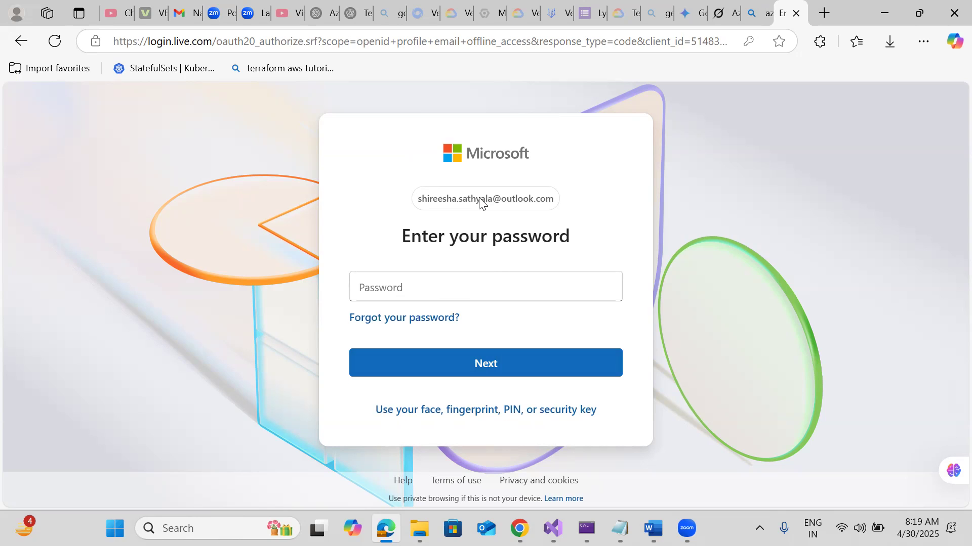
{"action": "left_click", "coordinate": [18, 41]}
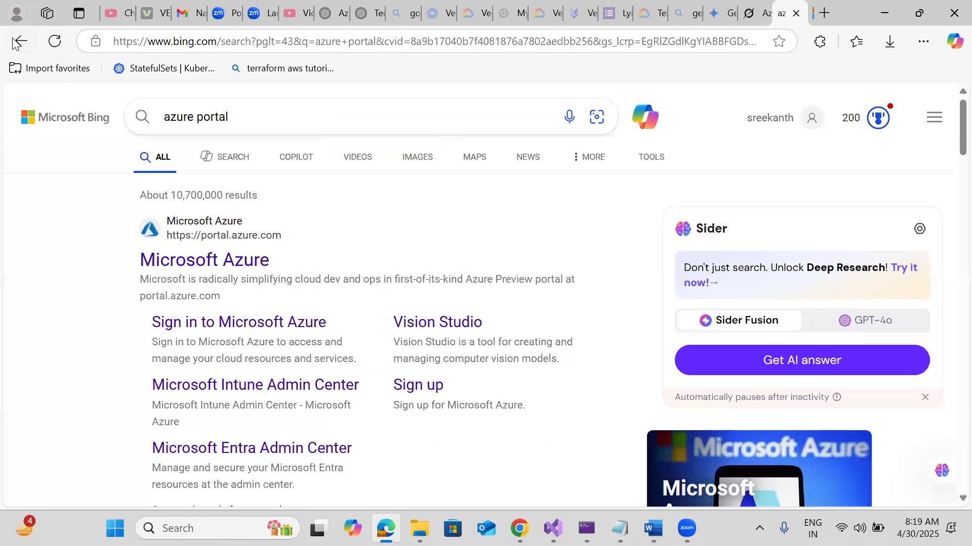
{"action": "left_click", "coordinate": [148, 259]}
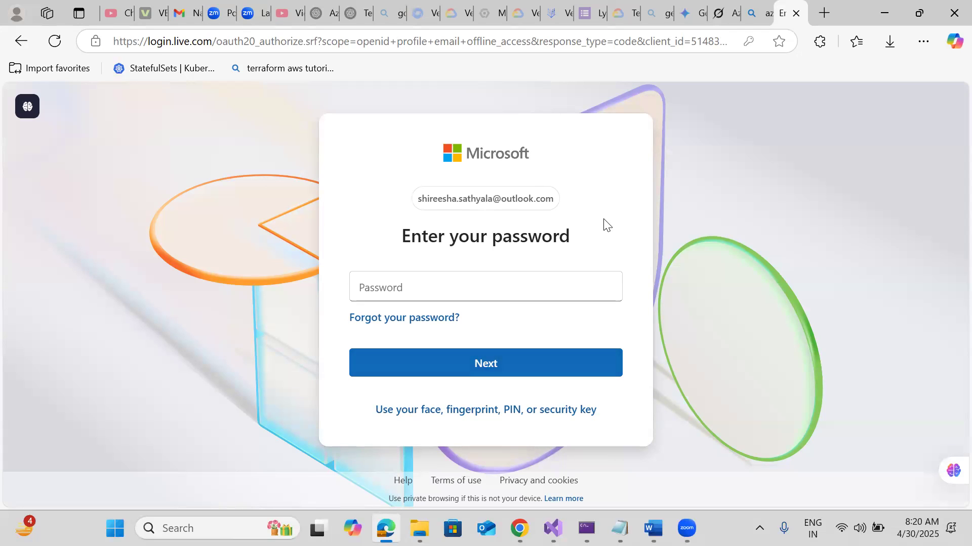
Open an InPrivate window, search for azure portal and open the Microsoft Azure result.
{"action": "left_click", "coordinate": [922, 43]}
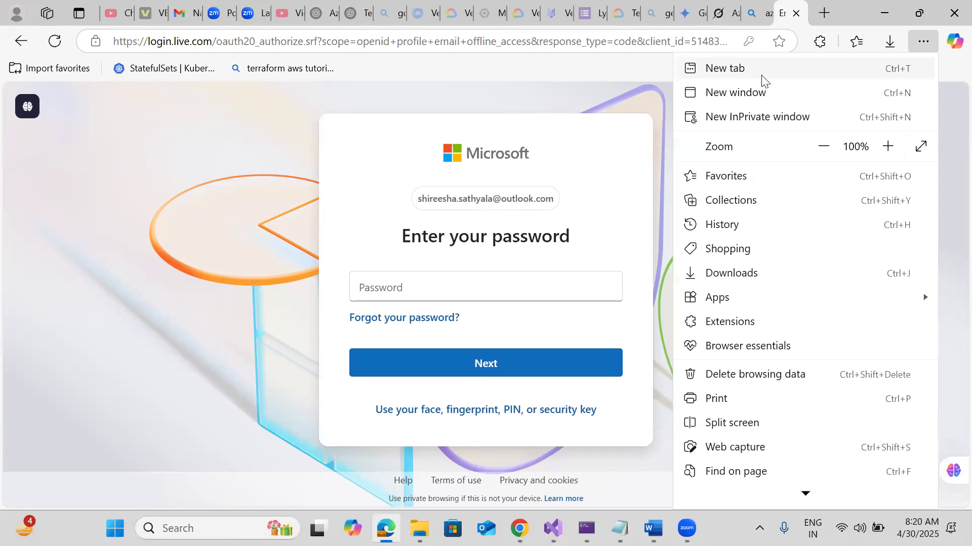
{"action": "left_click", "coordinate": [737, 116]}
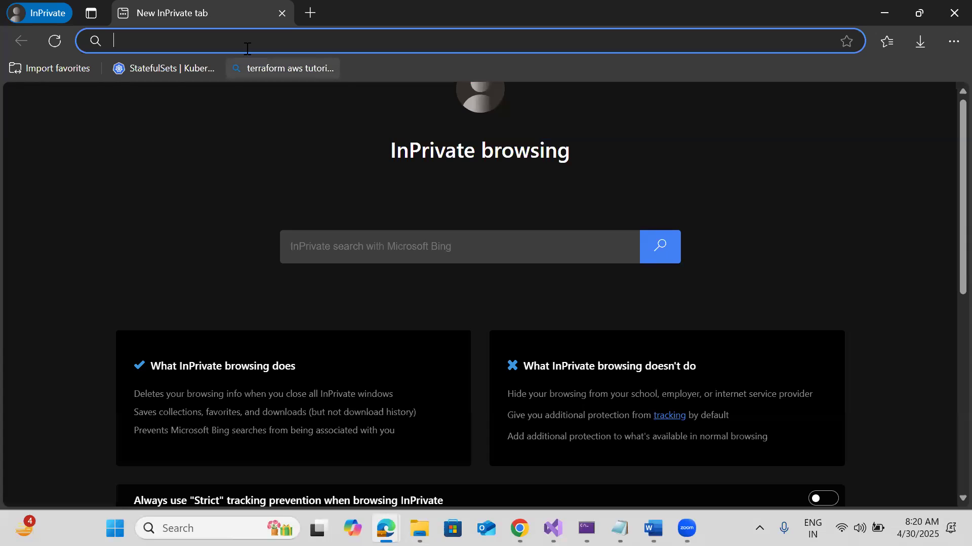
{"action": "type", "text": "azure"}
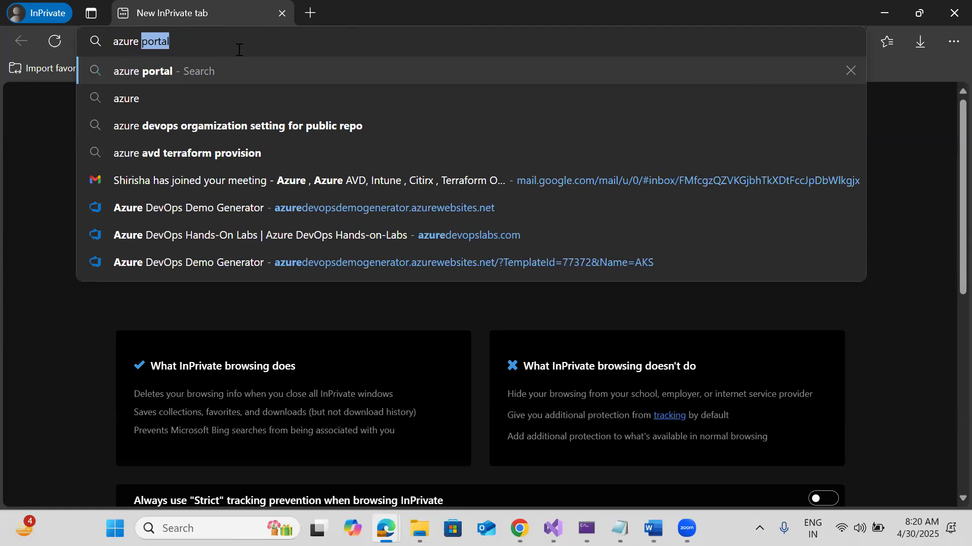
{"action": "left_click", "coordinate": [158, 72]}
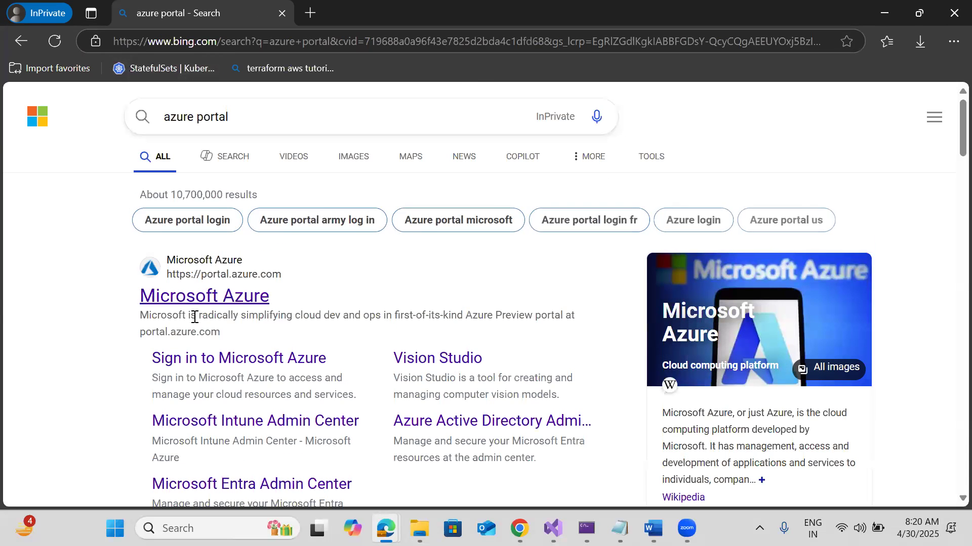
{"action": "left_click", "coordinate": [208, 298]}
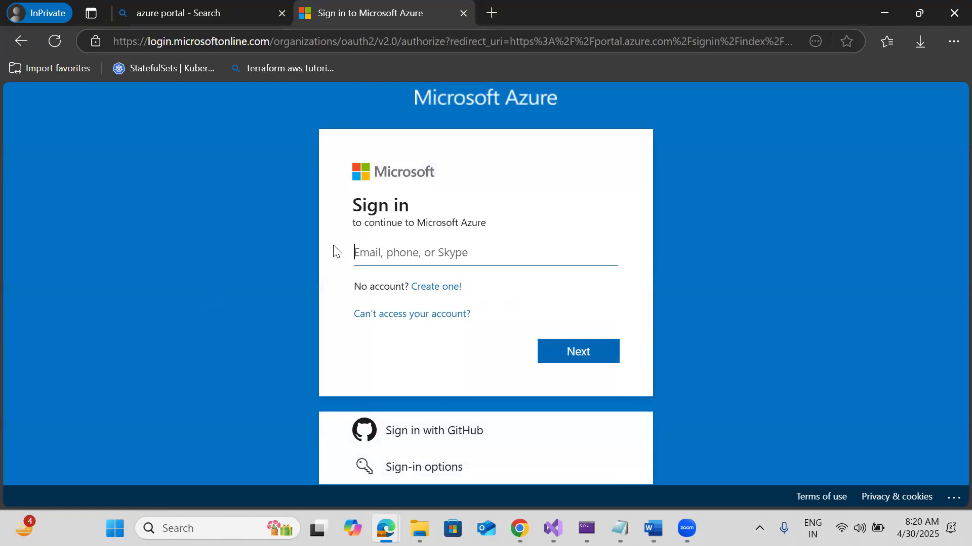
Sign in to Azure with the account's e-mail and password and choose to stay signed in.
{"action": "left_click", "coordinate": [381, 252]}
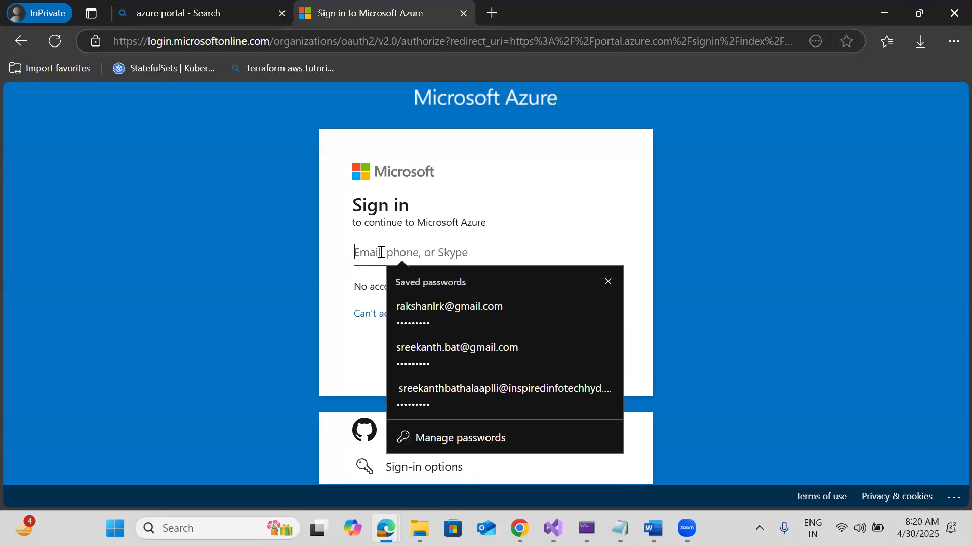
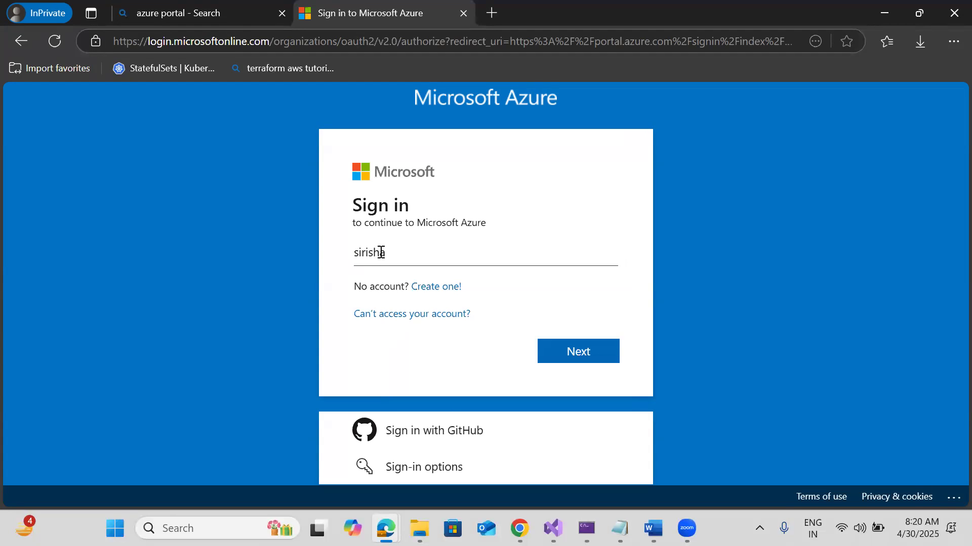
{"action": "key", "text": "Return"}
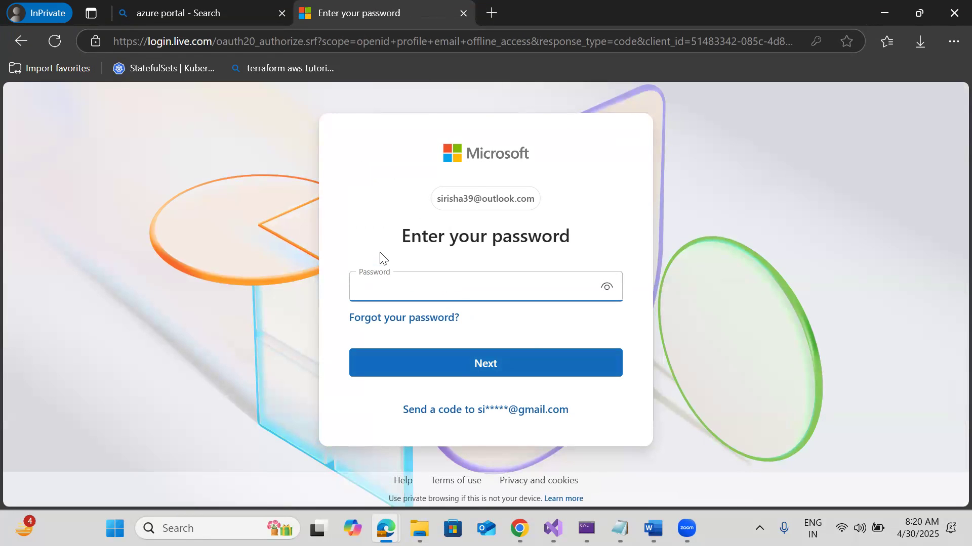
{"action": "type", "text": "••••••"}
{"action": "type", "text": "*****"}
{"action": "key", "text": "Return"}
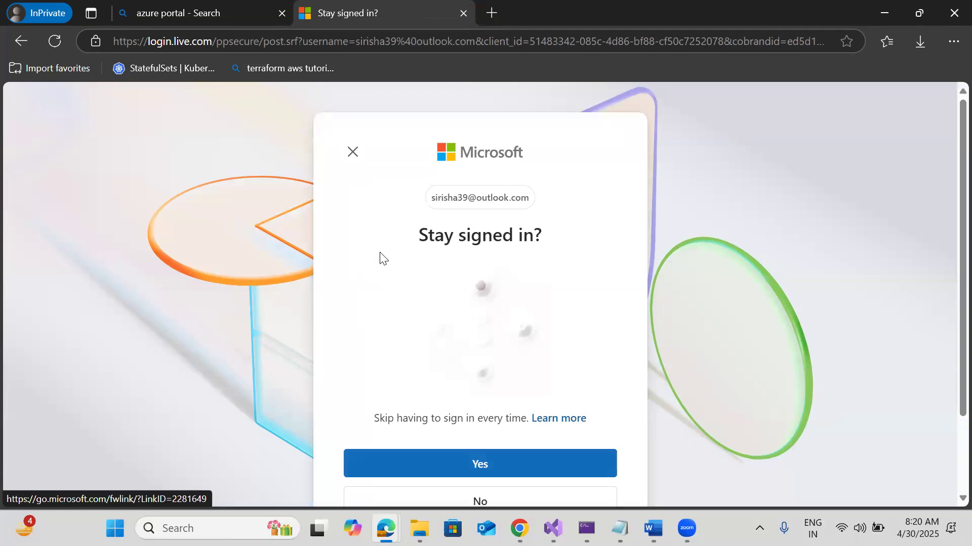
{"action": "left_click", "coordinate": [439, 462]}
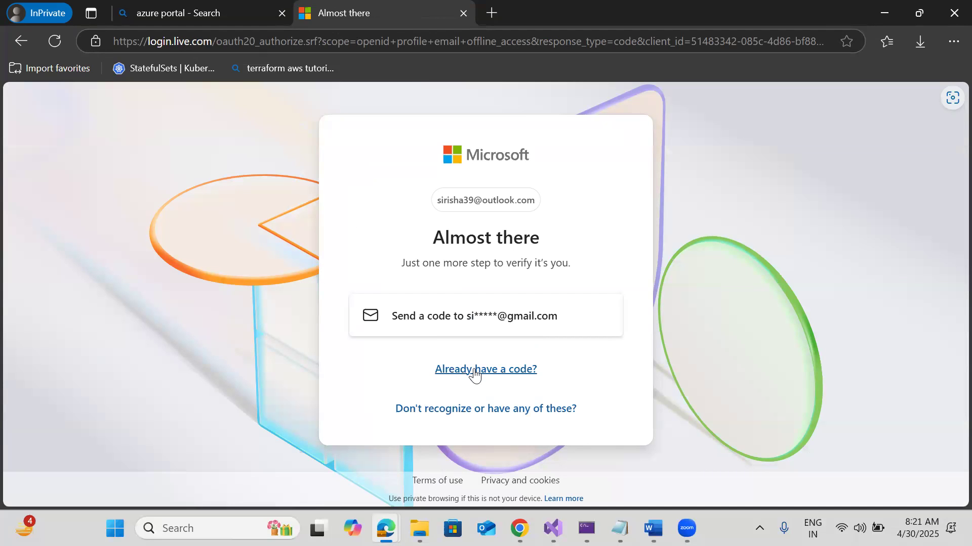
Request a verification code by email, confirming the full recovery email address.
{"action": "left_click", "coordinate": [449, 317]}
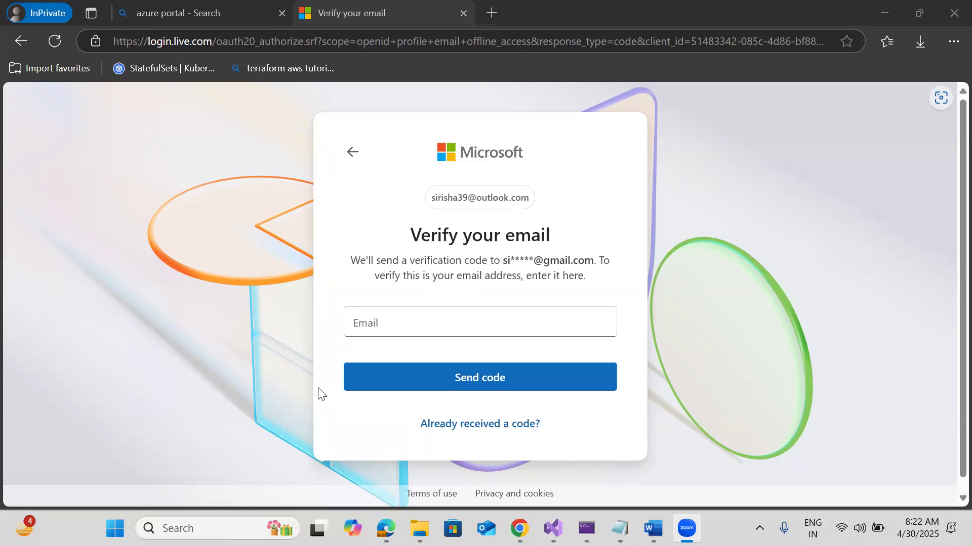
{"action": "left_click", "coordinate": [329, 403]}
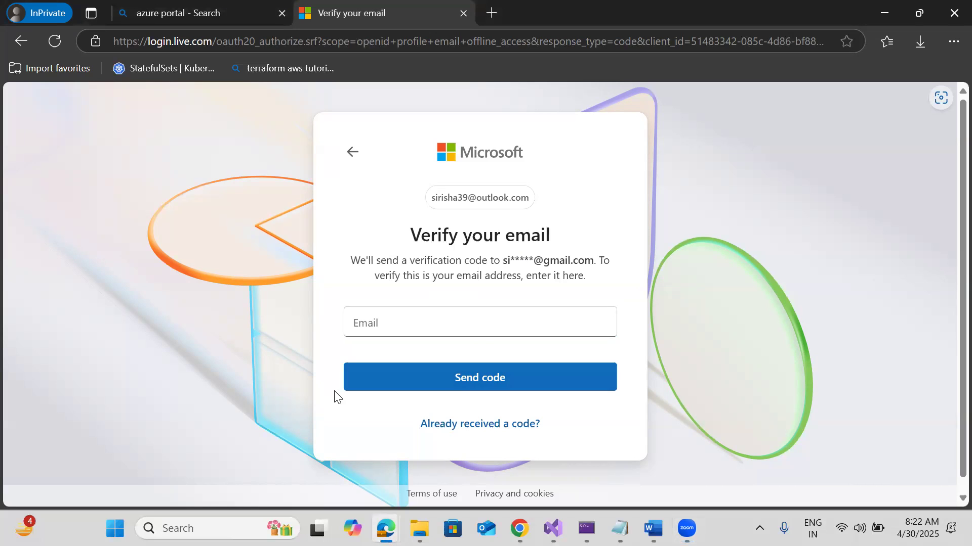
{"action": "left_click", "coordinate": [376, 327]}
{"action": "key", "text": "ctrl+v"}
{"action": "left_click", "coordinate": [467, 377]}
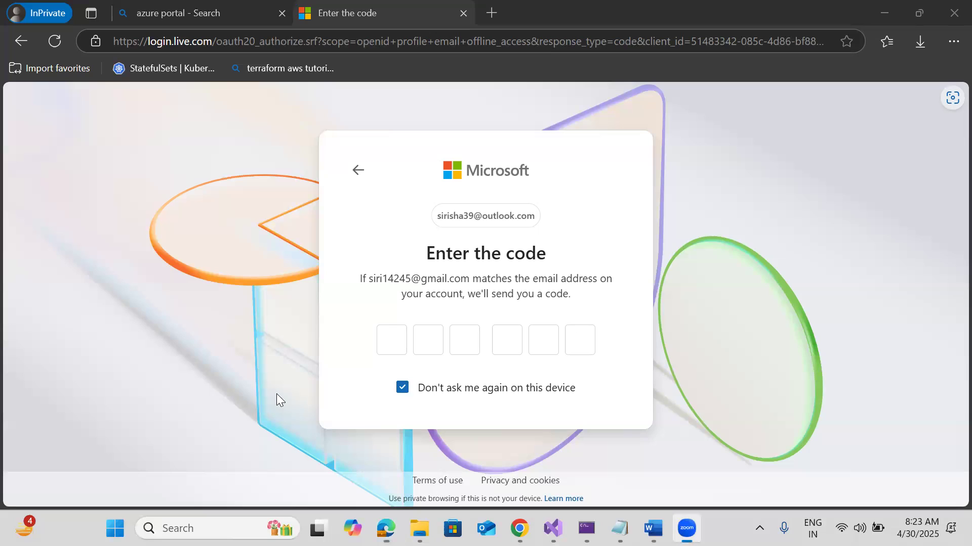
Enter the emailed six-digit verification code to finish signing in.
{"action": "left_click", "coordinate": [326, 383]}
{"action": "left_click", "coordinate": [387, 338]}
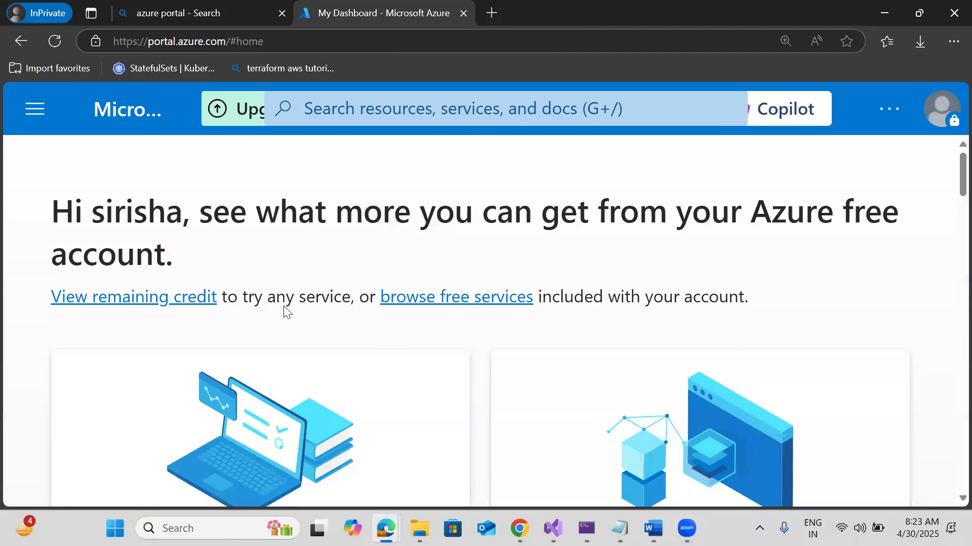
{"action": "left_click", "coordinate": [346, 109]}
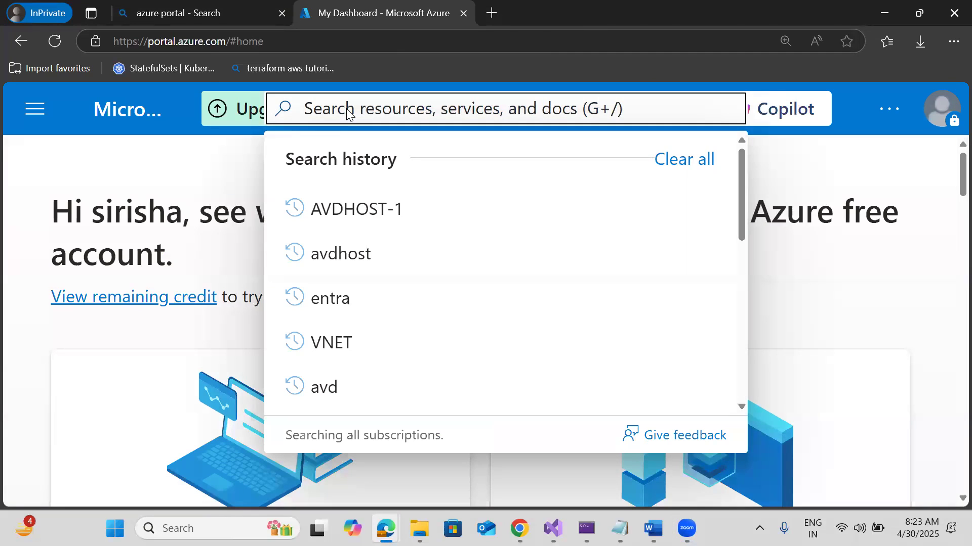
{"action": "type", "text": "stor"}
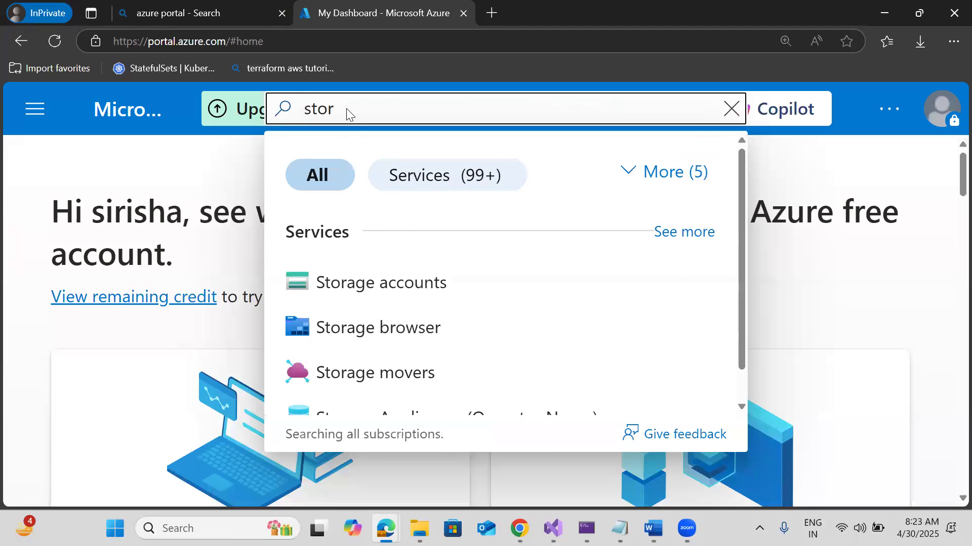
{"action": "left_click", "coordinate": [373, 282]}
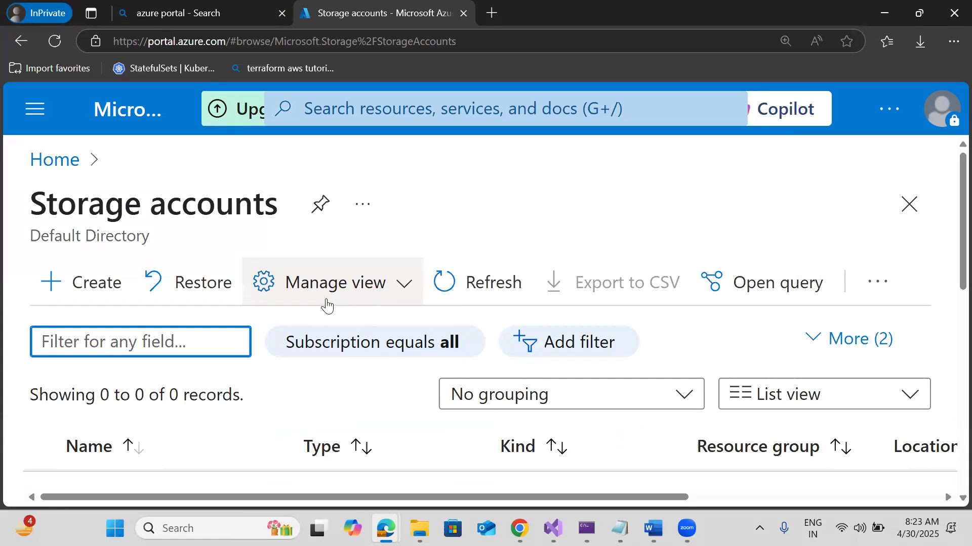
{"action": "left_click", "coordinate": [418, 226]}
{"action": "scroll", "coordinate": [419, 226], "scroll_direction": "down", "scroll_amount": 1}
{"action": "scroll", "coordinate": [419, 228], "scroll_direction": "down", "scroll_amount": 1}
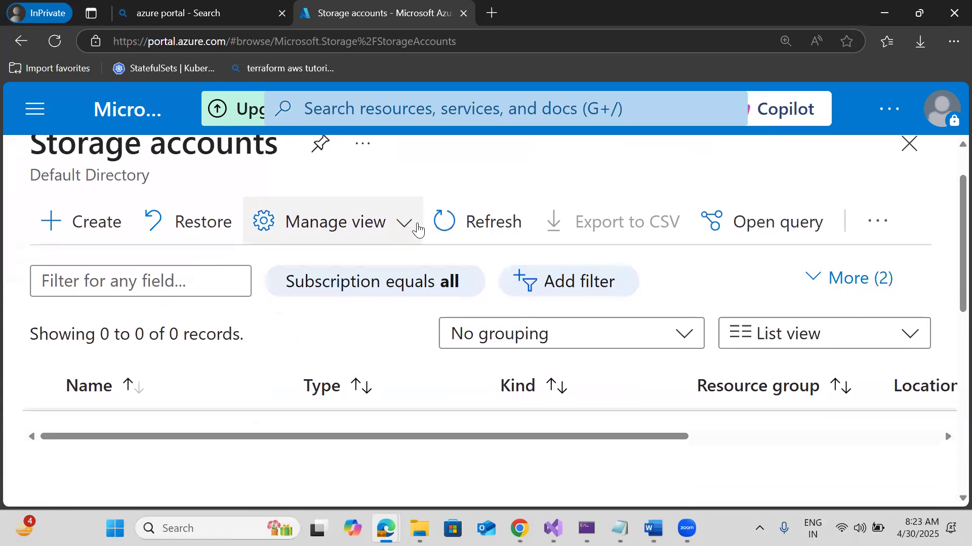
{"action": "left_click", "coordinate": [78, 222]}
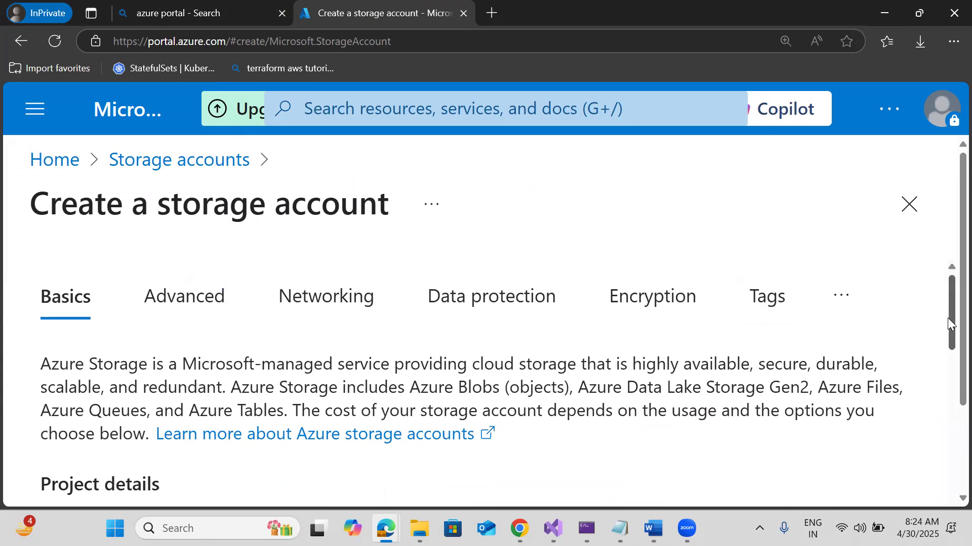
{"action": "left_click_drag", "start_coordinate": [947, 312], "coordinate": [947, 385]}
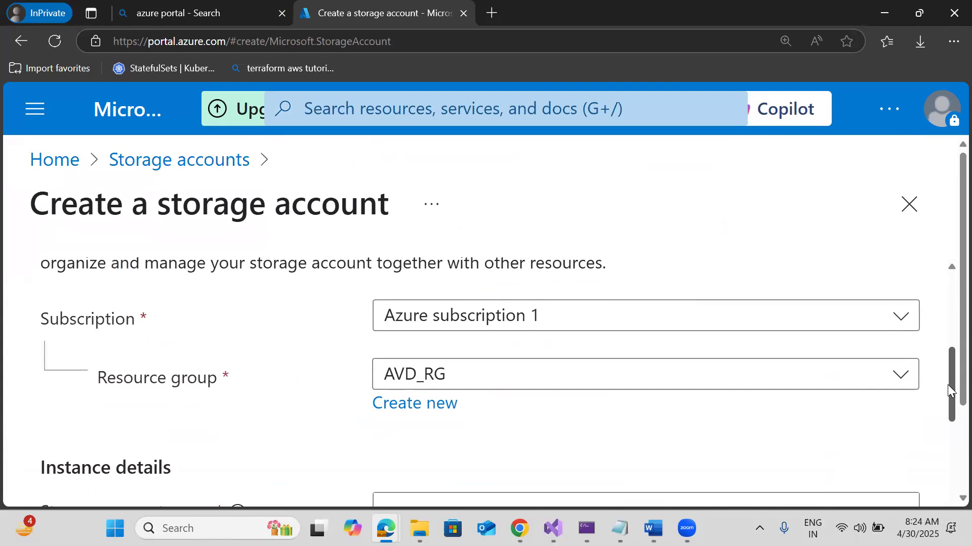
{"action": "left_click", "coordinate": [600, 380]}
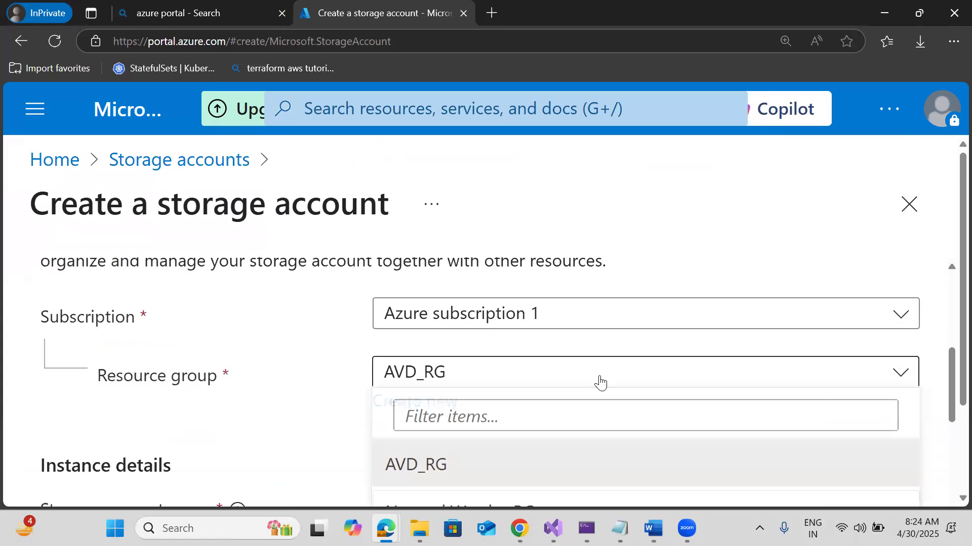
{"action": "left_click", "coordinate": [599, 383]}
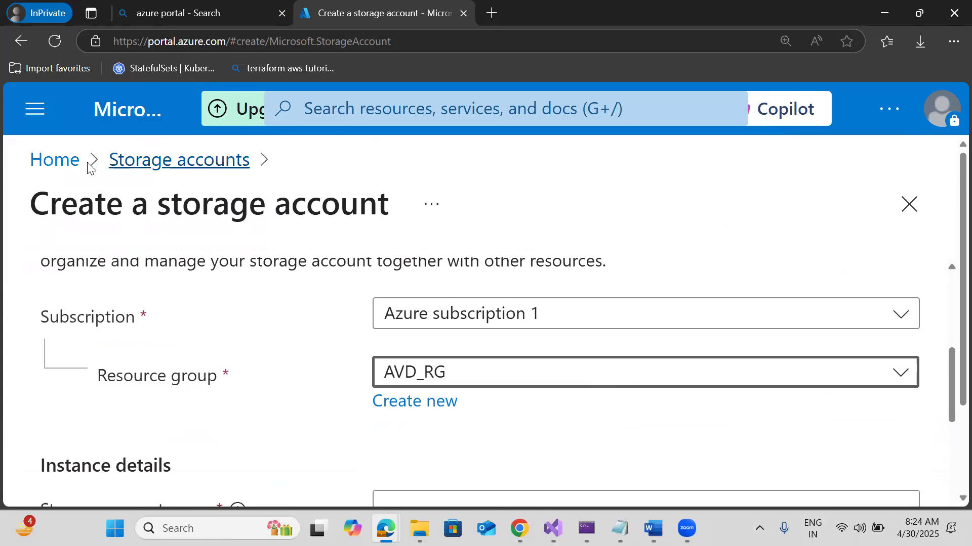
{"action": "left_click", "coordinate": [72, 171]}
Search 'avd' and open the Azure Virtual Desktop overview.
{"action": "left_click", "coordinate": [390, 110]}
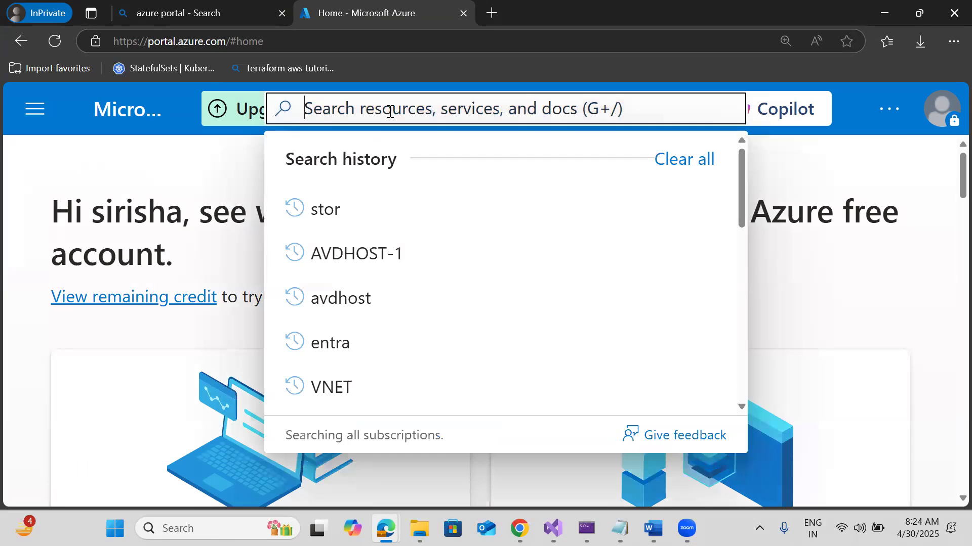
{"action": "type", "text": "avd"}
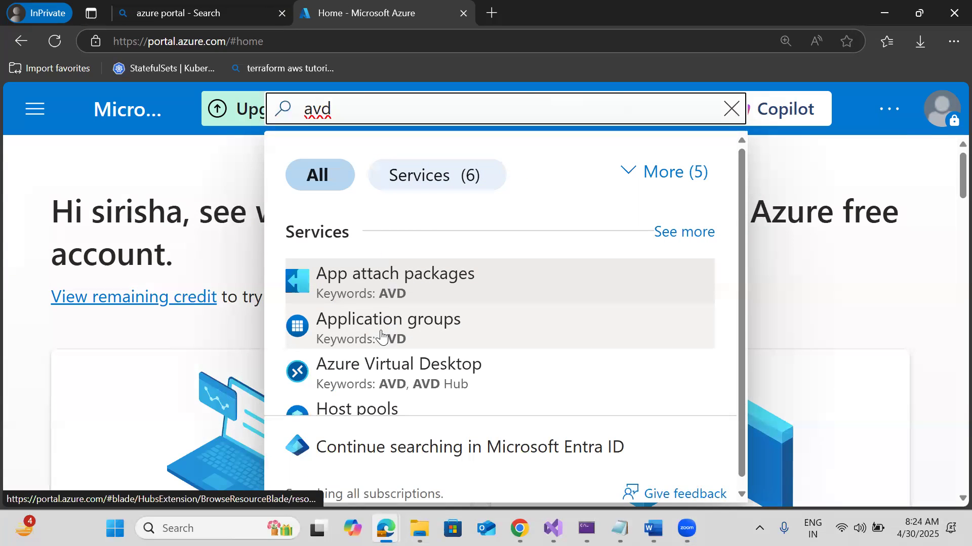
{"action": "left_click", "coordinate": [377, 371]}
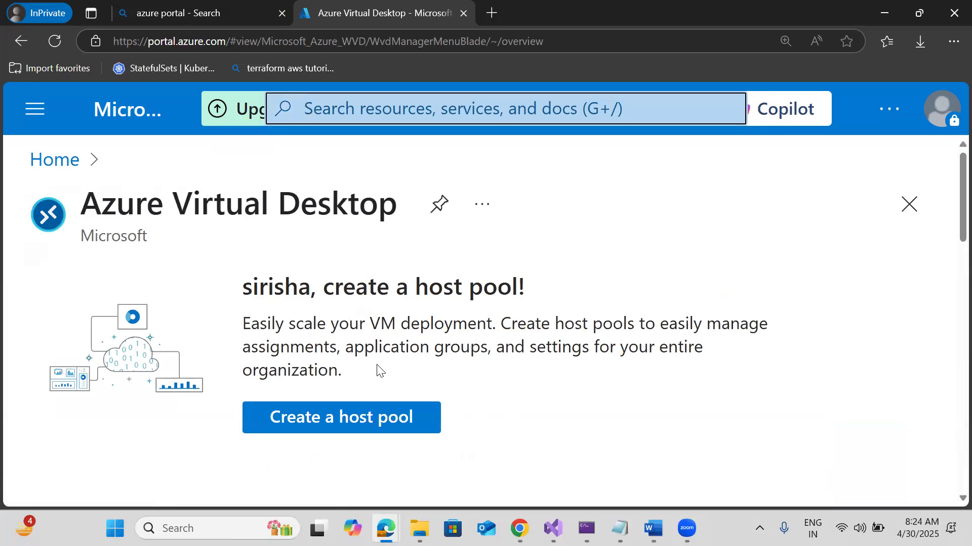
{"action": "scroll", "coordinate": [574, 246], "scroll_direction": "down", "scroll_amount": 1}
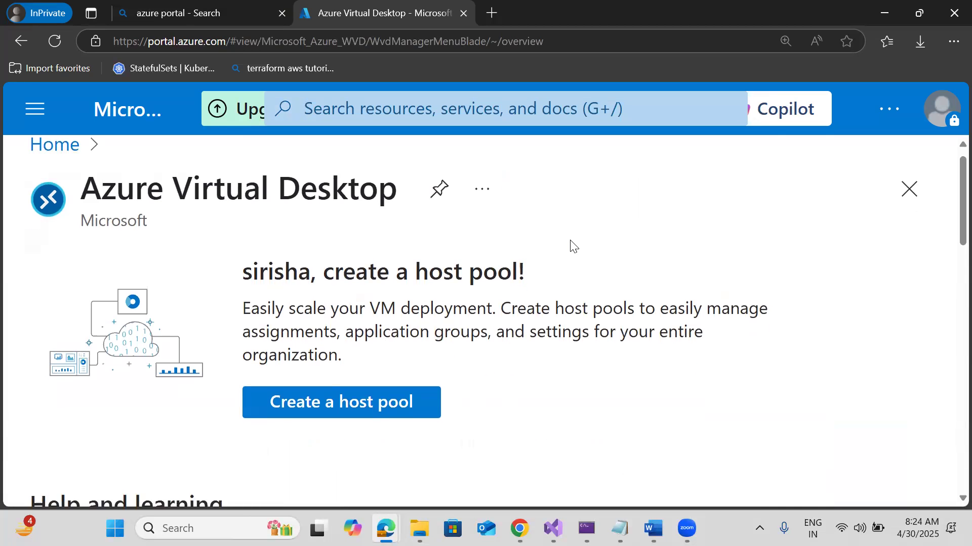
{"action": "scroll", "coordinate": [573, 247], "scroll_direction": "down", "scroll_amount": 8}
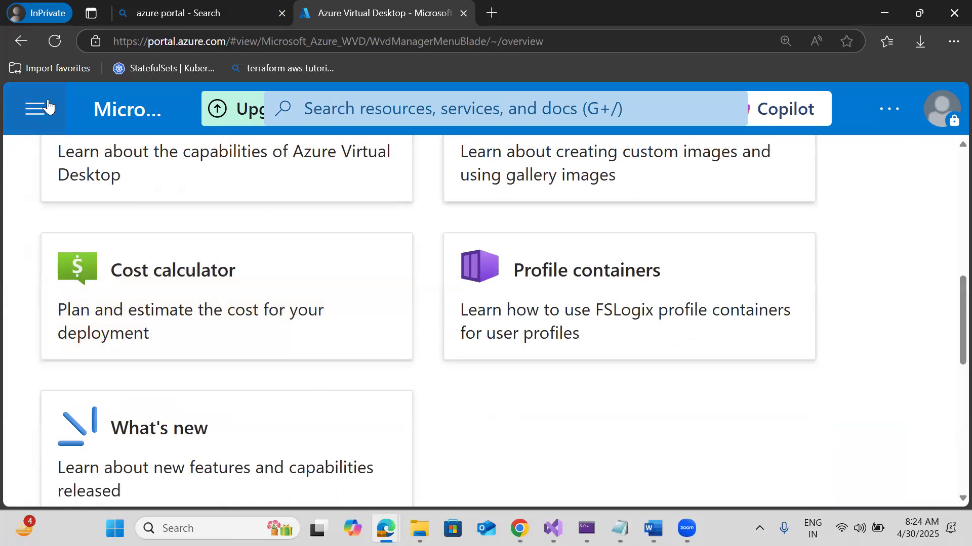
Open Manage > Host pools from the portal menu to view the AVDLAB pool.
{"action": "left_click", "coordinate": [37, 115]}
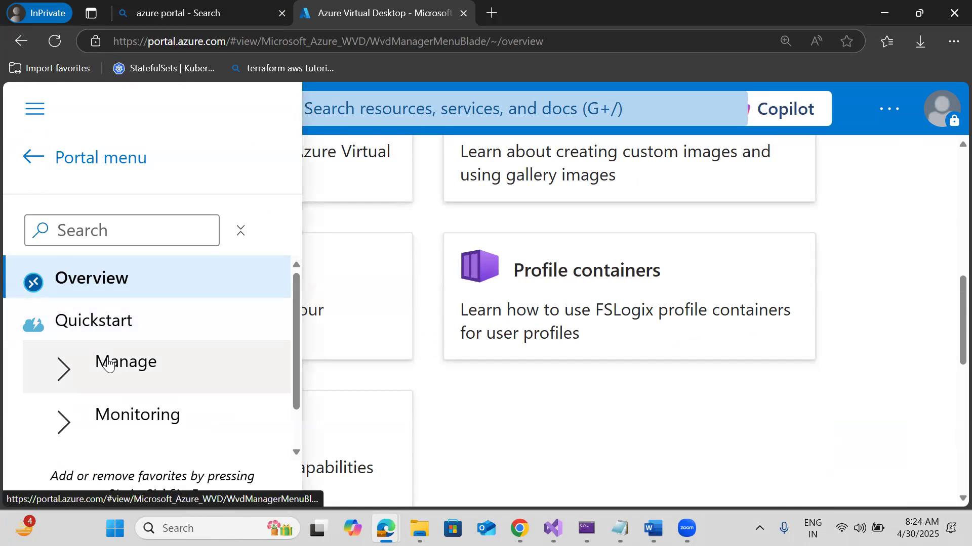
{"action": "left_click", "coordinate": [111, 373]}
{"action": "left_click", "coordinate": [119, 431]}
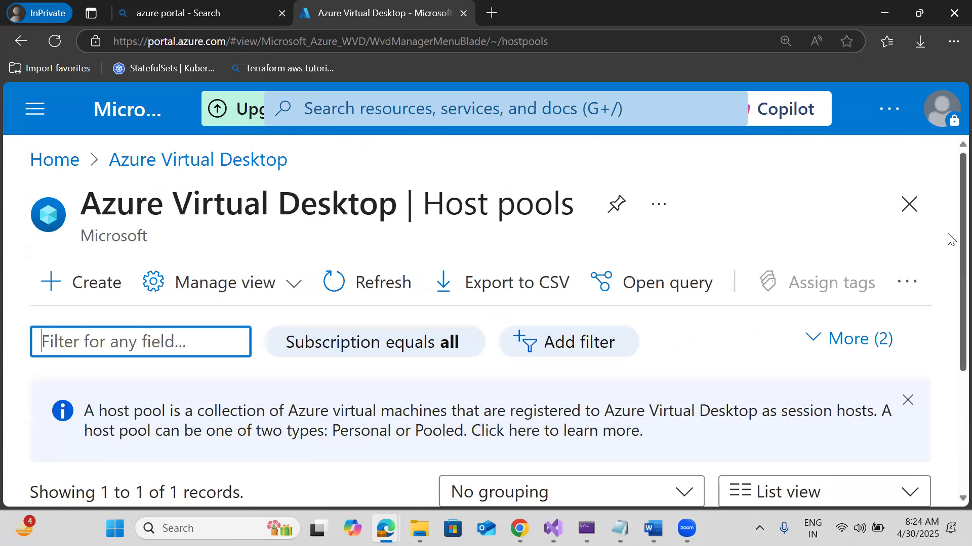
{"action": "scroll", "coordinate": [949, 239], "scroll_direction": "down", "scroll_amount": 3}
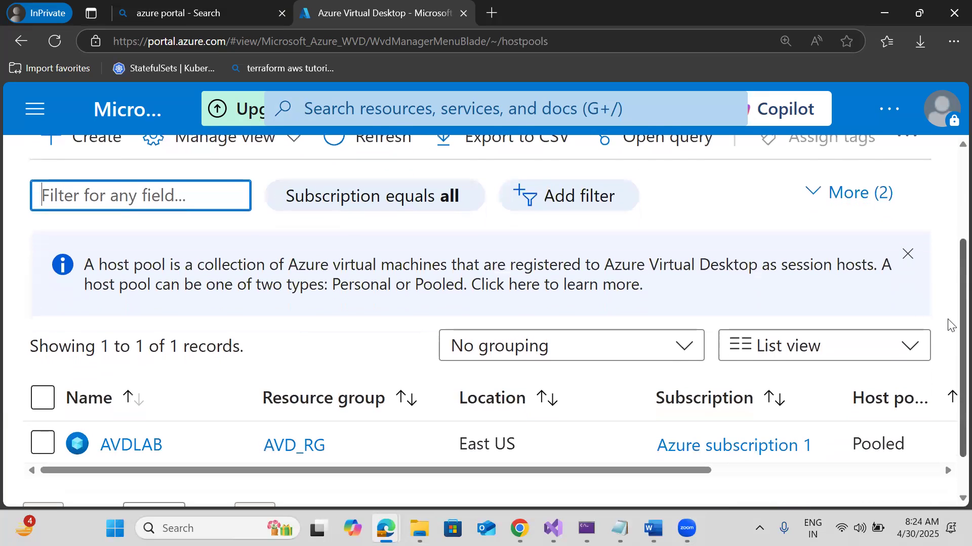
{"action": "scroll", "coordinate": [950, 329], "scroll_direction": "down", "scroll_amount": 1}
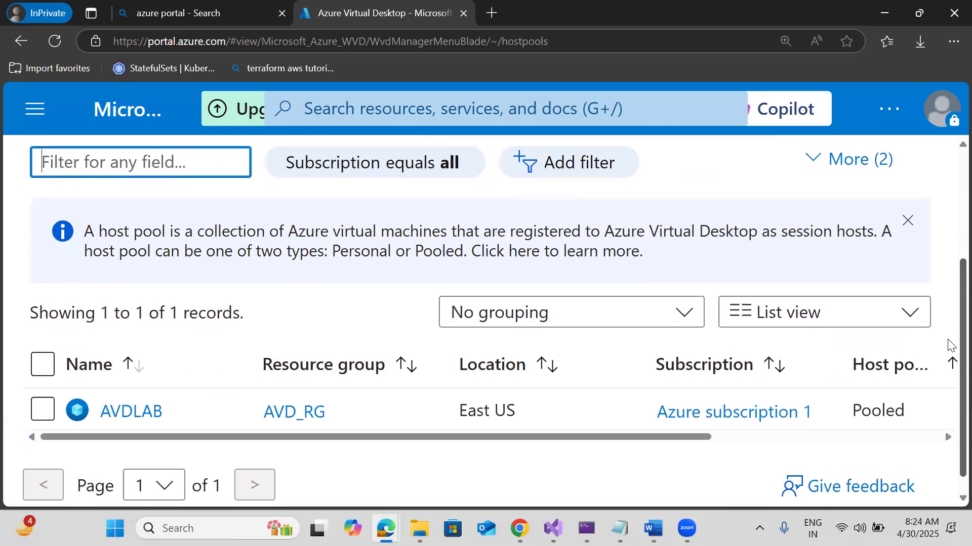
{"action": "left_click", "coordinate": [289, 413]}
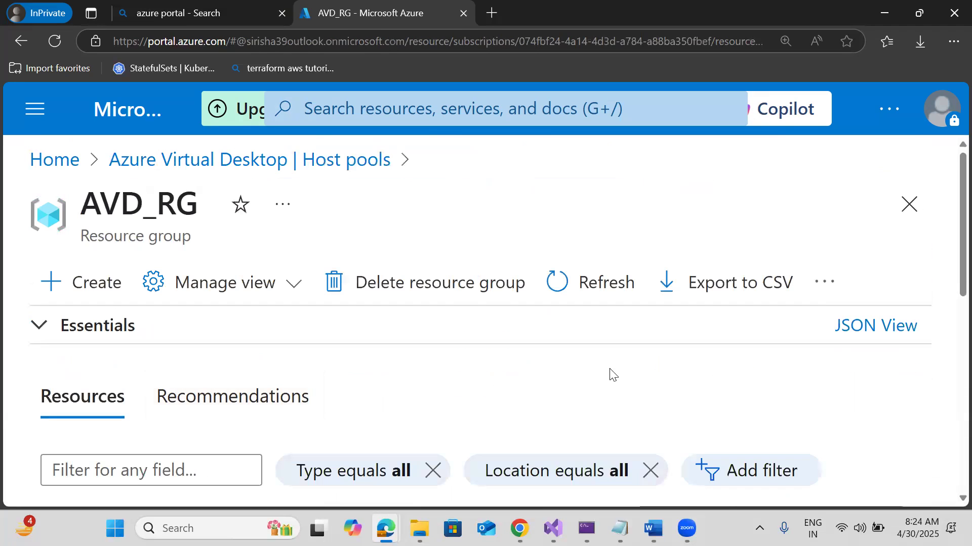
{"action": "left_click_drag", "start_coordinate": [950, 272], "coordinate": [949, 390]}
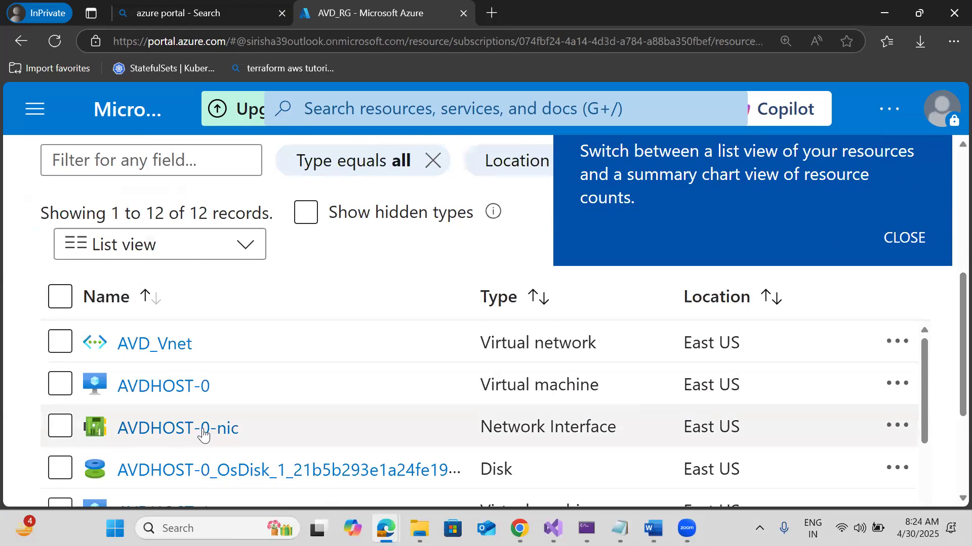
{"action": "left_click", "coordinate": [165, 386]}
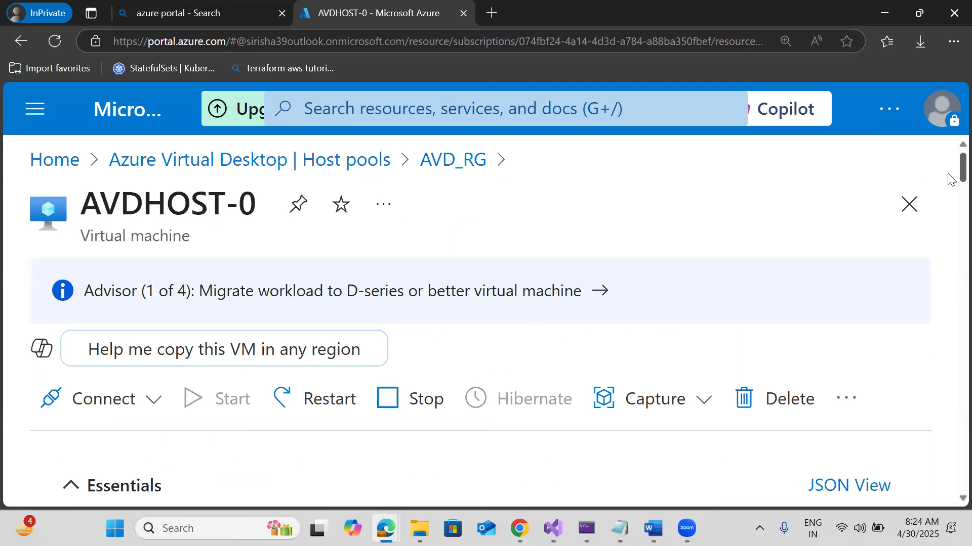
{"action": "scroll", "coordinate": [949, 179], "scroll_direction": "down", "scroll_amount": 10}
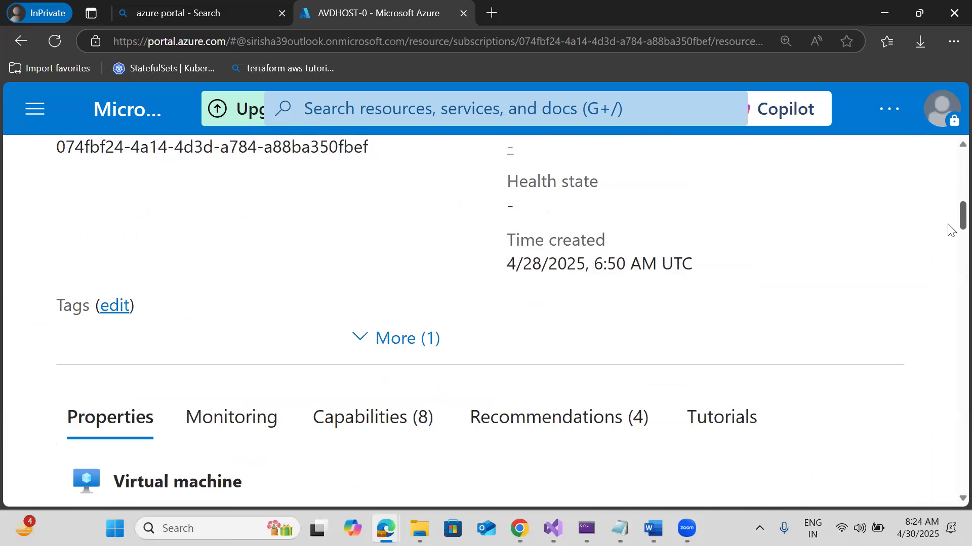
{"action": "scroll", "coordinate": [949, 236], "scroll_direction": "down", "scroll_amount": 8}
{"action": "scroll", "coordinate": [949, 256], "scroll_direction": "up", "scroll_amount": 2}
{"action": "scroll", "coordinate": [951, 254], "scroll_direction": "up", "scroll_amount": 2}
{"action": "scroll", "coordinate": [951, 253], "scroll_direction": "up", "scroll_amount": 1}
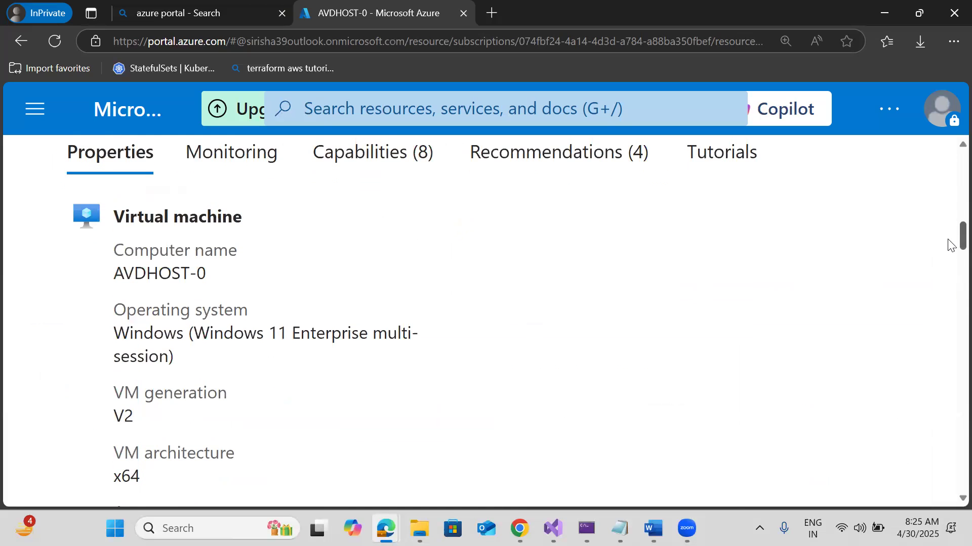
{"action": "scroll", "coordinate": [950, 238], "scroll_direction": "up", "scroll_amount": 4}
{"action": "scroll", "coordinate": [951, 230], "scroll_direction": "up", "scroll_amount": 5}
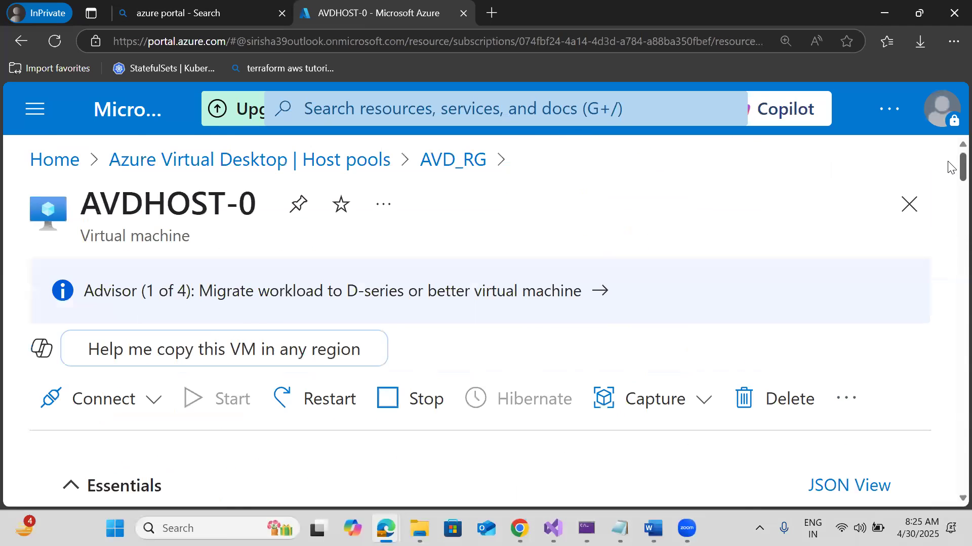
{"action": "left_click", "coordinate": [253, 160]}
{"action": "left_click", "coordinate": [734, 198]}
{"action": "scroll", "coordinate": [734, 201], "scroll_direction": "down", "scroll_amount": 4}
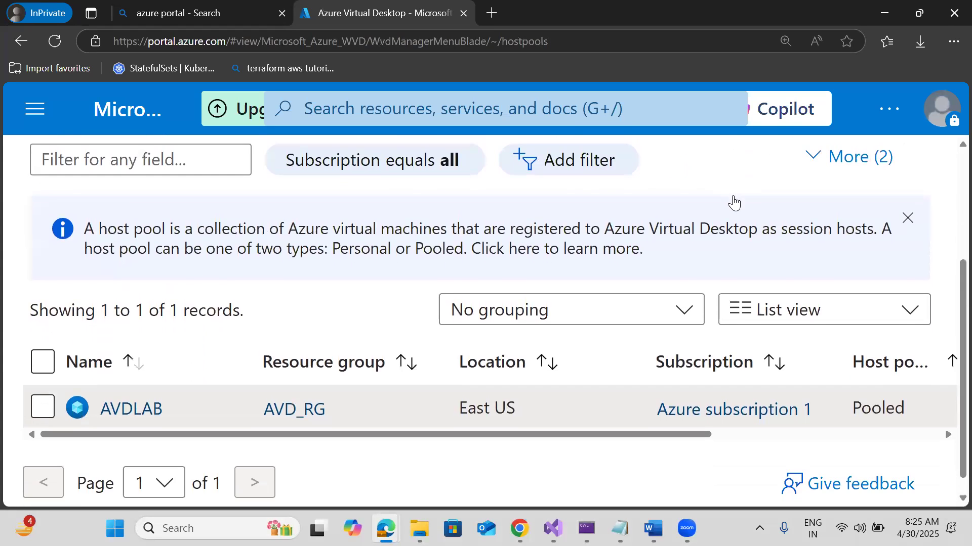
{"action": "scroll", "coordinate": [735, 201], "scroll_direction": "up", "scroll_amount": 1}
{"action": "scroll", "coordinate": [734, 202], "scroll_direction": "up", "scroll_amount": 3}
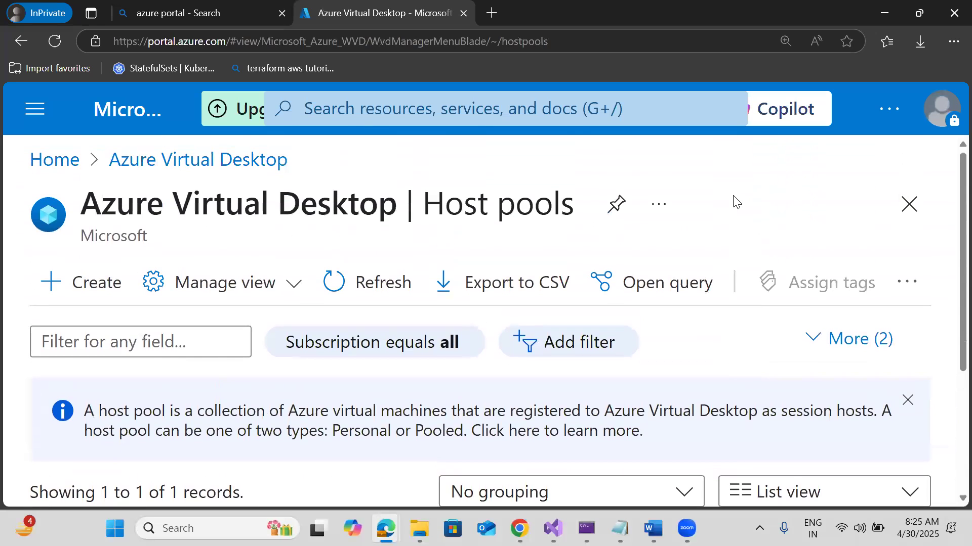
Go back to Home and reopen Azure Virtual Desktop through an 'avd' search.
{"action": "left_click", "coordinate": [57, 169]}
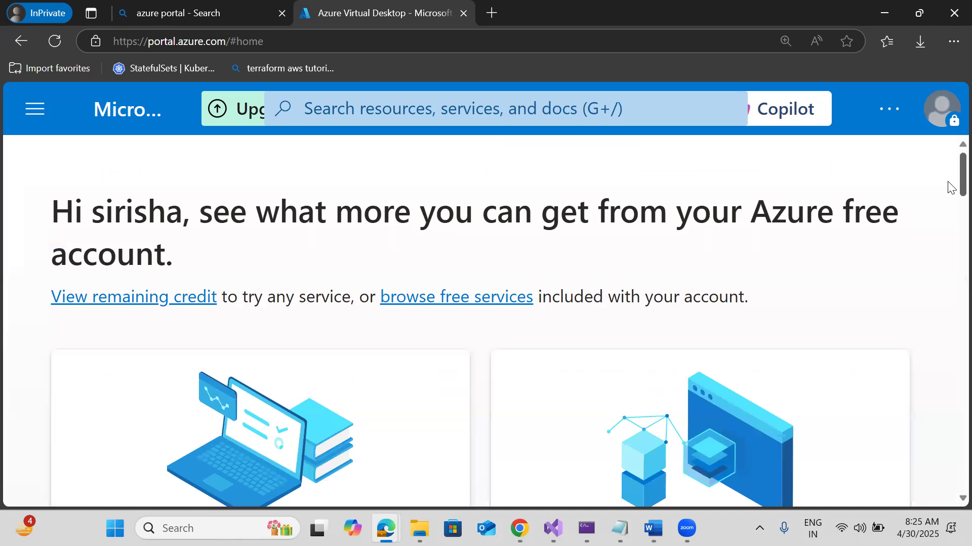
{"action": "mouse_move", "coordinate": [950, 188]}
{"action": "left_mouse_down"}
{"action": "mouse_move", "coordinate": [951, 235]}
{"action": "mouse_move", "coordinate": [951, 188]}
{"action": "left_mouse_up"}
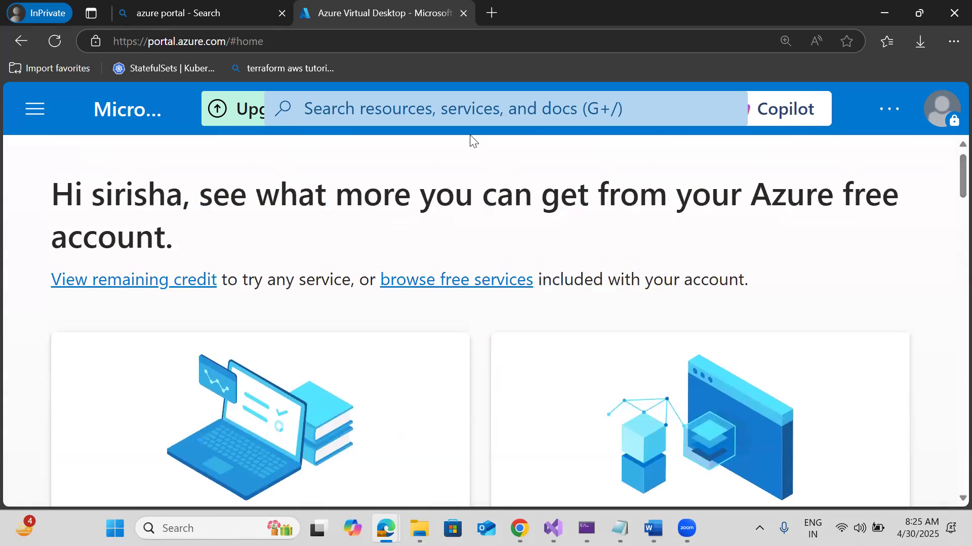
{"action": "left_click", "coordinate": [430, 112]}
{"action": "type", "text": "avd"}
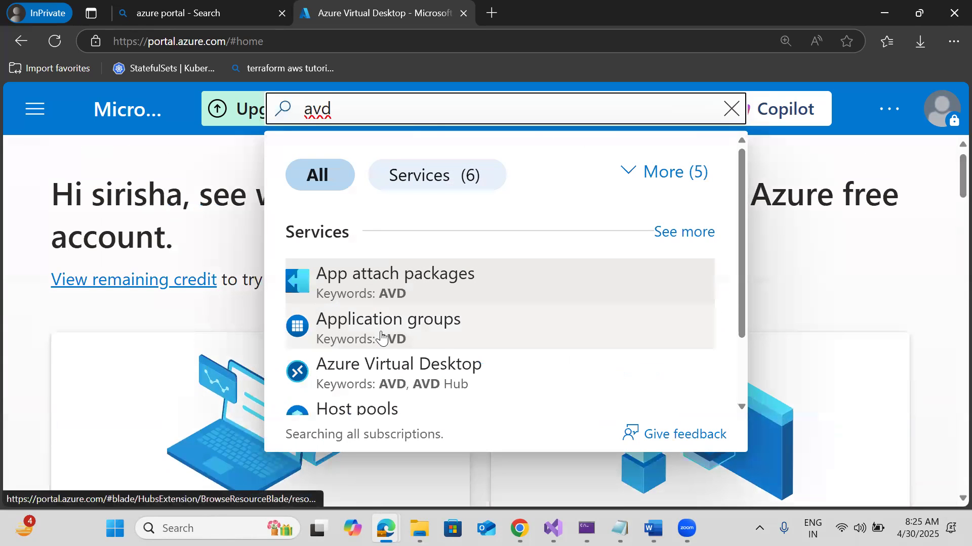
{"action": "left_click", "coordinate": [382, 377]}
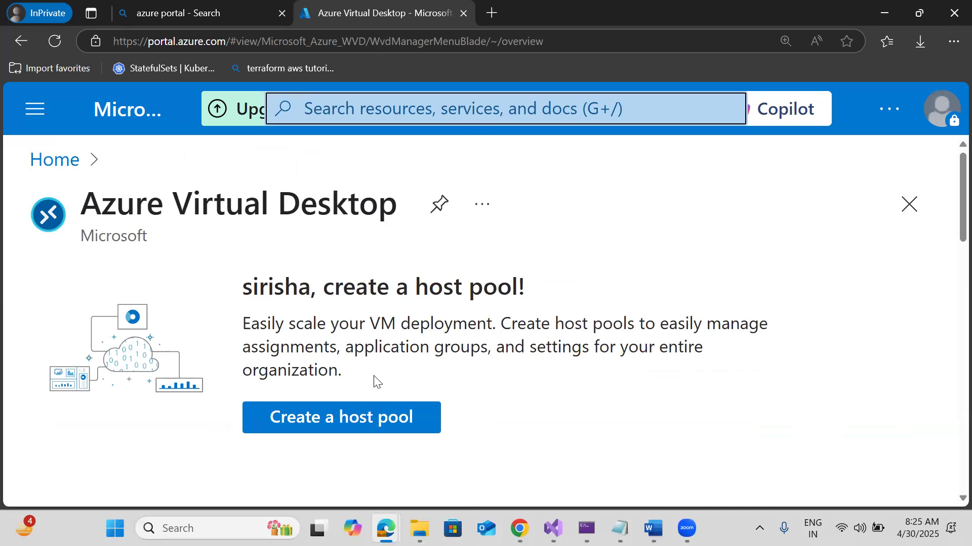
Open Host pools and select the AVDLAB host pool's checkbox.
{"action": "left_click", "coordinate": [37, 112]}
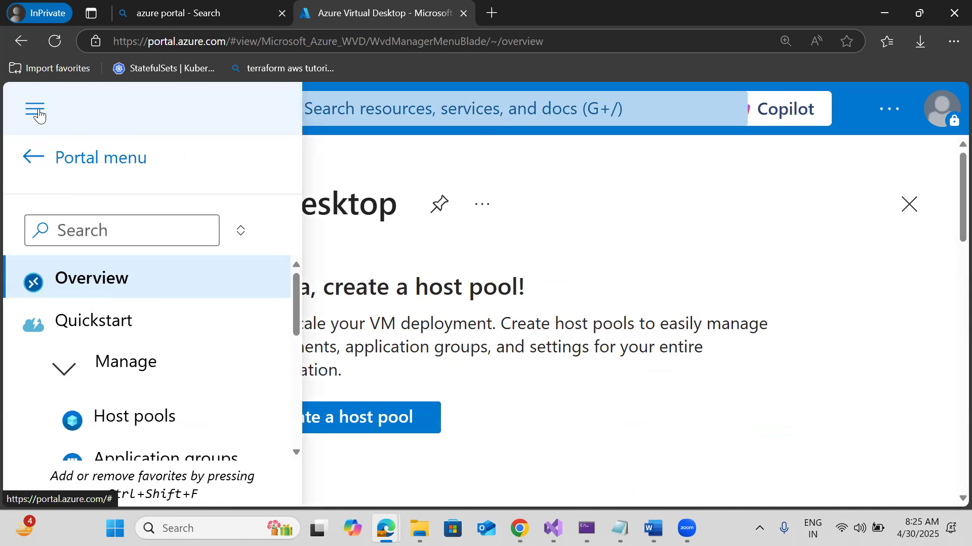
{"action": "left_click", "coordinate": [123, 414]}
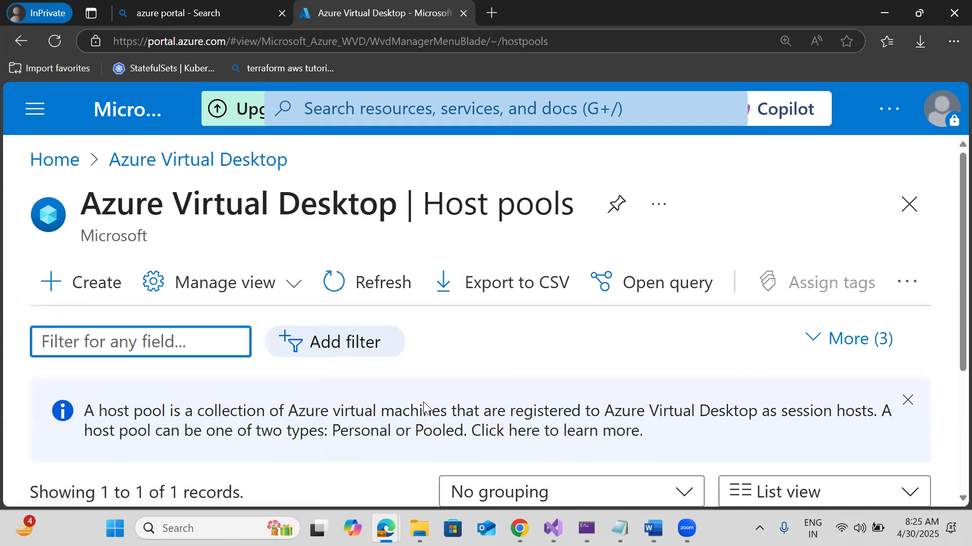
{"action": "left_click_drag", "start_coordinate": [949, 330], "coordinate": [948, 457]}
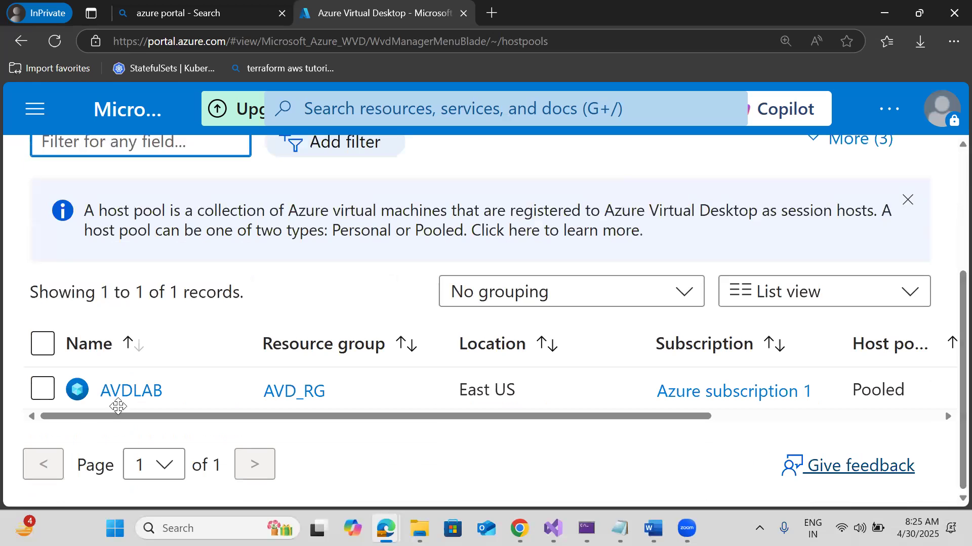
{"action": "left_click", "coordinate": [43, 390]}
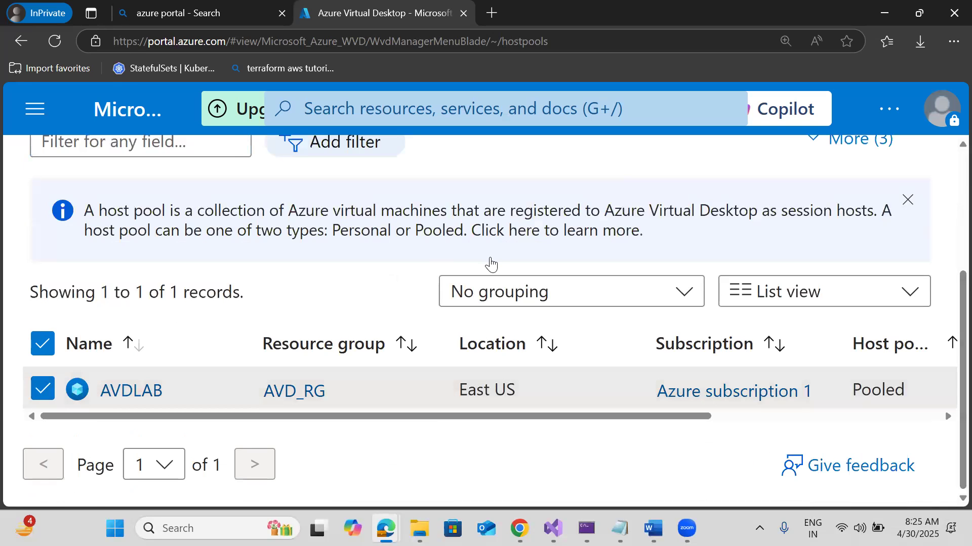
{"action": "left_click_drag", "start_coordinate": [952, 343], "coordinate": [950, 272]}
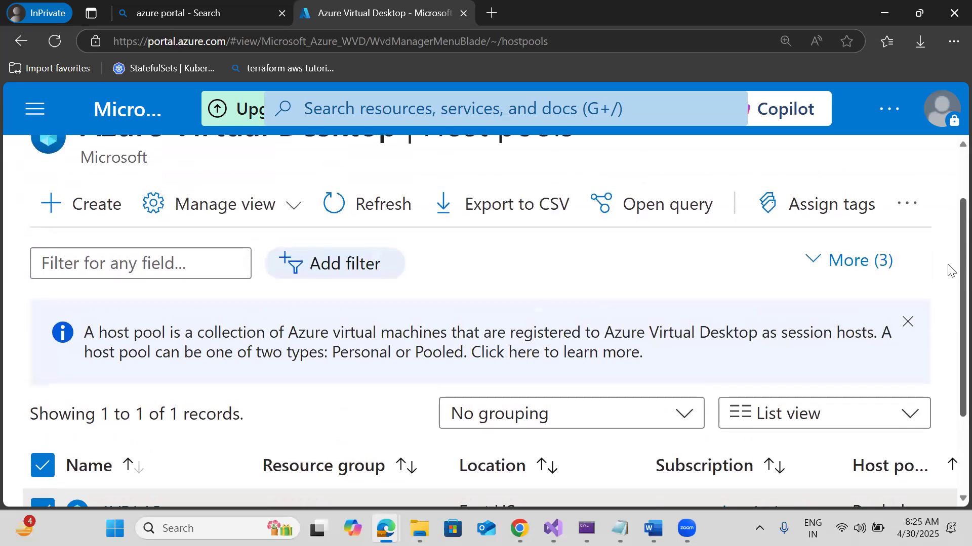
{"action": "left_click", "coordinate": [917, 208]}
Delete the AVDLAB host pool, typing 'delete' and confirming the permanent removal.
{"action": "left_click", "coordinate": [887, 245]}
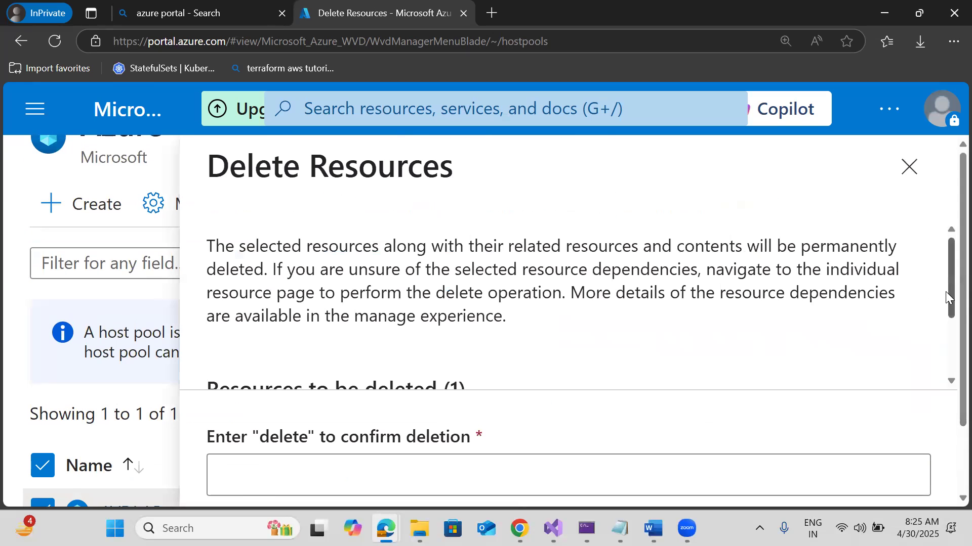
{"action": "left_click_drag", "start_coordinate": [946, 291], "coordinate": [947, 329]}
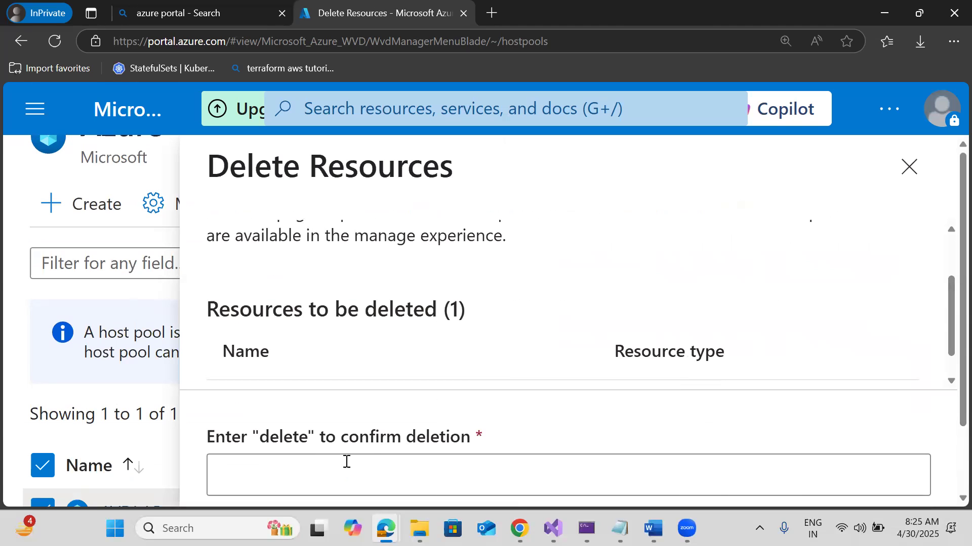
{"action": "left_click", "coordinate": [311, 471]}
{"action": "type", "text": "delete"}
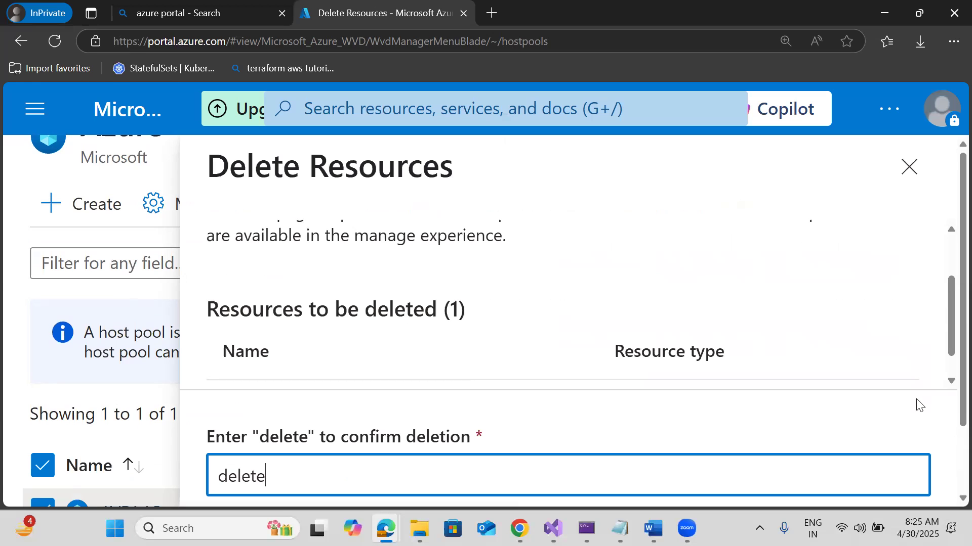
{"action": "scroll", "coordinate": [948, 405], "scroll_direction": "down", "scroll_amount": 2}
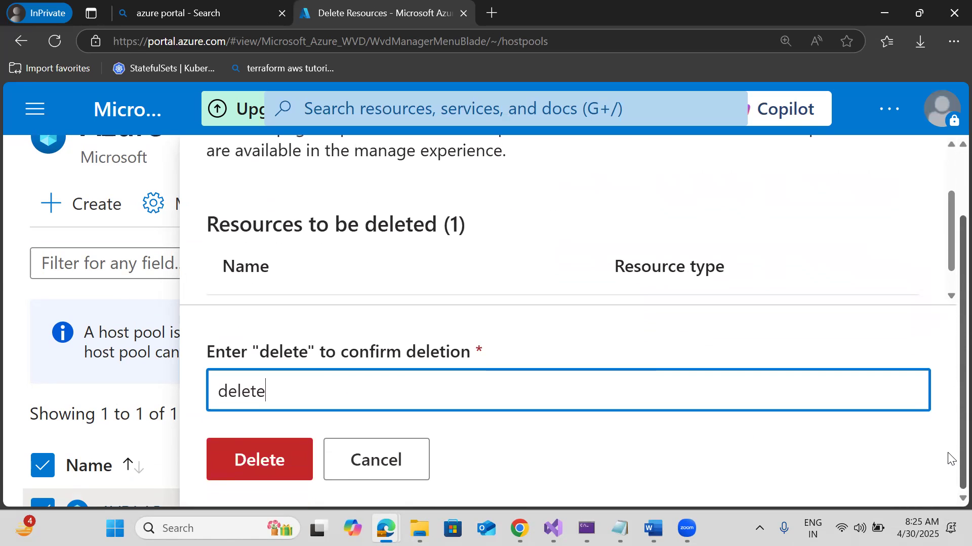
{"action": "left_click", "coordinate": [269, 457]}
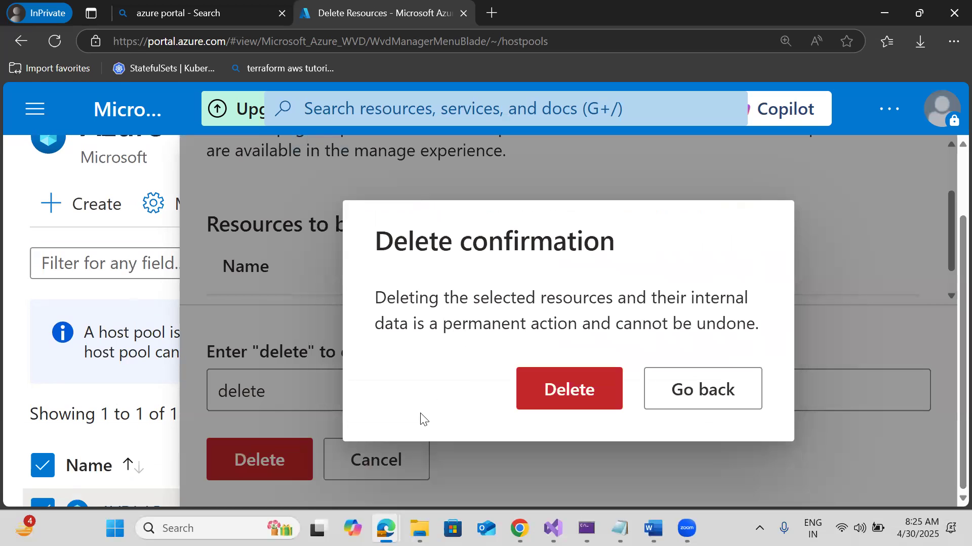
{"action": "left_click", "coordinate": [568, 394]}
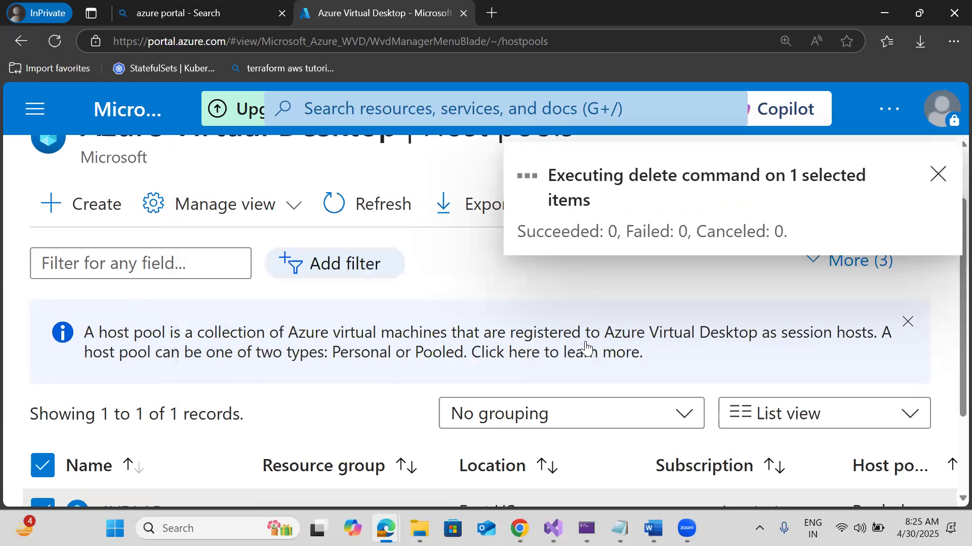
Search 'entra' and open the Microsoft Entra ID Default Directory overview.
{"action": "left_click", "coordinate": [332, 110]}
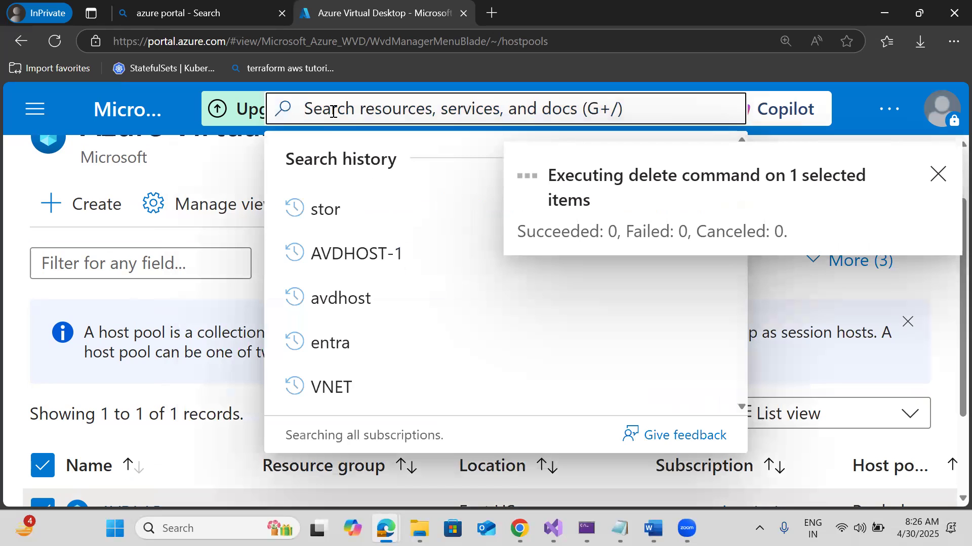
{"action": "type", "text": "entra"}
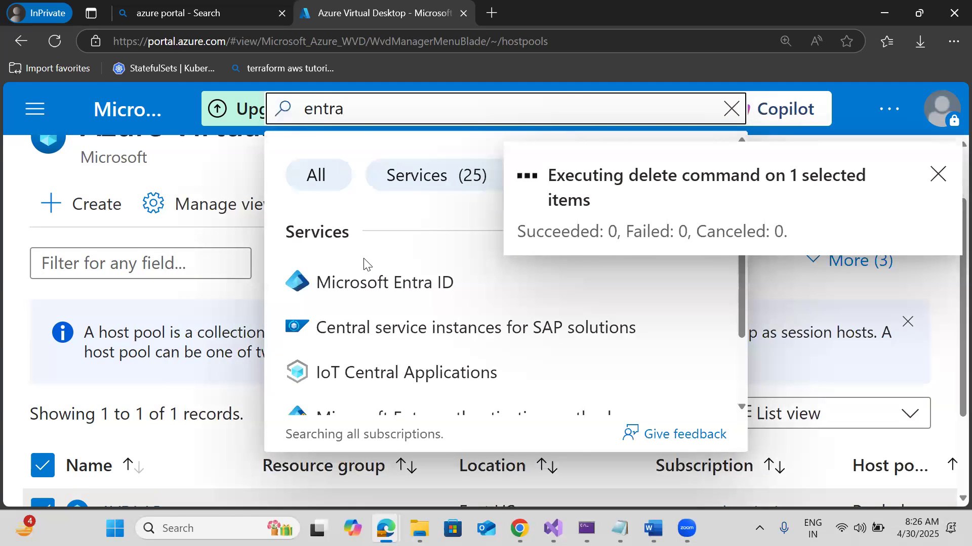
{"action": "left_click", "coordinate": [368, 282]}
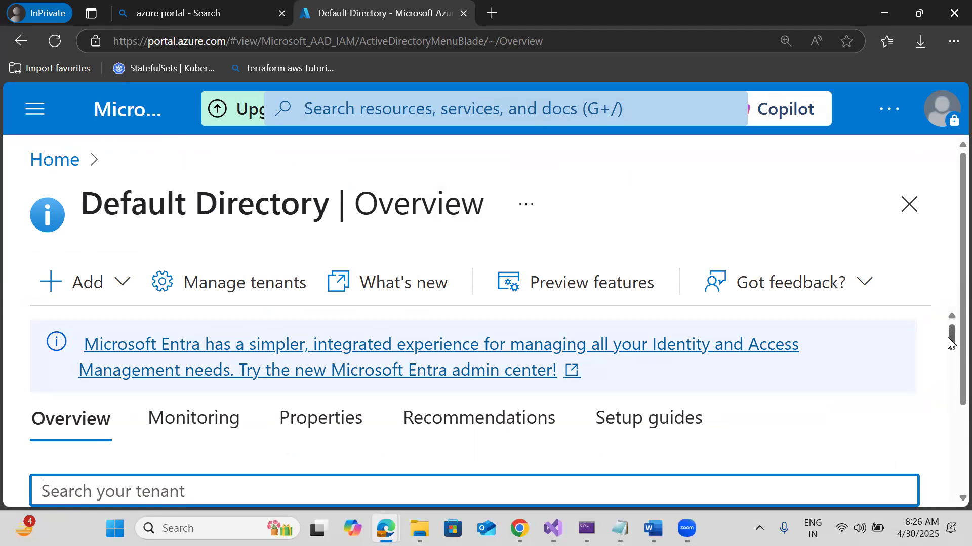
{"action": "mouse_move", "coordinate": [952, 344]}
{"action": "left_mouse_down"}
{"action": "mouse_move", "coordinate": [949, 365]}
{"action": "mouse_move", "coordinate": [951, 331]}
{"action": "left_mouse_up"}
Start Add > User > Create new user and enter the new user's principal name.
{"action": "left_click", "coordinate": [123, 283]}
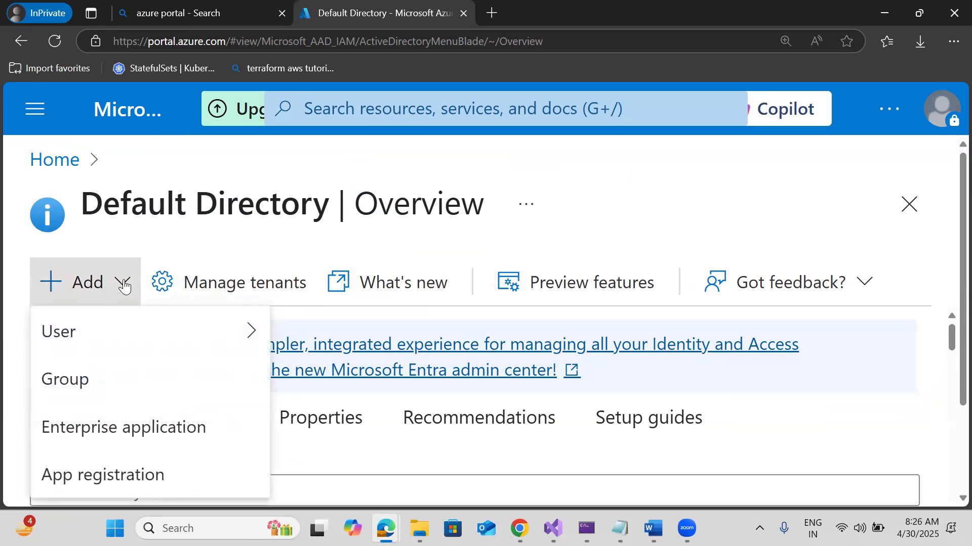
{"action": "mouse_move", "coordinate": [83, 350]}
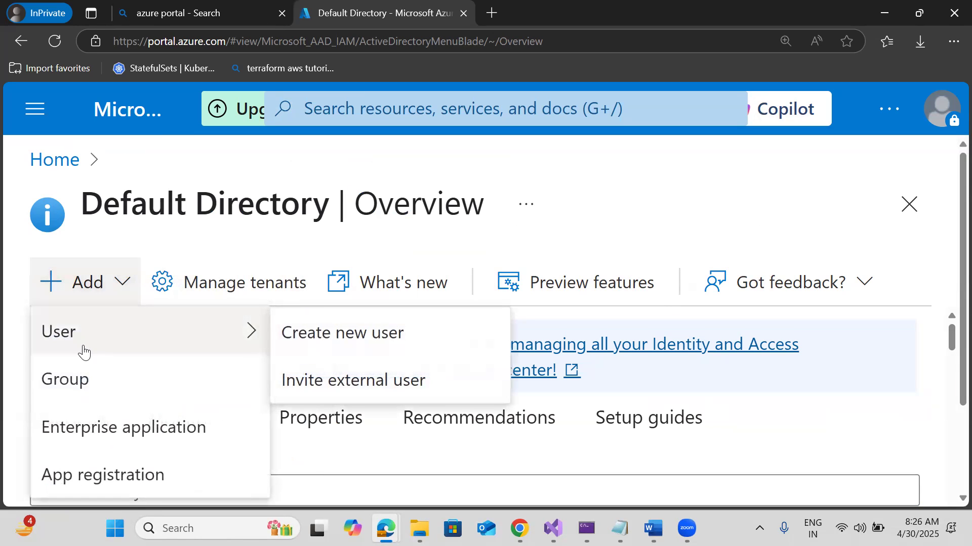
{"action": "left_click", "coordinate": [333, 336]}
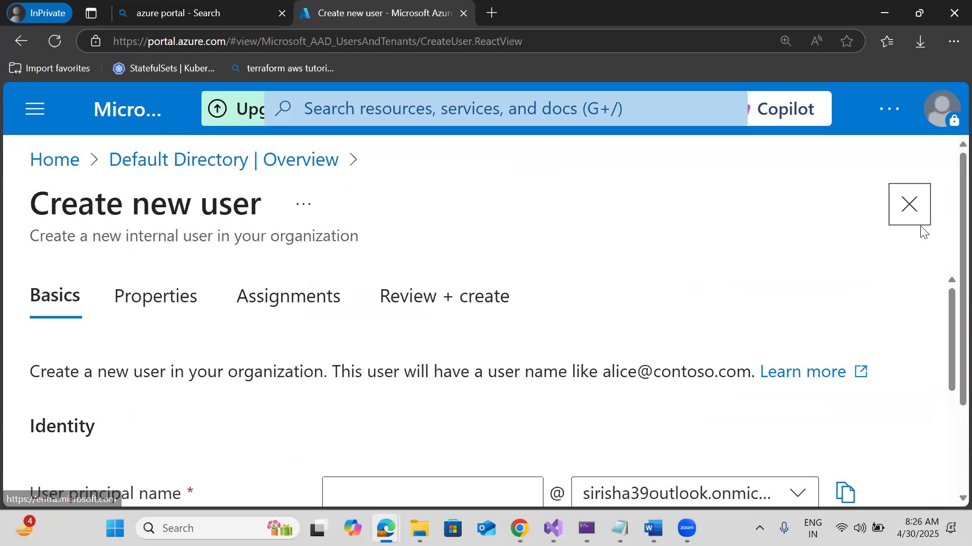
{"action": "left_click_drag", "start_coordinate": [951, 348], "coordinate": [948, 403]}
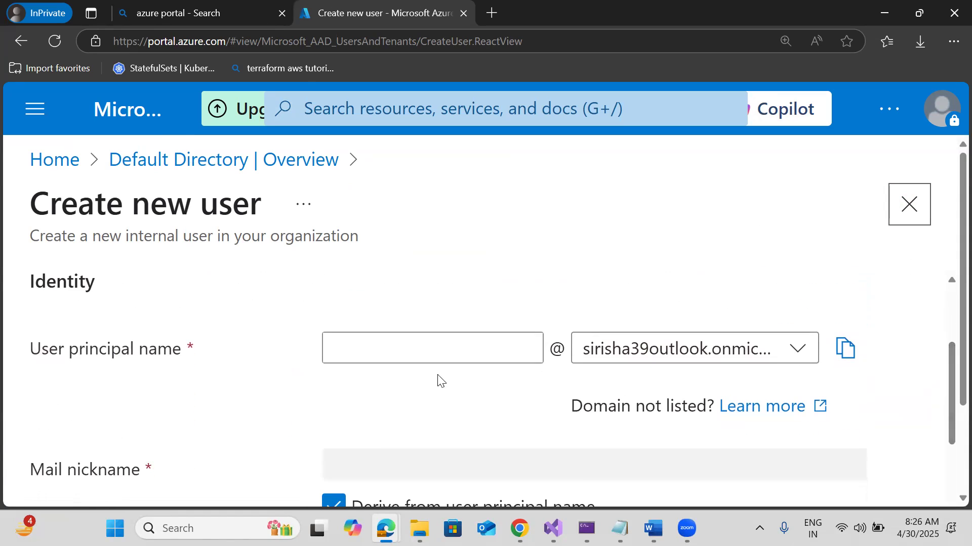
{"action": "left_click", "coordinate": [407, 349]}
{"action": "type", "text": "sreekanth"}
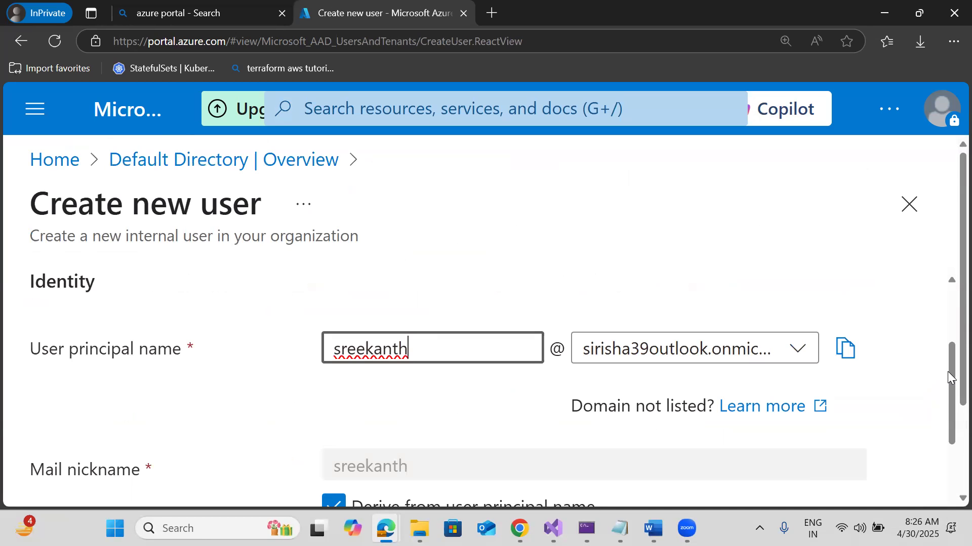
{"action": "scroll", "coordinate": [950, 377], "scroll_direction": "down", "scroll_amount": 3}
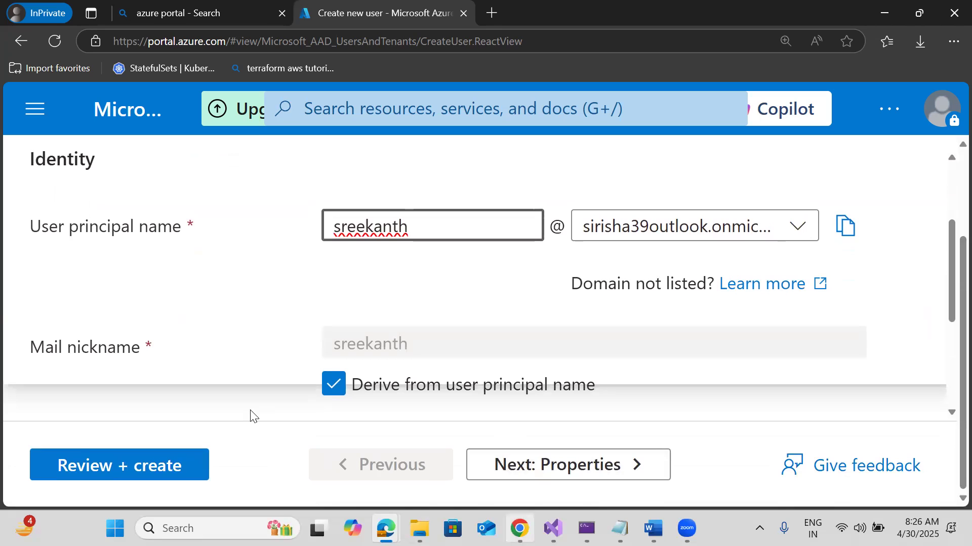
Run Review + create, dismiss the delete error, and see validation fail for missing Basics.
{"action": "left_click", "coordinate": [81, 469]}
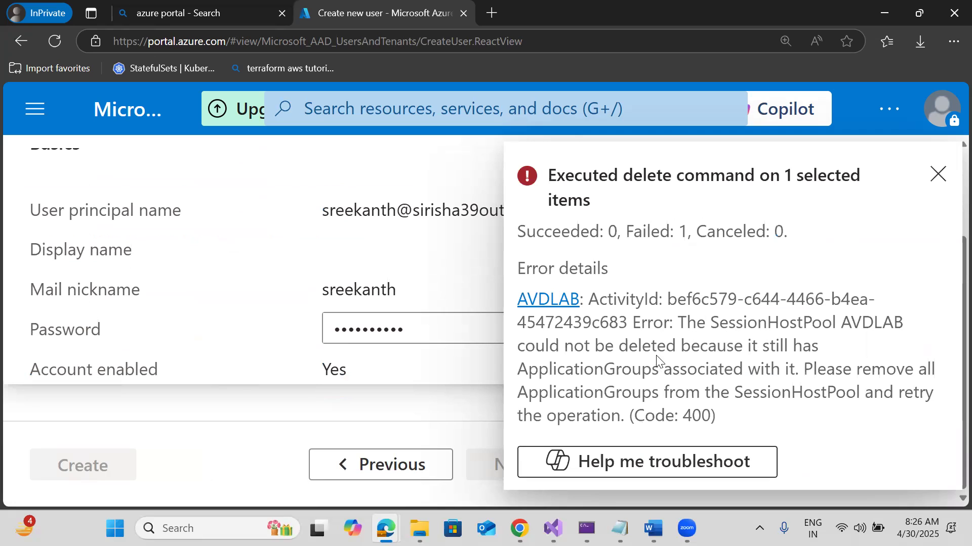
{"action": "left_click", "coordinate": [938, 175]}
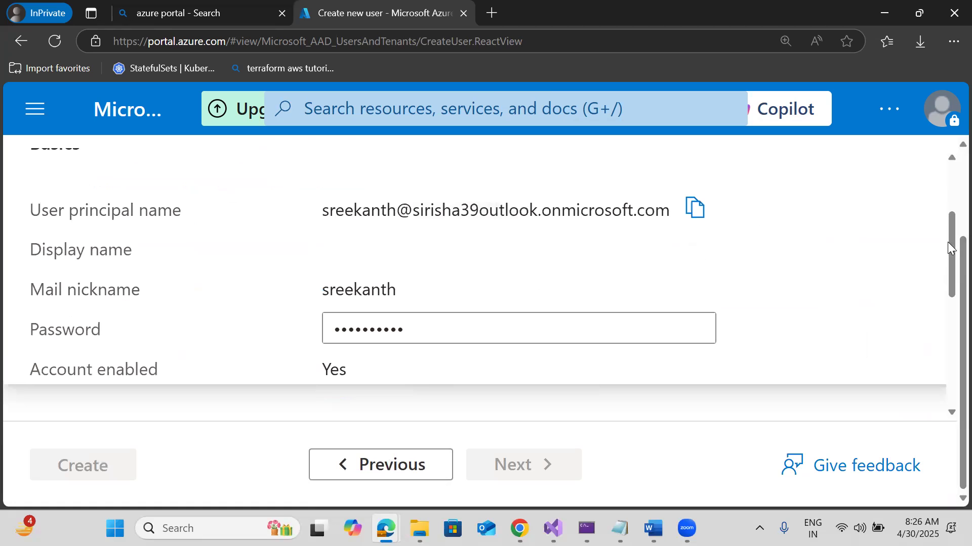
{"action": "left_click_drag", "start_coordinate": [947, 263], "coordinate": [948, 382]}
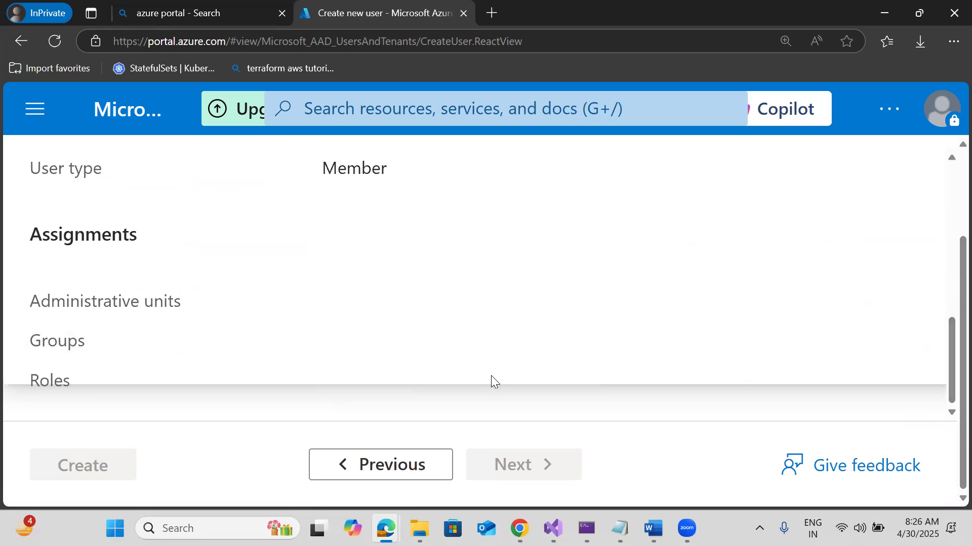
{"action": "key", "text": "Tab"}
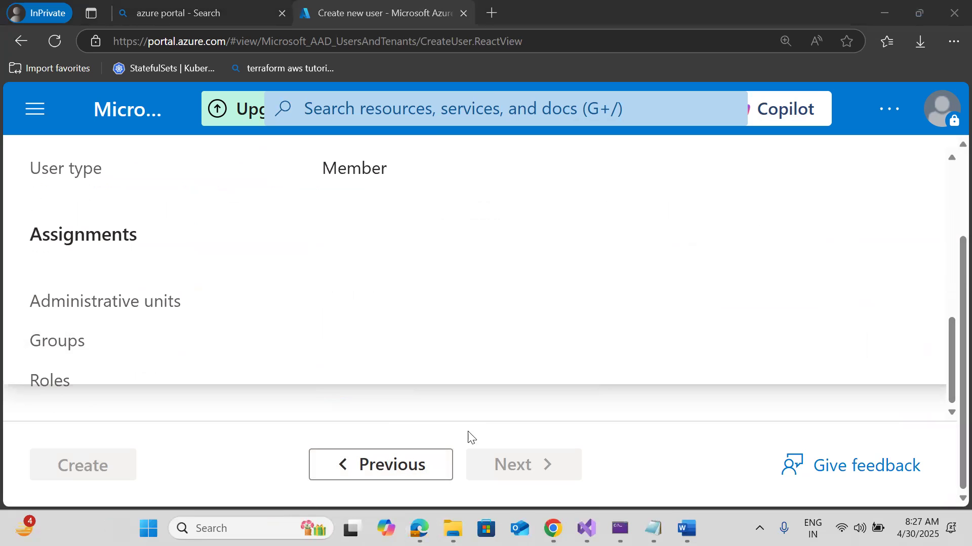
{"action": "left_click", "coordinate": [483, 356]}
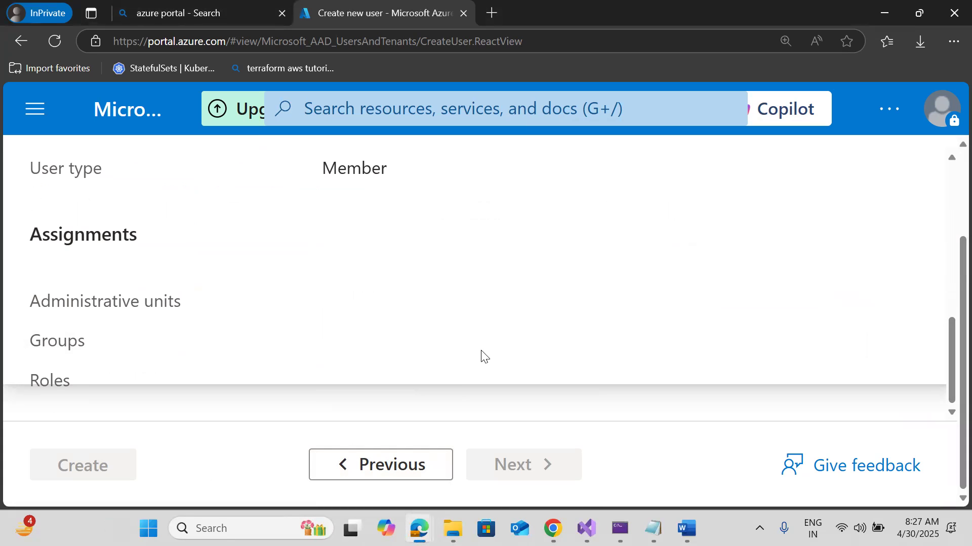
{"action": "scroll", "coordinate": [482, 356], "scroll_direction": "up", "scroll_amount": 1}
{"action": "scroll", "coordinate": [483, 356], "scroll_direction": "up", "scroll_amount": 10}
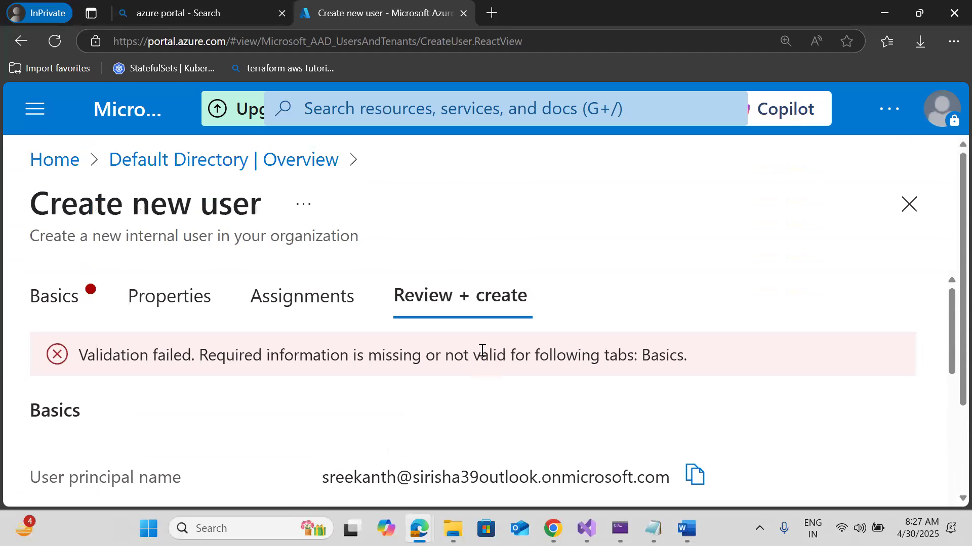
On Basics, turn off Auto-generate password, set a custom password, and enter the display name.
{"action": "left_click", "coordinate": [58, 298]}
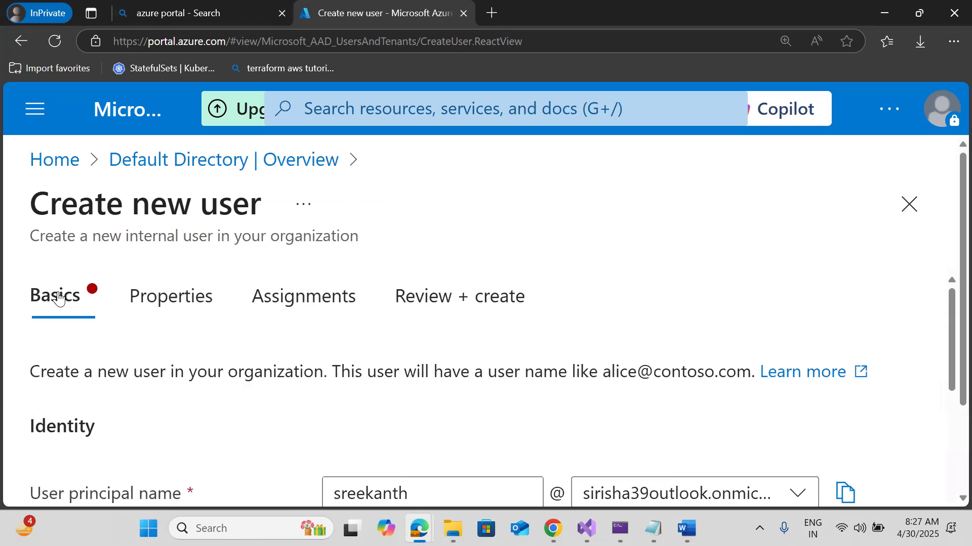
{"action": "left_click_drag", "start_coordinate": [947, 357], "coordinate": [948, 475]}
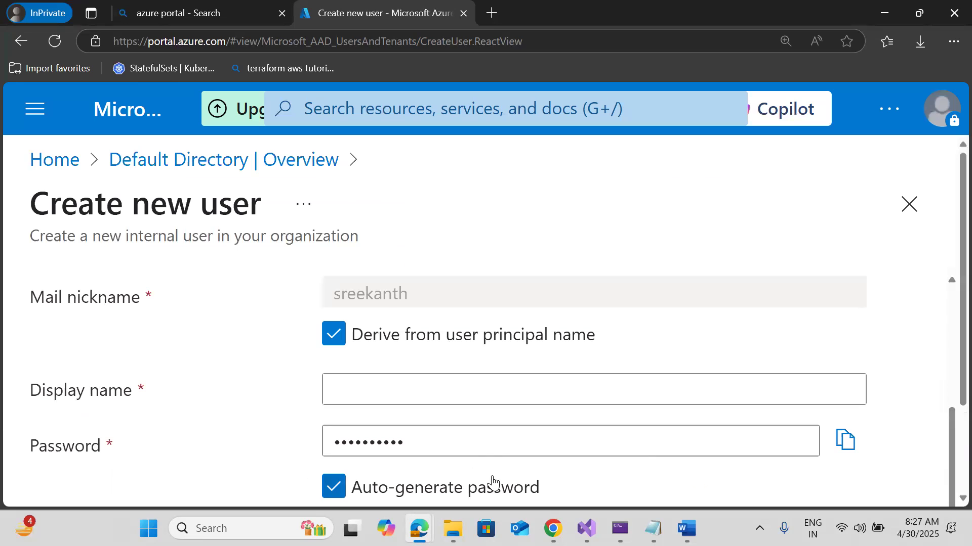
{"action": "left_click", "coordinate": [342, 490]}
{"action": "left_click", "coordinate": [389, 442]}
{"action": "type", "text": "P"}
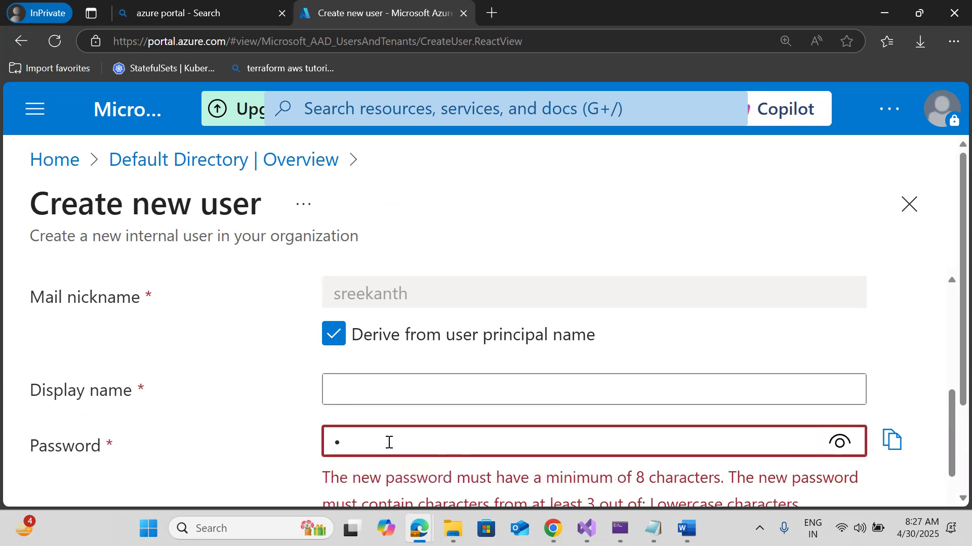
{"action": "type", "text": "••••••••"}
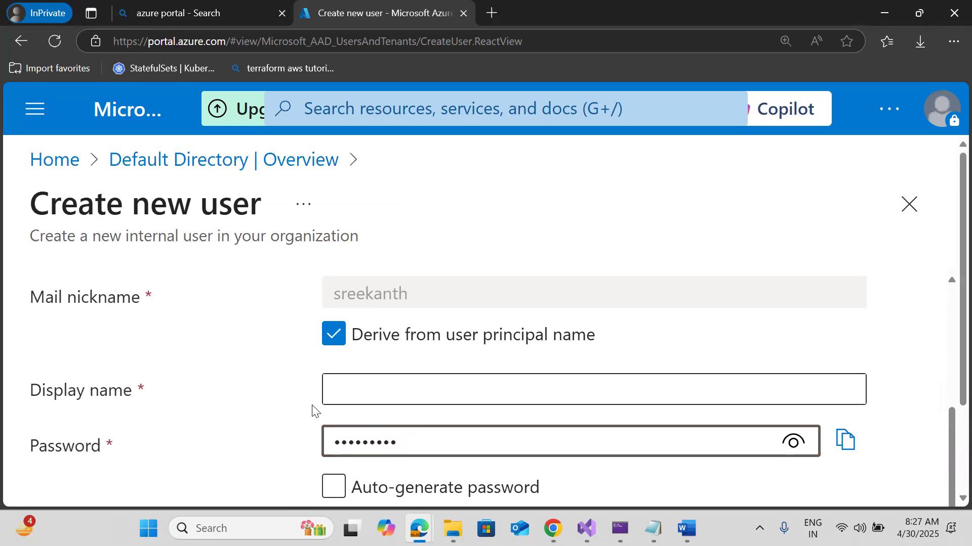
{"action": "left_click", "coordinate": [351, 386]}
{"action": "type", "text": "sreekanth"}
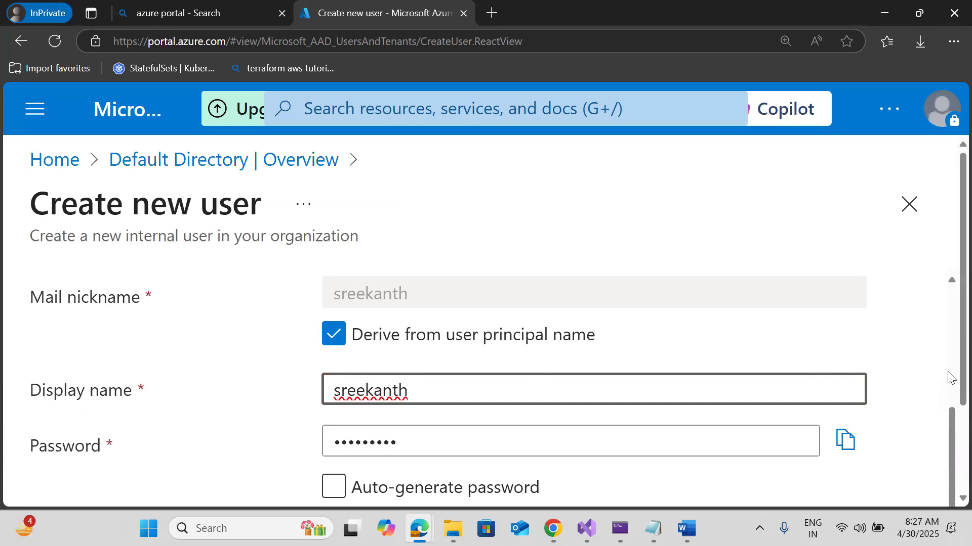
Review and create the new directory user.
{"action": "scroll", "coordinate": [950, 377], "scroll_direction": "down", "scroll_amount": 3}
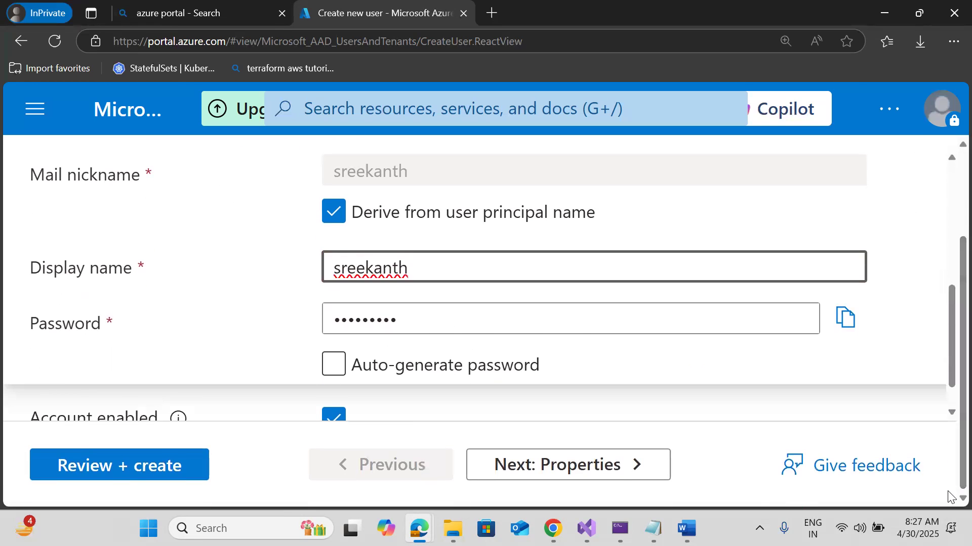
{"action": "left_click", "coordinate": [149, 478]}
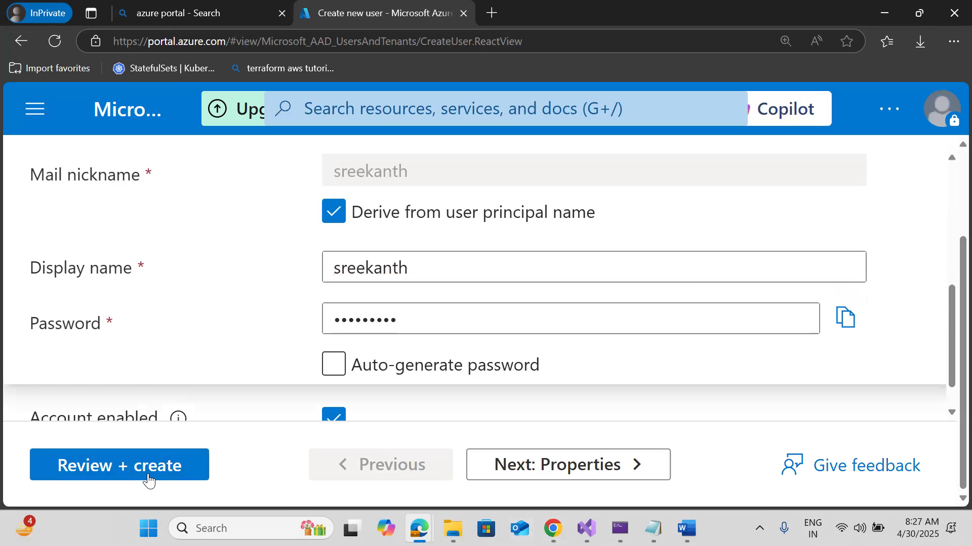
{"action": "left_click", "coordinate": [115, 480]}
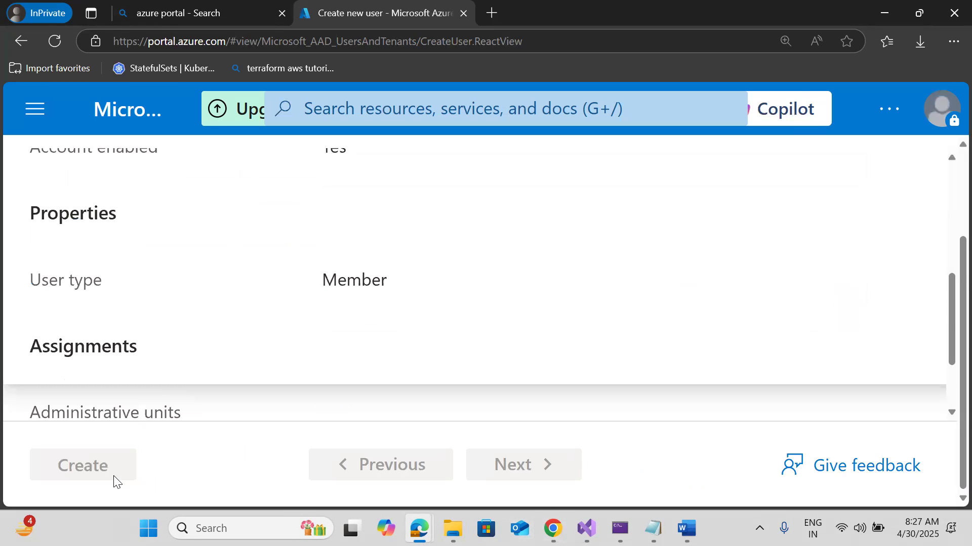
Open Azure Virtual Desktop's Application groups list via an 'avd' search.
{"action": "left_click", "coordinate": [335, 119]}
{"action": "type", "text": "avd"}
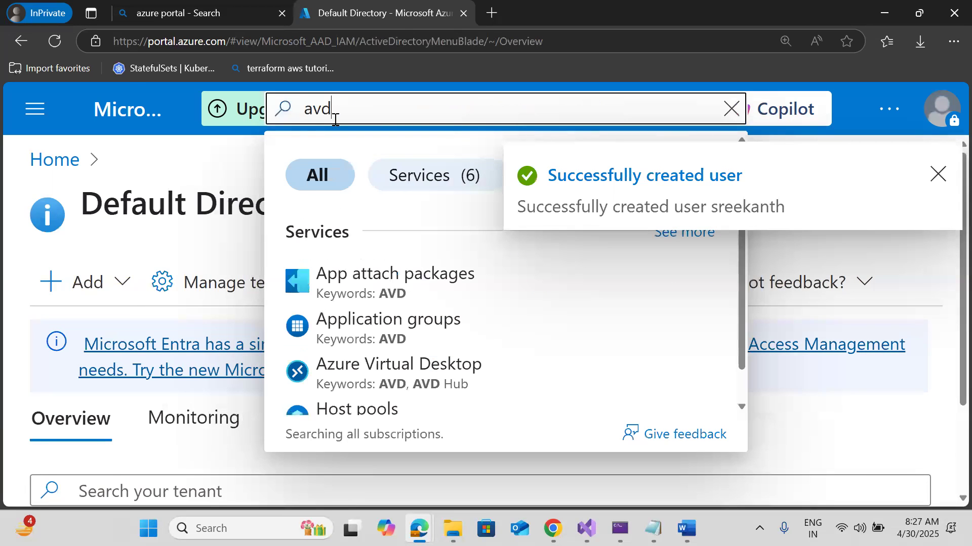
{"action": "left_click", "coordinate": [373, 363]}
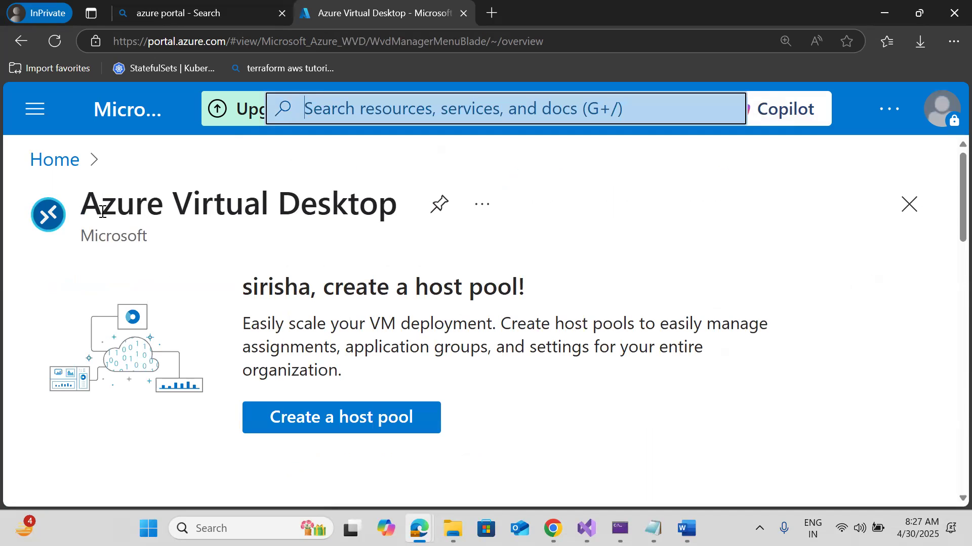
{"action": "left_click", "coordinate": [35, 107]}
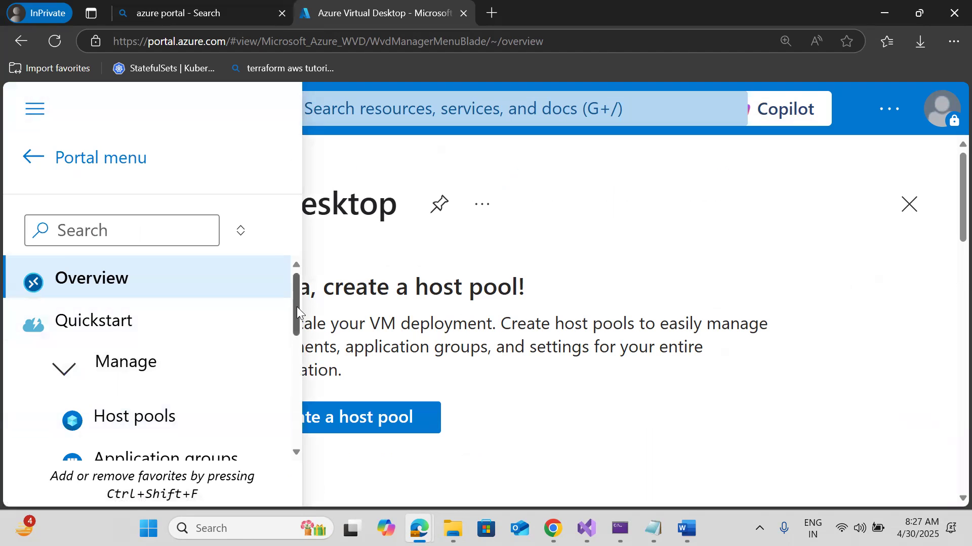
{"action": "left_click_drag", "start_coordinate": [297, 307], "coordinate": [301, 331]}
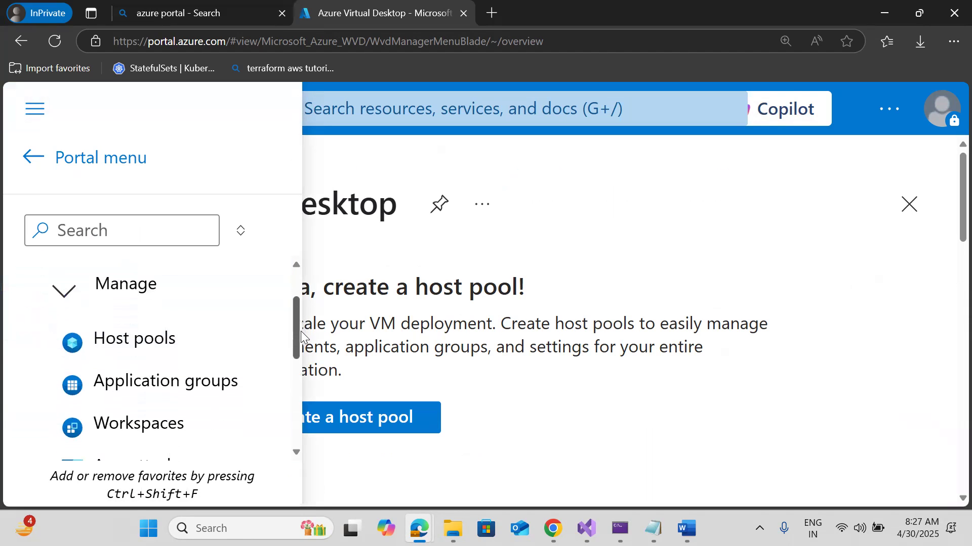
{"action": "left_click", "coordinate": [204, 386]}
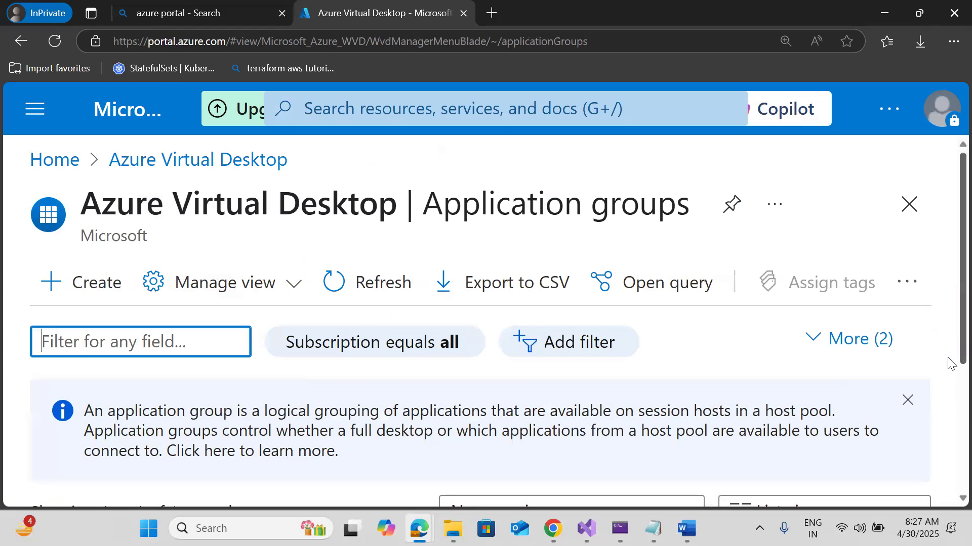
Select the AVDLAB-DAG application group for deletion.
{"action": "scroll", "coordinate": [949, 372], "scroll_direction": "down", "scroll_amount": 1}
{"action": "scroll", "coordinate": [949, 400], "scroll_direction": "down", "scroll_amount": 1}
{"action": "scroll", "coordinate": [952, 420], "scroll_direction": "down", "scroll_amount": 2}
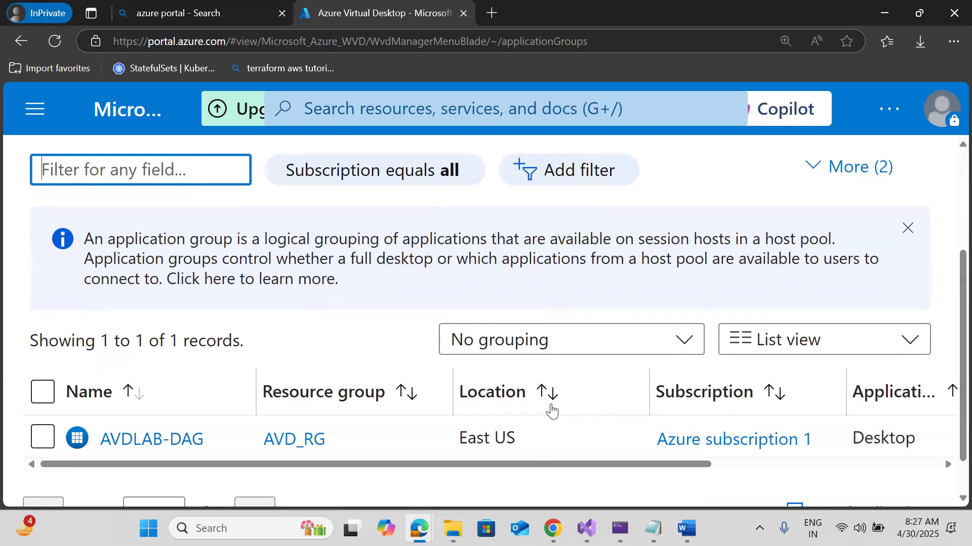
{"action": "left_click", "coordinate": [50, 439]}
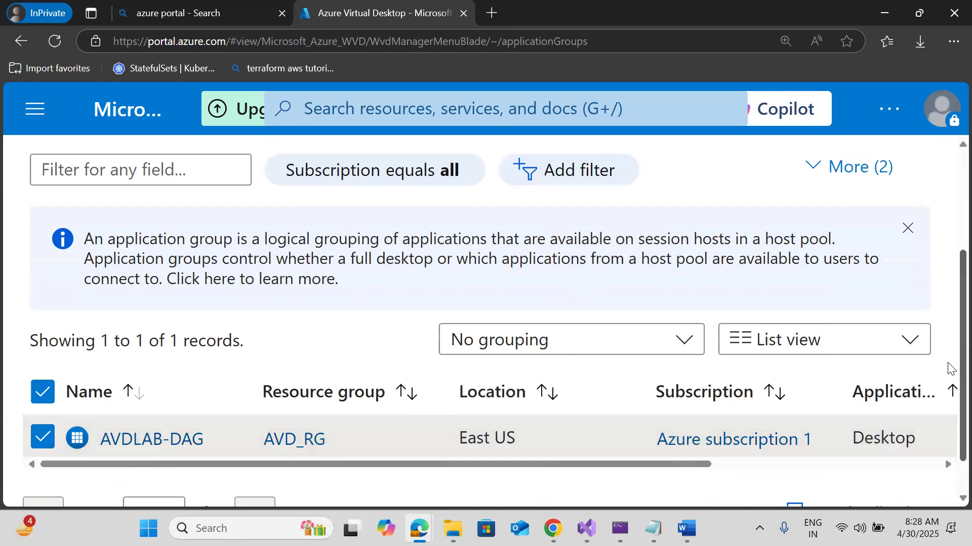
{"action": "scroll", "coordinate": [950, 368], "scroll_direction": "up", "scroll_amount": 3}
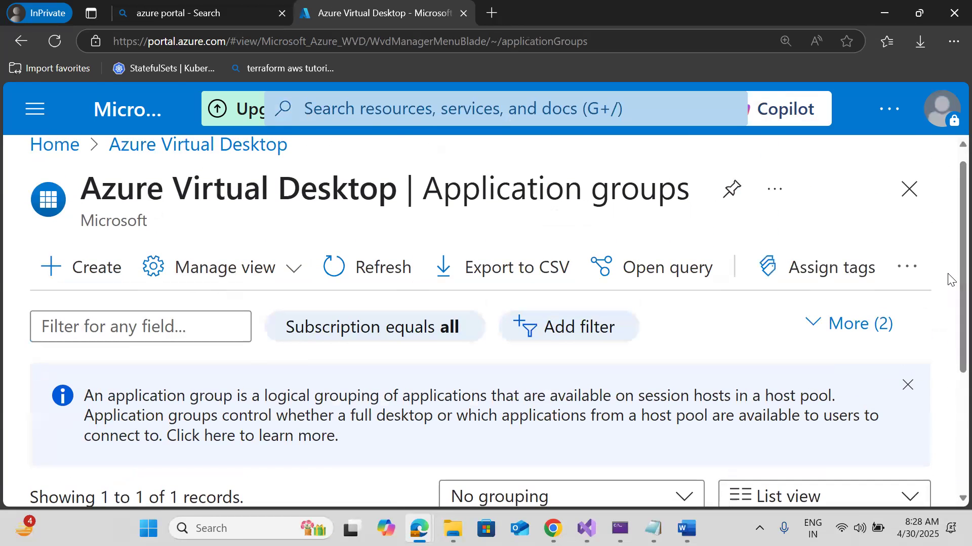
{"action": "left_click", "coordinate": [906, 267]}
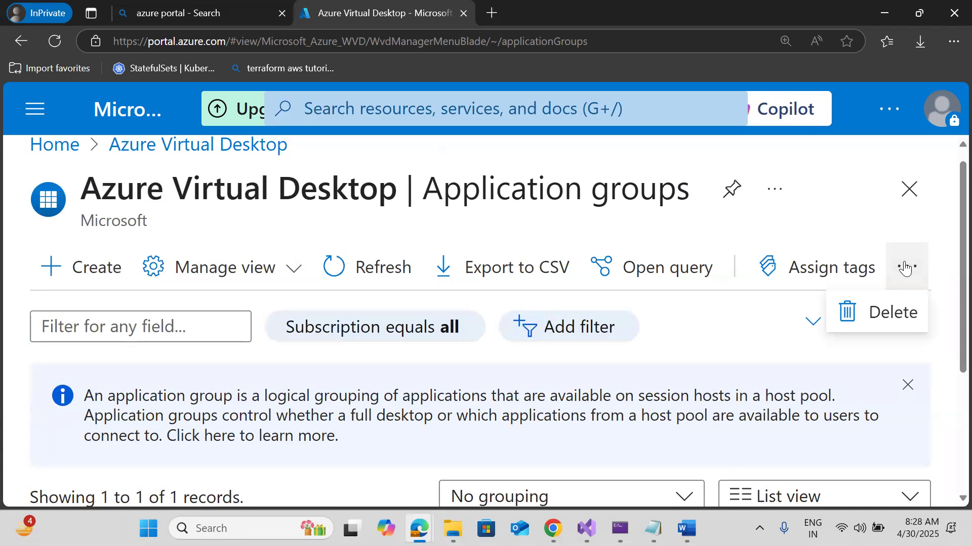
Delete the AVDLAB-DAG application group, typing 'delete' and confirming permanent deletion.
{"action": "left_click", "coordinate": [889, 315]}
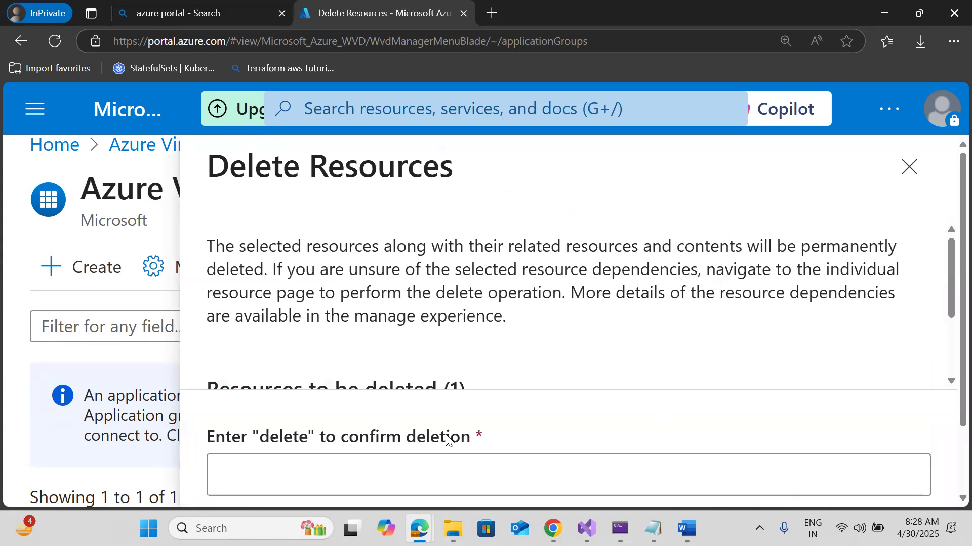
{"action": "left_click", "coordinate": [270, 470]}
{"action": "type", "text": "delete"}
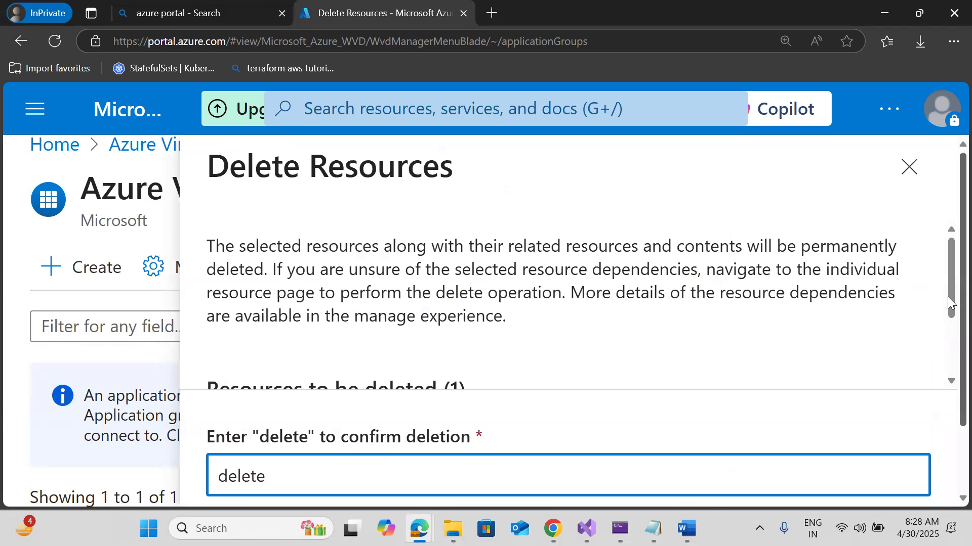
{"action": "left_click_drag", "start_coordinate": [949, 302], "coordinate": [941, 393]}
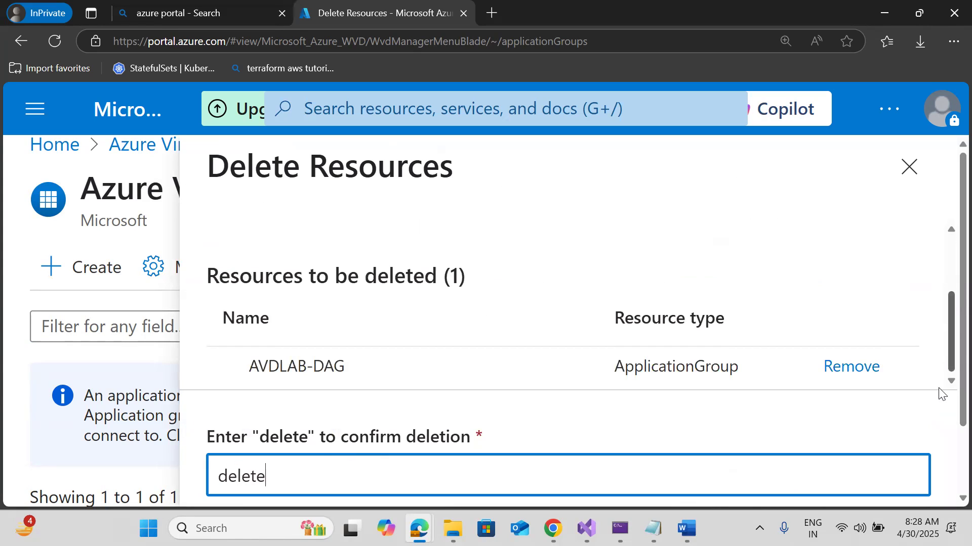
{"action": "scroll", "coordinate": [949, 397], "scroll_direction": "down", "scroll_amount": 2}
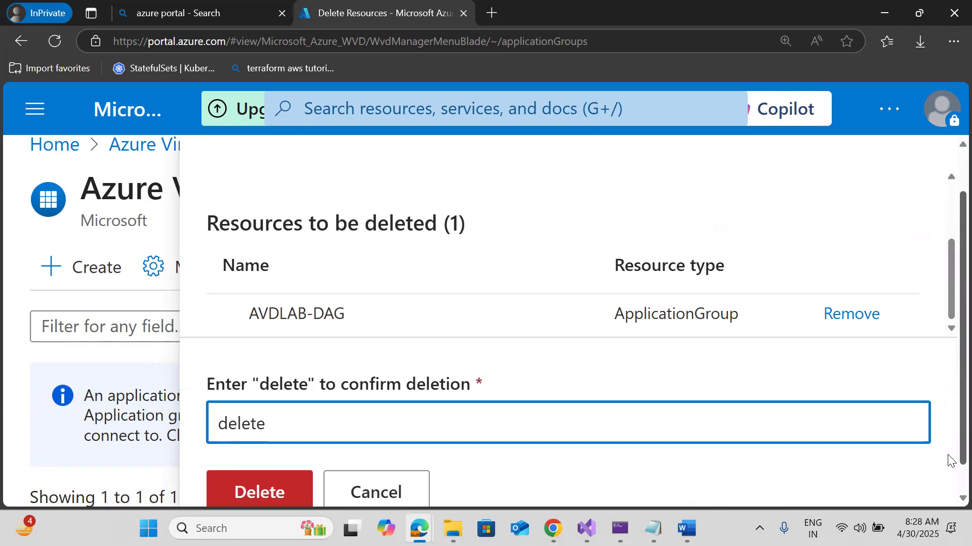
{"action": "left_click", "coordinate": [260, 460]}
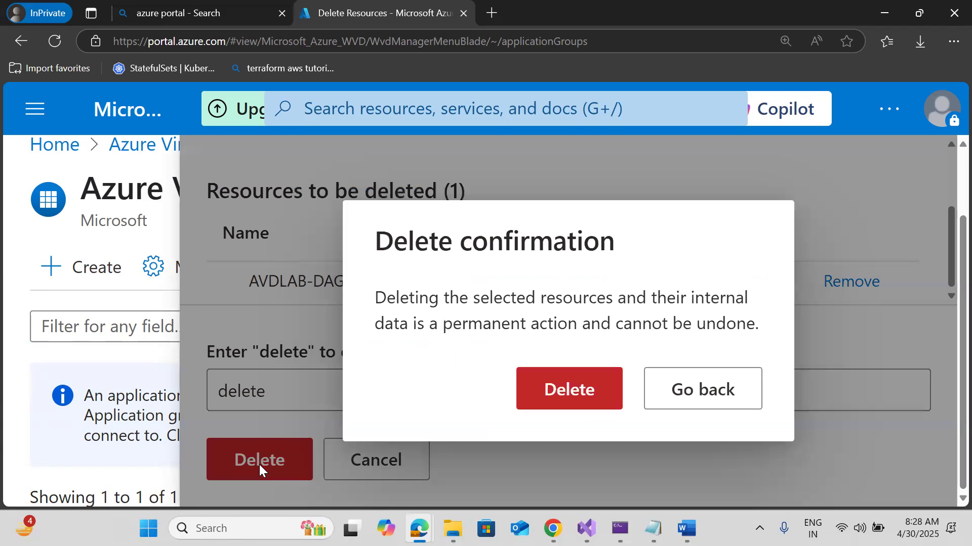
{"action": "left_click", "coordinate": [610, 396]}
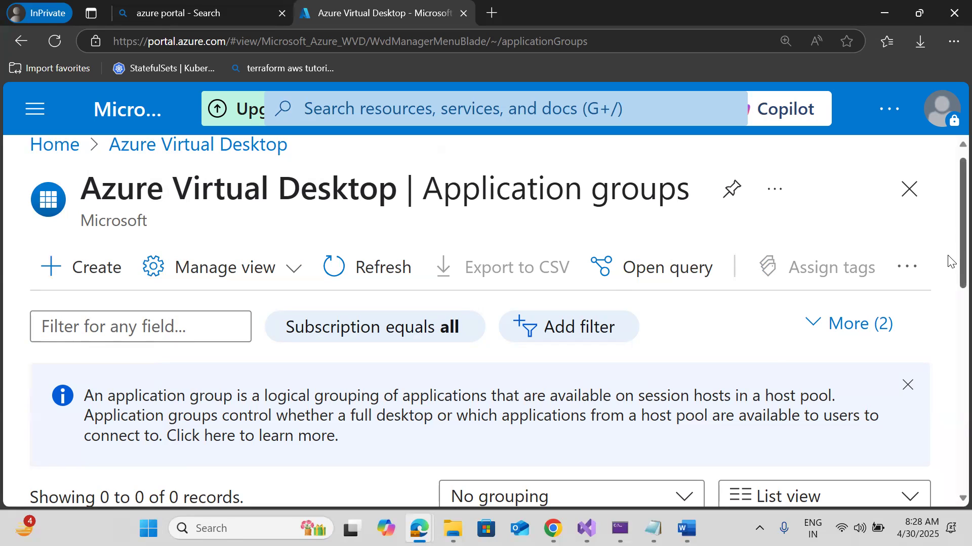
{"action": "scroll", "coordinate": [948, 305], "scroll_direction": "down", "scroll_amount": 3}
{"action": "scroll", "coordinate": [948, 326], "scroll_direction": "up", "scroll_amount": 3}
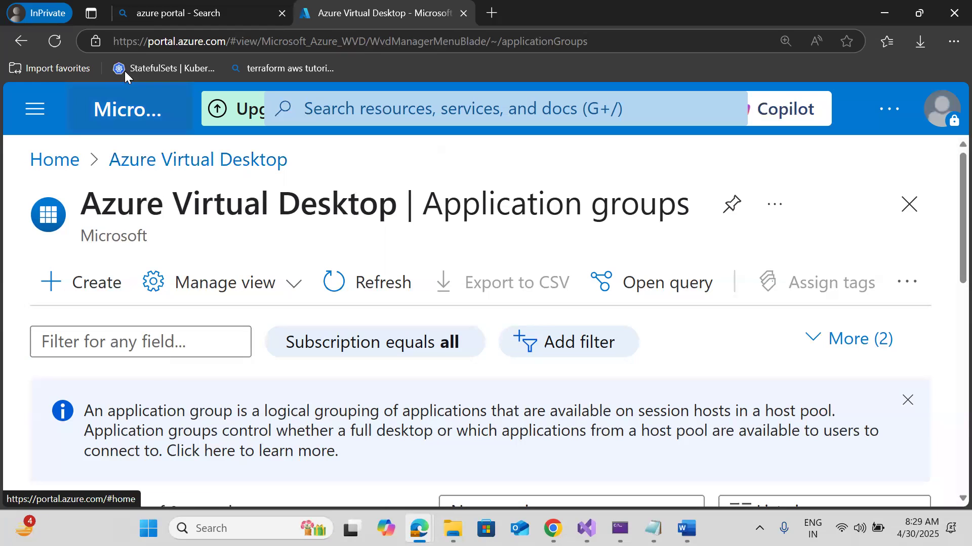
Delete the AVDLAB host pool, then refresh the Host pools list to show 0 records.
{"action": "left_click", "coordinate": [35, 109]}
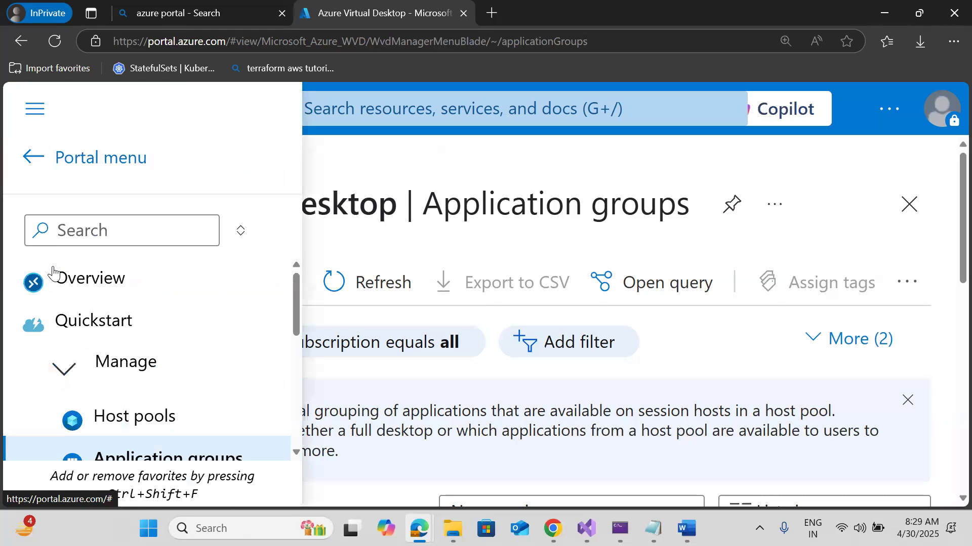
{"action": "left_click", "coordinate": [135, 414]}
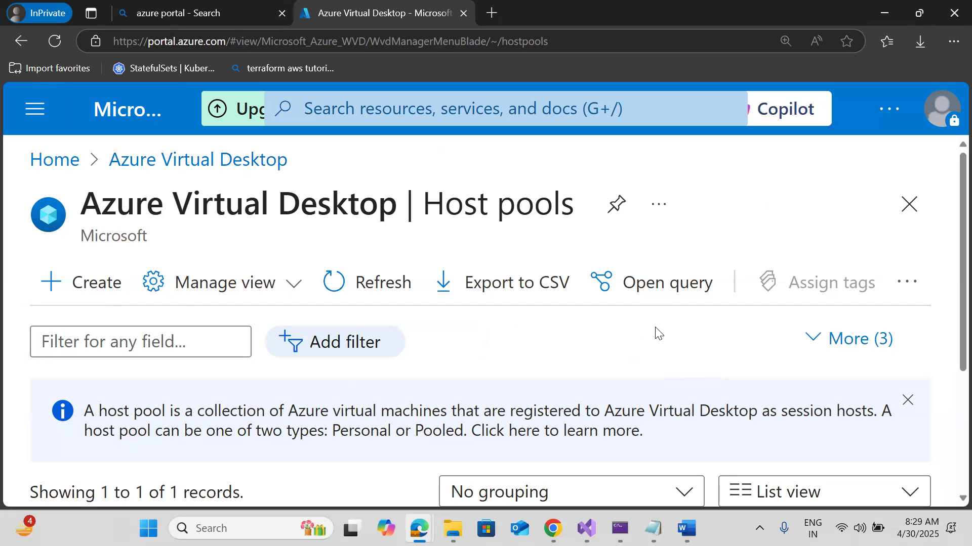
{"action": "scroll", "coordinate": [660, 339], "scroll_direction": "down", "scroll_amount": 4}
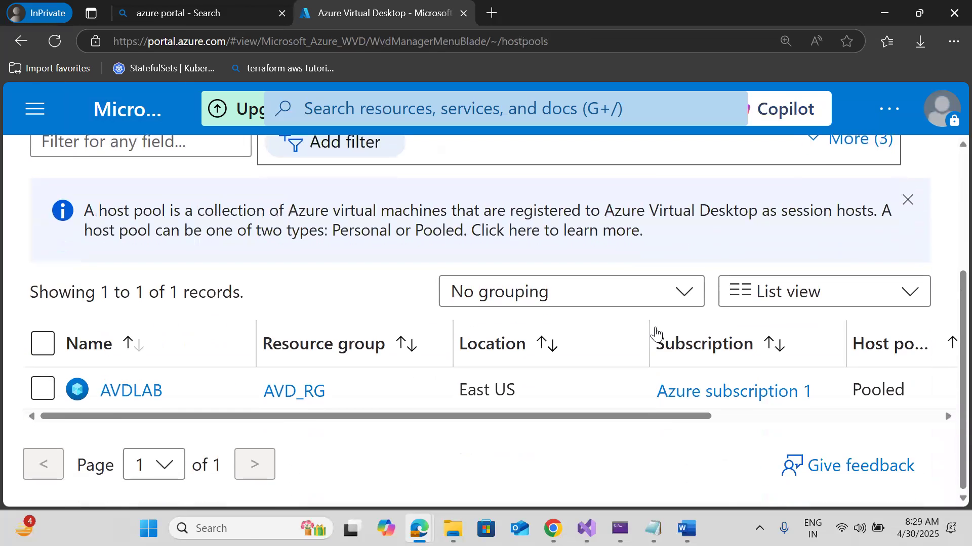
{"action": "left_click", "coordinate": [116, 400]}
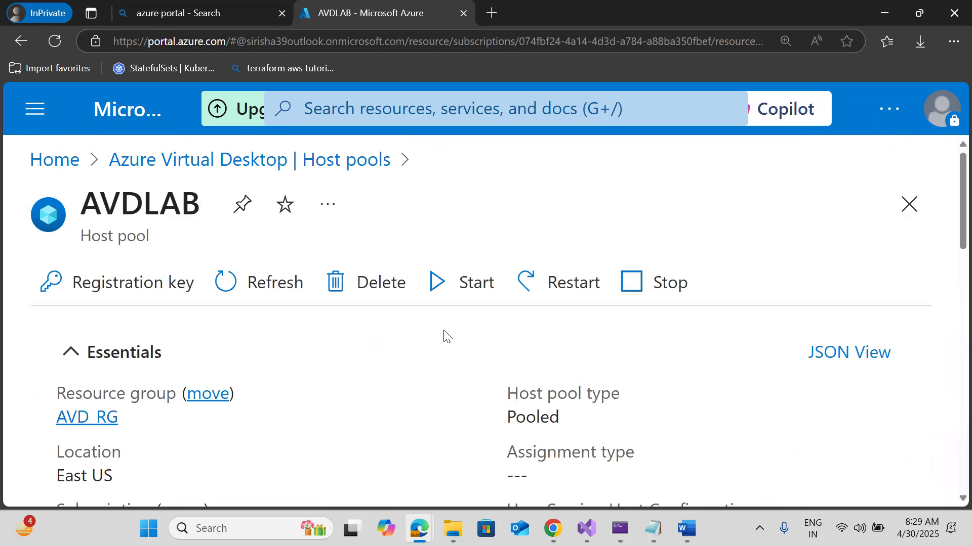
{"action": "left_click_drag", "start_coordinate": [950, 218], "coordinate": [948, 198]}
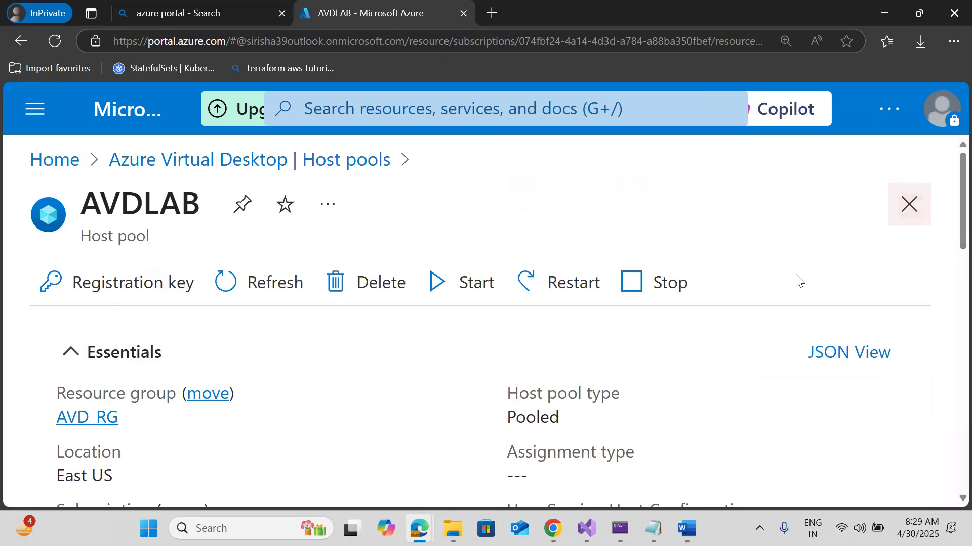
{"action": "left_click", "coordinate": [372, 291]}
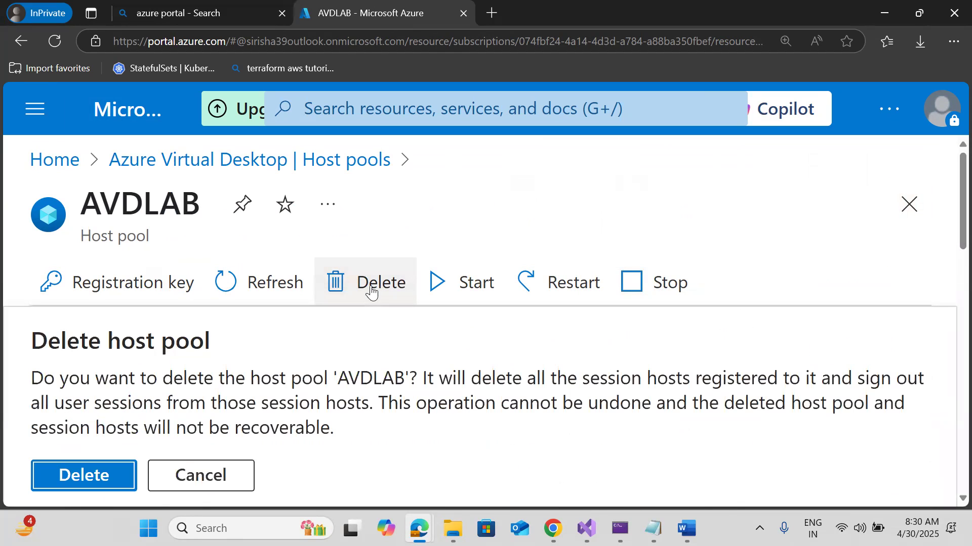
{"action": "left_click", "coordinate": [99, 485]}
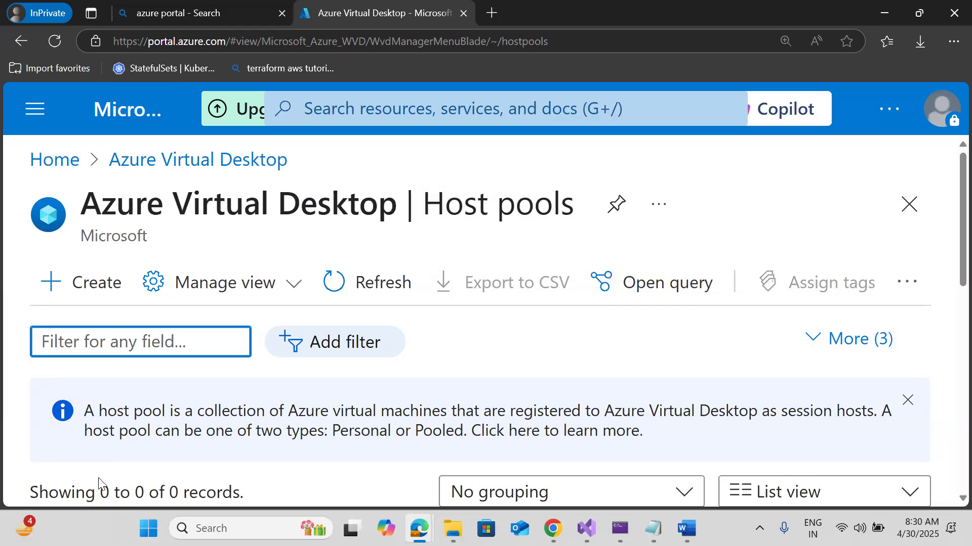
{"action": "left_click", "coordinate": [398, 296]}
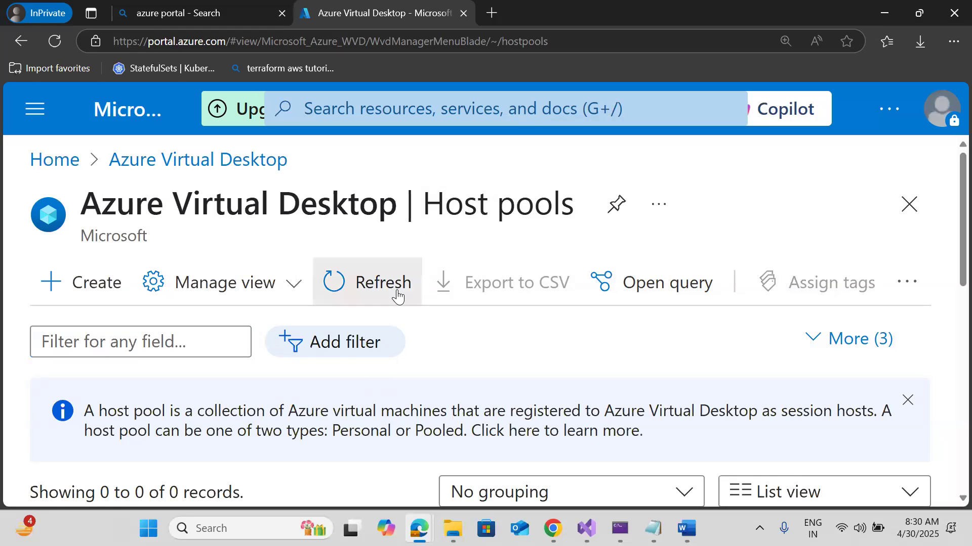
Search 'stor' to reach Storage accounts and start creating a new storage account.
{"action": "left_click", "coordinate": [332, 118]}
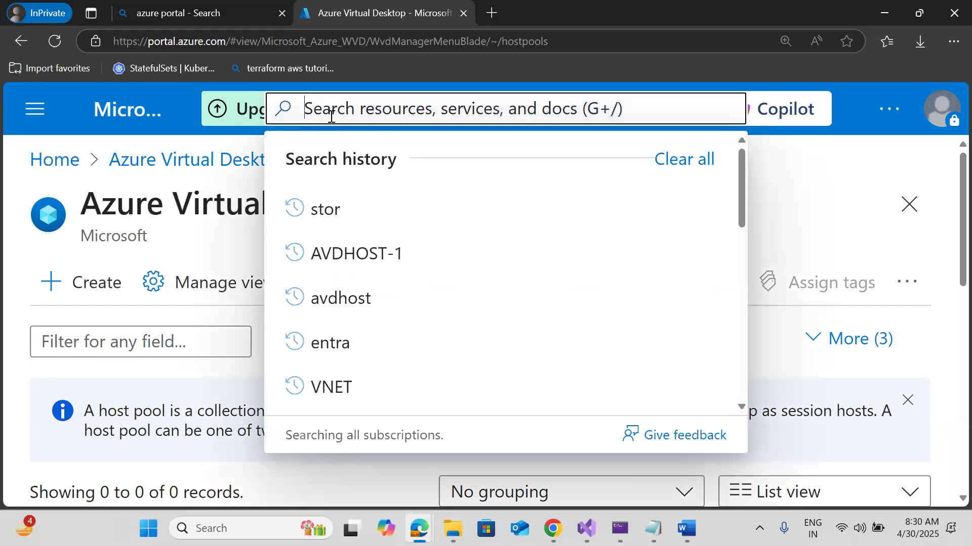
{"action": "type", "text": "stor"}
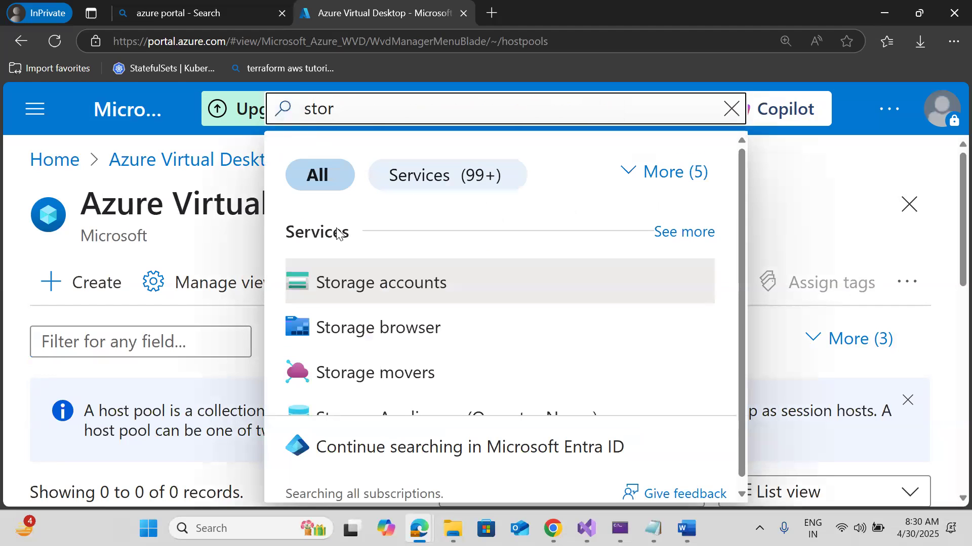
{"action": "left_click", "coordinate": [366, 289]}
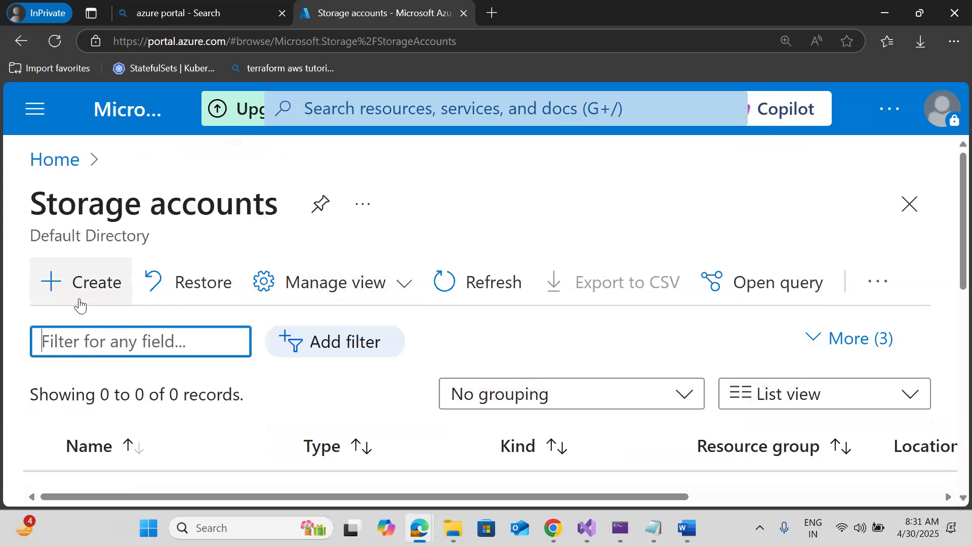
{"action": "left_click", "coordinate": [80, 283]}
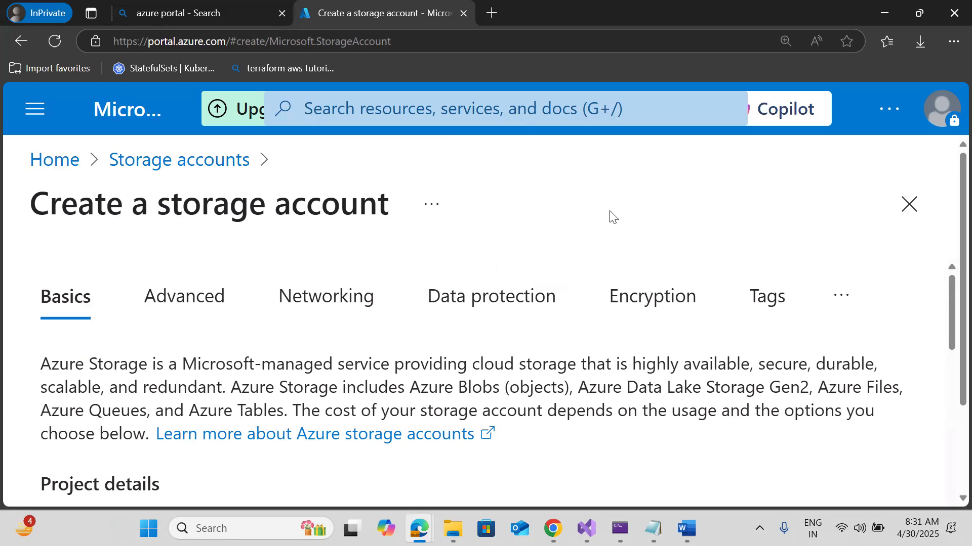
Enter cloudfslogix as the storage account name in the East US form.
{"action": "scroll", "coordinate": [610, 215], "scroll_direction": "down", "scroll_amount": 3}
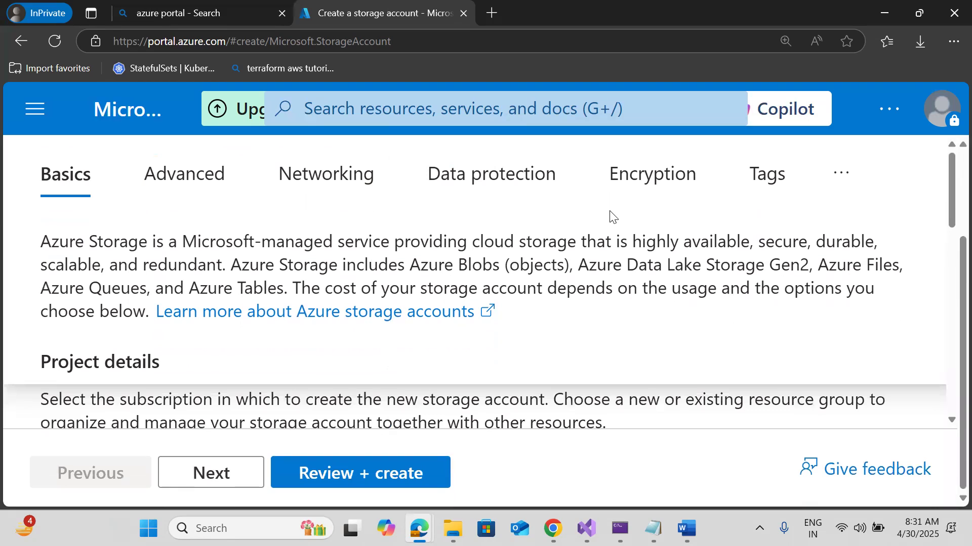
{"action": "scroll", "coordinate": [610, 215], "scroll_direction": "up", "scroll_amount": 1}
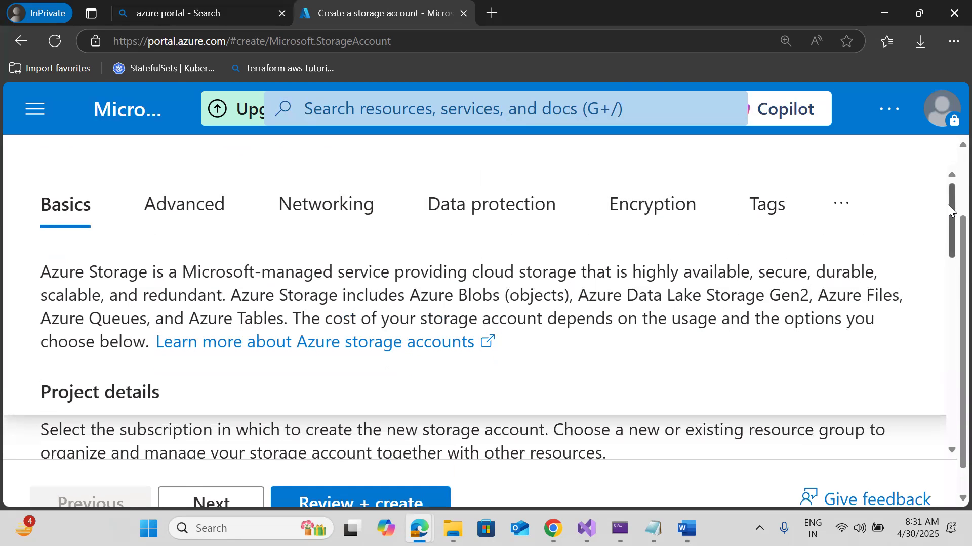
{"action": "left_click_drag", "start_coordinate": [949, 212], "coordinate": [944, 291]}
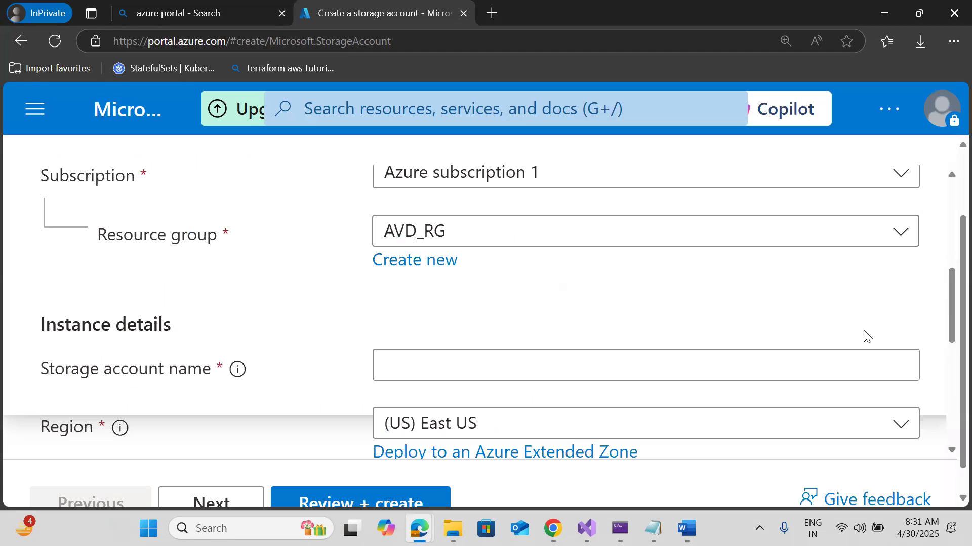
{"action": "left_click_drag", "start_coordinate": [945, 303], "coordinate": [942, 328]}
{"action": "left_click", "coordinate": [435, 264]}
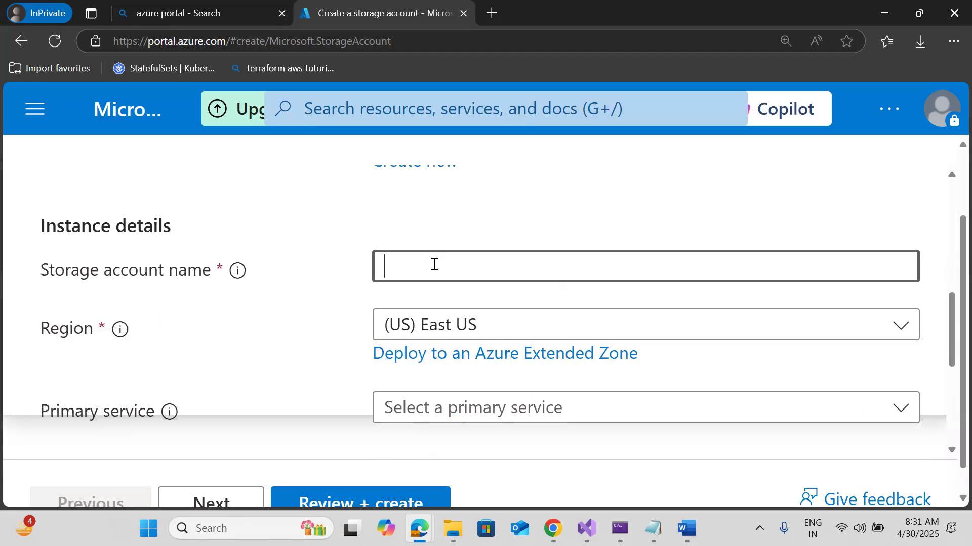
{"action": "type", "text": "cloud"}
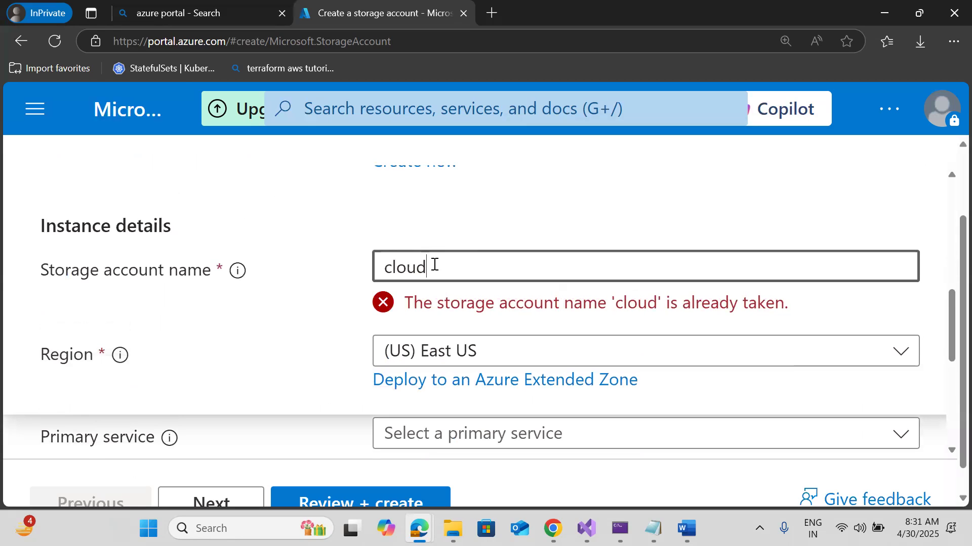
{"action": "type", "text": "fslogix"}
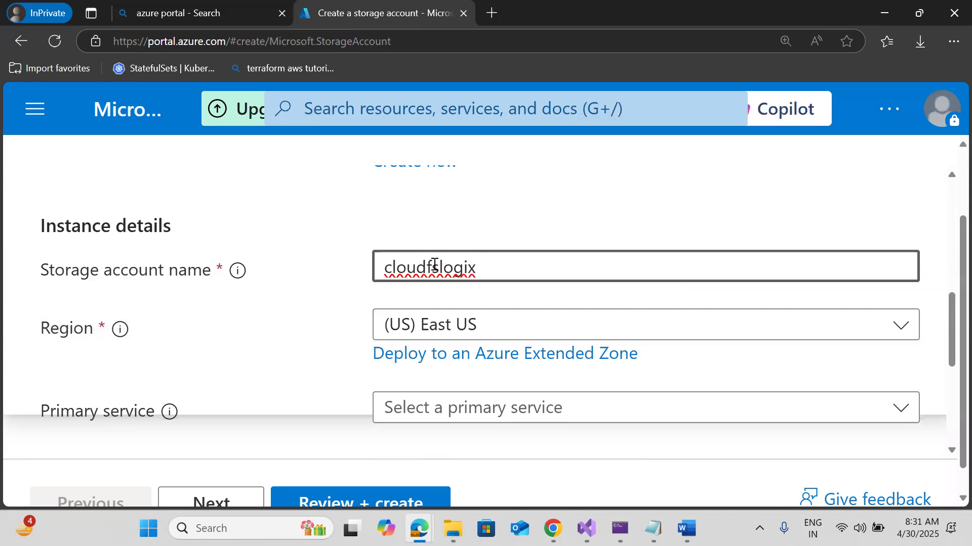
{"action": "left_click", "coordinate": [352, 301]}
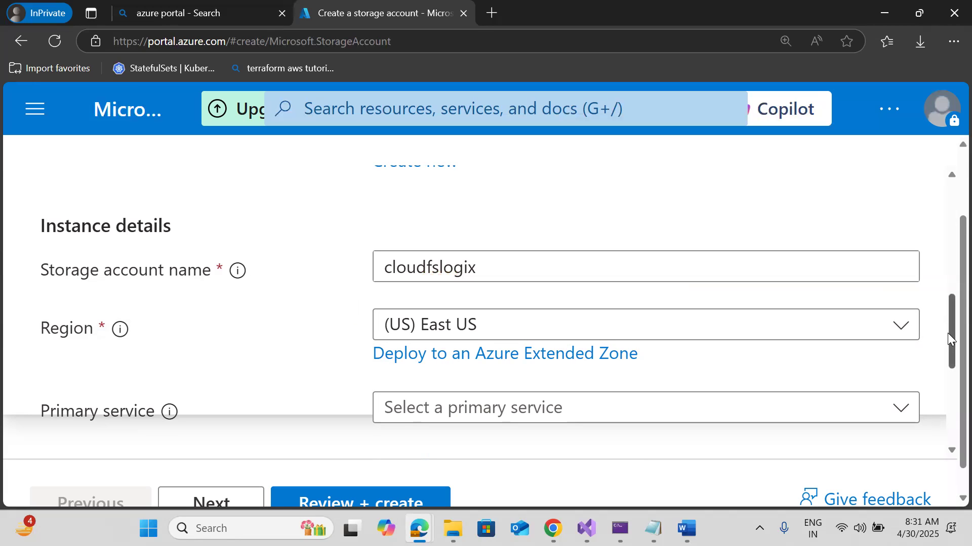
Choose Azure Files, Premium performance and LRS redundancy, then go to Review + create.
{"action": "scroll", "coordinate": [950, 341], "scroll_direction": "down", "scroll_amount": 3}
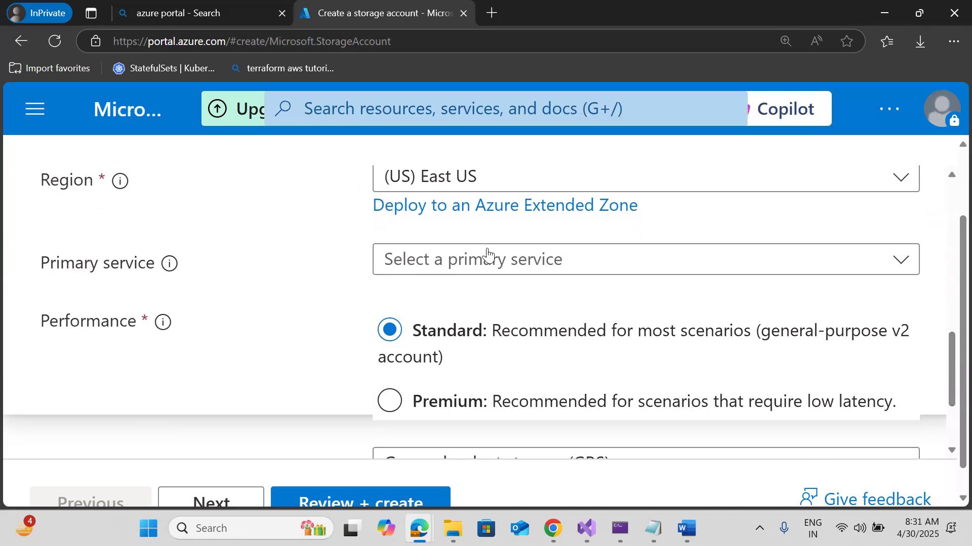
{"action": "left_click", "coordinate": [460, 272]}
{"action": "left_click", "coordinate": [412, 367]}
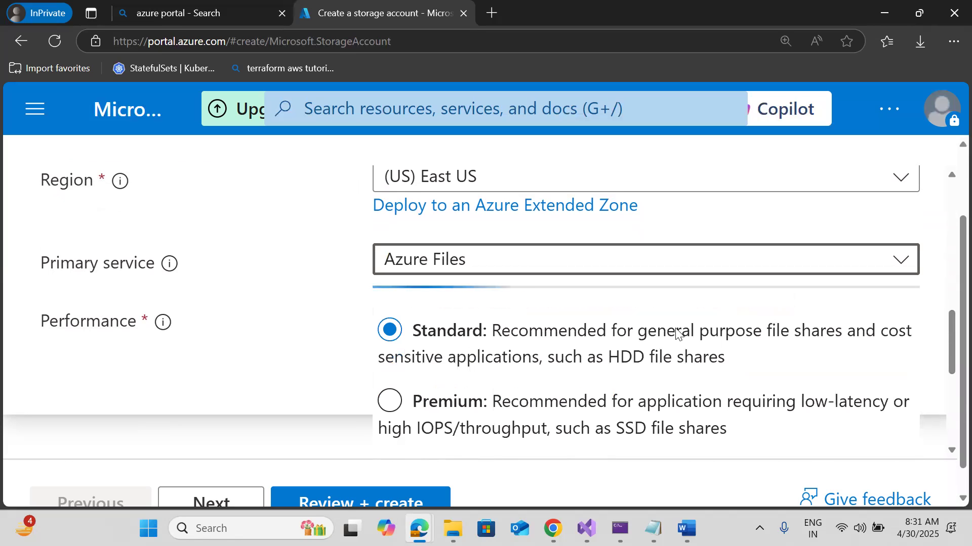
{"action": "left_click_drag", "start_coordinate": [950, 347], "coordinate": [949, 378]}
{"action": "left_click", "coordinate": [390, 255]}
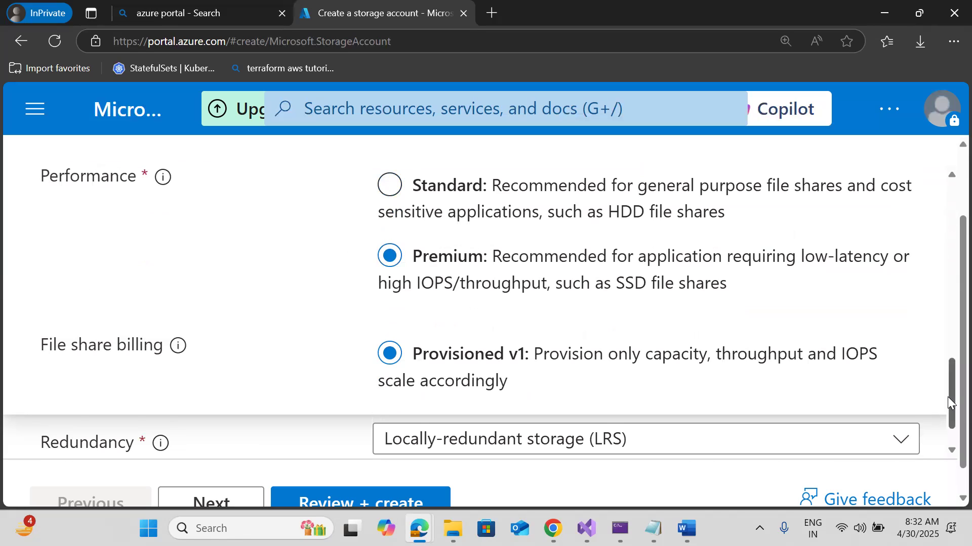
{"action": "left_click_drag", "start_coordinate": [950, 403], "coordinate": [949, 423]}
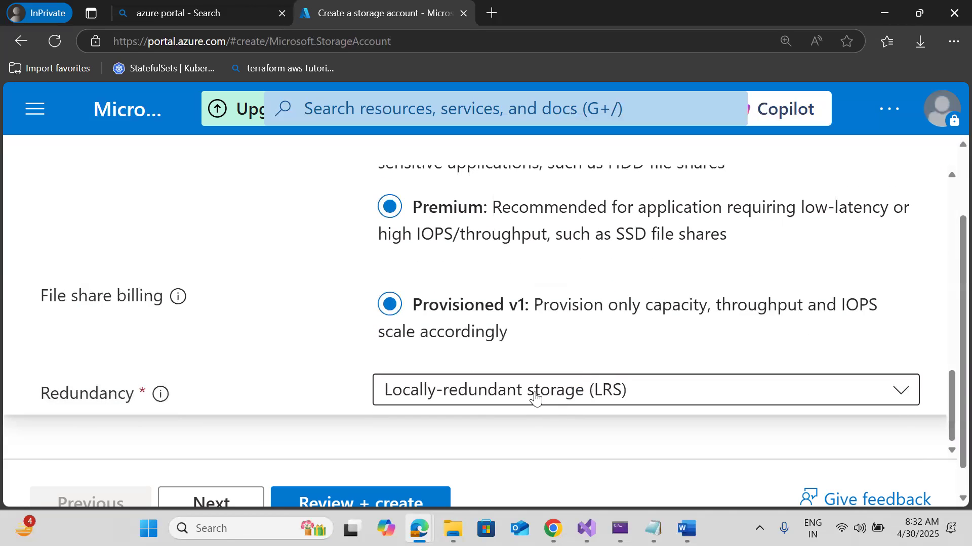
{"action": "left_click", "coordinate": [488, 399]}
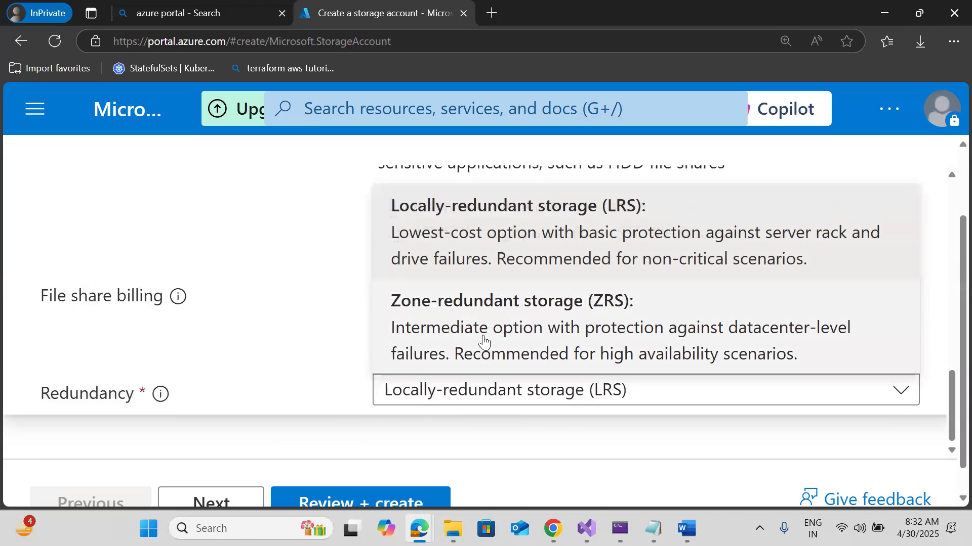
{"action": "left_click", "coordinate": [314, 369]}
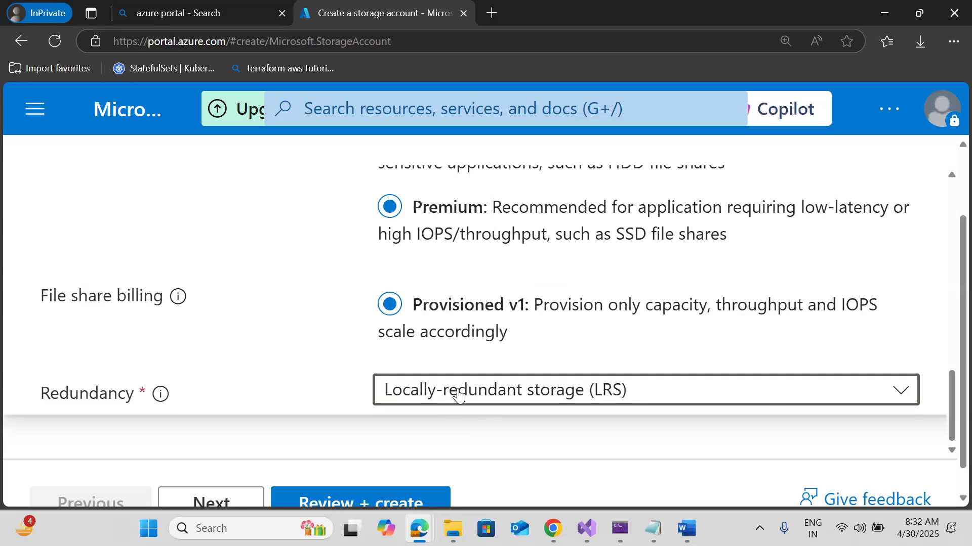
{"action": "left_click", "coordinate": [324, 500]}
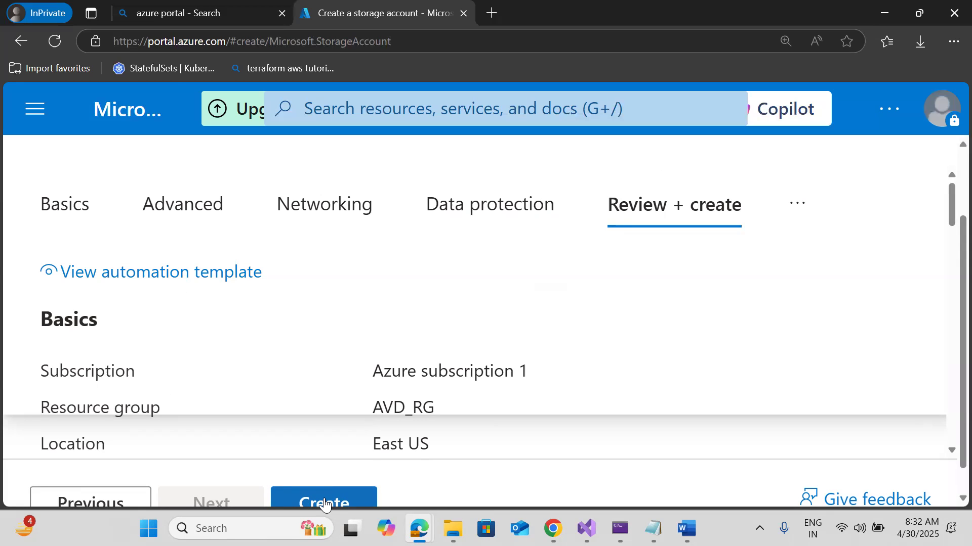
Create the cloudfslogix account, set browser zoom to 110%, and open the deployed resource.
{"action": "left_click", "coordinate": [313, 495]}
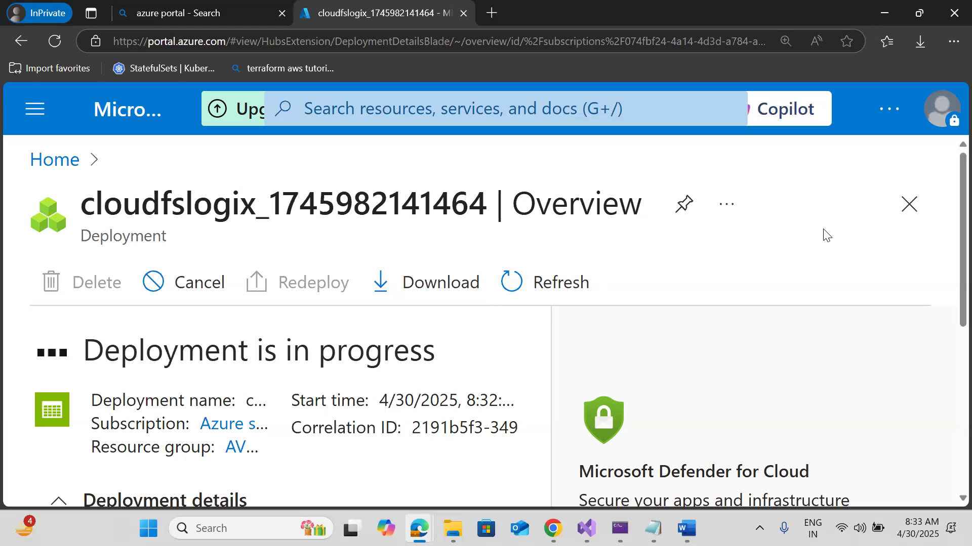
{"action": "left_click", "coordinate": [952, 43]}
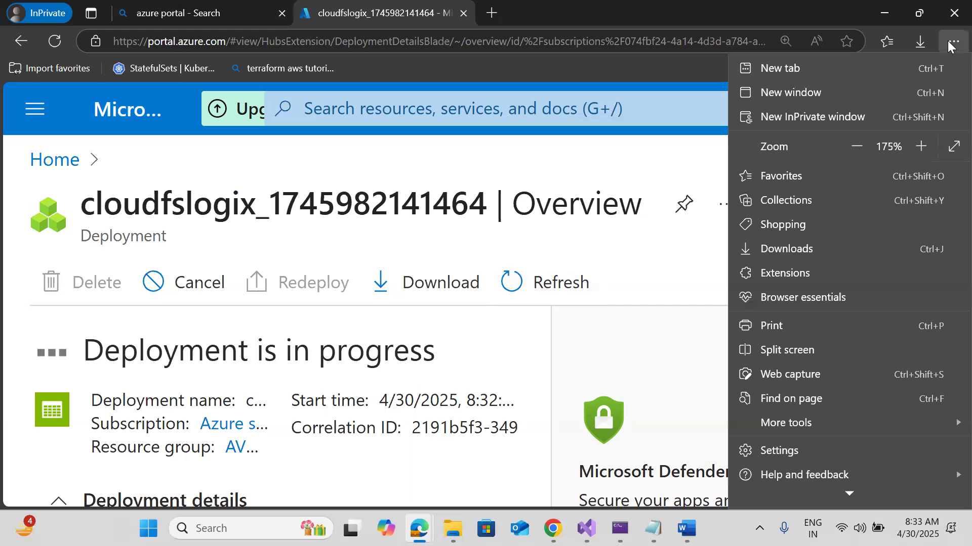
{"action": "left_click", "coordinate": [859, 146]}
{"action": "left_click", "coordinate": [859, 146]}
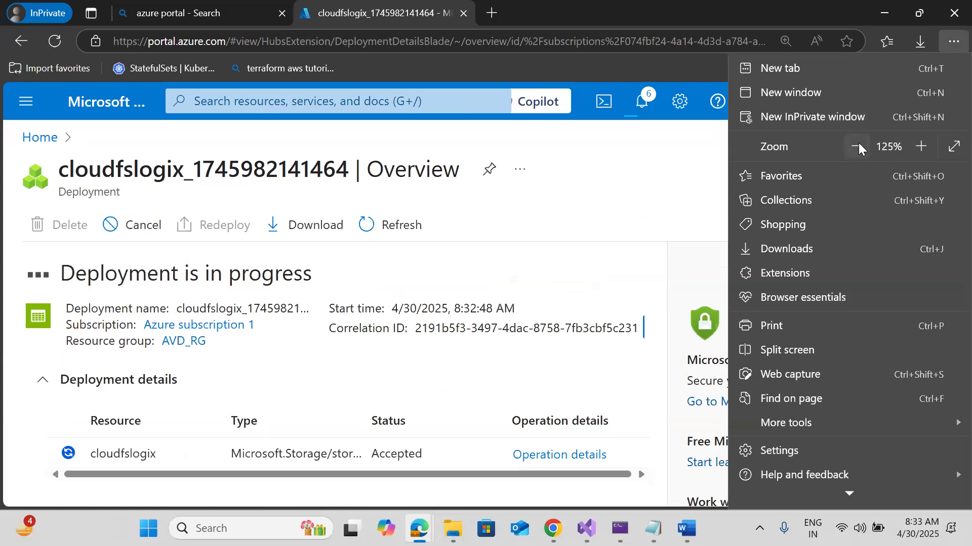
{"action": "left_click", "coordinate": [859, 146]}
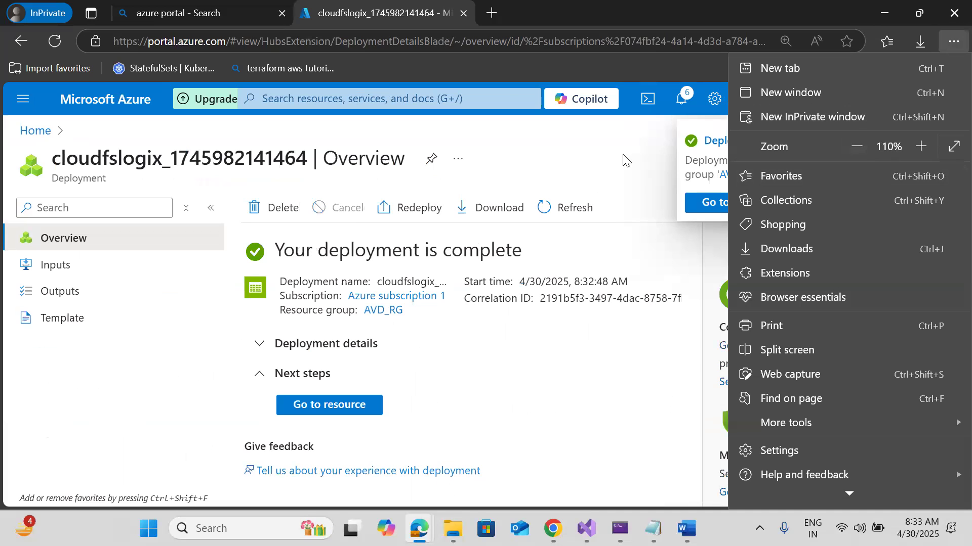
{"action": "left_click", "coordinate": [626, 159]}
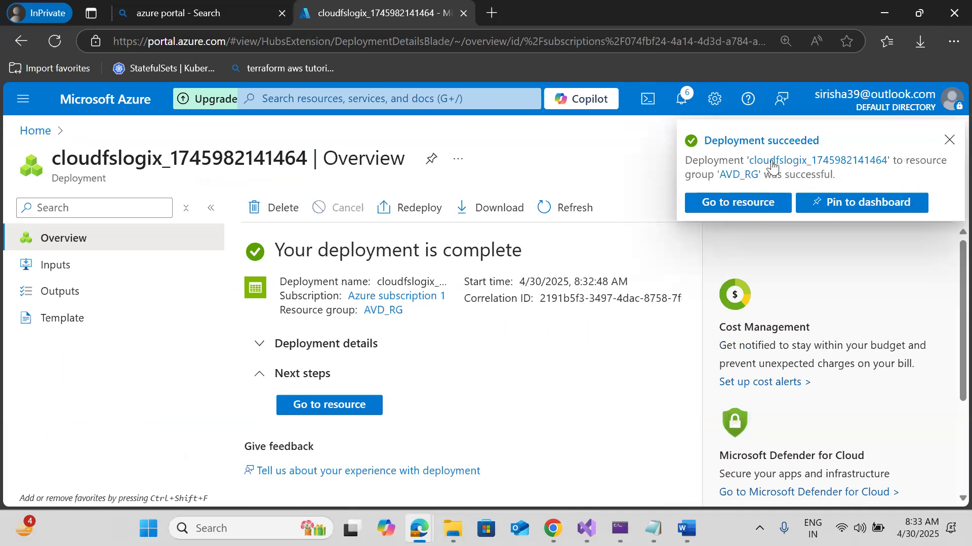
{"action": "left_click", "coordinate": [949, 141]}
{"action": "left_click", "coordinate": [323, 406]}
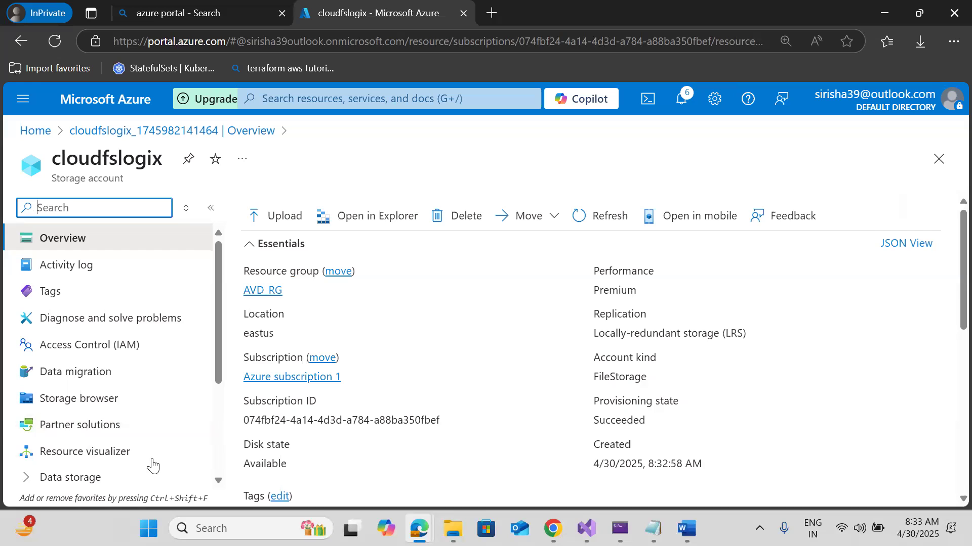
Add a file share named fslogix with 1024 GiB and SMB, and validate it.
{"action": "left_click", "coordinate": [82, 480]}
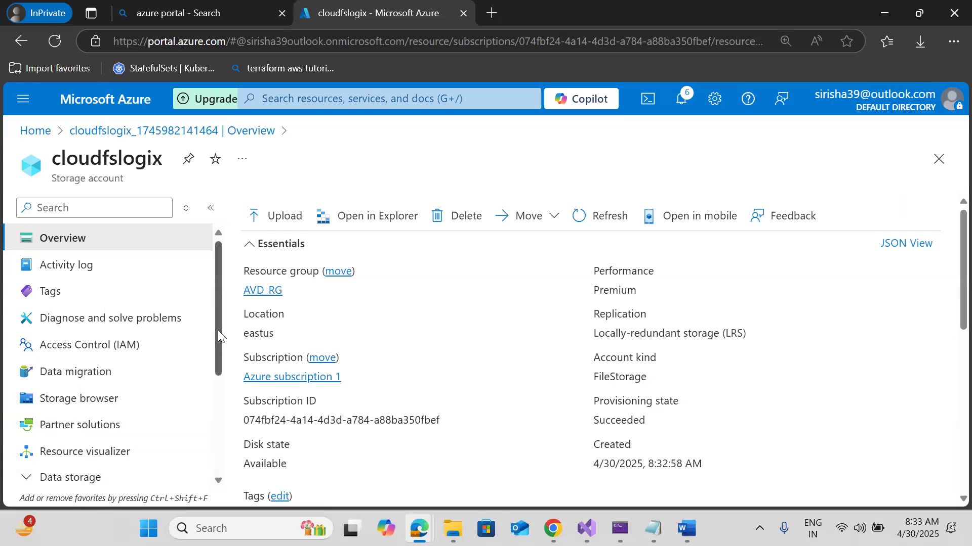
{"action": "scroll", "coordinate": [219, 367], "scroll_direction": "down", "scroll_amount": 1}
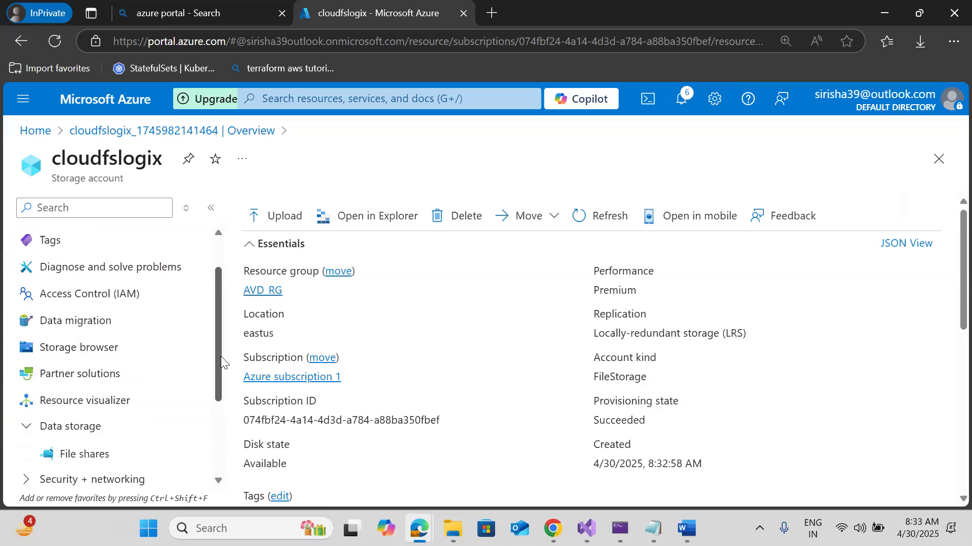
{"action": "left_click", "coordinate": [85, 454]}
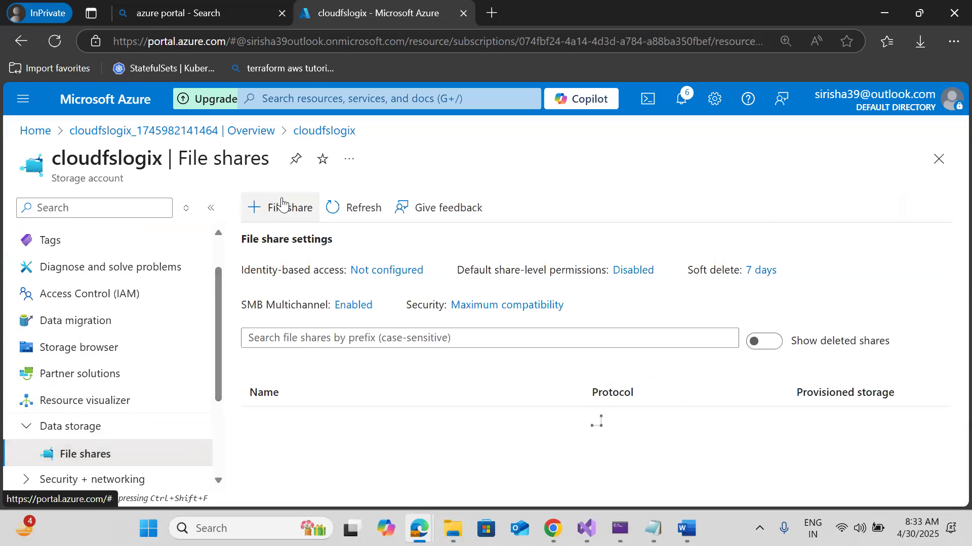
{"action": "left_click", "coordinate": [282, 205]}
{"action": "left_click", "coordinate": [267, 353]}
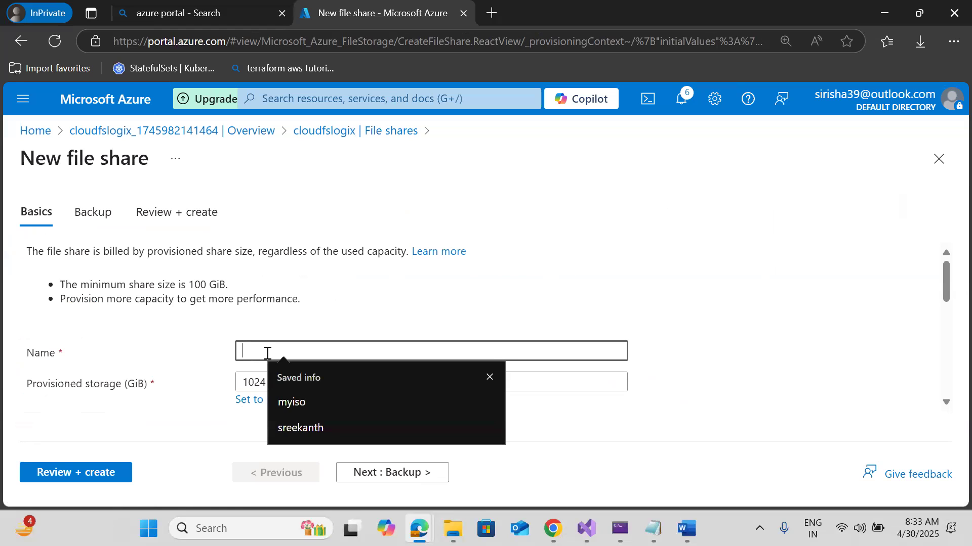
{"action": "type", "text": "fslogix"}
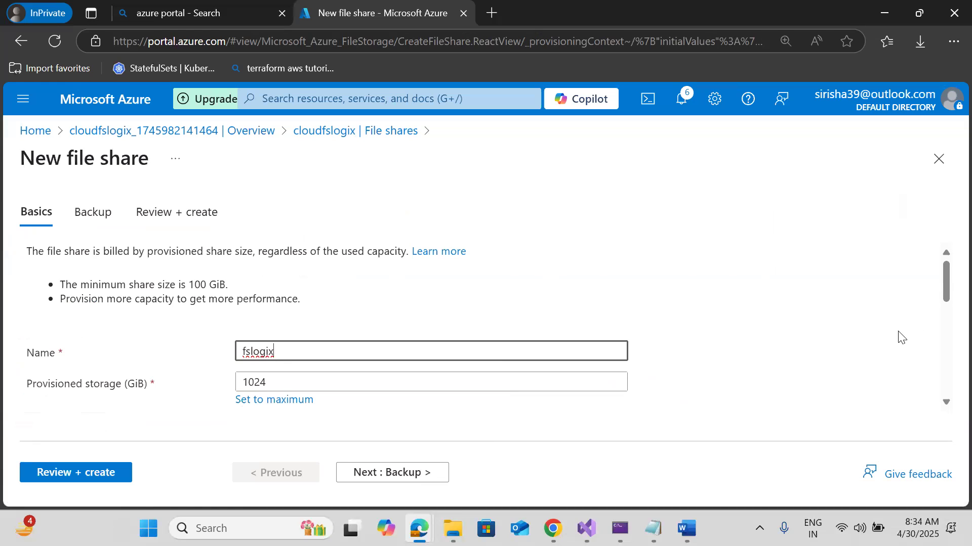
{"action": "left_click_drag", "start_coordinate": [944, 291], "coordinate": [948, 375]}
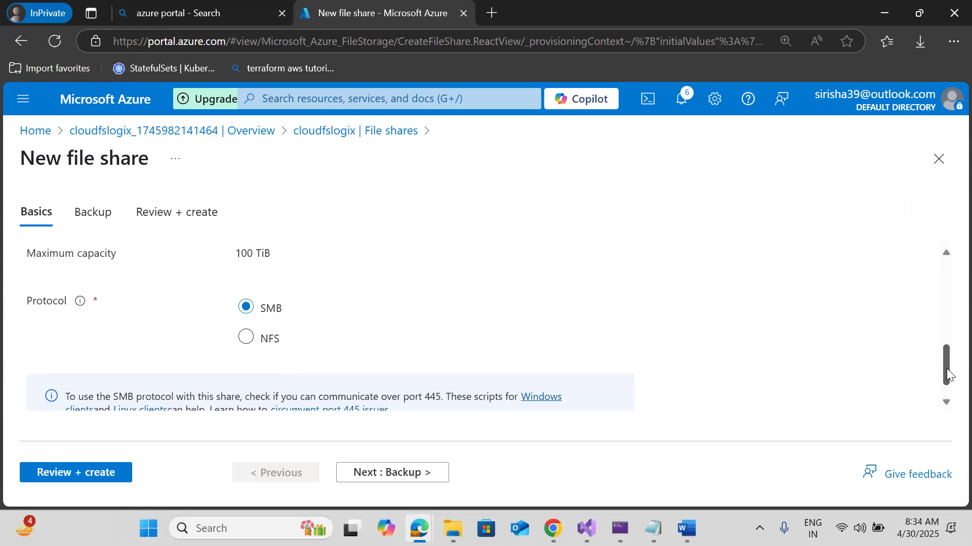
{"action": "left_click_drag", "start_coordinate": [949, 375], "coordinate": [949, 380]}
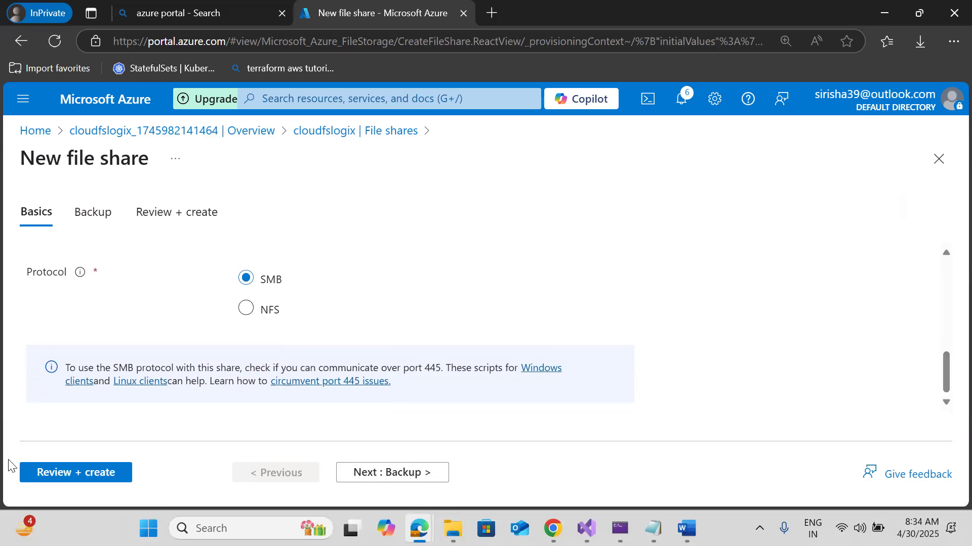
{"action": "left_click", "coordinate": [48, 473]}
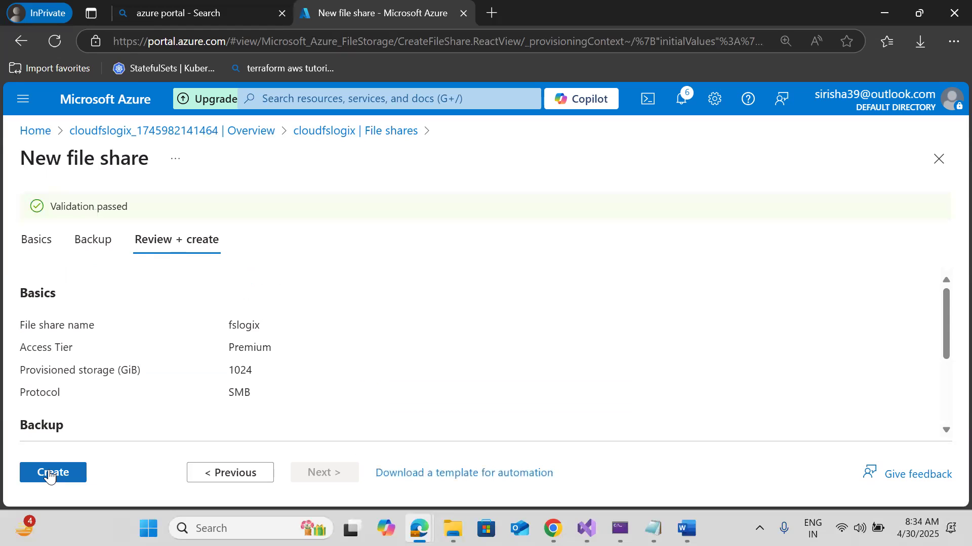
Create the fslogix share and return to the cloudfslogix file shares list showing it at 1 TiB.
{"action": "left_click", "coordinate": [49, 474]}
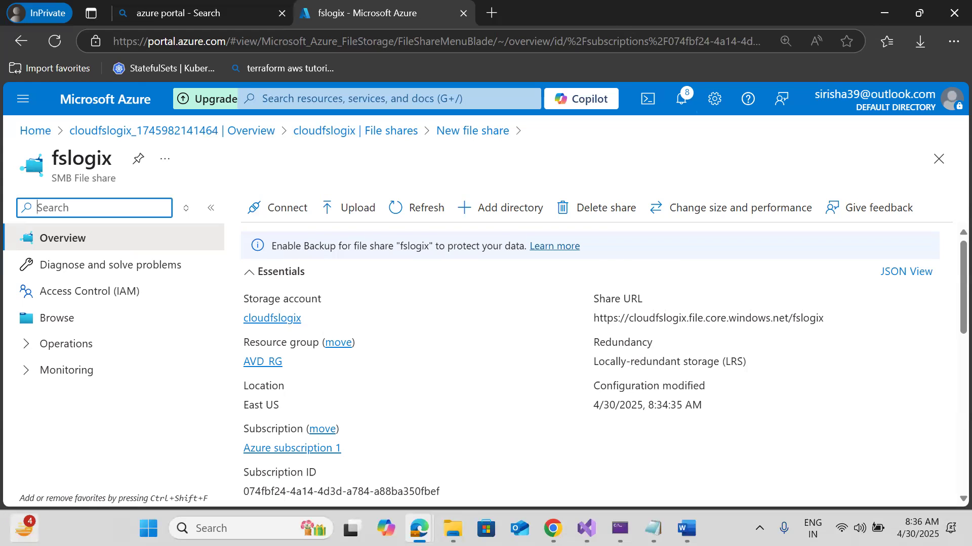
{"action": "mouse_move", "coordinate": [24, 529]}
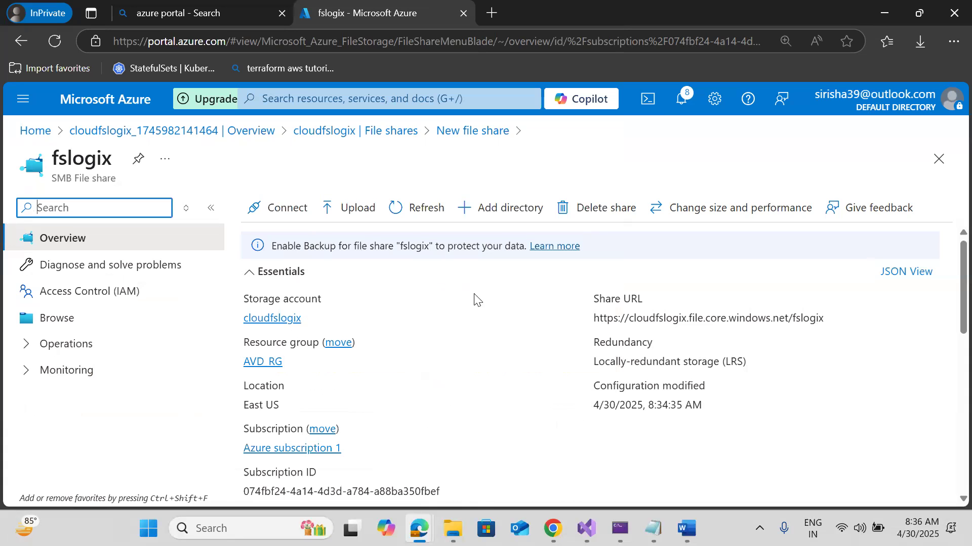
{"action": "left_click", "coordinate": [310, 133]}
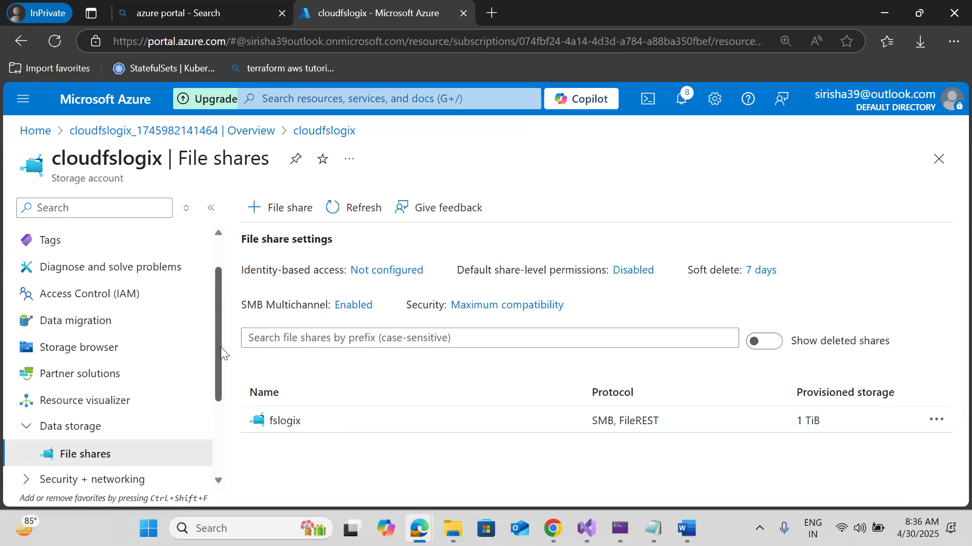
Open cloudfslogix's Networking settings, where public access is enabled from all networks.
{"action": "scroll", "coordinate": [221, 353], "scroll_direction": "down", "scroll_amount": 5}
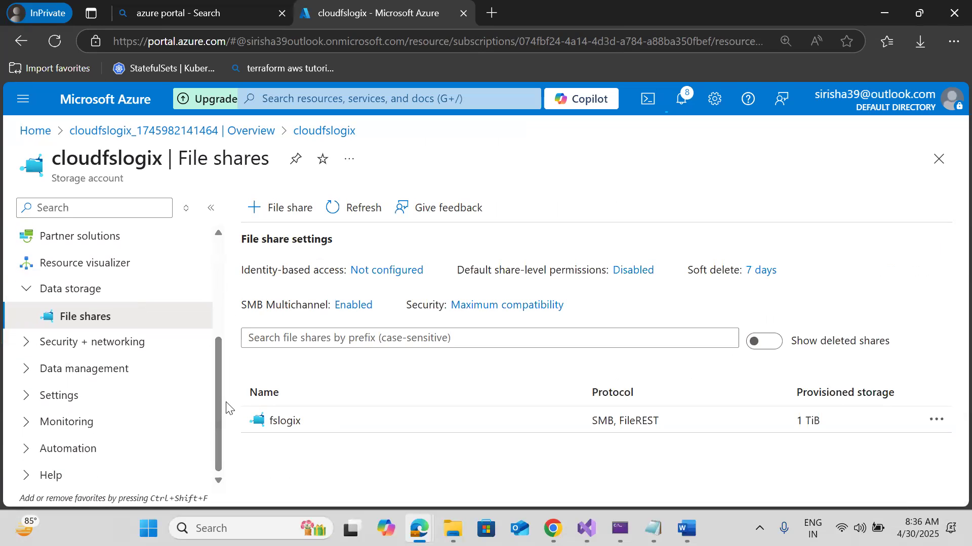
{"action": "left_click_drag", "start_coordinate": [228, 407], "coordinate": [220, 379]}
{"action": "left_click", "coordinate": [375, 481]}
{"action": "left_click", "coordinate": [171, 351]}
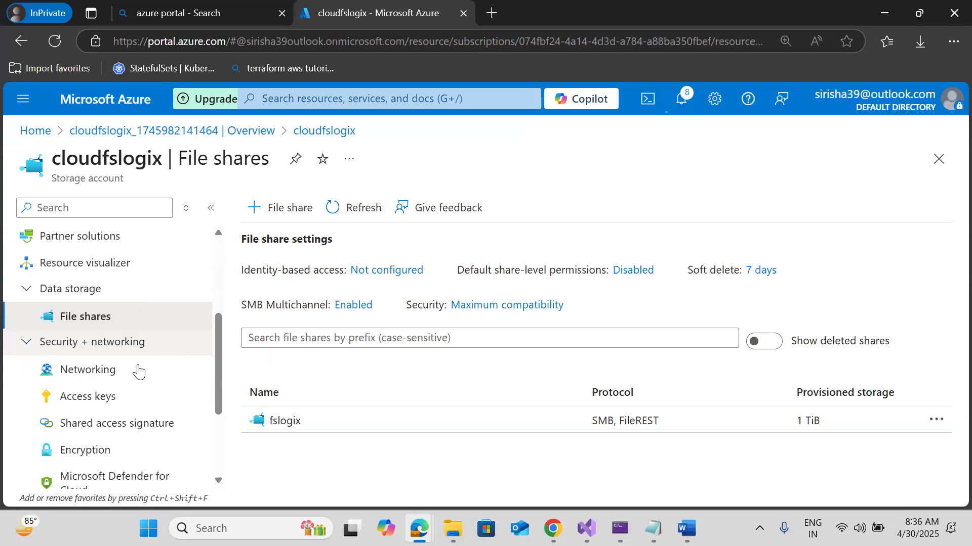
{"action": "left_click", "coordinate": [120, 373]}
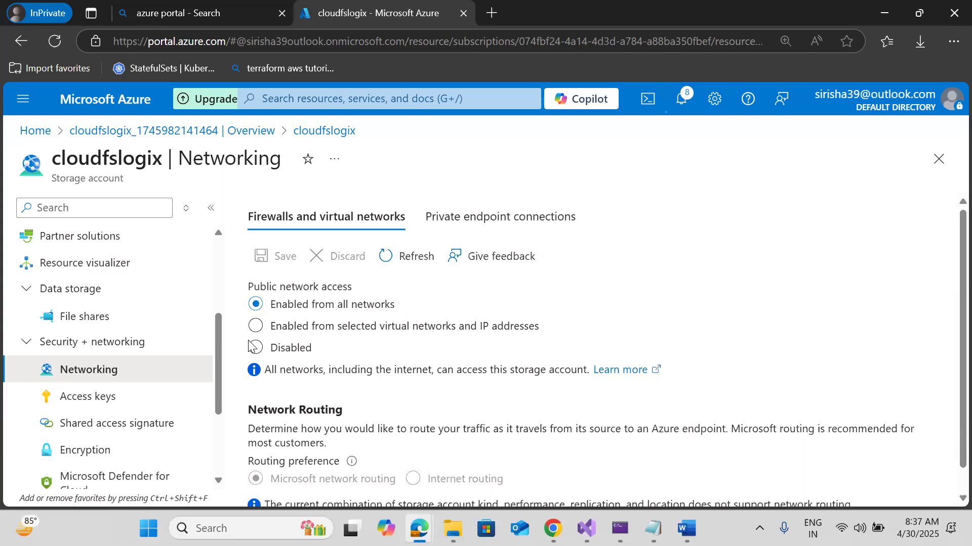
Open the cloudfslogix storage account's Access keys page.
{"action": "left_click", "coordinate": [140, 408]}
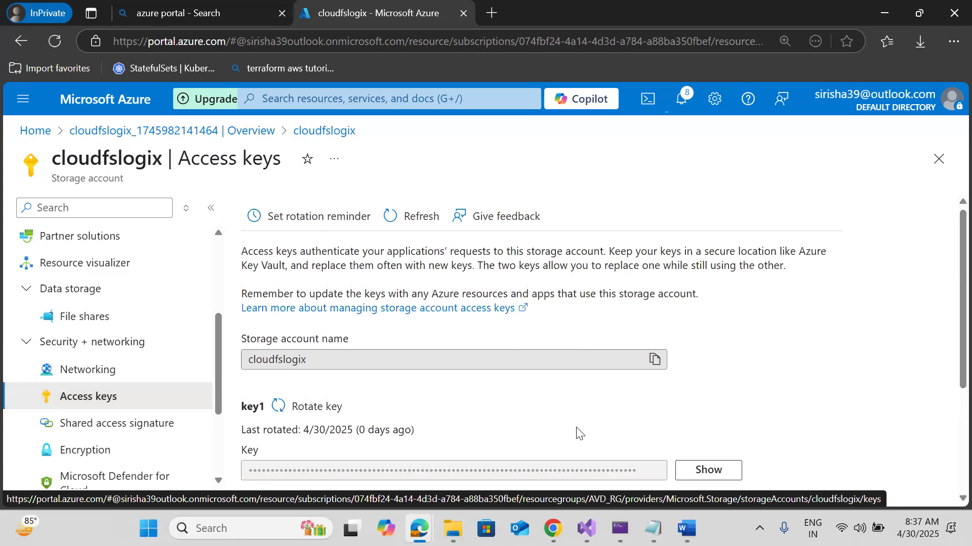
Reveal key1, copy it to the clipboard, and bring Notepad forward.
{"action": "left_click", "coordinate": [598, 419]}
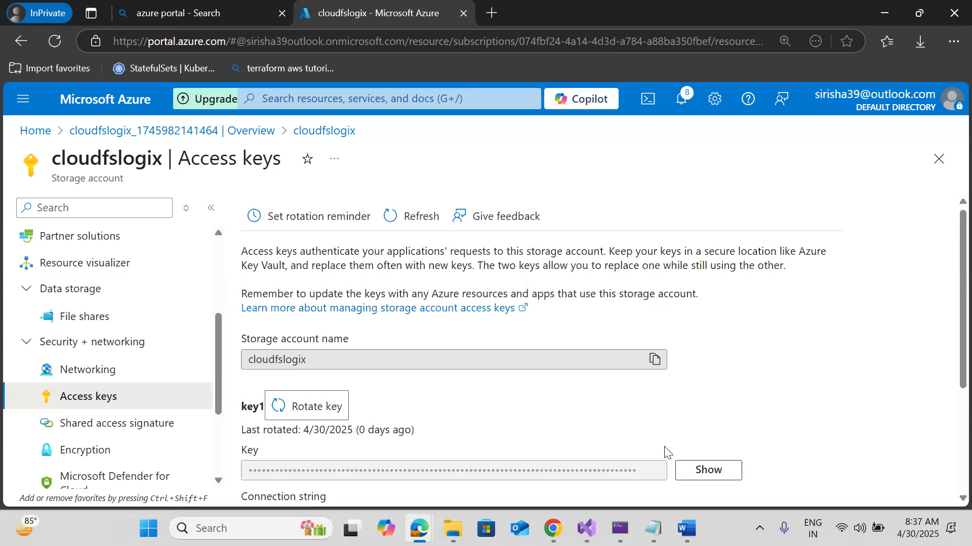
{"action": "left_click", "coordinate": [702, 470]}
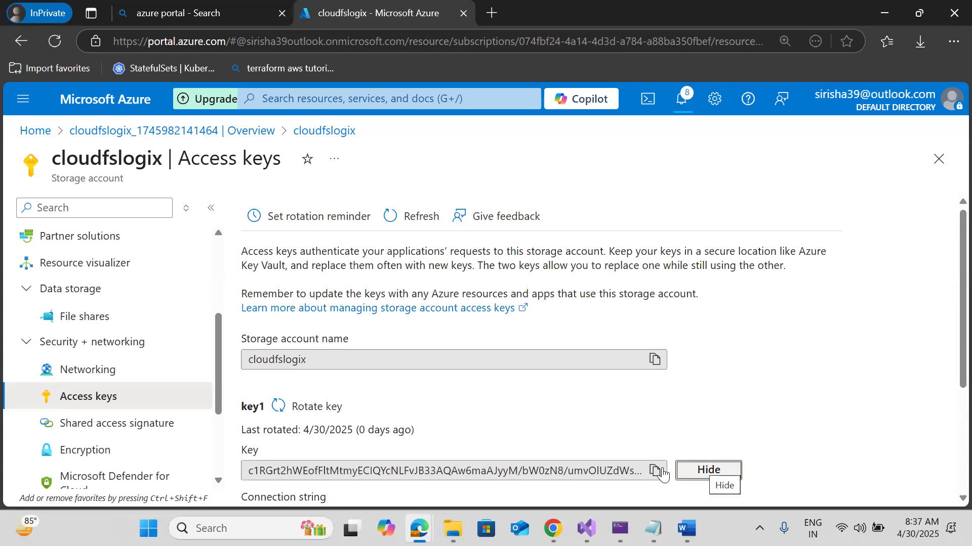
{"action": "left_click", "coordinate": [655, 474]}
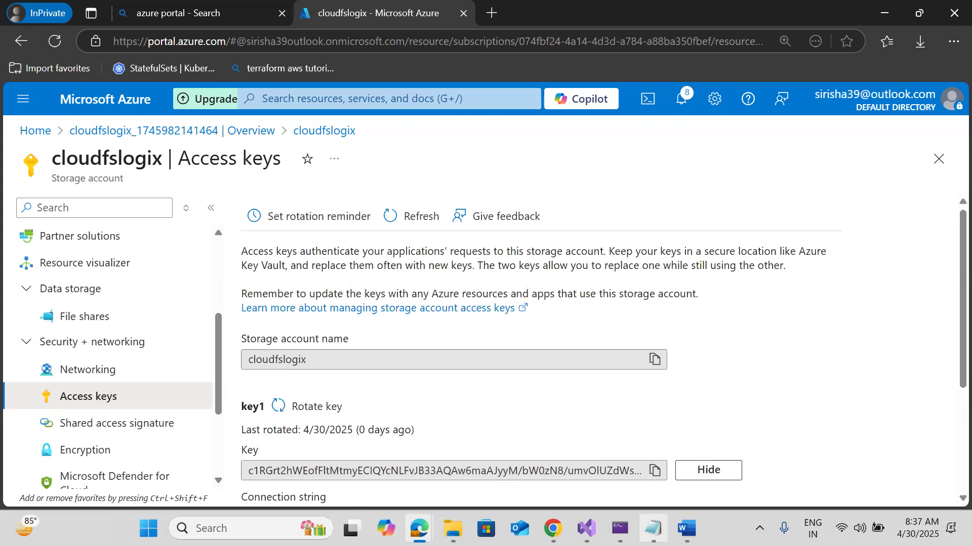
{"action": "left_click", "coordinate": [653, 529]}
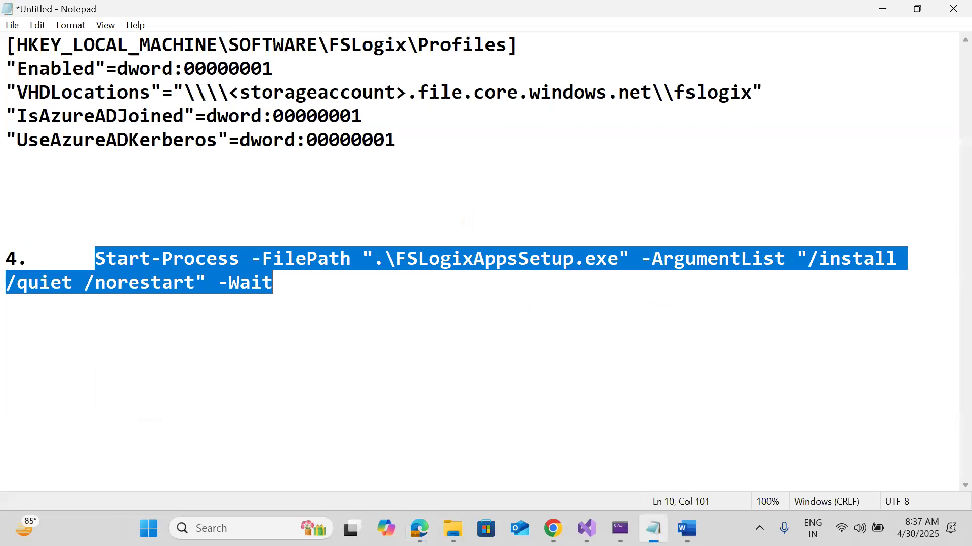
Paste the access key on a new line below the FSLogix install command, then return to Edge.
{"action": "left_click", "coordinate": [295, 290]}
{"action": "key", "text": "Return"}
{"action": "key", "text": "Return"}
{"action": "key", "text": "Return"}
{"action": "key", "text": "Return"}
{"action": "key", "text": "Return"}
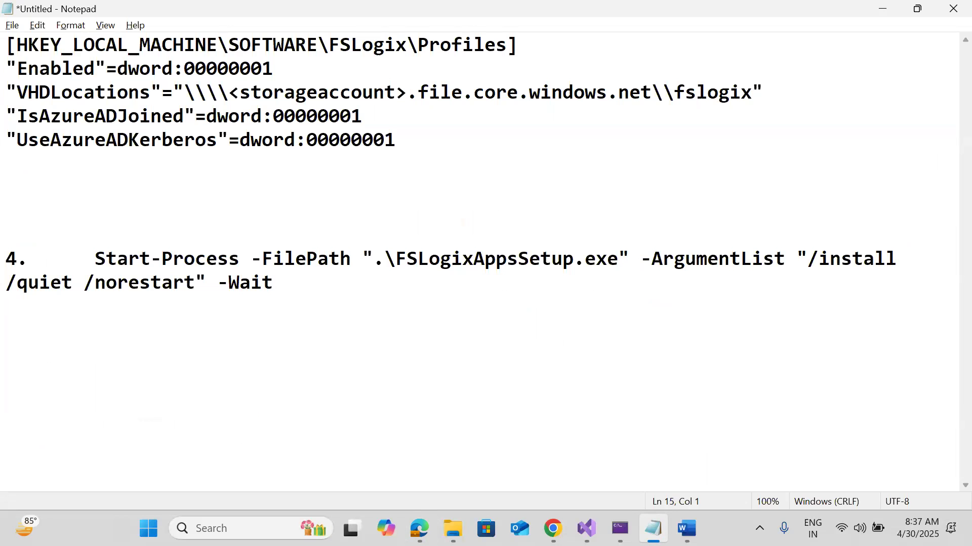
{"action": "key", "text": "ctrl+v"}
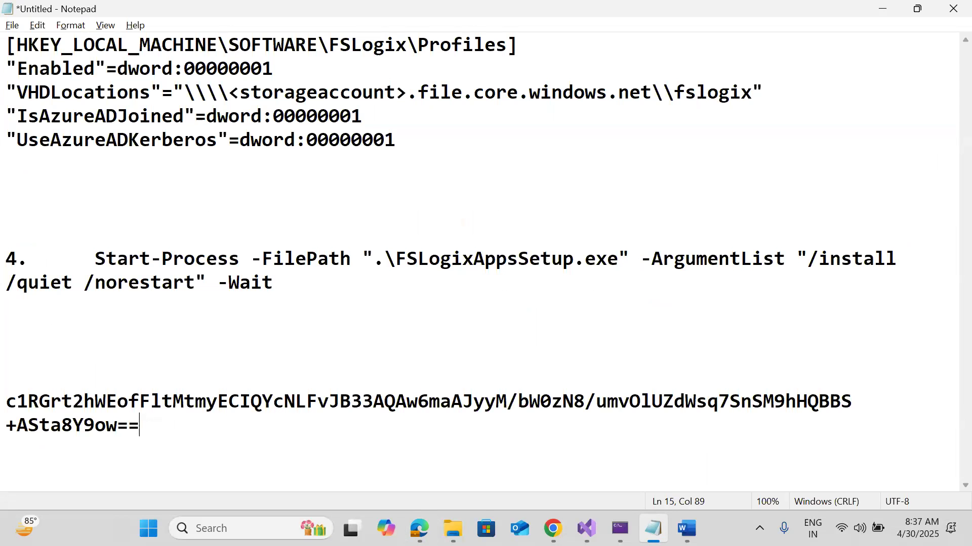
{"action": "key", "text": "alt+Tab"}
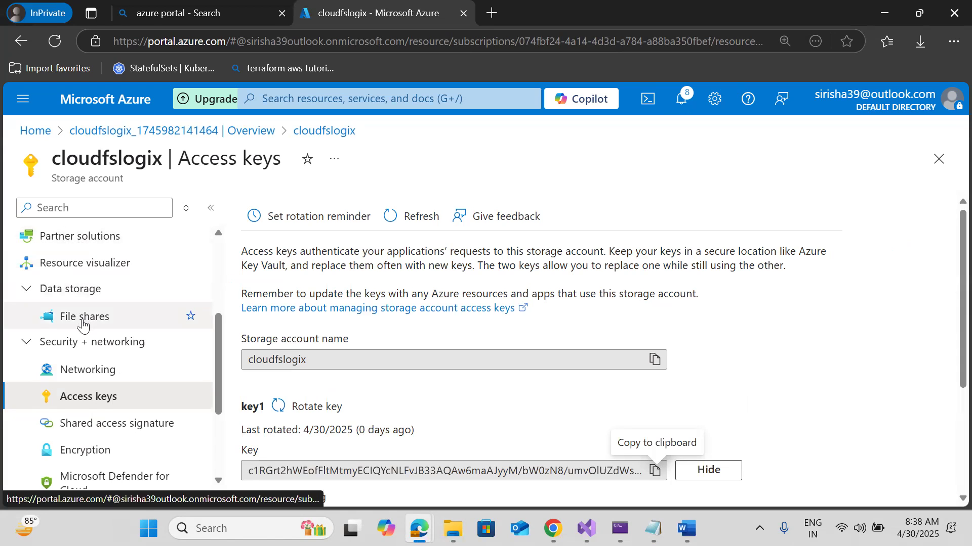
Open the fslogix share and scroll to its properties: 1024 GiB Premium, identity access not configured.
{"action": "left_click", "coordinate": [84, 319]}
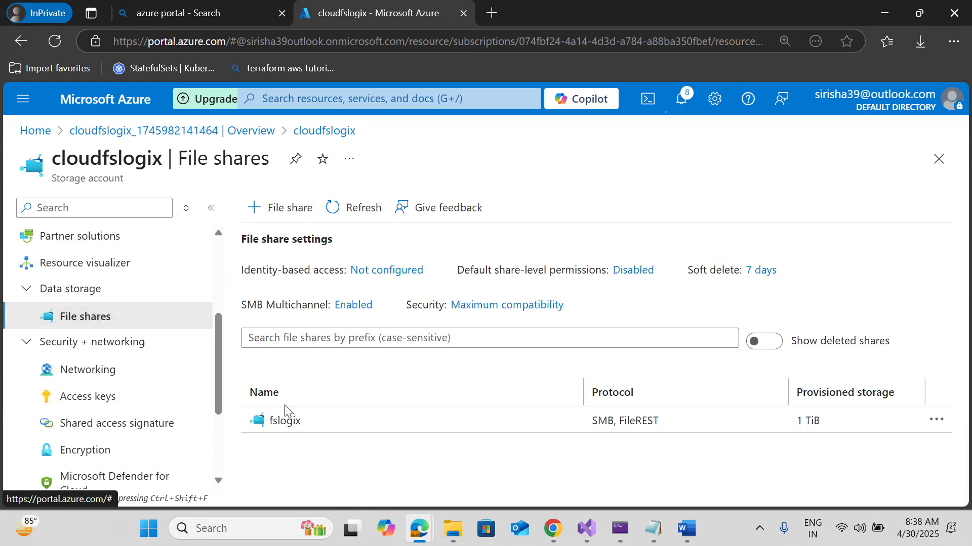
{"action": "left_click", "coordinate": [282, 421]}
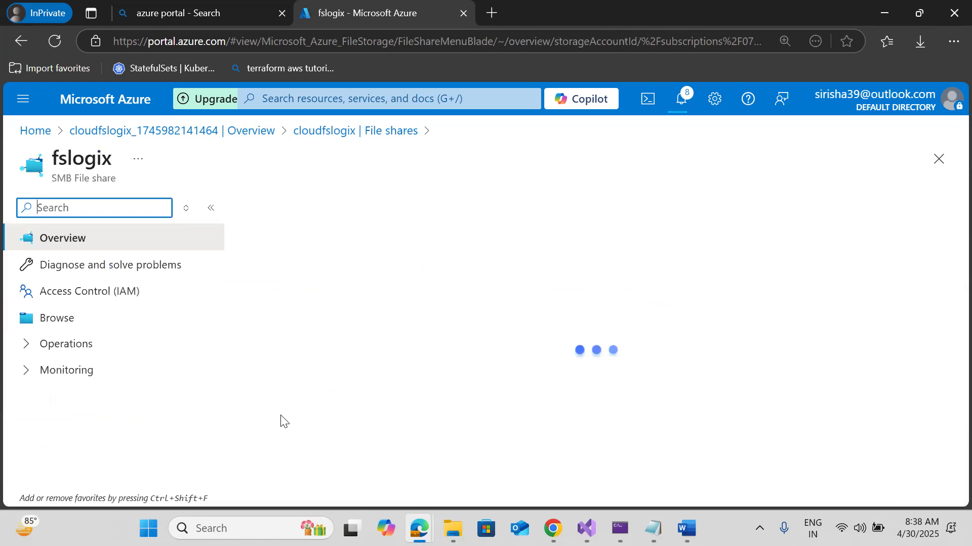
{"action": "left_click", "coordinate": [493, 394]}
{"action": "scroll", "coordinate": [494, 399], "scroll_direction": "down", "scroll_amount": 1}
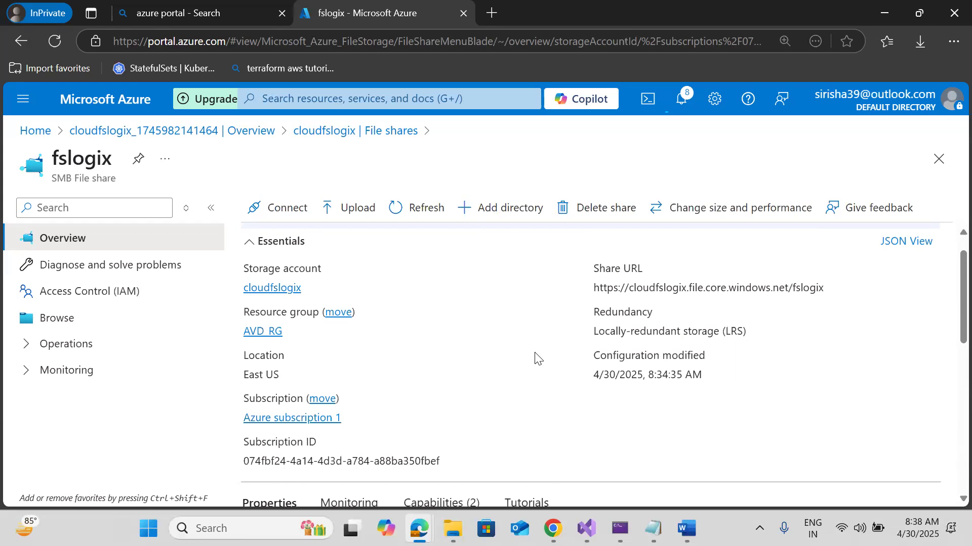
{"action": "scroll", "coordinate": [537, 358], "scroll_direction": "down", "scroll_amount": 3}
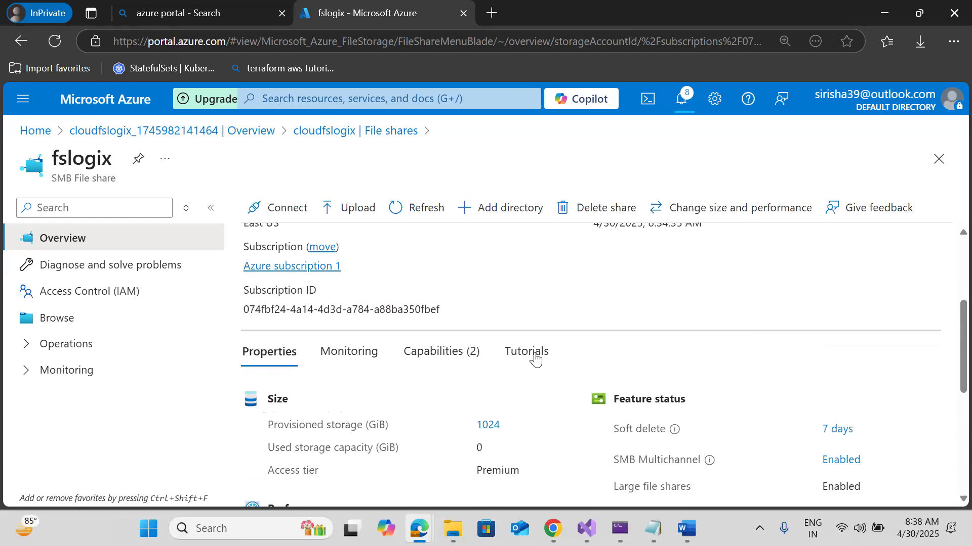
{"action": "scroll", "coordinate": [538, 359], "scroll_direction": "down", "scroll_amount": 2}
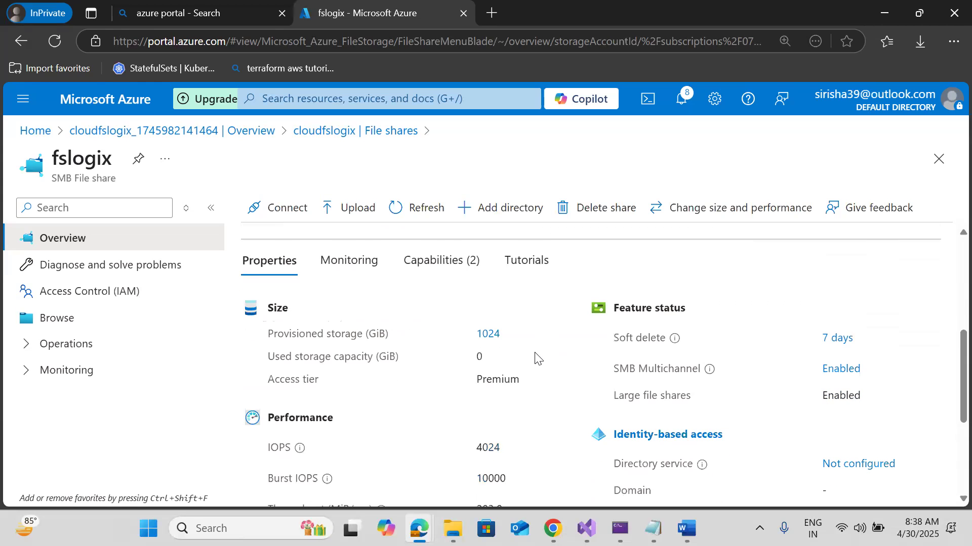
{"action": "scroll", "coordinate": [538, 358], "scroll_direction": "down", "scroll_amount": 1}
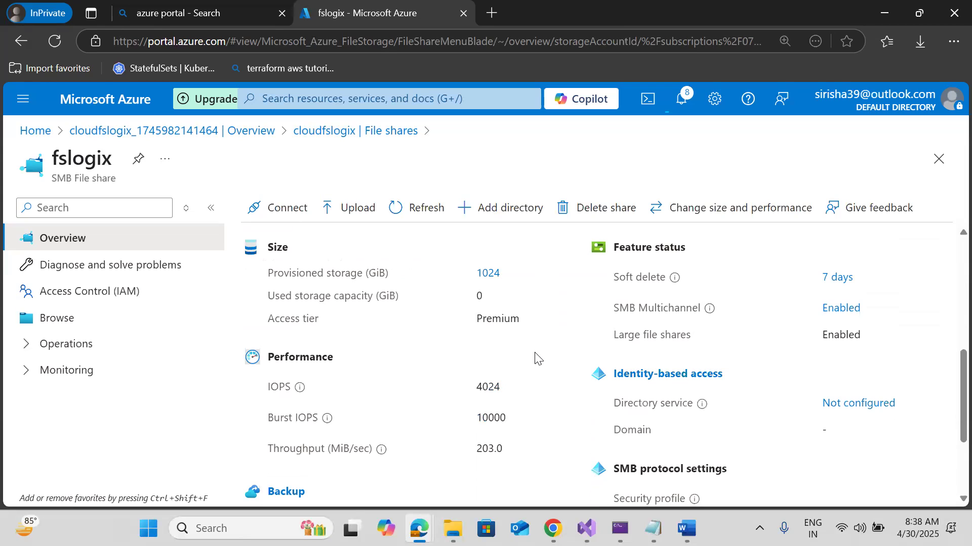
Enable Microsoft Entra Domain Services identity-based access for the fslogix share and save.
{"action": "left_click", "coordinate": [842, 406]}
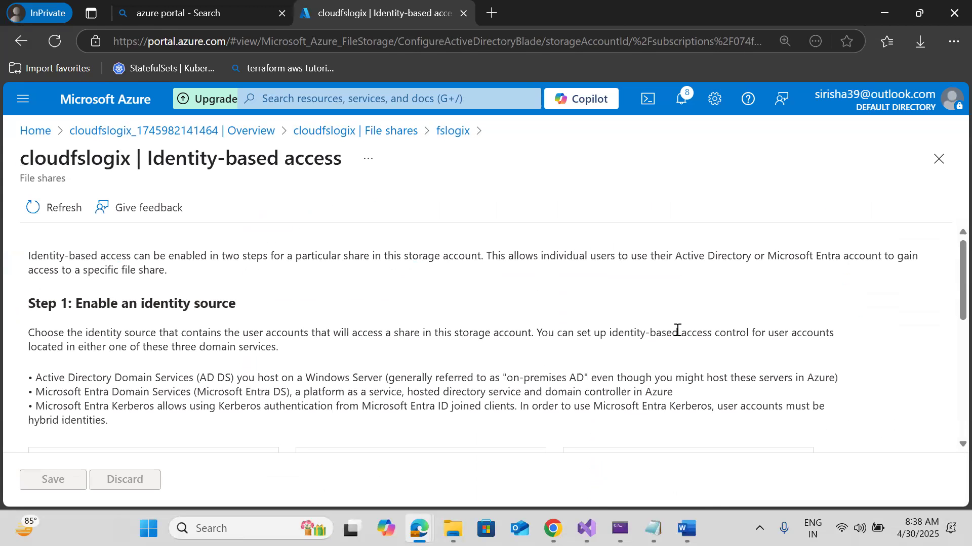
{"action": "scroll", "coordinate": [515, 334], "scroll_direction": "down", "scroll_amount": 3}
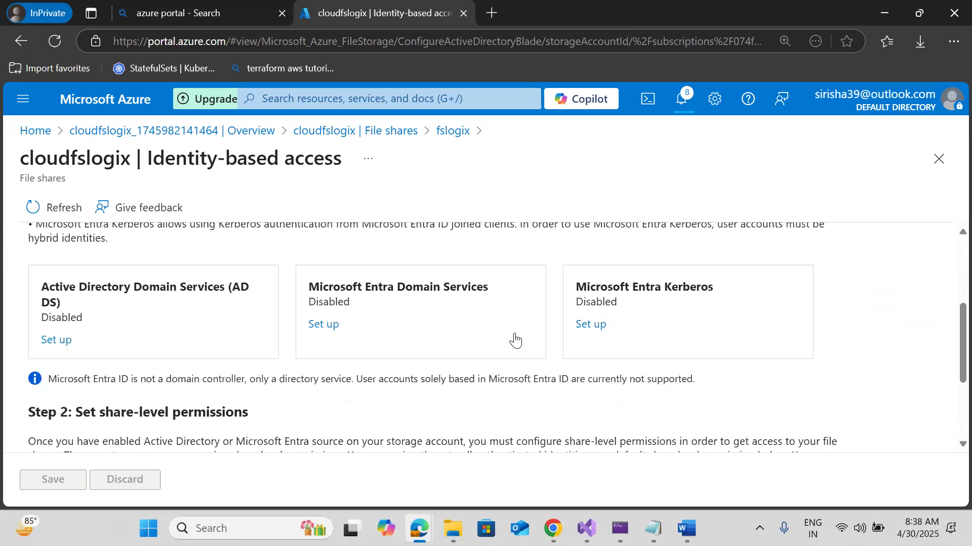
{"action": "left_click", "coordinate": [443, 313]}
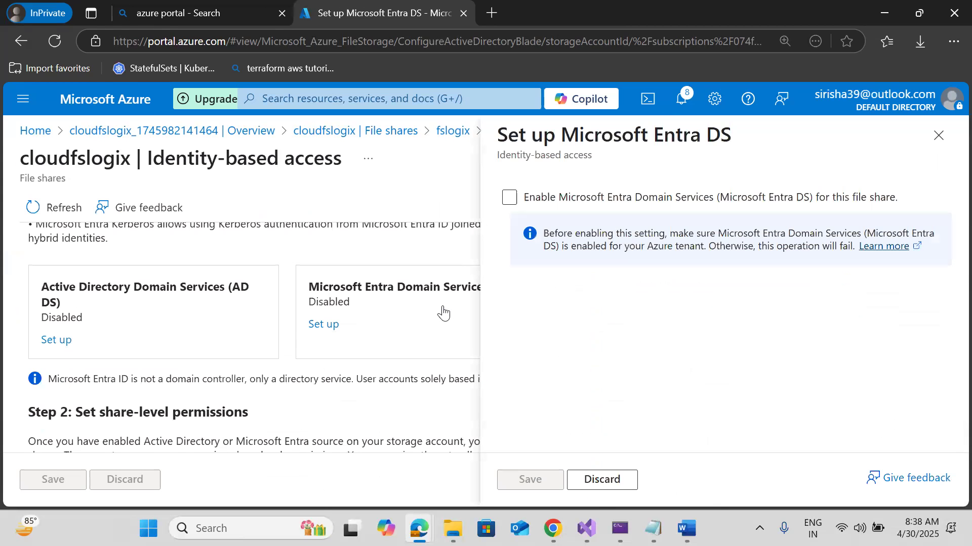
{"action": "left_click", "coordinate": [506, 201]}
{"action": "left_click", "coordinate": [513, 479]}
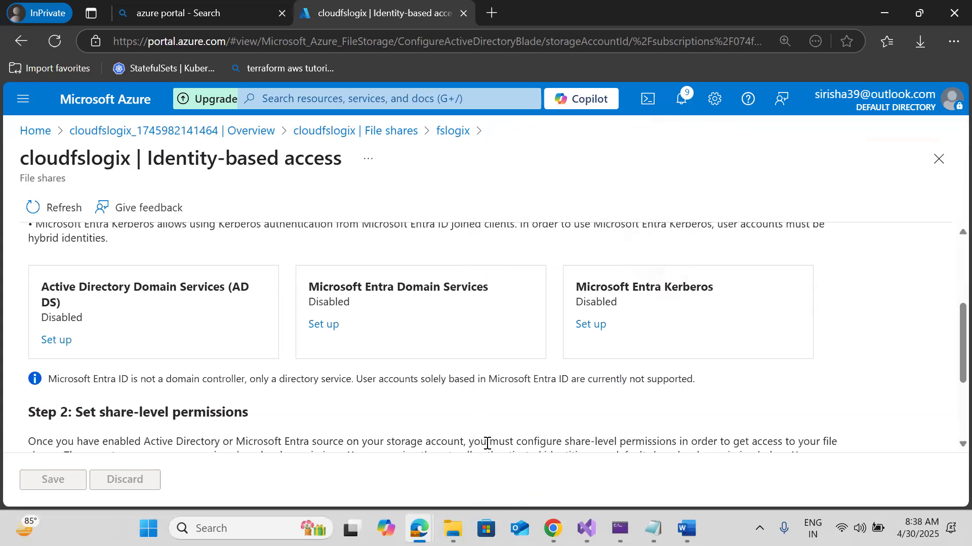
Retry enabling Entra Domain Services and saving; the storage account update fails again.
{"action": "left_click", "coordinate": [430, 344]}
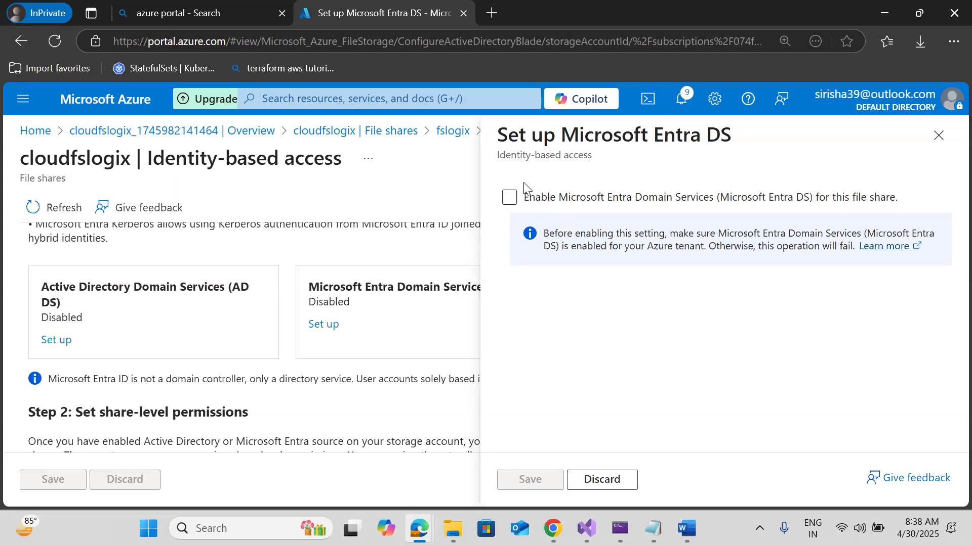
{"action": "left_click", "coordinate": [509, 197]}
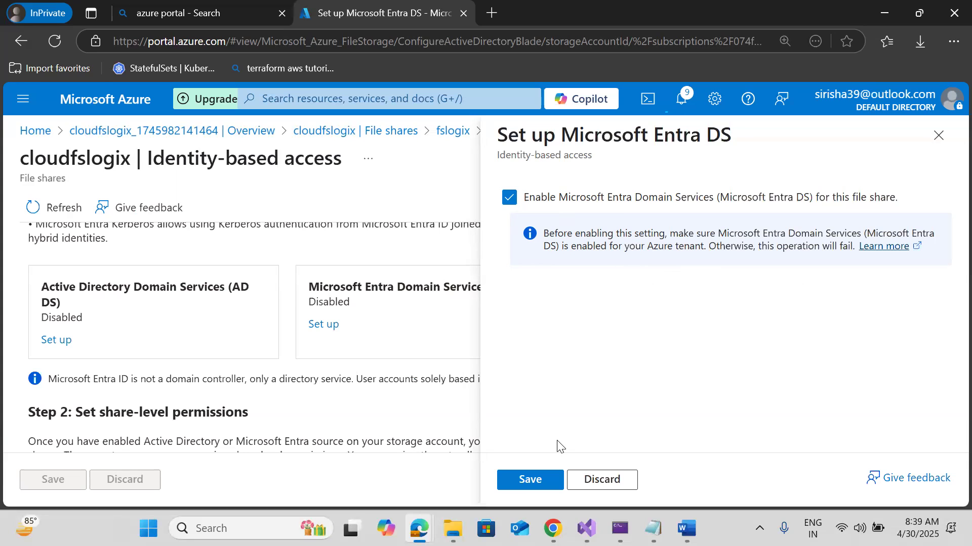
{"action": "left_click", "coordinate": [523, 478]}
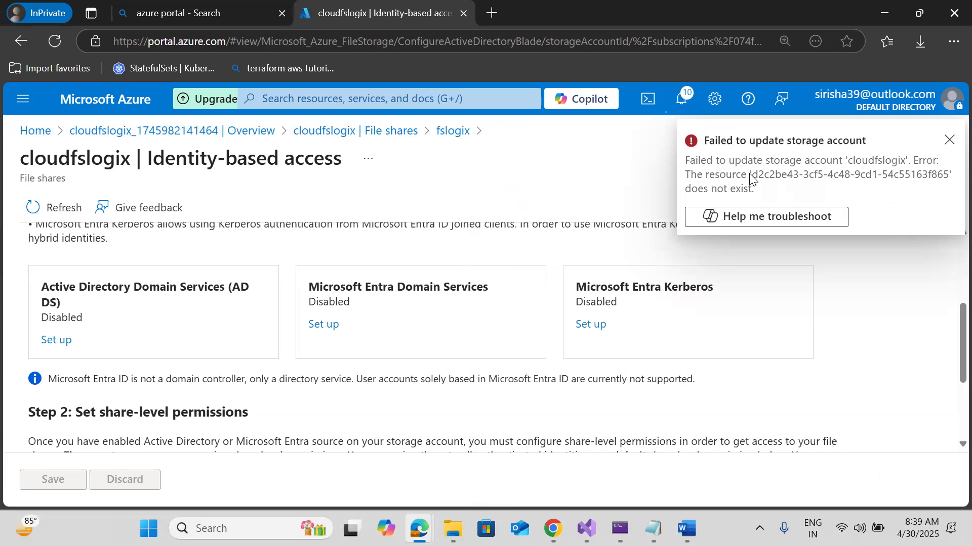
Open the fslogix share's overview, review its properties, and show its Soft delete and Backup capabilities.
{"action": "left_click", "coordinate": [386, 132]}
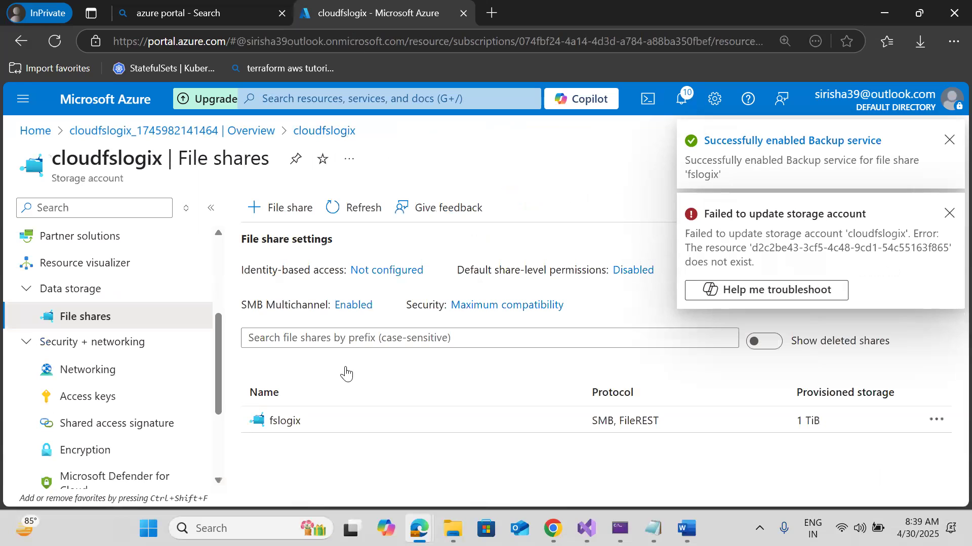
{"action": "left_click", "coordinate": [289, 423]}
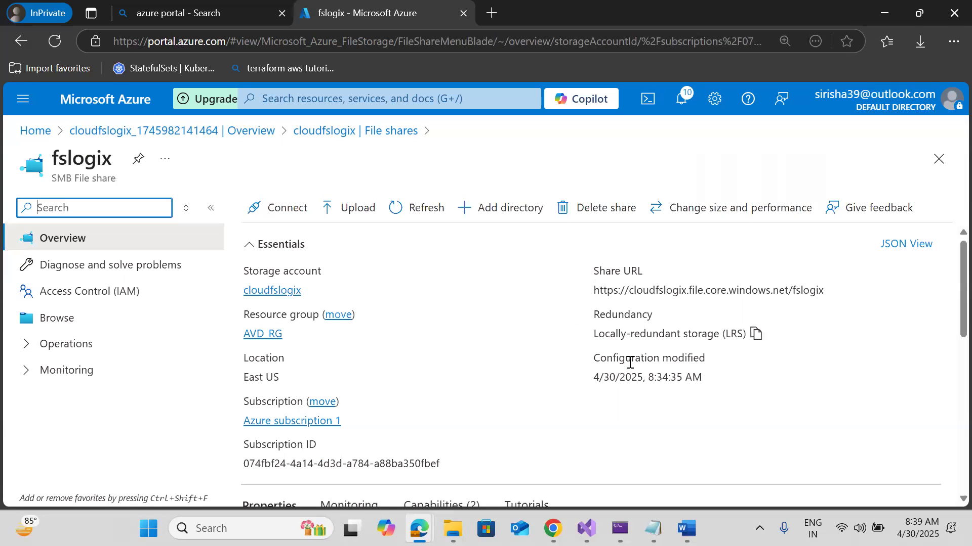
{"action": "left_click", "coordinate": [688, 420]}
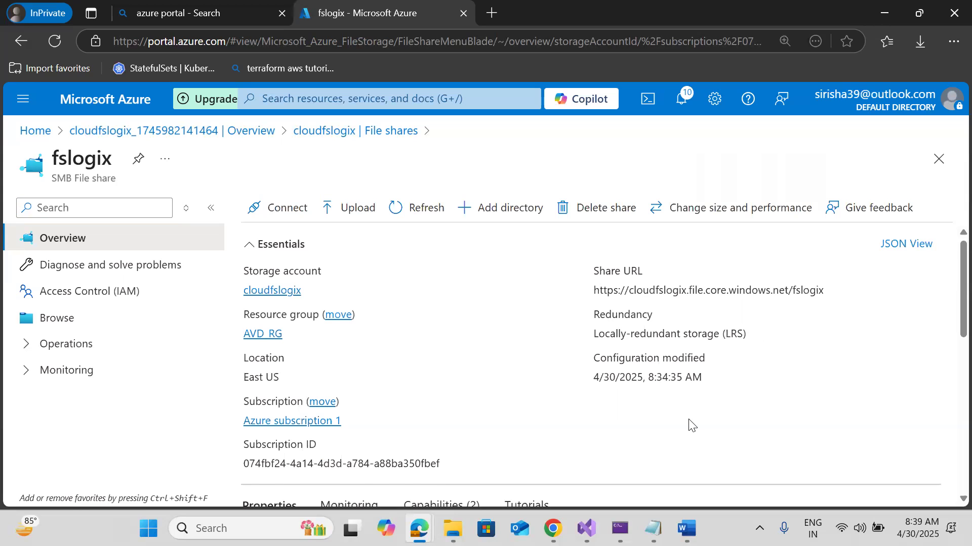
{"action": "scroll", "coordinate": [689, 423], "scroll_direction": "down", "scroll_amount": 5}
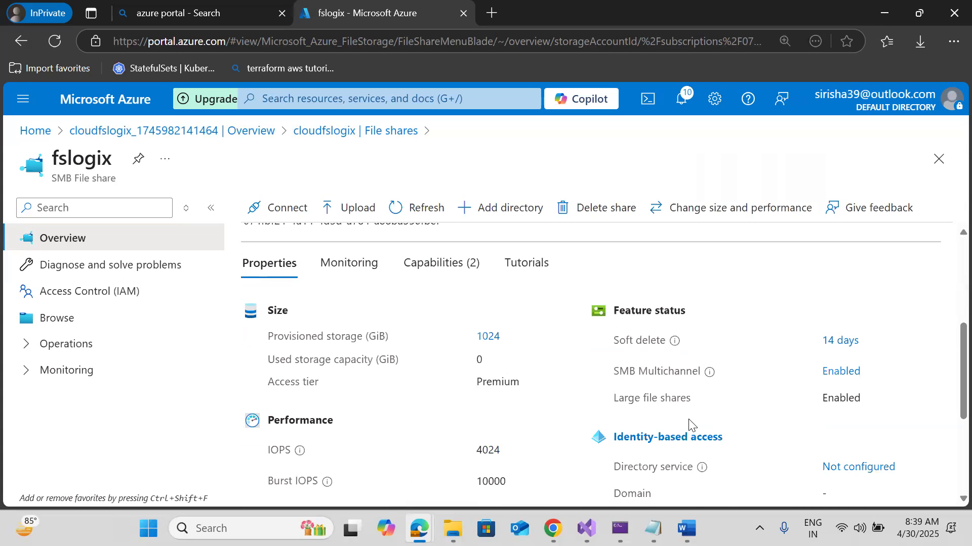
{"action": "scroll", "coordinate": [688, 423], "scroll_direction": "down", "scroll_amount": 1}
{"action": "scroll", "coordinate": [691, 424], "scroll_direction": "down", "scroll_amount": 1}
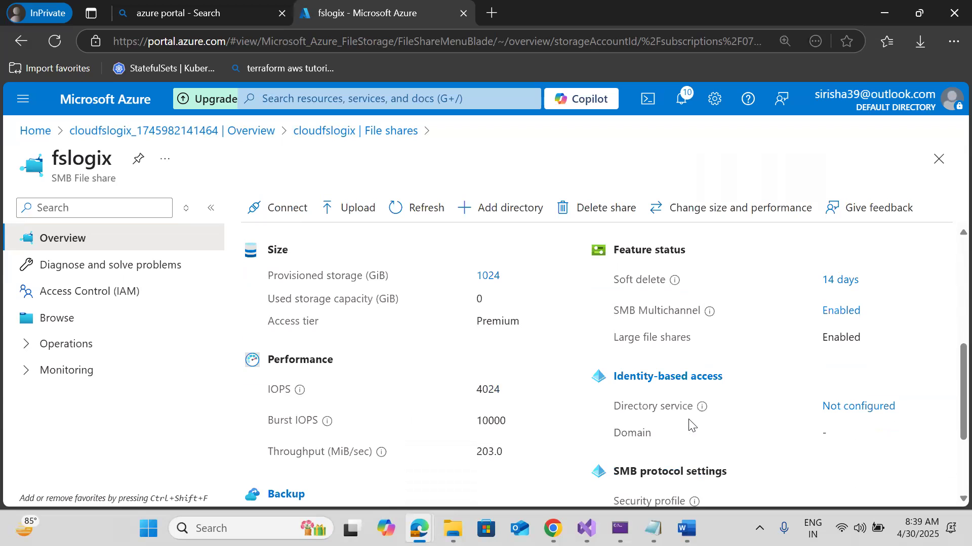
{"action": "scroll", "coordinate": [691, 425], "scroll_direction": "down", "scroll_amount": 2}
{"action": "scroll", "coordinate": [691, 424], "scroll_direction": "down", "scroll_amount": 3}
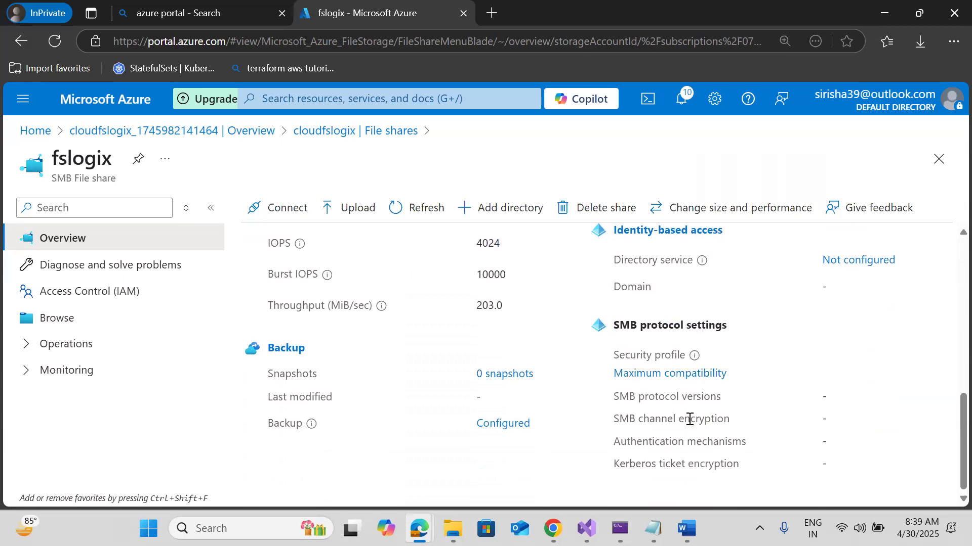
{"action": "scroll", "coordinate": [689, 421], "scroll_direction": "up", "scroll_amount": 8}
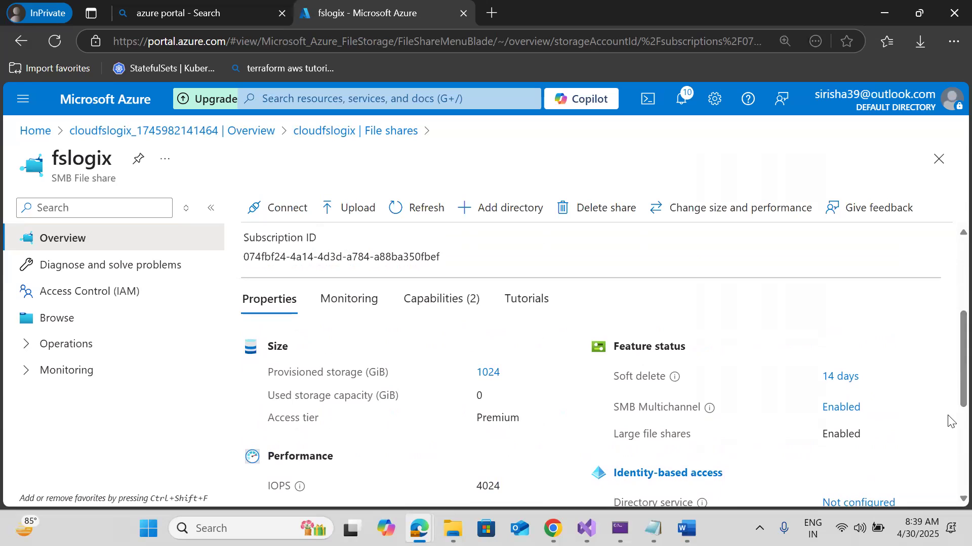
{"action": "left_click", "coordinate": [437, 299]}
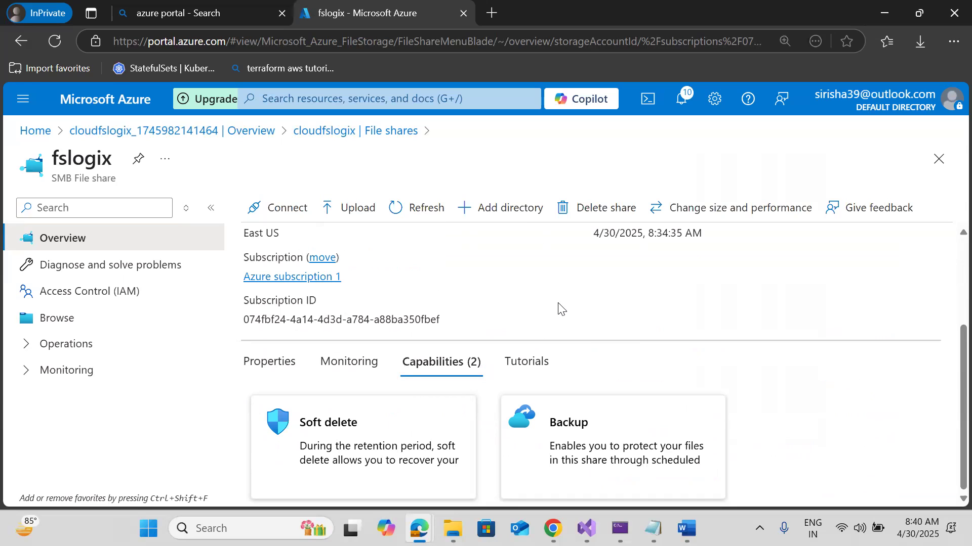
Show the fslogix Connect script using Storage account key authentication.
{"action": "left_click", "coordinate": [273, 212]}
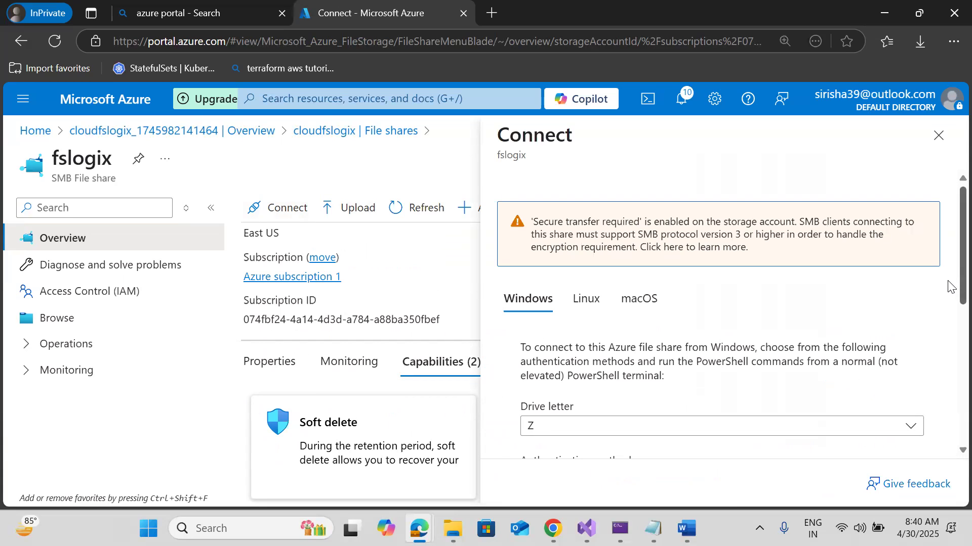
{"action": "scroll", "coordinate": [949, 293], "scroll_direction": "down", "scroll_amount": 3}
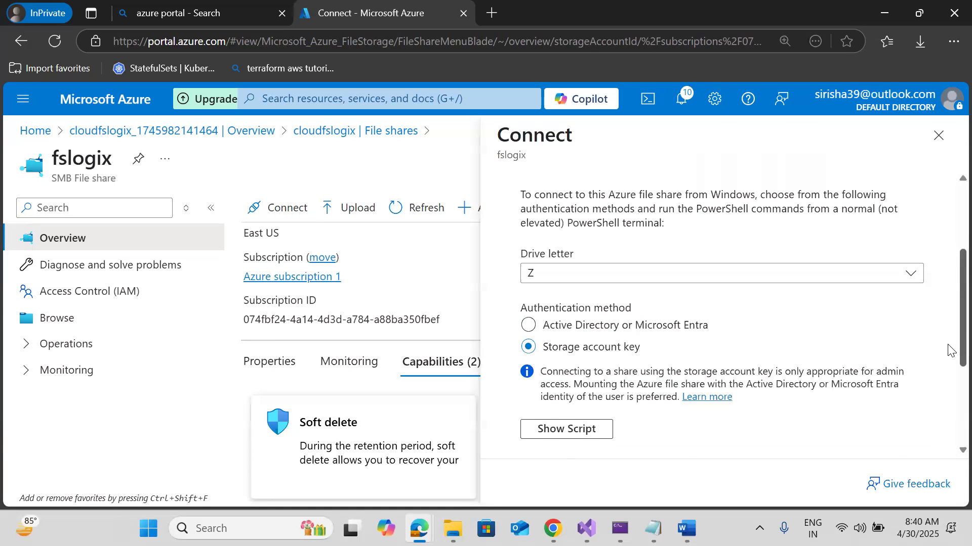
{"action": "scroll", "coordinate": [949, 349], "scroll_direction": "down", "scroll_amount": 1}
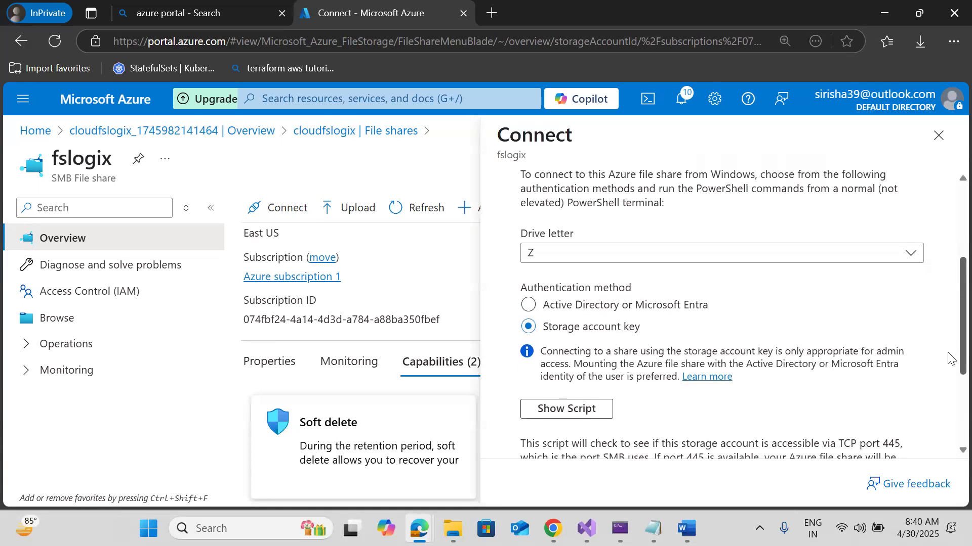
{"action": "left_click", "coordinate": [617, 309]}
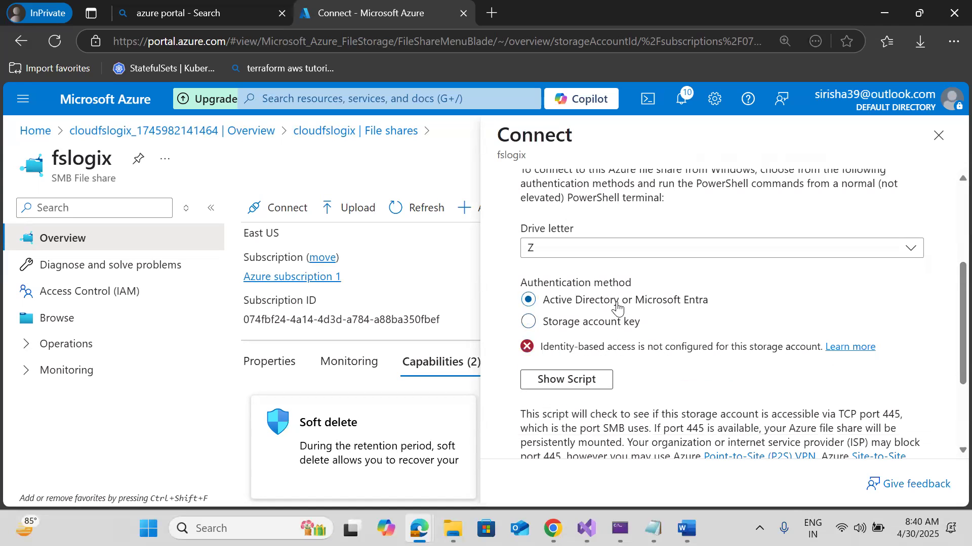
{"action": "left_click", "coordinate": [594, 326]}
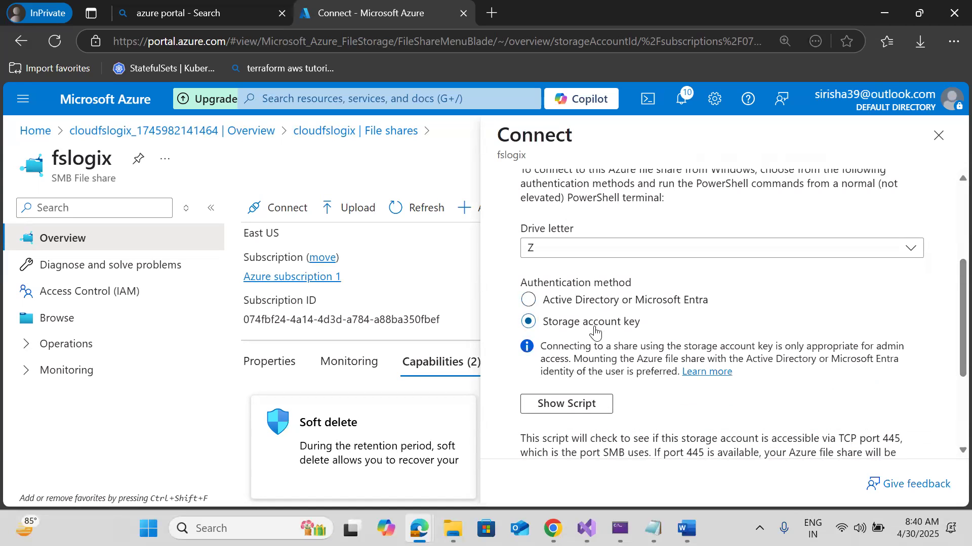
{"action": "left_click", "coordinate": [562, 413]}
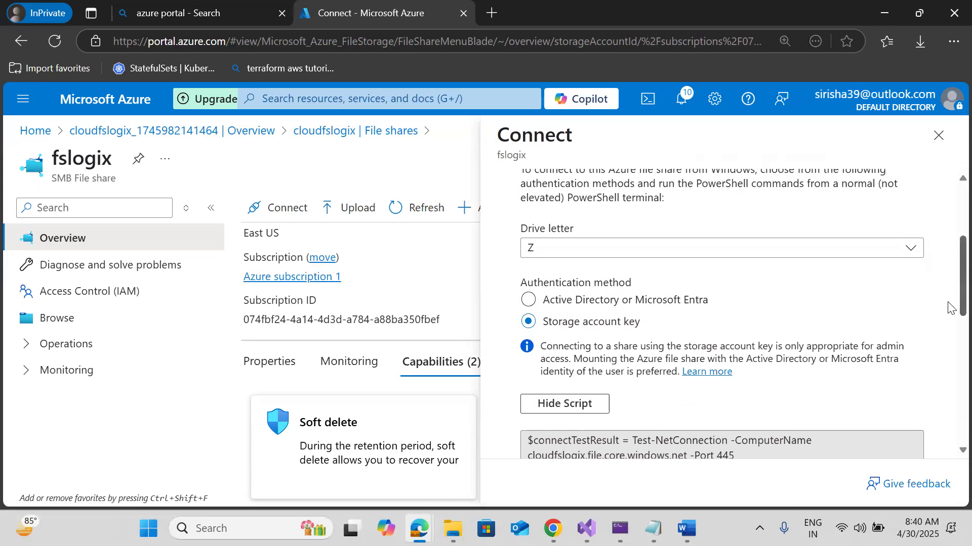
Copy the drive Z PowerShell mount script to the clipboard.
{"action": "scroll", "coordinate": [950, 339], "scroll_direction": "down", "scroll_amount": 2}
{"action": "scroll", "coordinate": [949, 354], "scroll_direction": "down", "scroll_amount": 3}
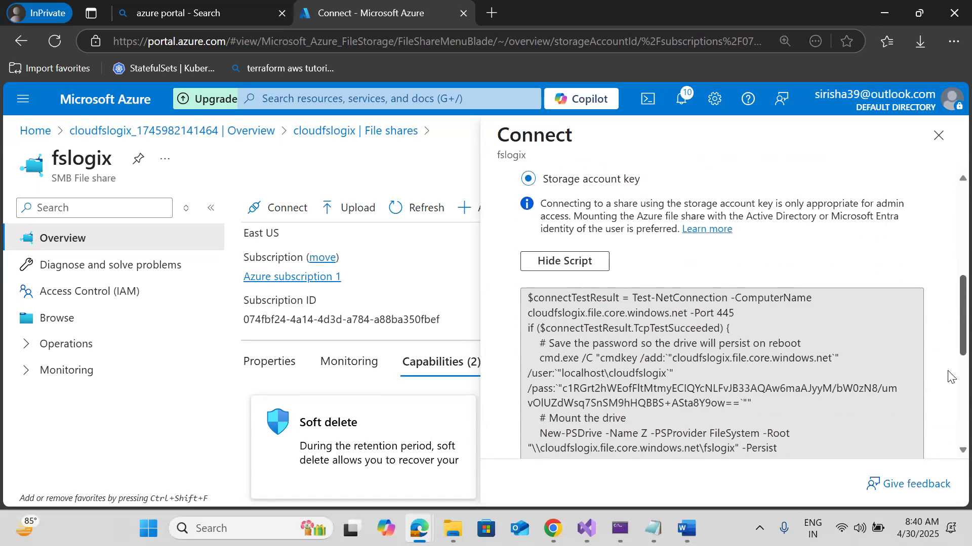
{"action": "scroll", "coordinate": [949, 376], "scroll_direction": "down", "scroll_amount": 1}
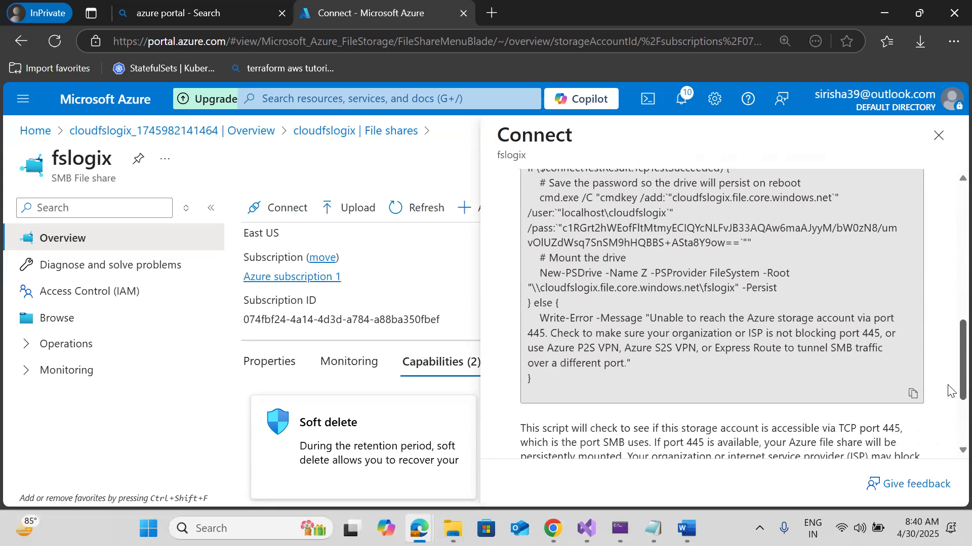
{"action": "scroll", "coordinate": [949, 369], "scroll_direction": "up", "scroll_amount": 2}
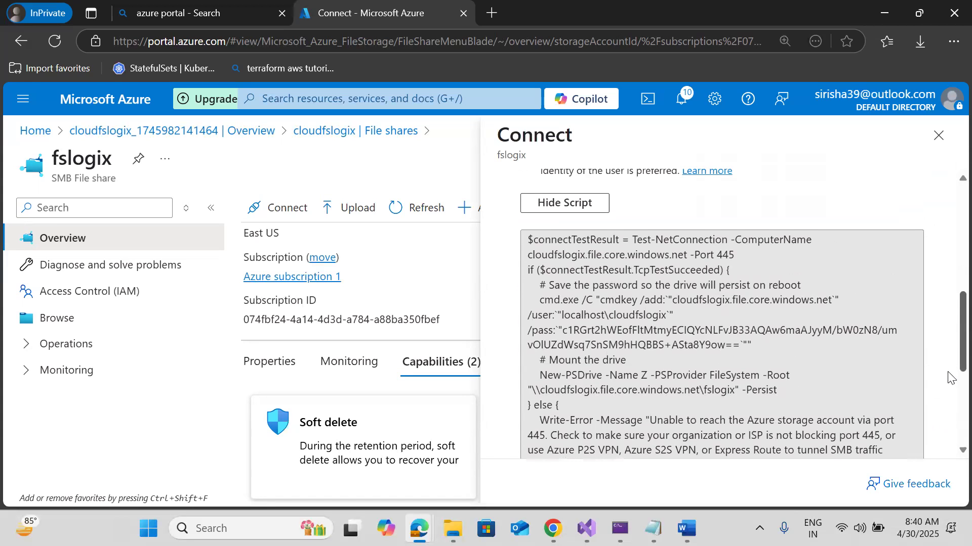
{"action": "scroll", "coordinate": [951, 379], "scroll_direction": "down", "scroll_amount": 2}
{"action": "left_click", "coordinate": [913, 392]}
Paste the fslogix mount script into Notepad on a new line below the access key.
{"action": "left_click", "coordinate": [652, 528]}
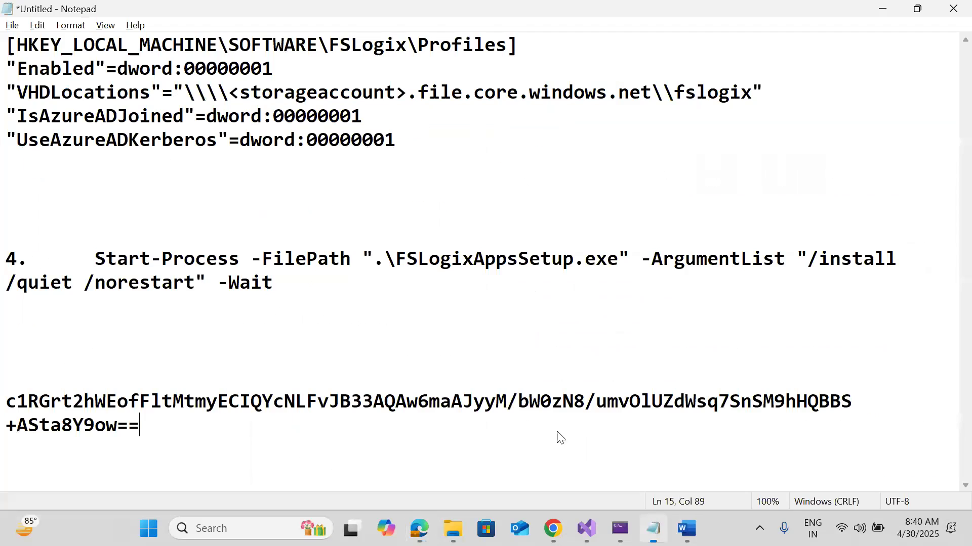
{"action": "key", "text": "Return"}
{"action": "key", "text": "Return"}
{"action": "key", "text": "Return"}
{"action": "key", "text": "Return"}
{"action": "key", "text": "Return"}
{"action": "key", "text": "Return"}
{"action": "key", "text": "Return"}
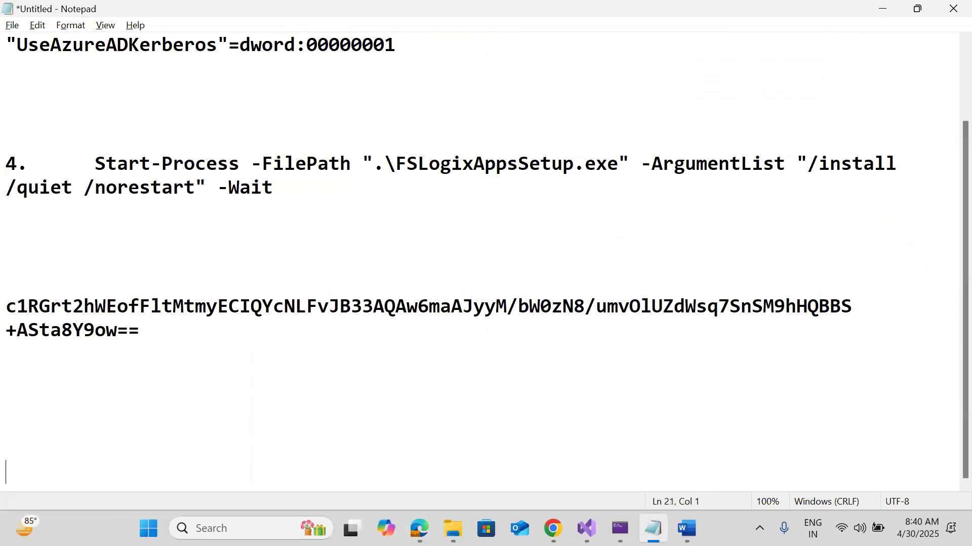
{"action": "key", "text": "ctrl+v"}
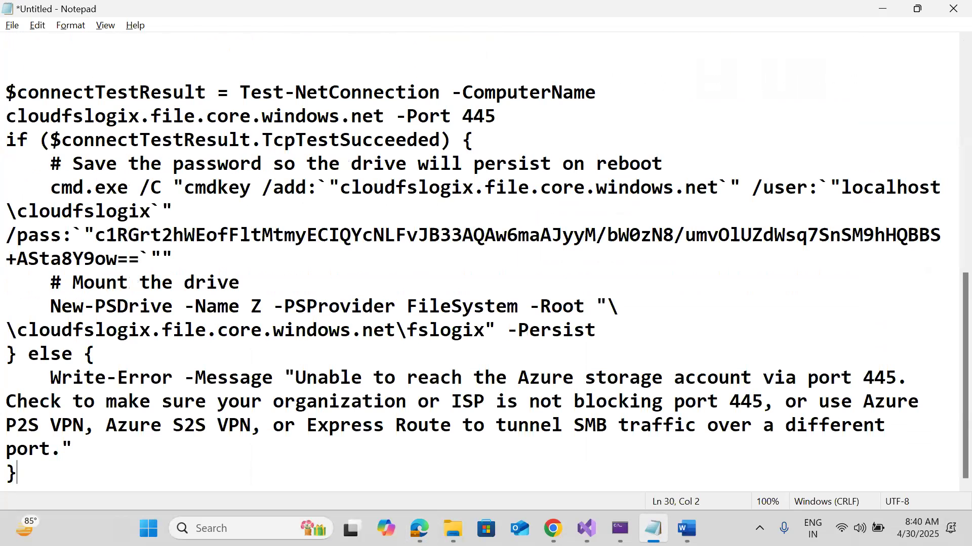
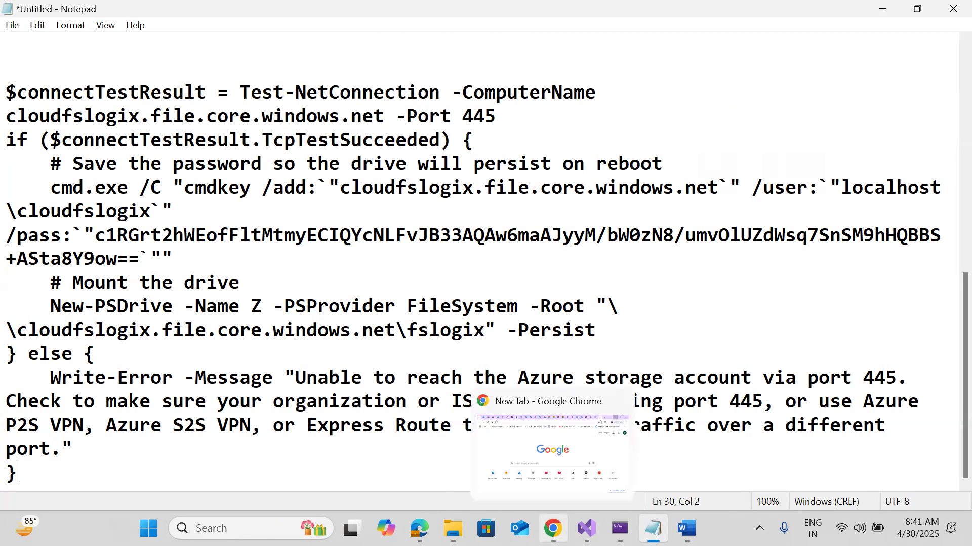
Bring the fslogix file share's 'Connect - Microsoft Azure' page forward in the Edge browser.
{"action": "left_click", "coordinate": [553, 529]}
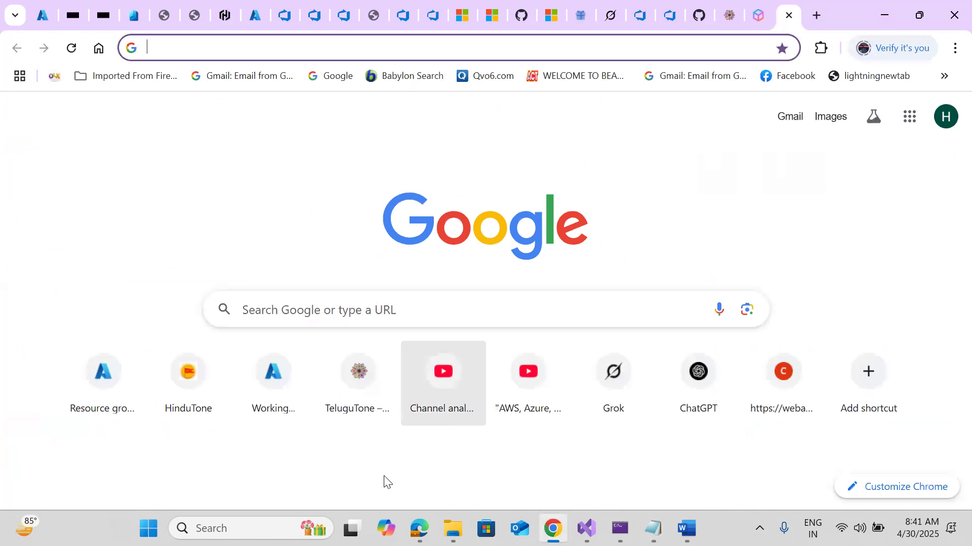
{"action": "left_click", "coordinate": [419, 529]}
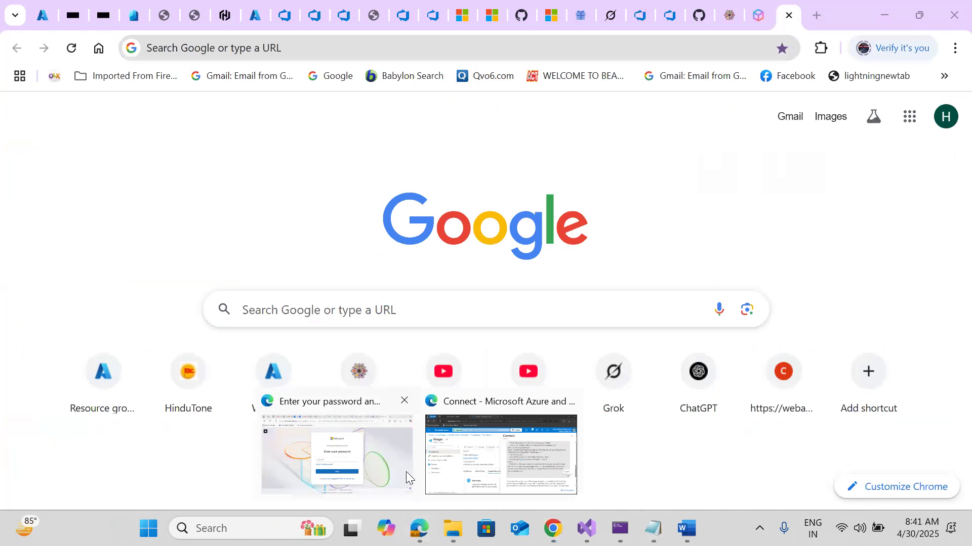
{"action": "left_click", "coordinate": [459, 455]}
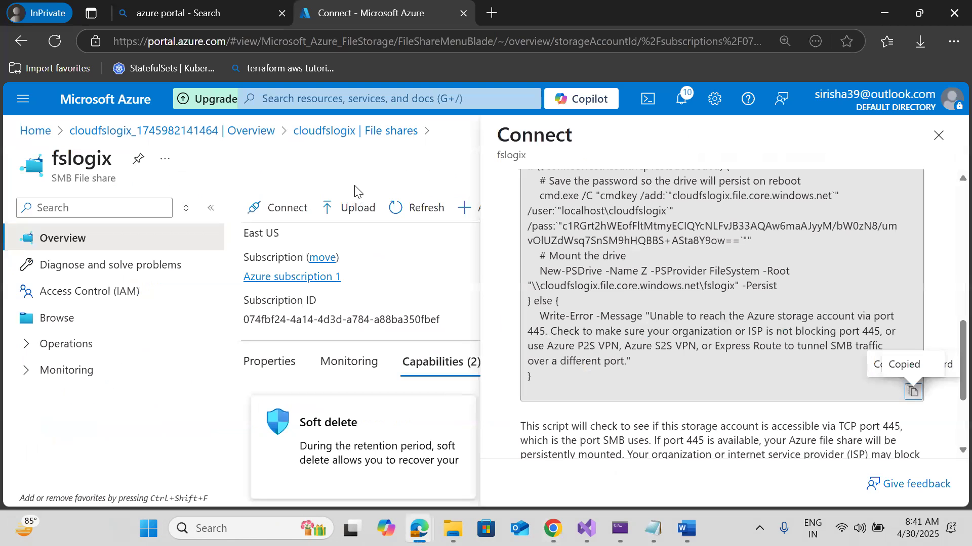
From the portal home, search 'azure vm' and open the Virtual machines list.
{"action": "left_click", "coordinate": [32, 135]}
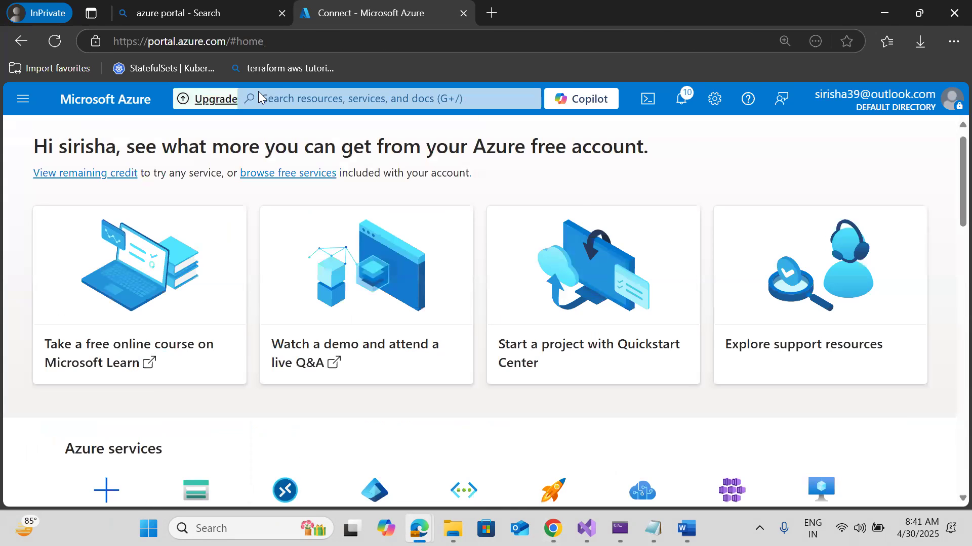
{"action": "left_click", "coordinate": [279, 98]}
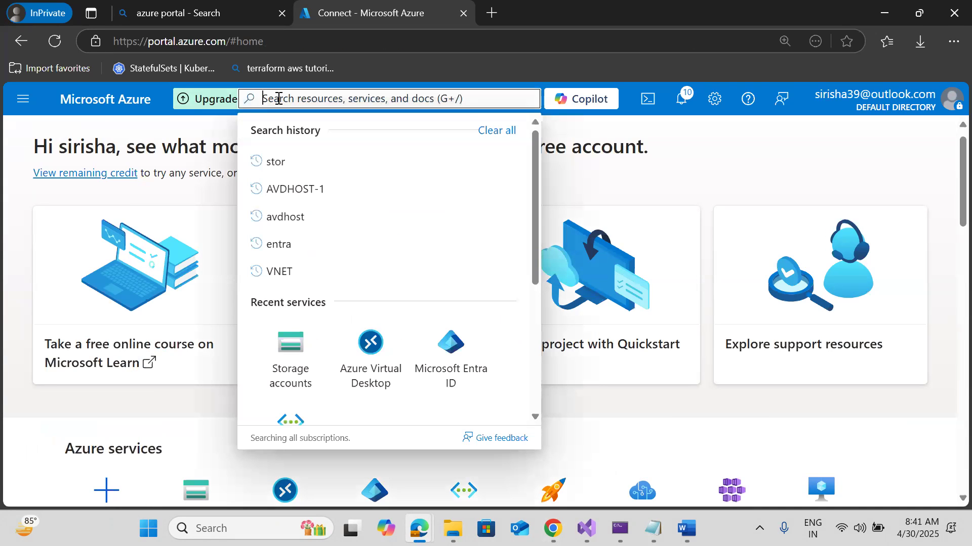
{"action": "type", "text": "window"}
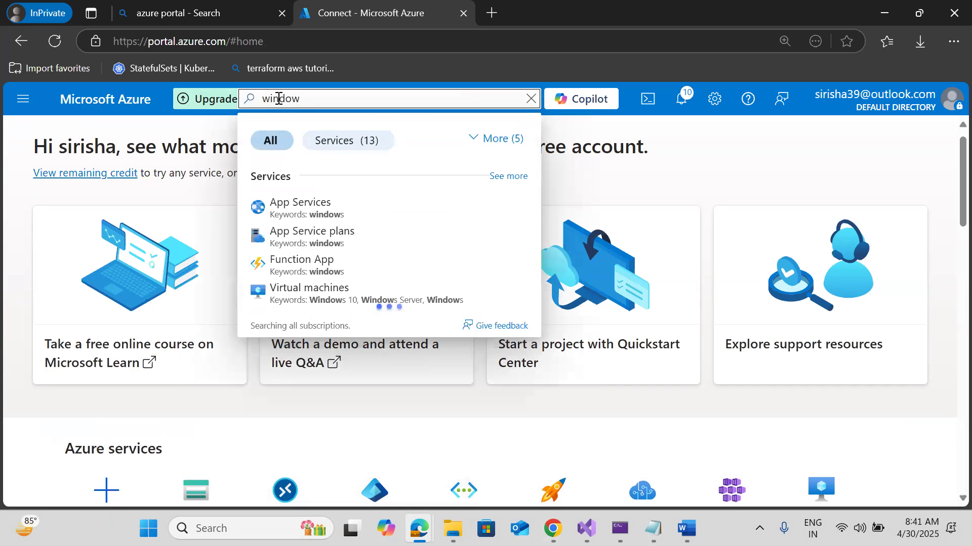
{"action": "key", "text": "BackSpace"}
{"action": "key", "text": "BackSpace"}
{"action": "key", "text": "BackSpace"}
{"action": "key", "text": "BackSpace"}
{"action": "key", "text": "BackSpace"}
{"action": "key", "text": "BackSpace"}
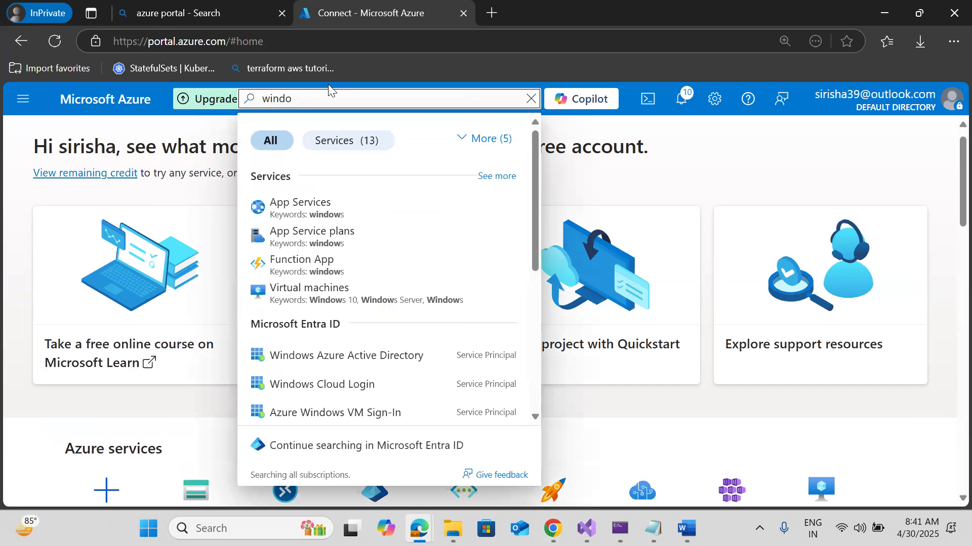
{"action": "type", "text": "a"}
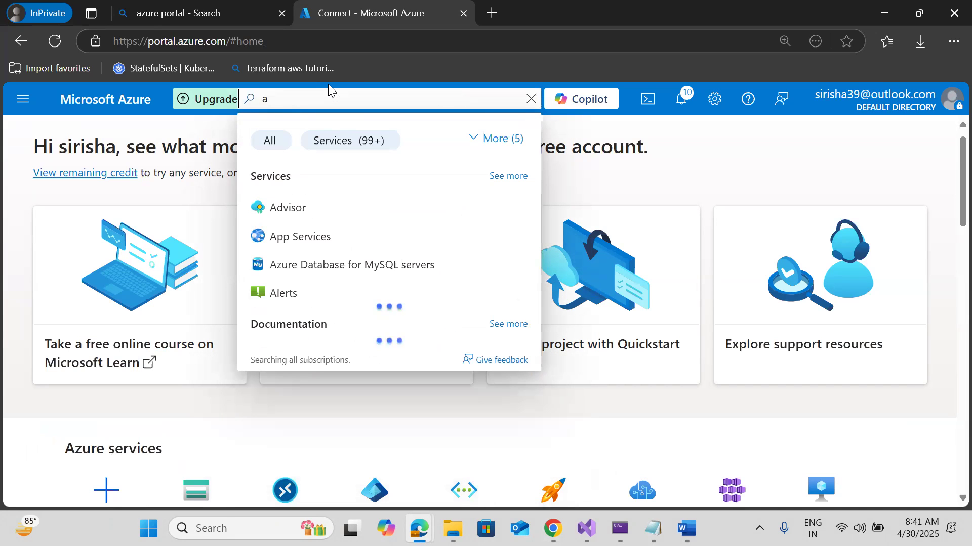
{"action": "type", "text": "zure"}
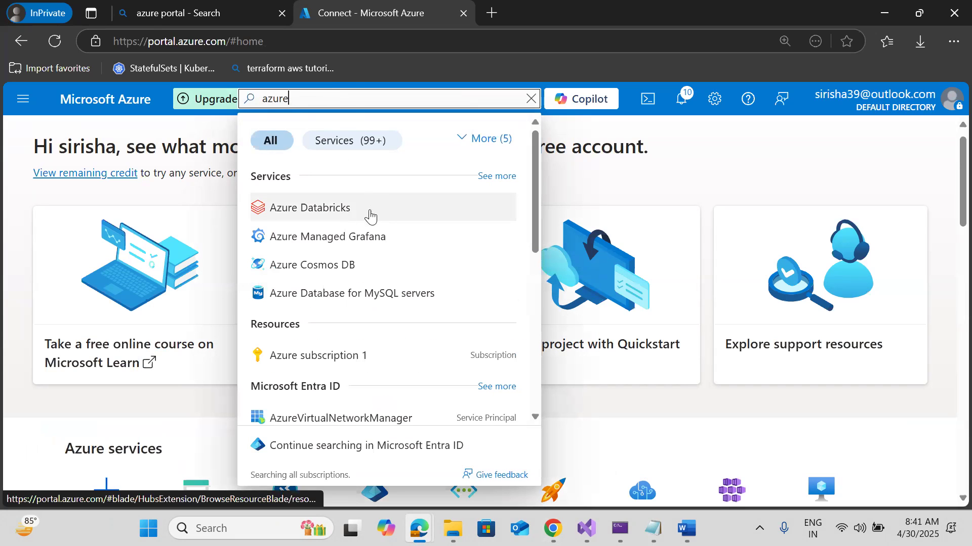
{"action": "type", "text": " vm"}
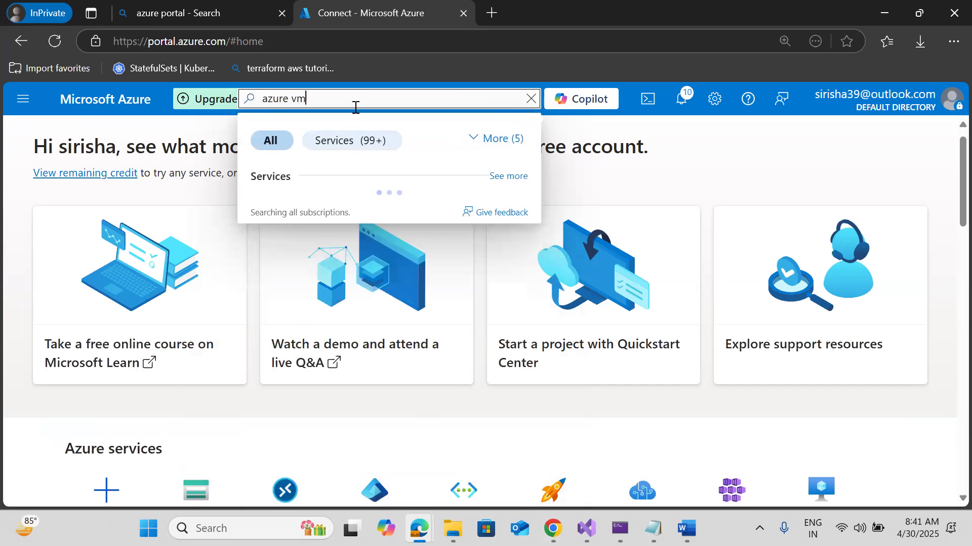
{"action": "left_click", "coordinate": [333, 236]}
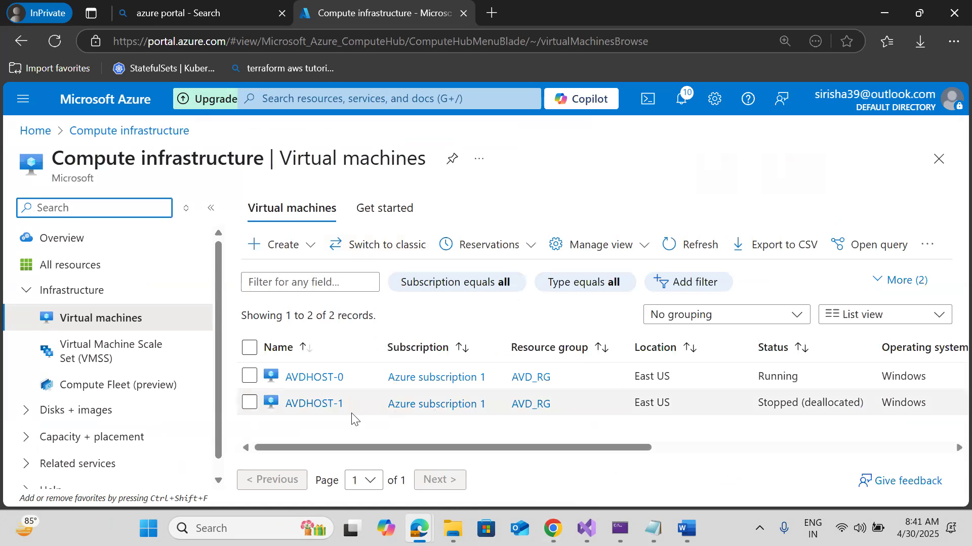
Select both AVDHOST-0 and AVDHOST-1 and permanently delete them, typing 'delete' to confirm.
{"action": "left_click", "coordinate": [249, 348]}
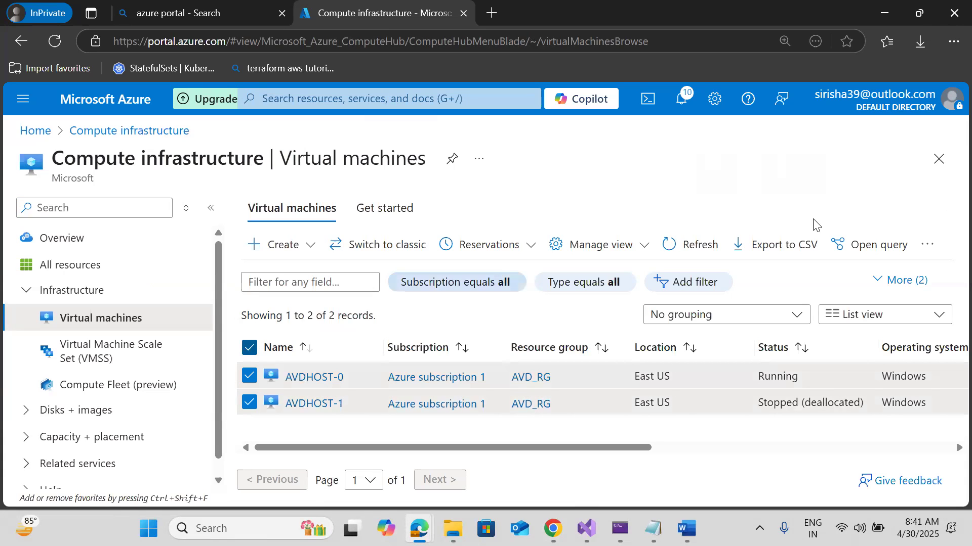
{"action": "left_click", "coordinate": [920, 247]}
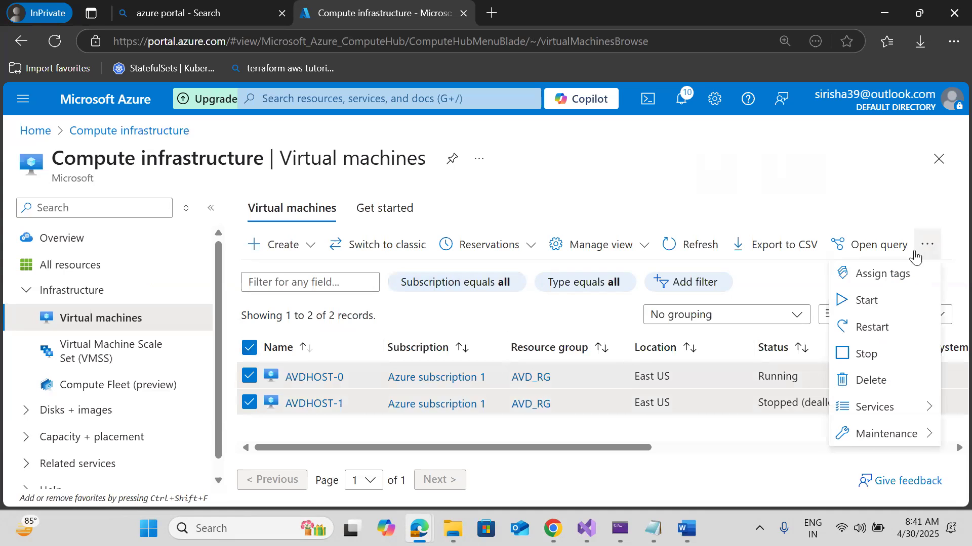
{"action": "left_click", "coordinate": [868, 381]}
{"action": "left_click", "coordinate": [574, 435]}
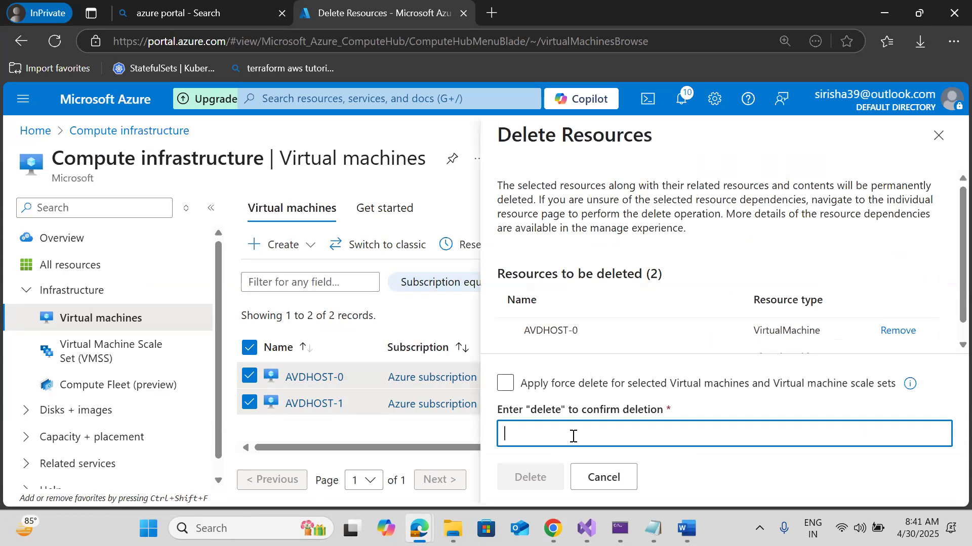
{"action": "type", "text": "delete"}
{"action": "left_click", "coordinate": [545, 470]}
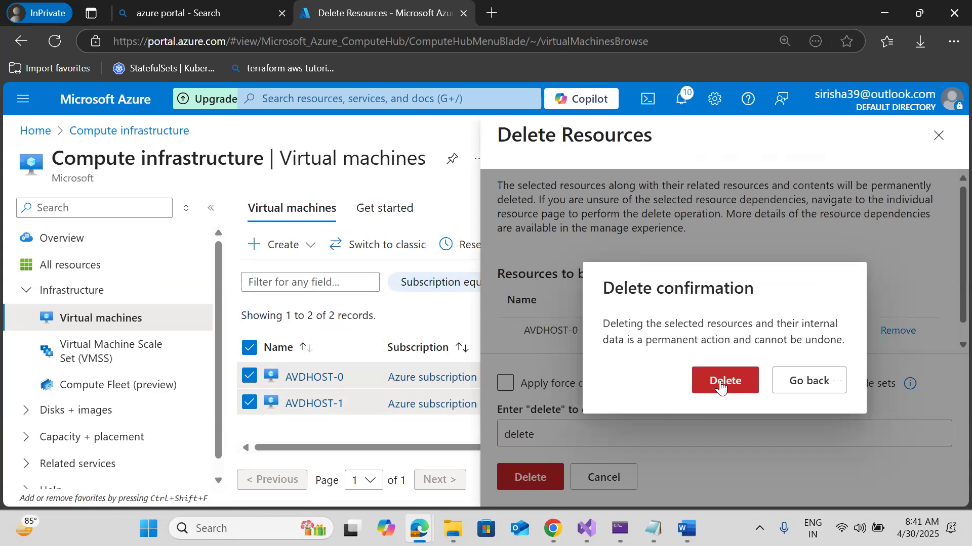
{"action": "left_click", "coordinate": [721, 388]}
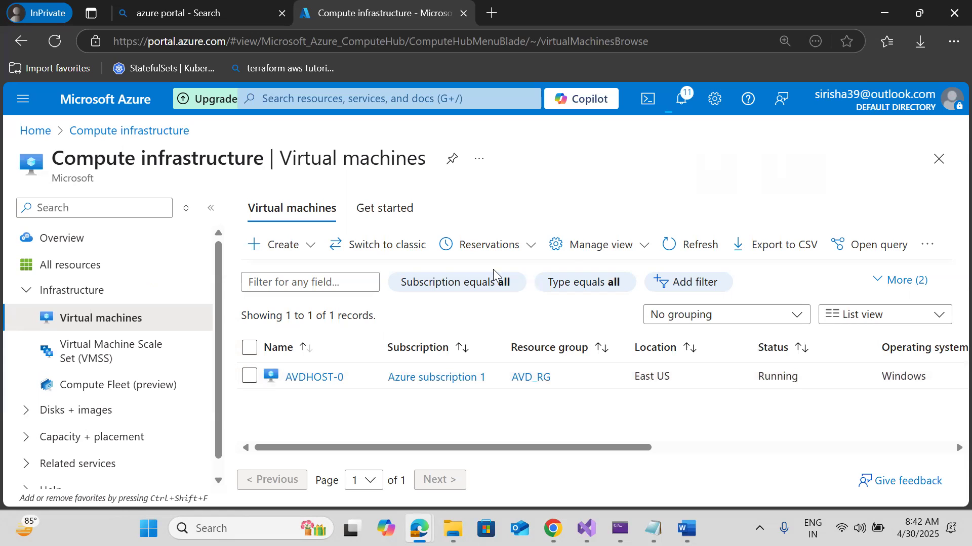
Refresh the Virtual machines list until it shows 0 records.
{"action": "left_click", "coordinate": [682, 254]}
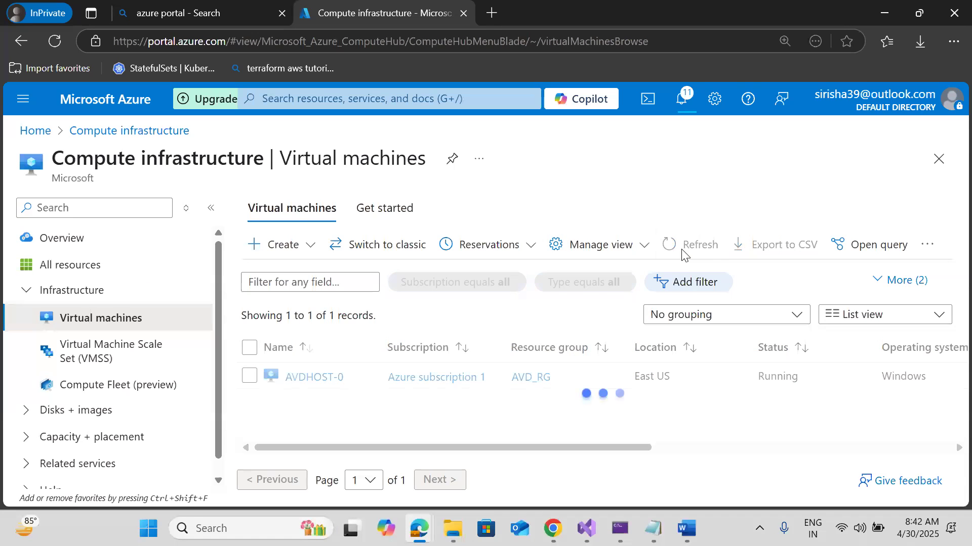
{"action": "left_click", "coordinate": [682, 255]}
{"action": "left_click", "coordinate": [682, 254]}
{"action": "left_click", "coordinate": [682, 254]}
{"action": "left_click", "coordinate": [682, 255]}
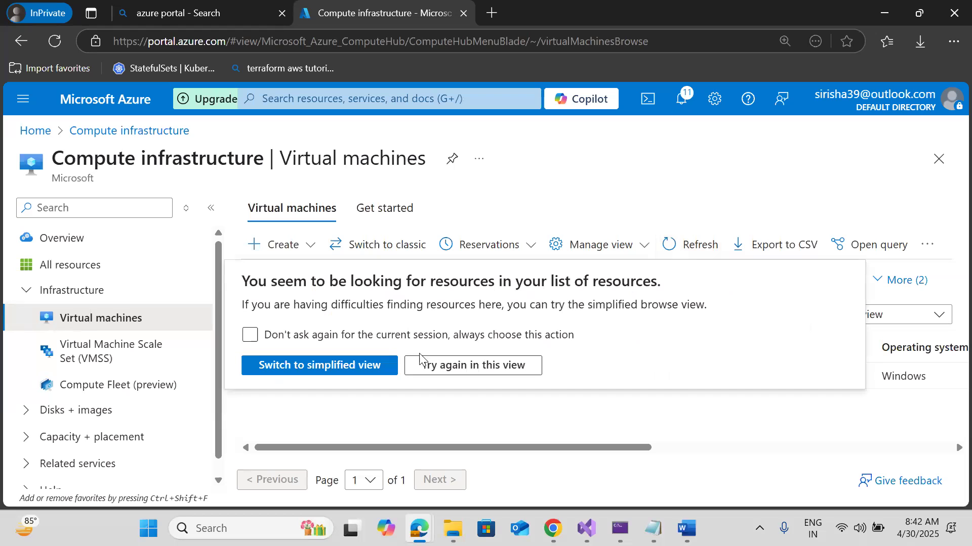
{"action": "left_click", "coordinate": [472, 366]}
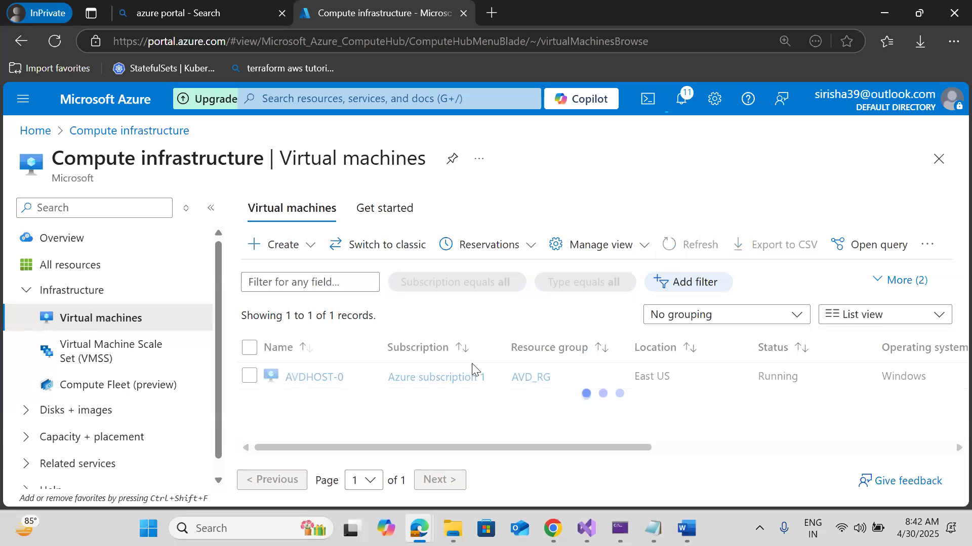
Start a new Azure virtual machine and skip ahead, ignoring the deployment recommendations.
{"action": "left_click", "coordinate": [282, 244]}
{"action": "left_click", "coordinate": [324, 273]}
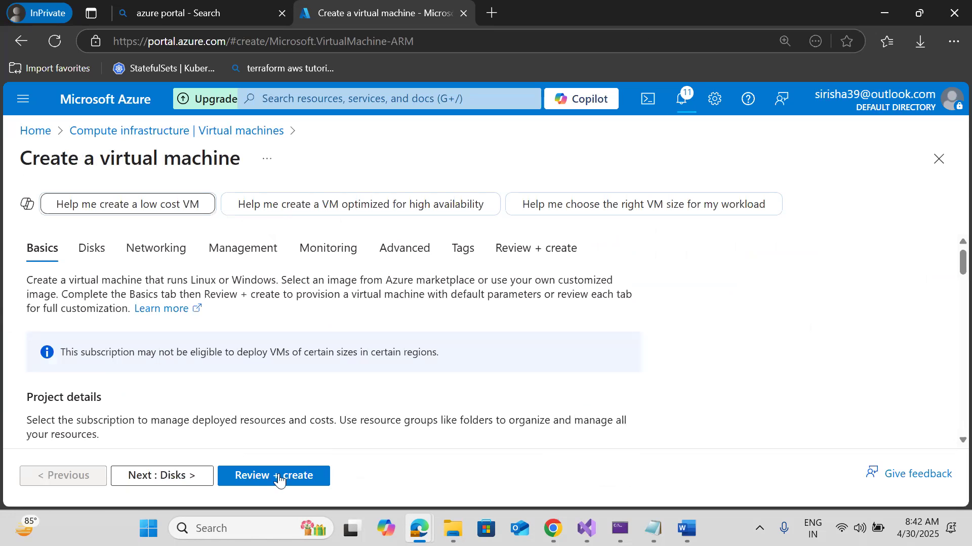
{"action": "left_click", "coordinate": [190, 478]}
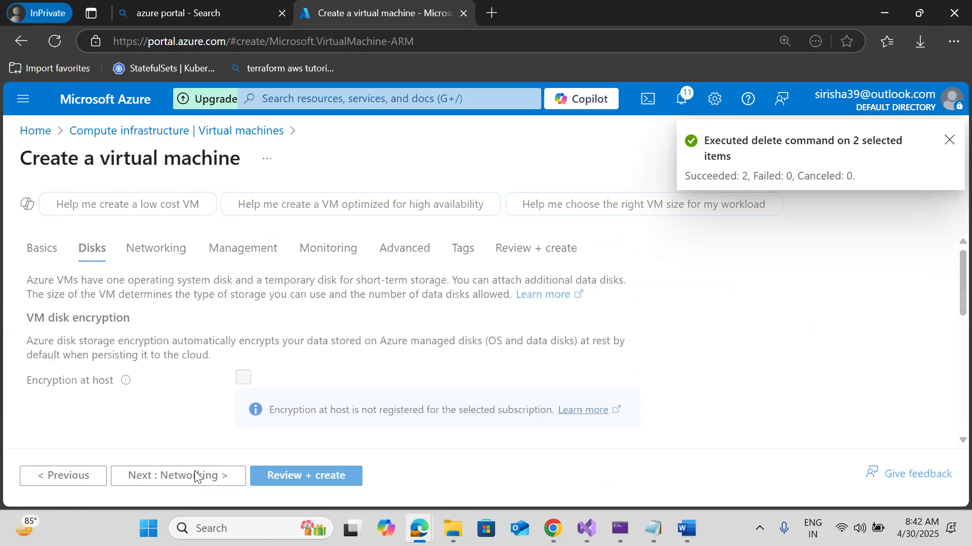
{"action": "left_click", "coordinate": [194, 476]}
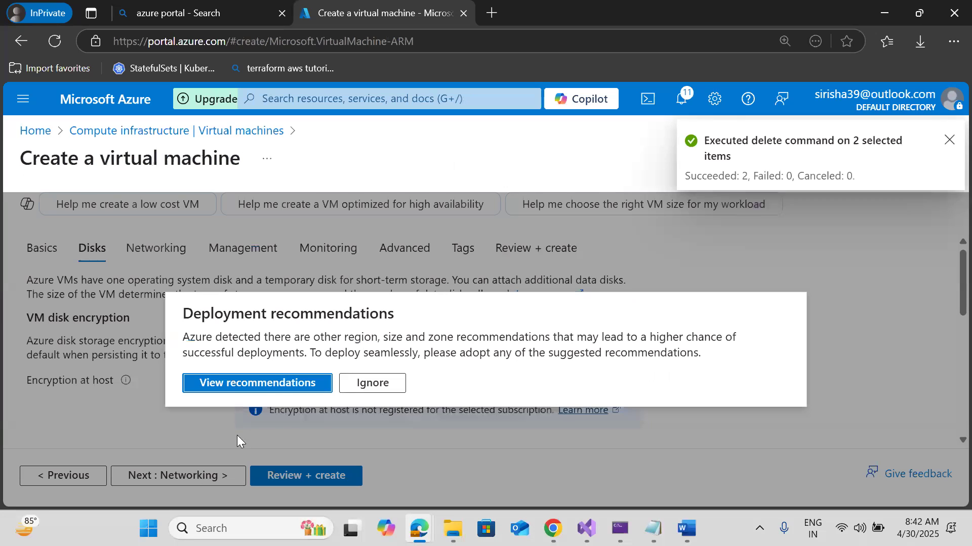
{"action": "left_click", "coordinate": [371, 384]}
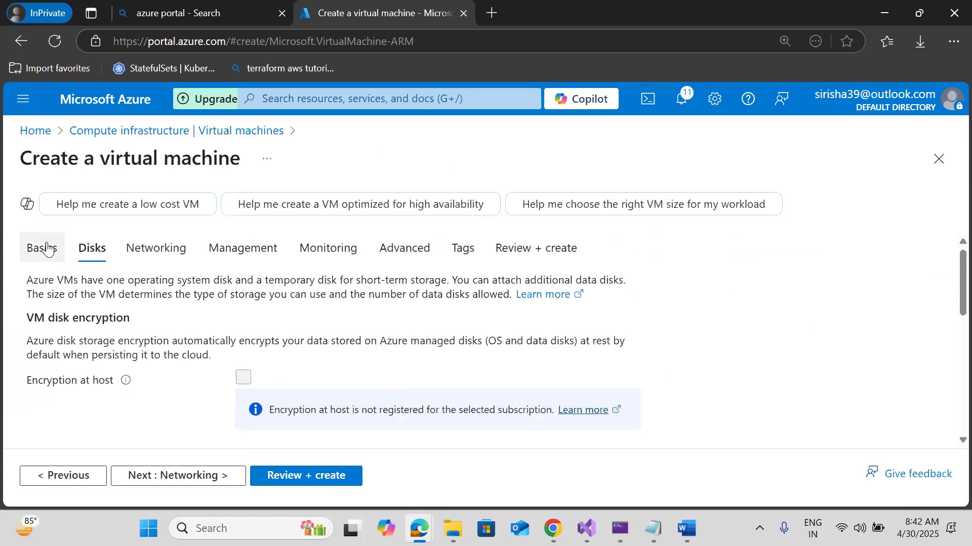
Back on the Basics tab, set the resource group to AVD_RG.
{"action": "left_click", "coordinate": [47, 248]}
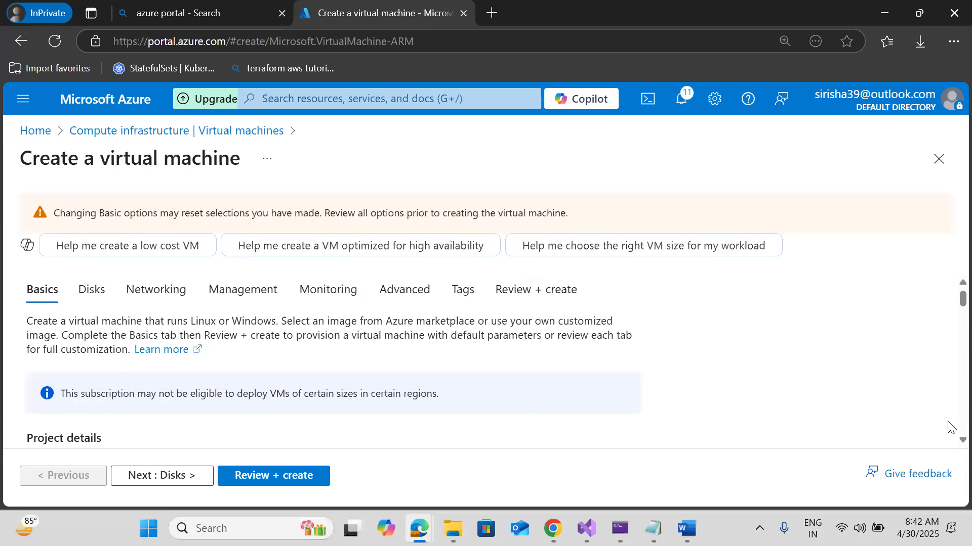
{"action": "scroll", "coordinate": [950, 446], "scroll_direction": "down", "scroll_amount": 5}
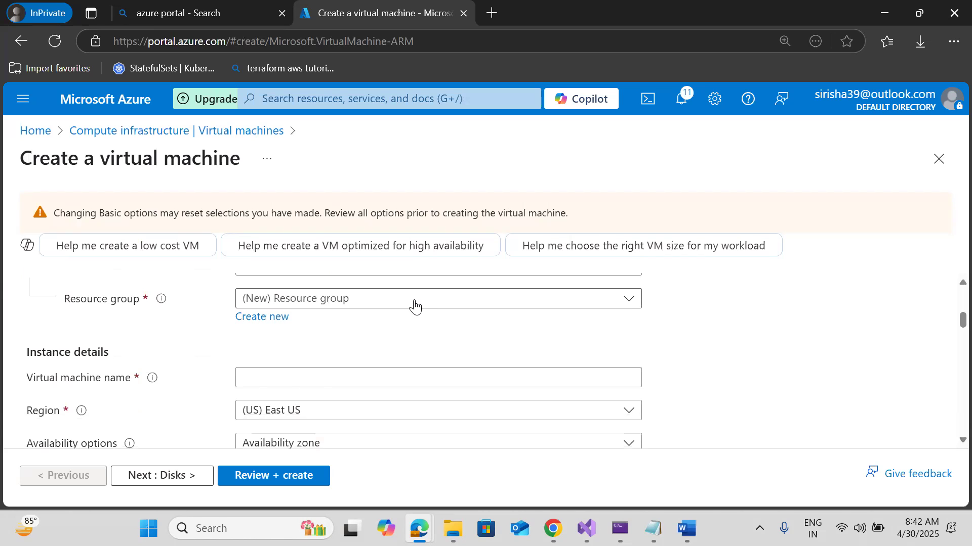
{"action": "left_click", "coordinate": [413, 303]}
{"action": "left_click", "coordinate": [269, 356]}
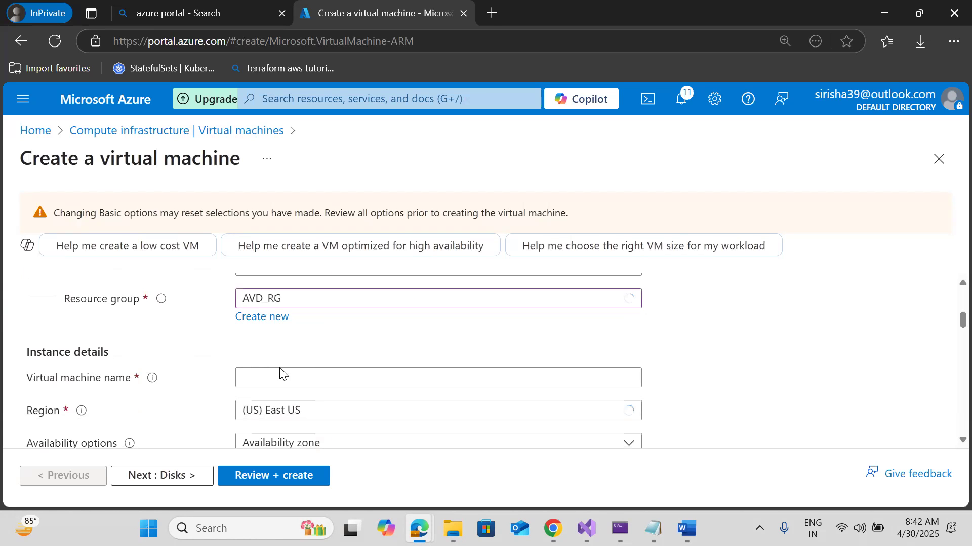
{"action": "left_click", "coordinate": [271, 381]}
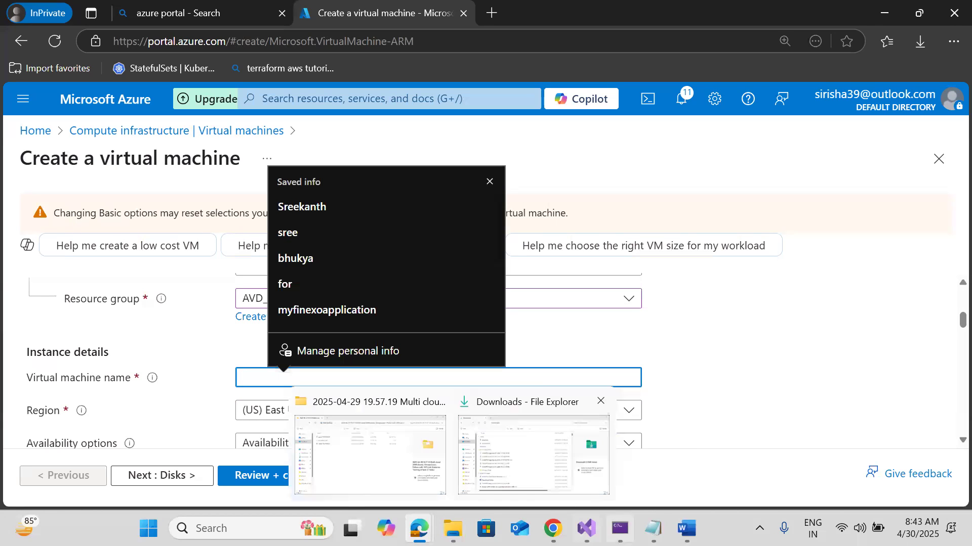
Select the storage password line in Notepad, then return to the Create a virtual machine page.
{"action": "left_click", "coordinate": [653, 529]}
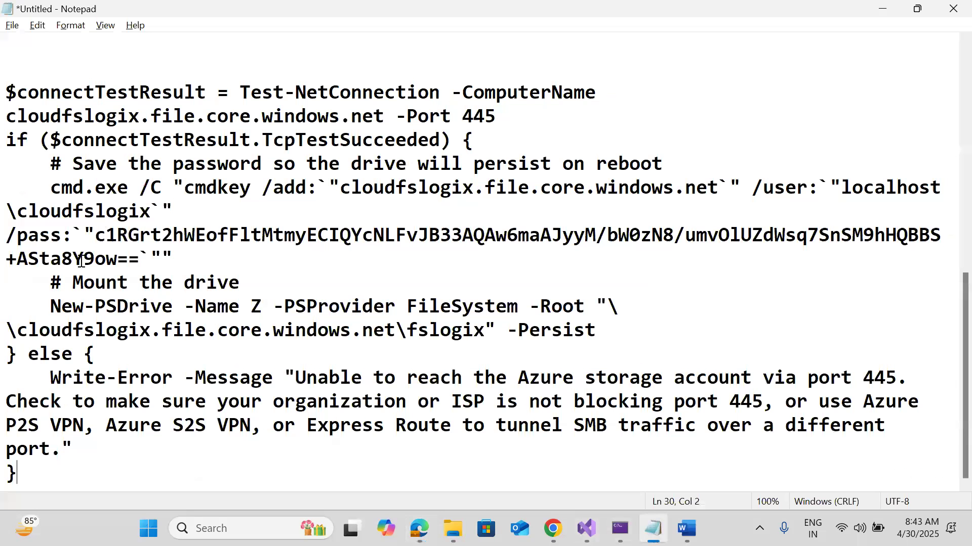
{"action": "left_click_drag", "start_coordinate": [181, 255], "coordinate": [8, 236]}
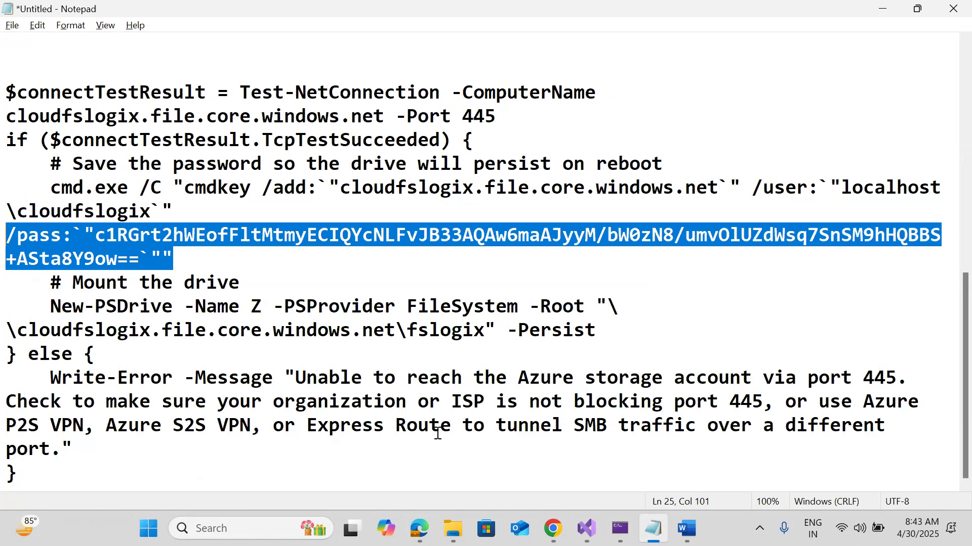
{"action": "mouse_move", "coordinate": [418, 529]}
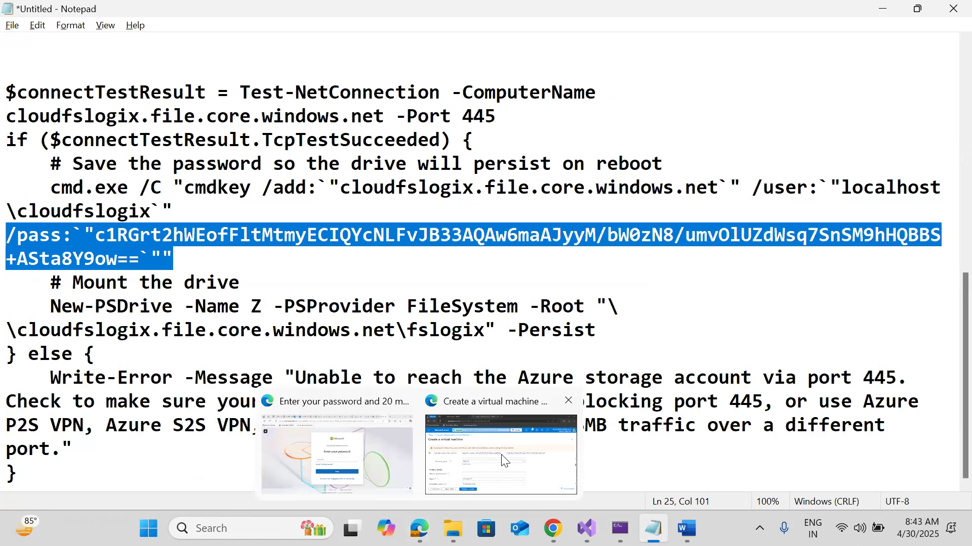
{"action": "left_click", "coordinate": [502, 461]}
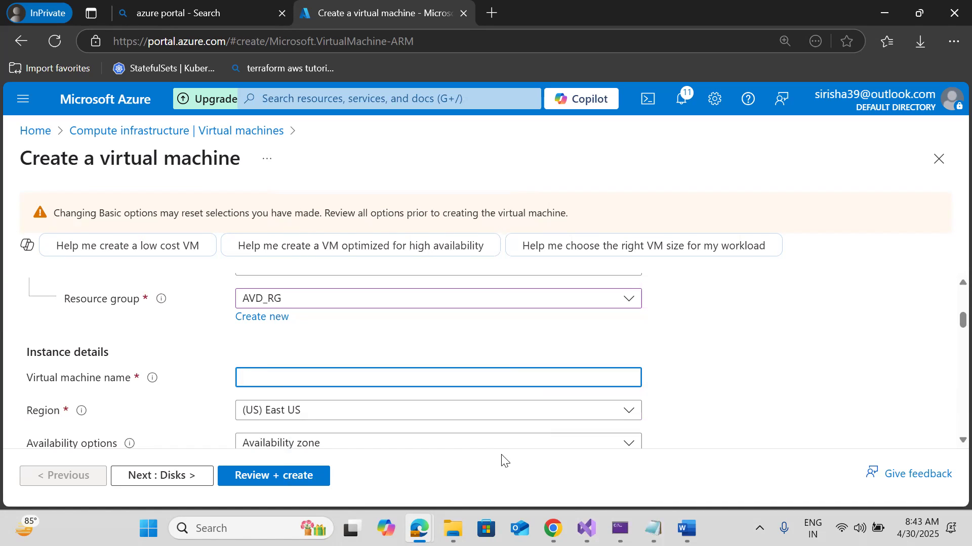
Name the virtual machine myvirtualvm.
{"action": "left_click", "coordinate": [309, 375]}
{"action": "type", "text": "myvirtualvm"}
{"action": "left_click", "coordinate": [779, 354]}
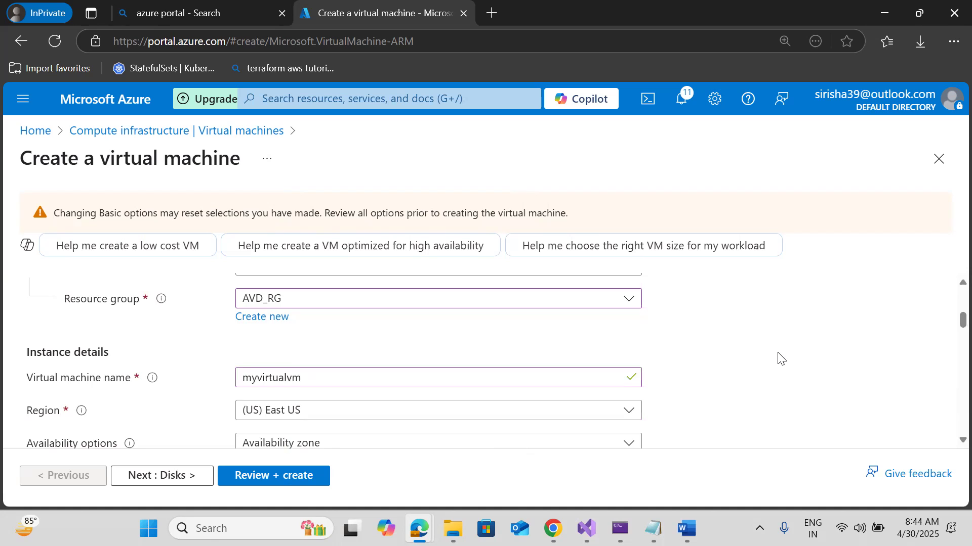
Choose Windows Server 2019 Datacenter - x64 Gen2 as the VM image.
{"action": "scroll", "coordinate": [779, 356], "scroll_direction": "down", "scroll_amount": 3}
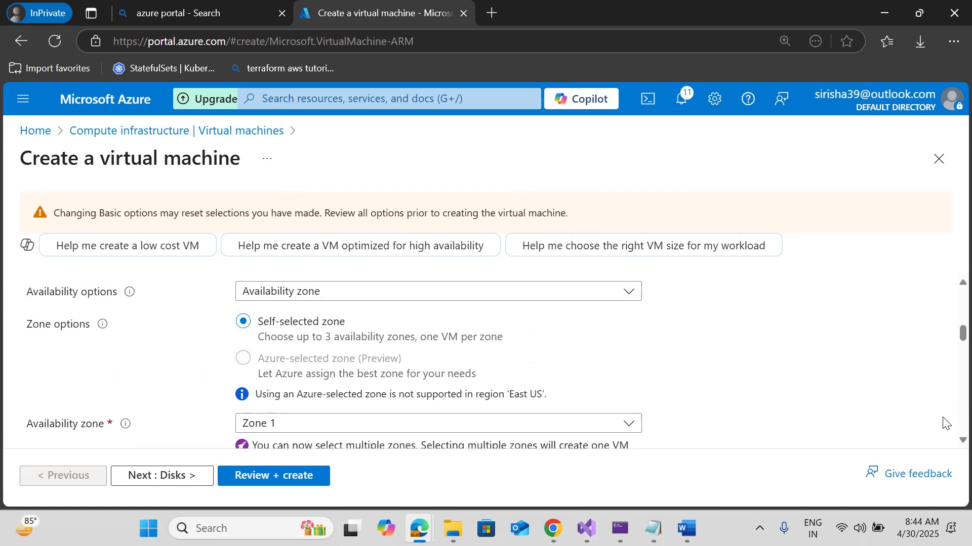
{"action": "scroll", "coordinate": [950, 442], "scroll_direction": "down", "scroll_amount": 2}
{"action": "scroll", "coordinate": [950, 442], "scroll_direction": "down", "scroll_amount": 3}
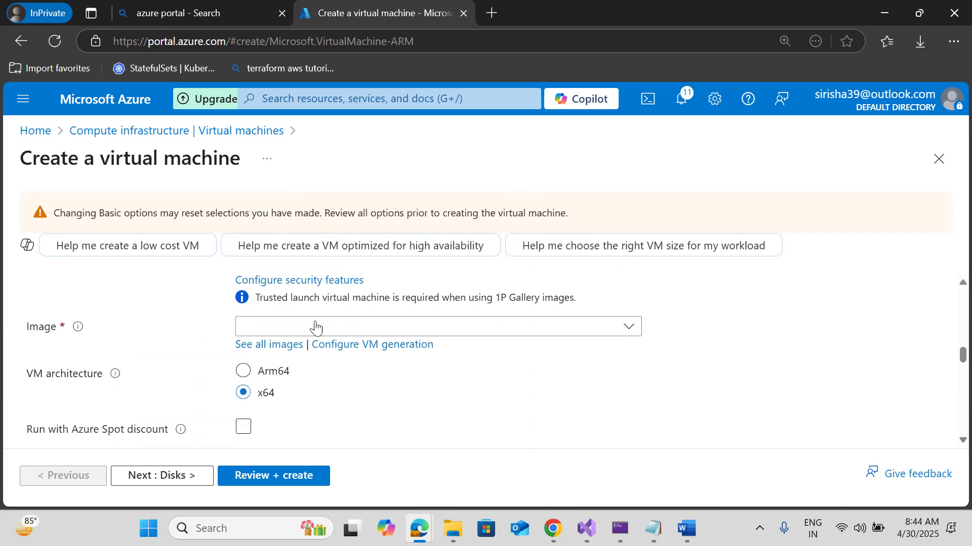
{"action": "left_click", "coordinate": [280, 334]}
{"action": "left_click", "coordinate": [636, 274]}
{"action": "left_click", "coordinate": [636, 275]}
{"action": "left_click", "coordinate": [636, 275]}
{"action": "left_click", "coordinate": [636, 274]}
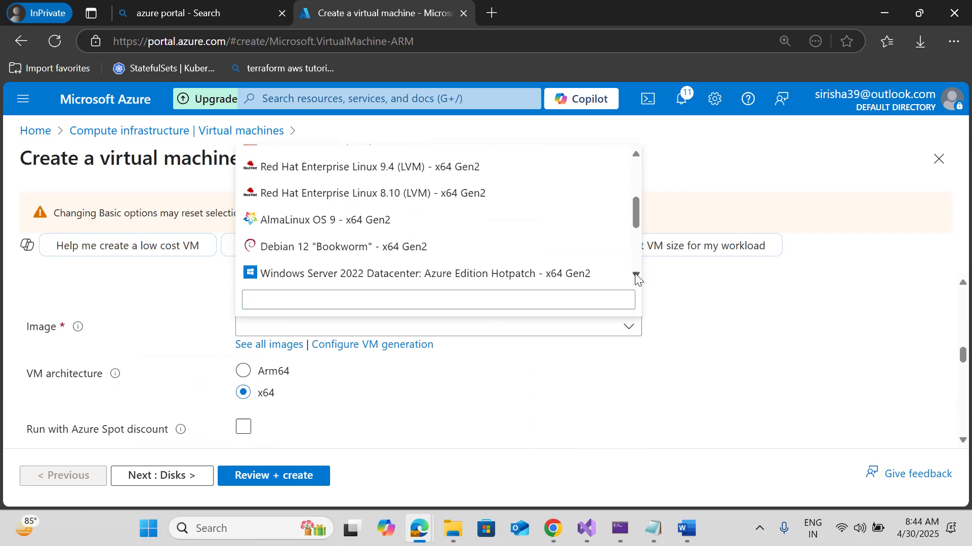
{"action": "left_click", "coordinate": [636, 275]}
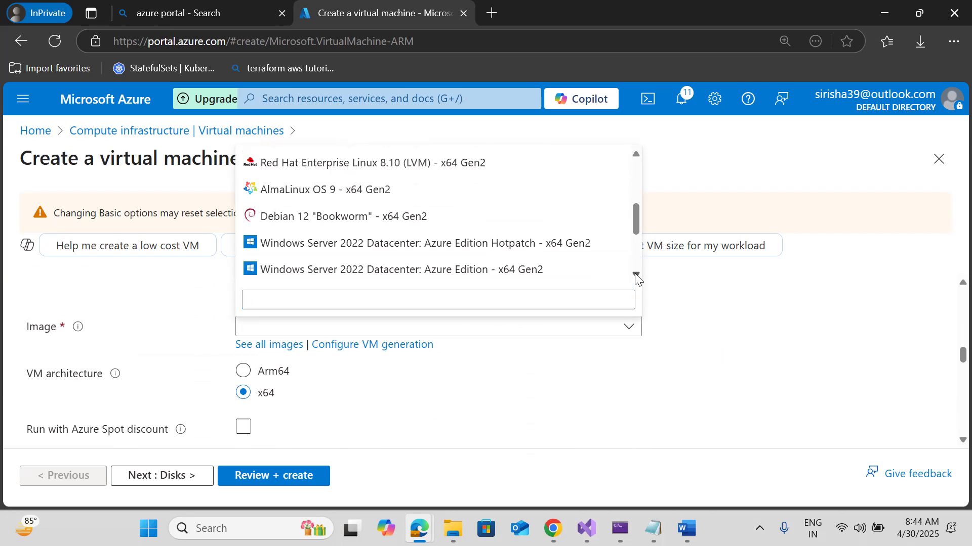
{"action": "left_click", "coordinate": [636, 275]}
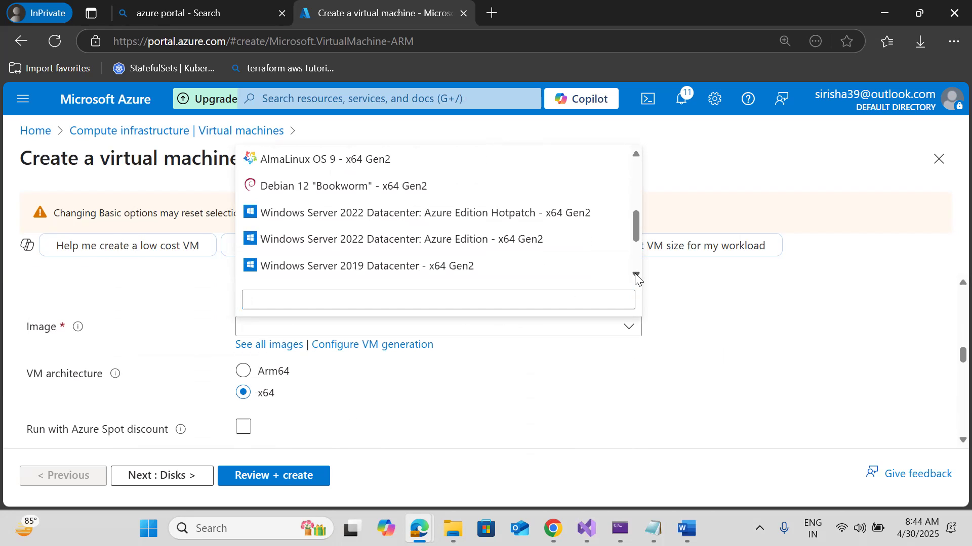
{"action": "left_click", "coordinate": [636, 275]}
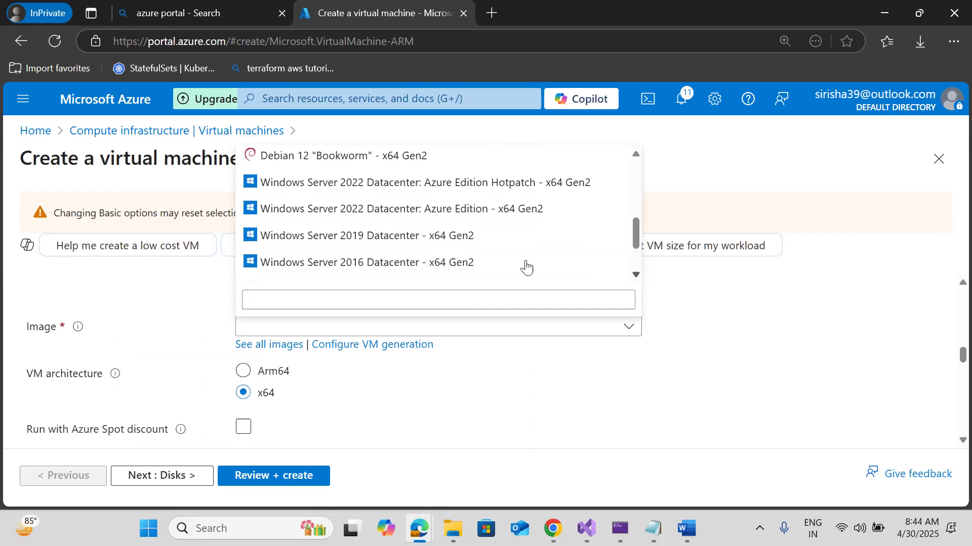
{"action": "left_click", "coordinate": [414, 238]}
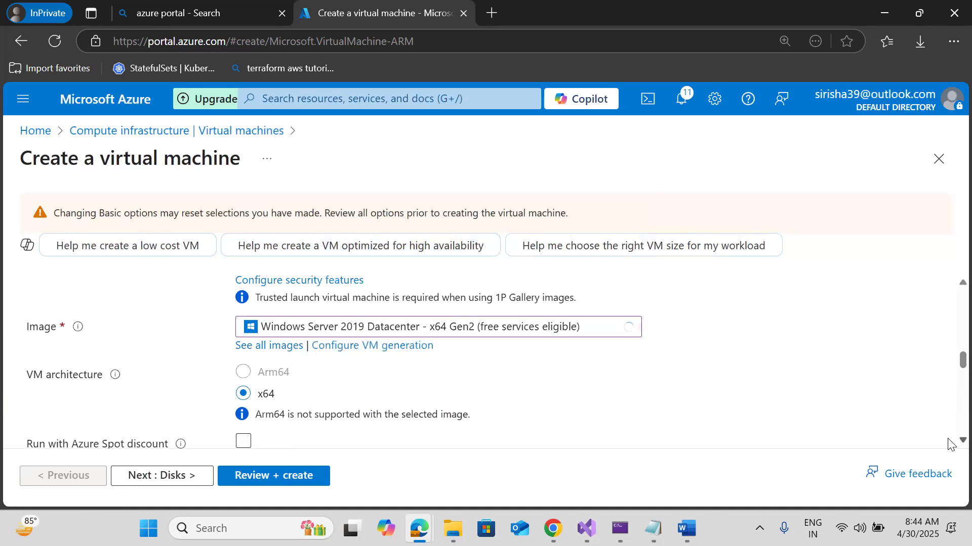
{"action": "scroll", "coordinate": [949, 444], "scroll_direction": "down", "scroll_amount": 1}
{"action": "scroll", "coordinate": [948, 444], "scroll_direction": "down", "scroll_amount": 1}
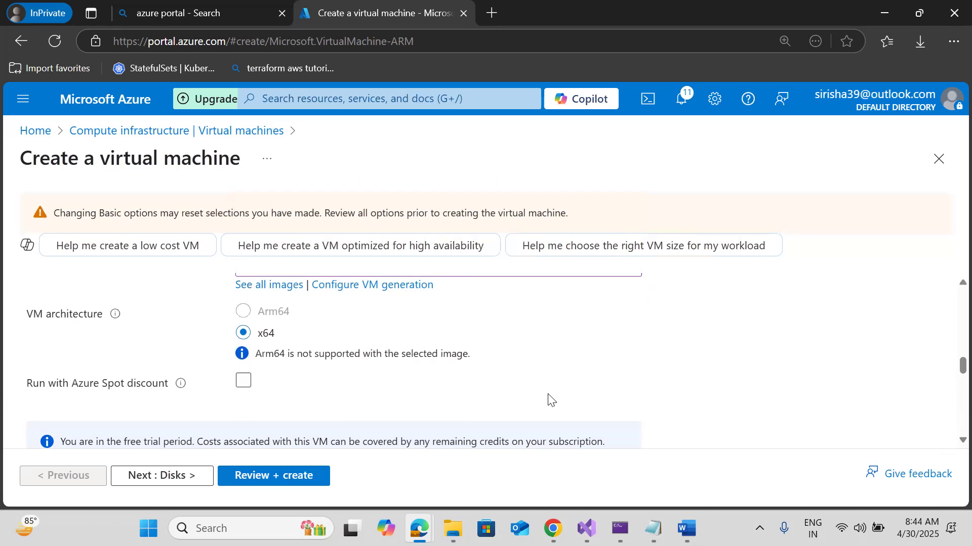
{"action": "left_click", "coordinate": [162, 473]}
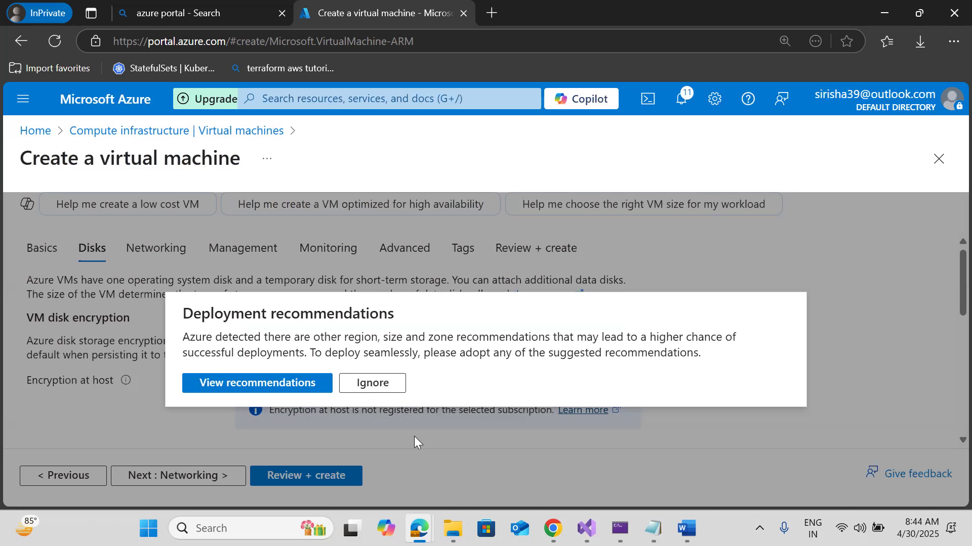
{"action": "left_click", "coordinate": [373, 384]}
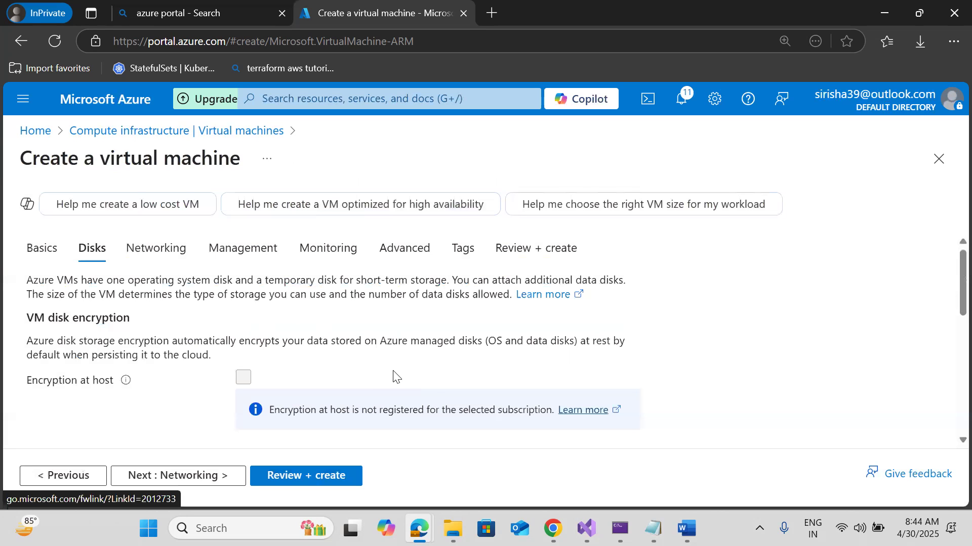
{"action": "left_click", "coordinate": [172, 478]}
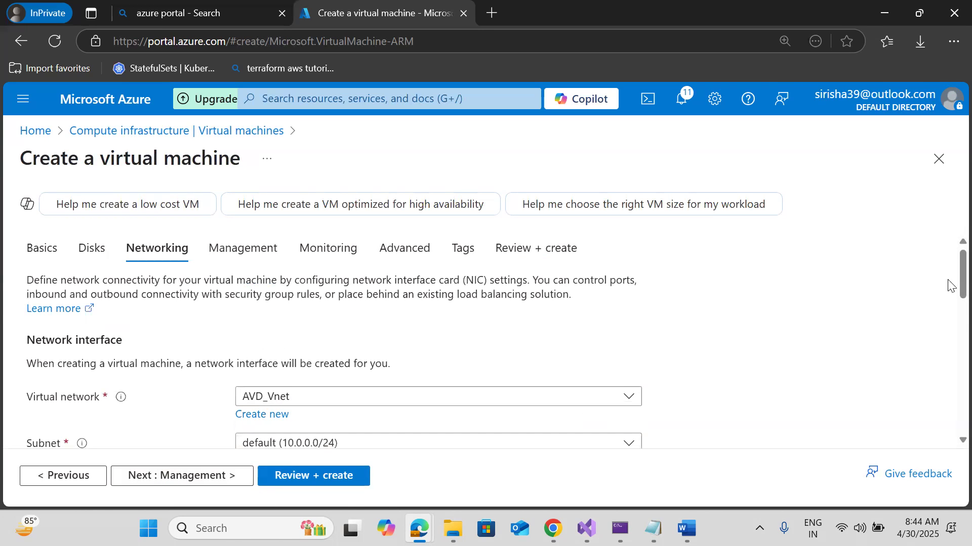
{"action": "left_click_drag", "start_coordinate": [949, 281], "coordinate": [949, 370]}
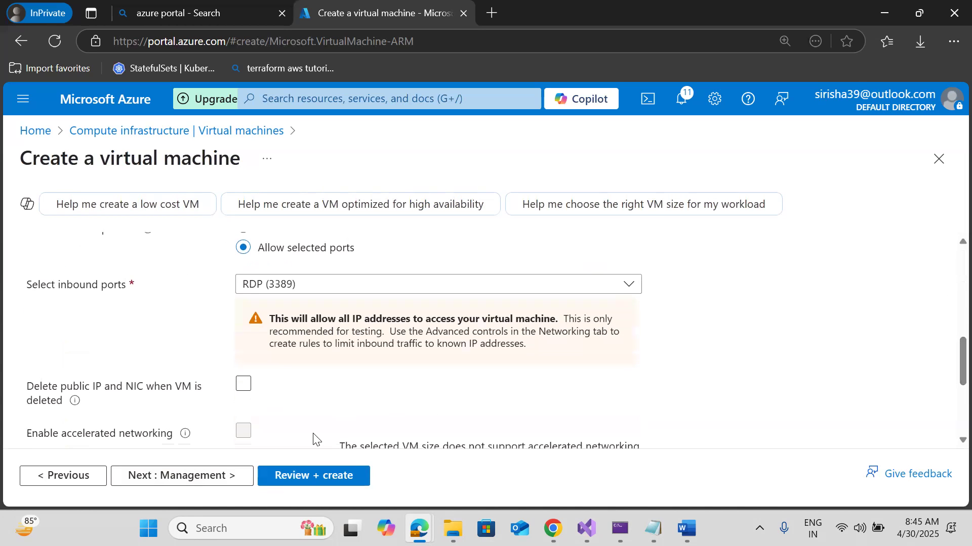
{"action": "left_click", "coordinate": [186, 477]}
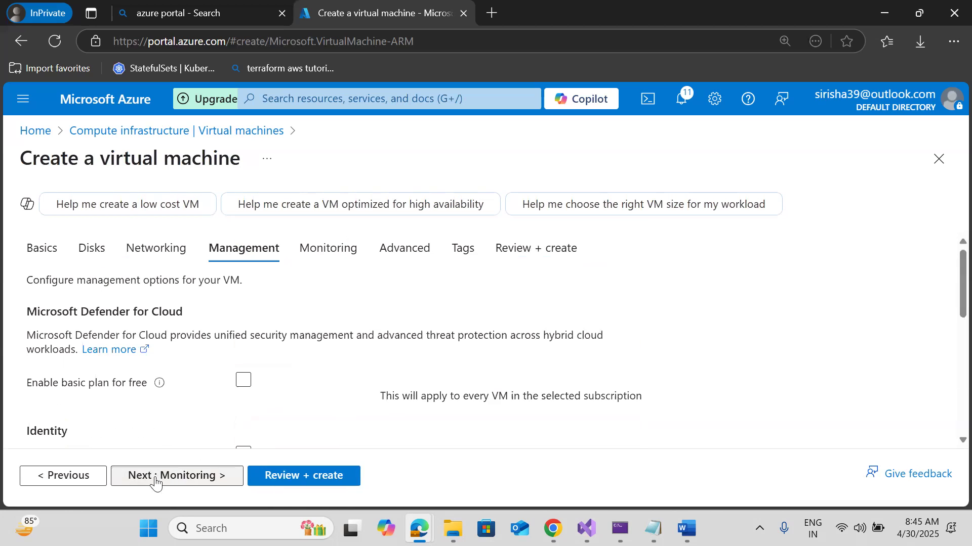
{"action": "left_click", "coordinate": [80, 477]}
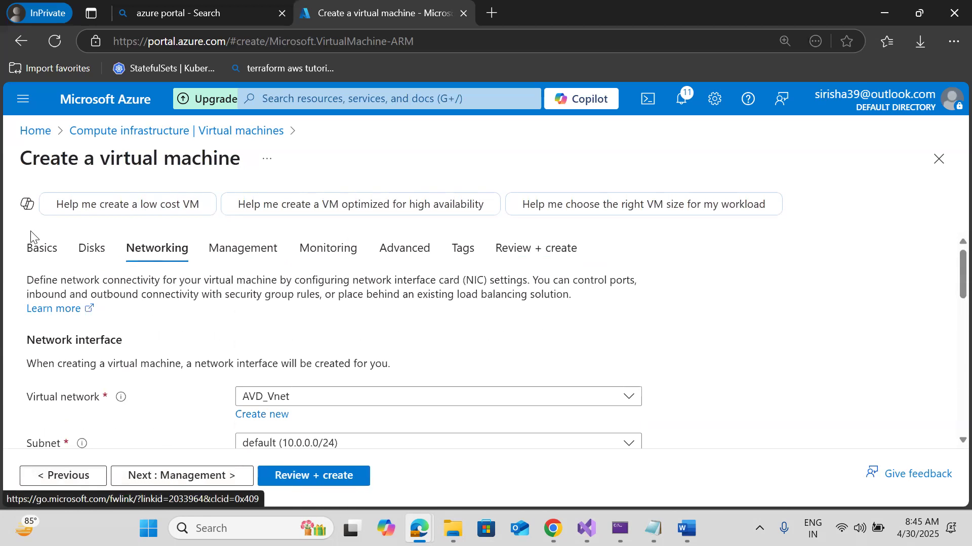
{"action": "left_click", "coordinate": [41, 248]}
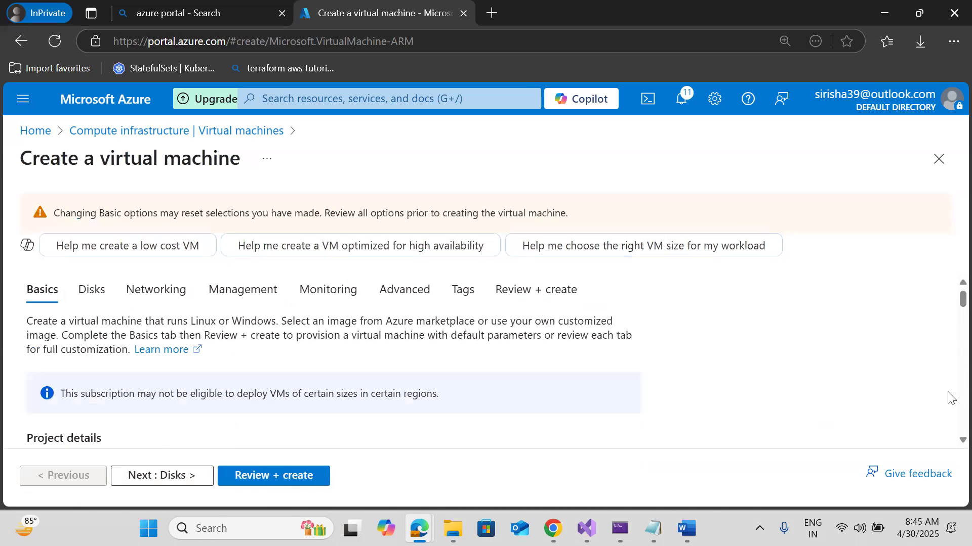
Browse the available VM sizes, then return to the creation form unchanged.
{"action": "scroll", "coordinate": [949, 429], "scroll_direction": "down", "scroll_amount": 10}
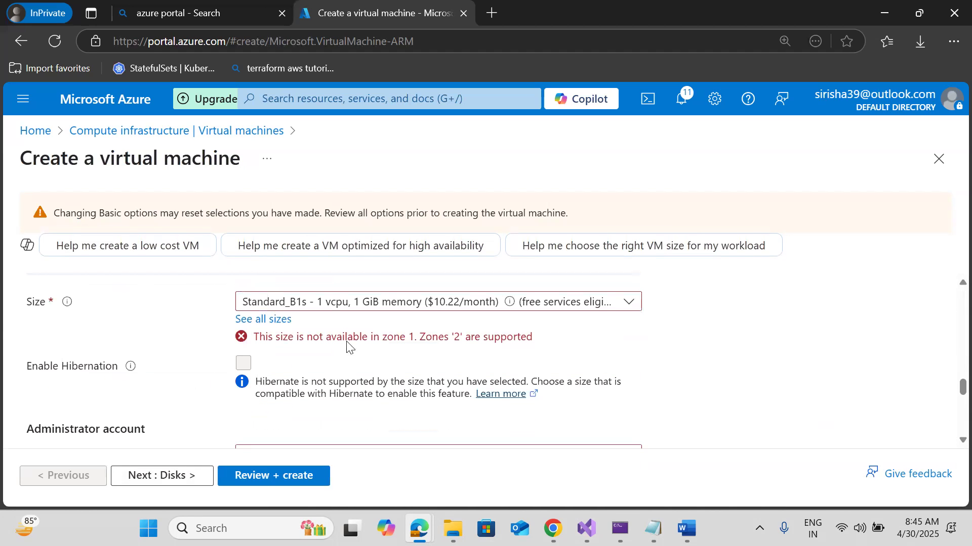
{"action": "left_click", "coordinate": [262, 322]}
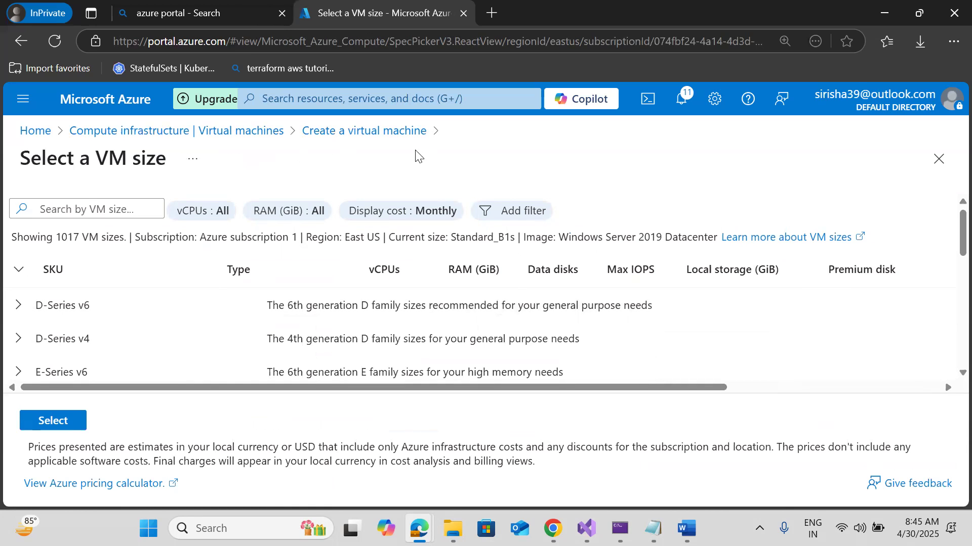
{"action": "left_click", "coordinate": [379, 132]}
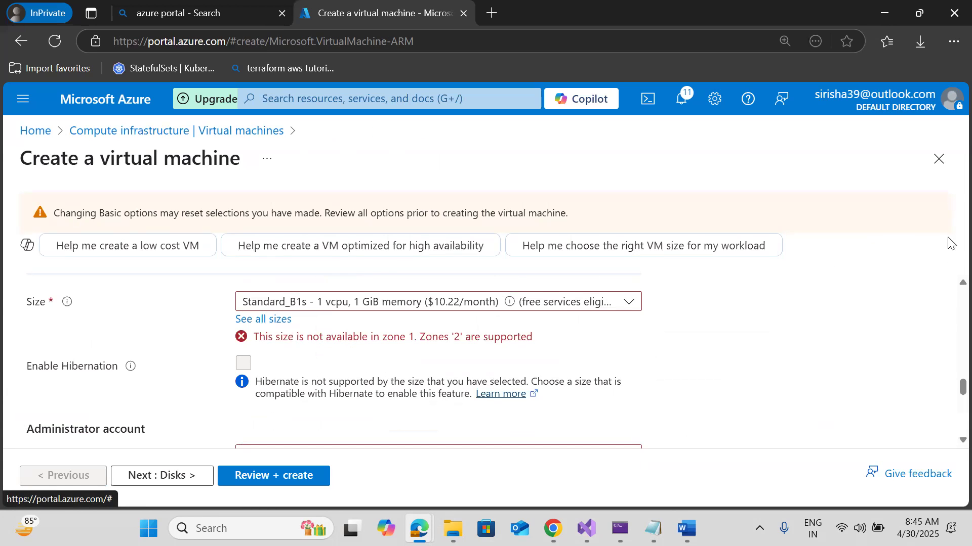
Set the availability zone to Zone 2 only, removing Zone 1.
{"action": "scroll", "coordinate": [951, 285], "scroll_direction": "up", "scroll_amount": 4}
{"action": "scroll", "coordinate": [951, 286], "scroll_direction": "up", "scroll_amount": 4}
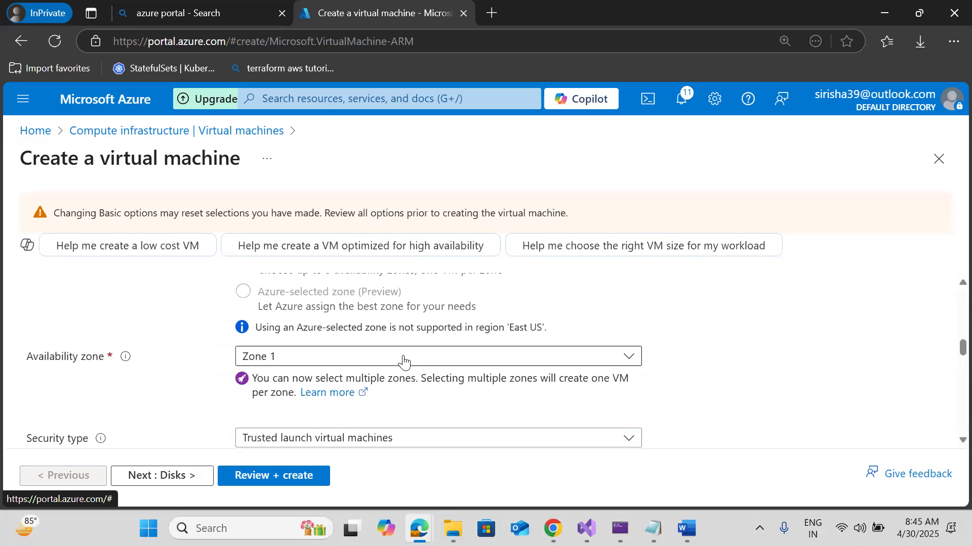
{"action": "left_click", "coordinate": [403, 356]}
{"action": "left_click", "coordinate": [246, 406]}
{"action": "left_click", "coordinate": [428, 365]}
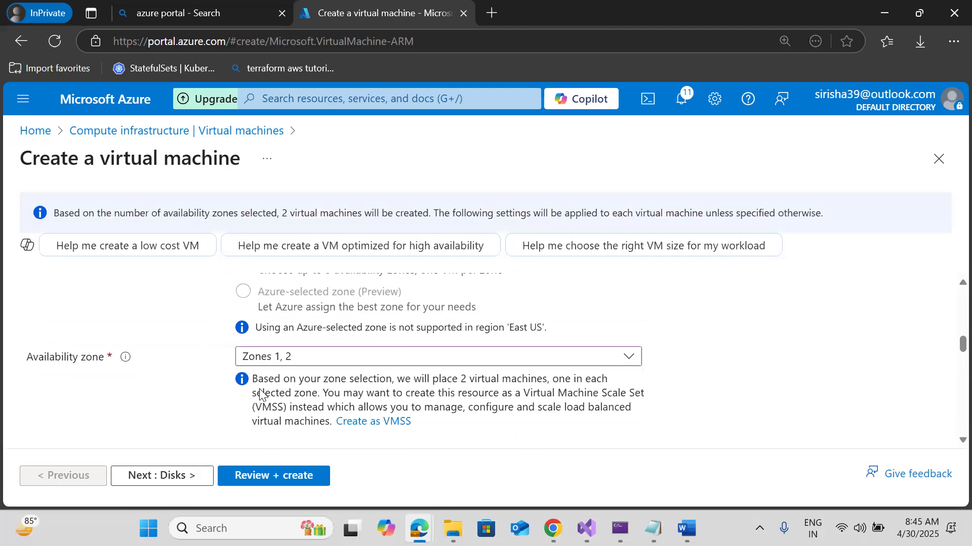
{"action": "left_click", "coordinate": [357, 362]}
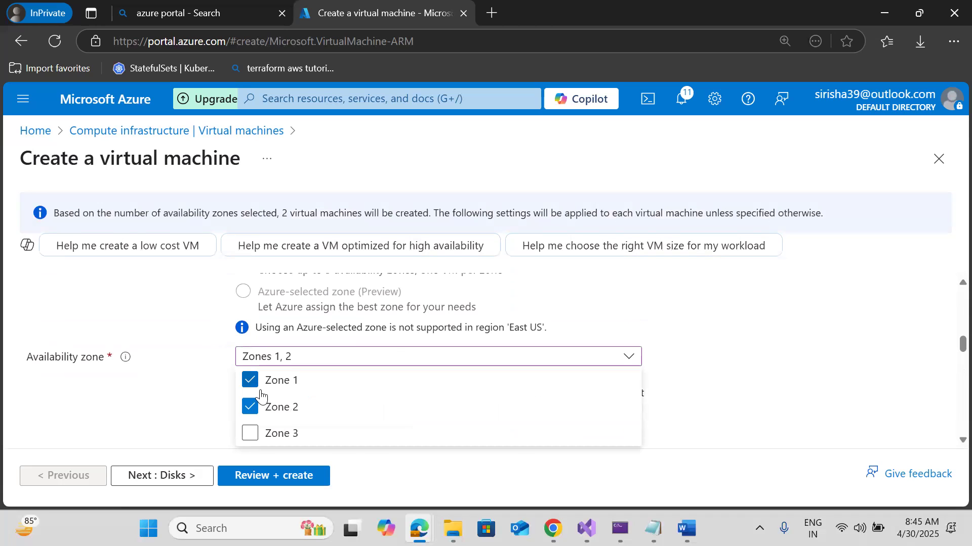
{"action": "left_click", "coordinate": [246, 380]}
{"action": "left_click", "coordinate": [854, 380]}
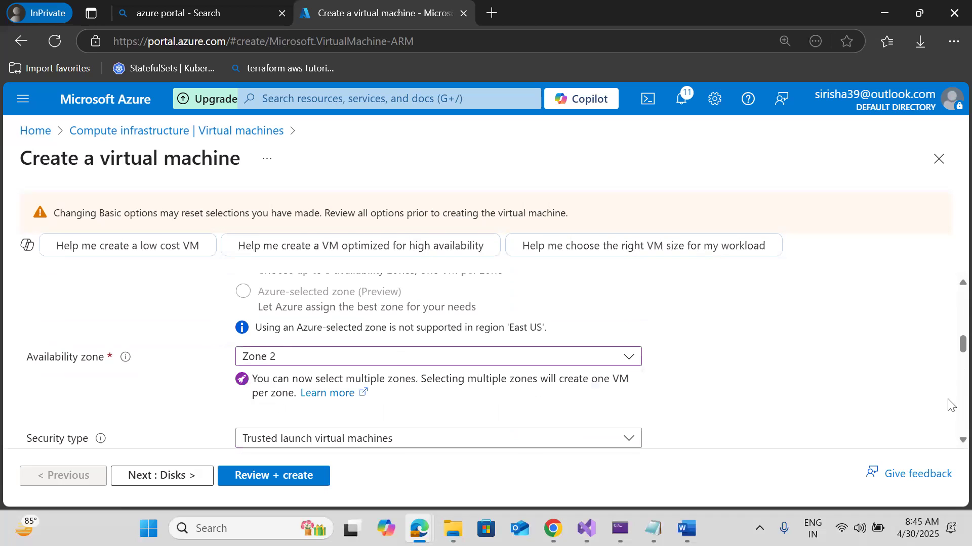
Enter administrator username azureuser with a matching password, keeping RDP (3389) as inbound port.
{"action": "scroll", "coordinate": [951, 449], "scroll_direction": "down", "scroll_amount": 3}
{"action": "scroll", "coordinate": [950, 449], "scroll_direction": "down", "scroll_amount": 6}
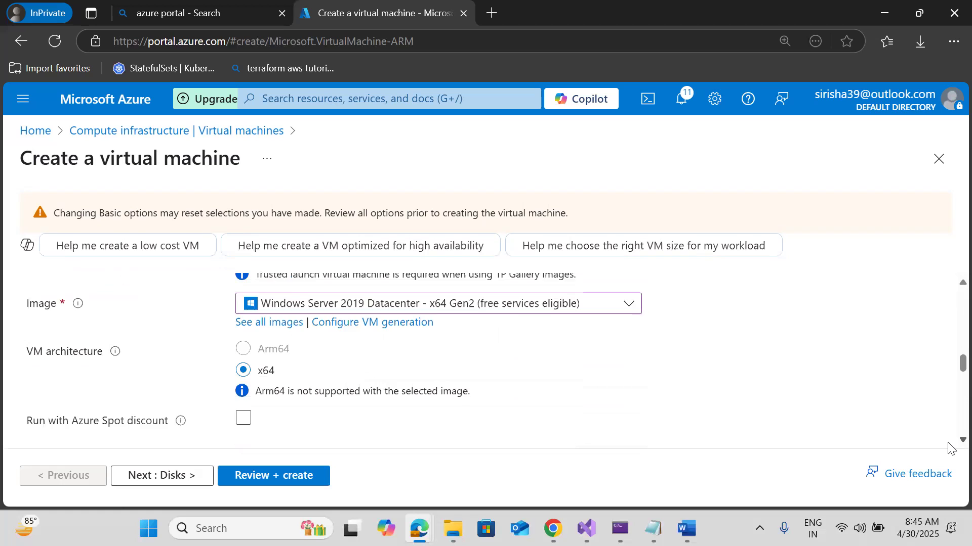
{"action": "scroll", "coordinate": [950, 449], "scroll_direction": "down", "scroll_amount": 2}
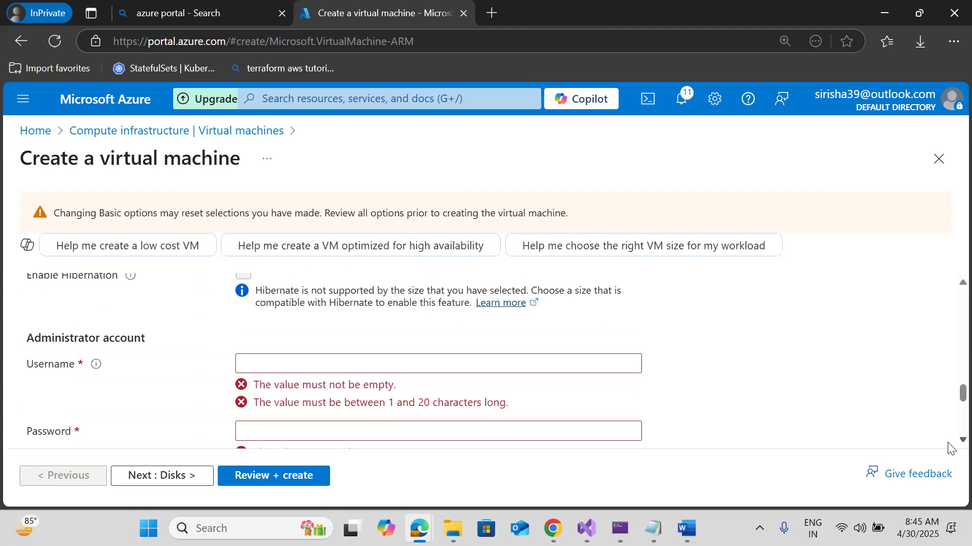
{"action": "left_click", "coordinate": [316, 346]}
{"action": "type", "text": "azureuser"}
{"action": "key", "text": "Tab"}
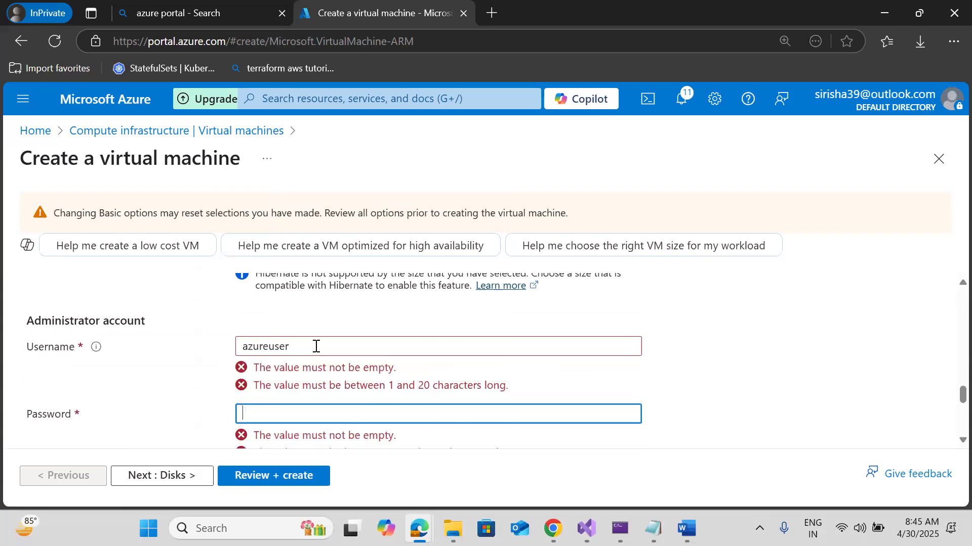
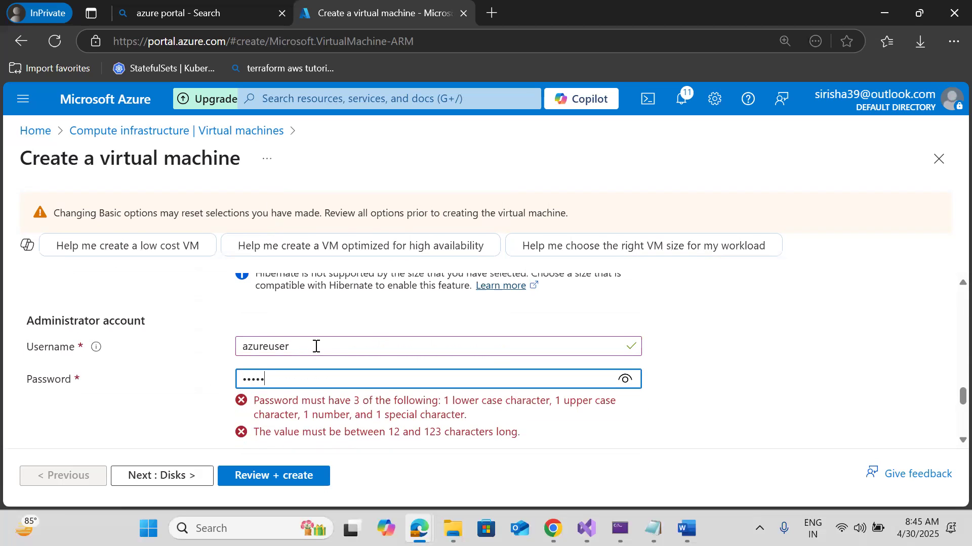
{"action": "left_click", "coordinate": [252, 409]}
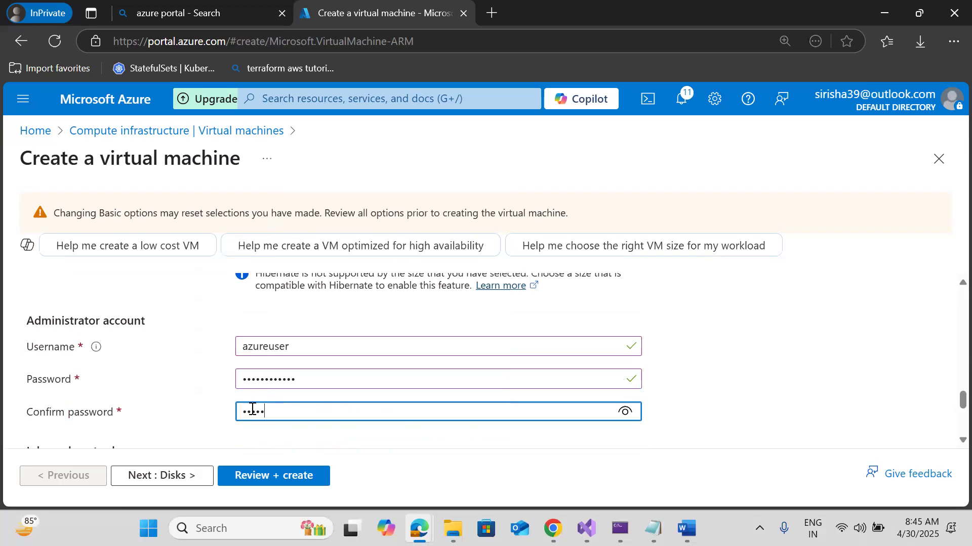
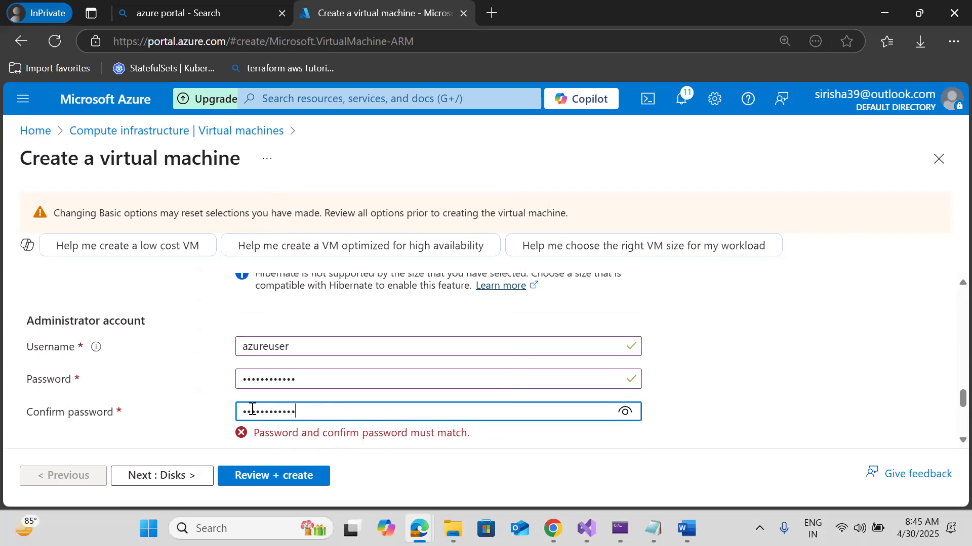
{"action": "left_click", "coordinate": [764, 441]}
{"action": "scroll", "coordinate": [768, 440], "scroll_direction": "down", "scroll_amount": 5}
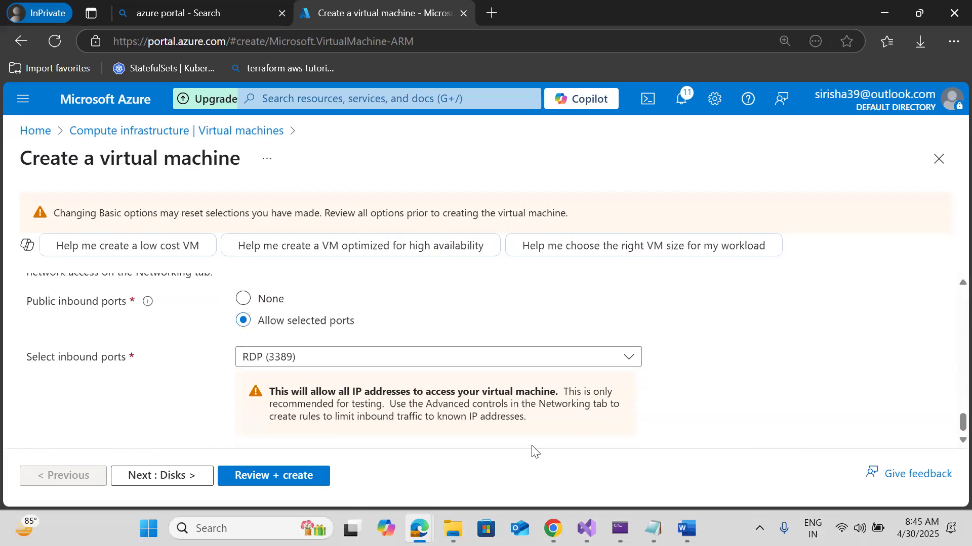
{"action": "left_click", "coordinate": [172, 483]}
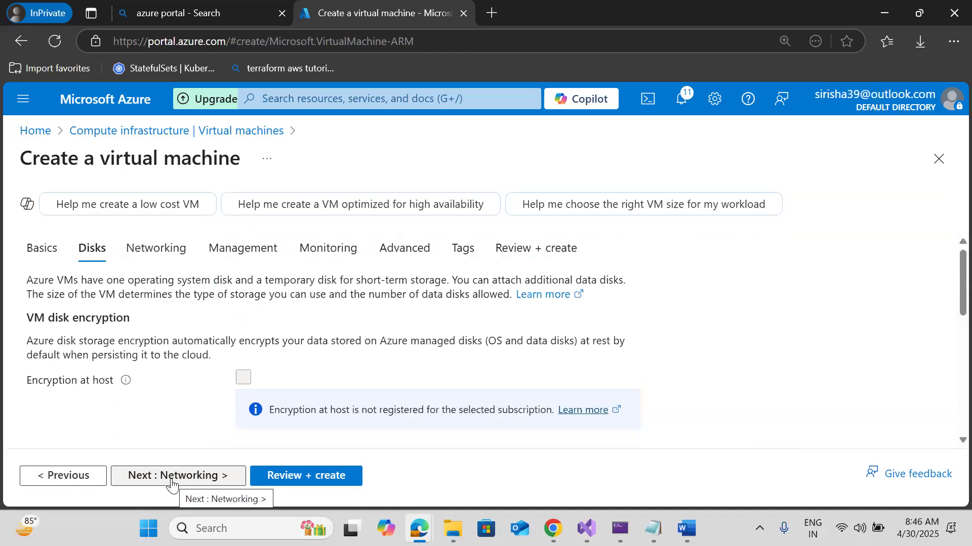
Advance through Networking, Management and Monitoring to Review + create, where validation passes.
{"action": "left_click", "coordinate": [172, 484]}
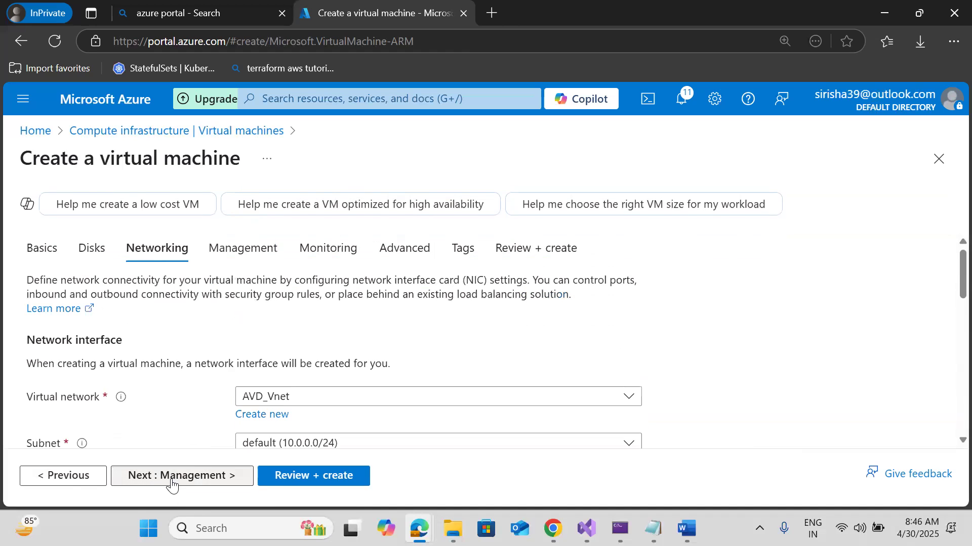
{"action": "left_click", "coordinate": [172, 484]}
{"action": "left_click", "coordinate": [172, 484]}
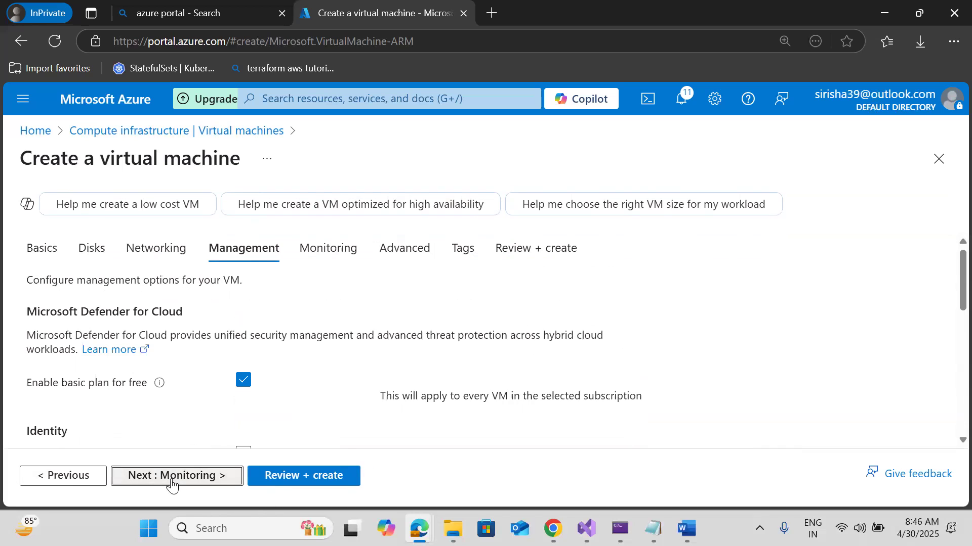
{"action": "left_click", "coordinate": [271, 477]}
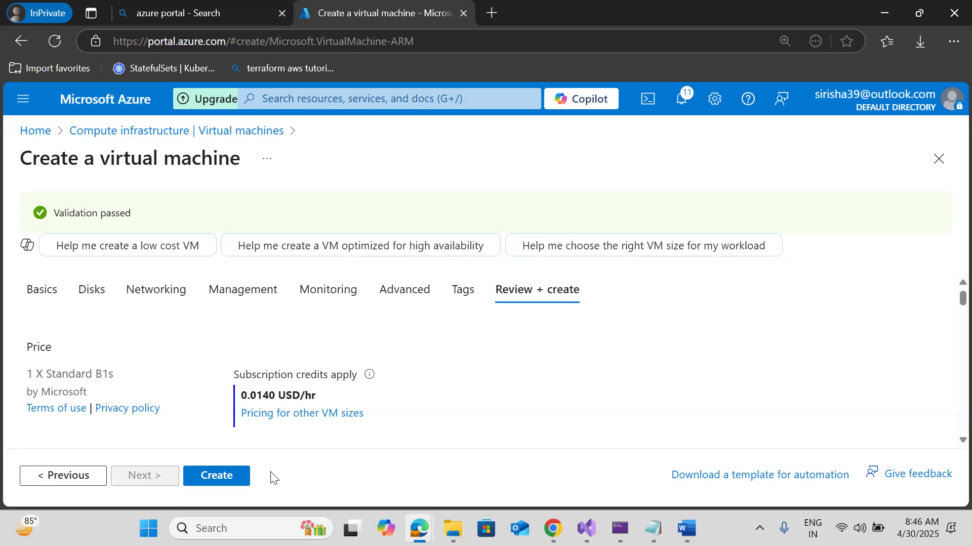
Create myvirtualvm and open its overview once the deployment succeeds.
{"action": "left_click", "coordinate": [216, 479]}
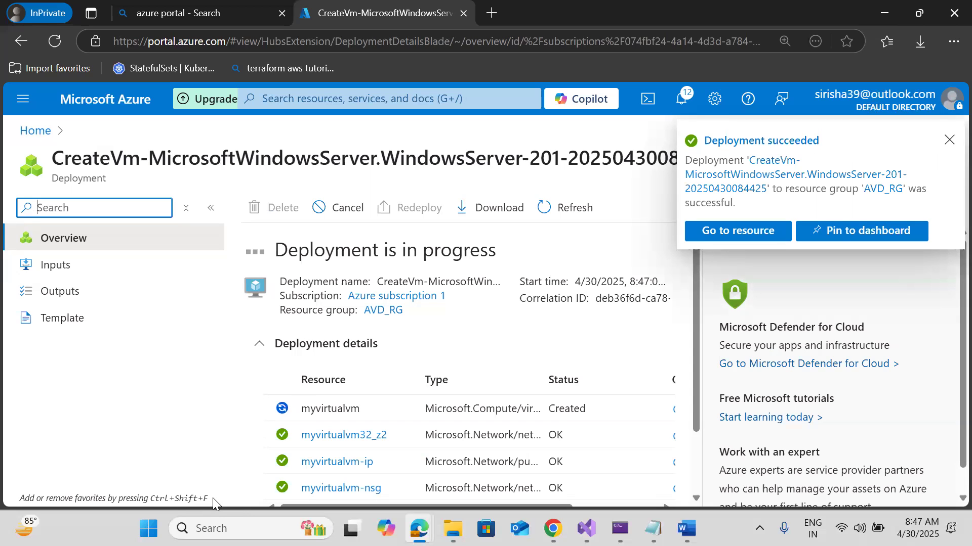
{"action": "left_click", "coordinate": [720, 235]}
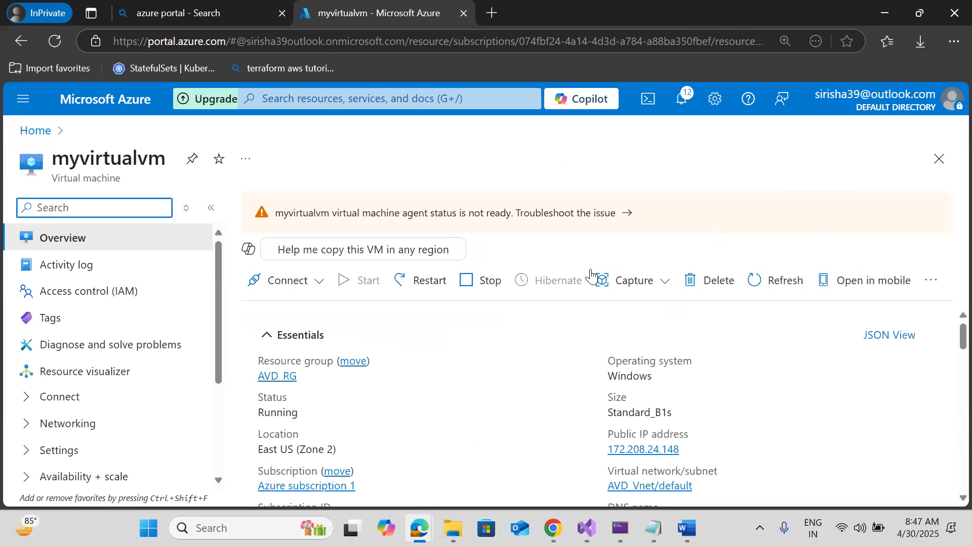
Copy the VM's public IP and connect to 172.208.24.148 with mstsc.
{"action": "left_click", "coordinate": [692, 455]}
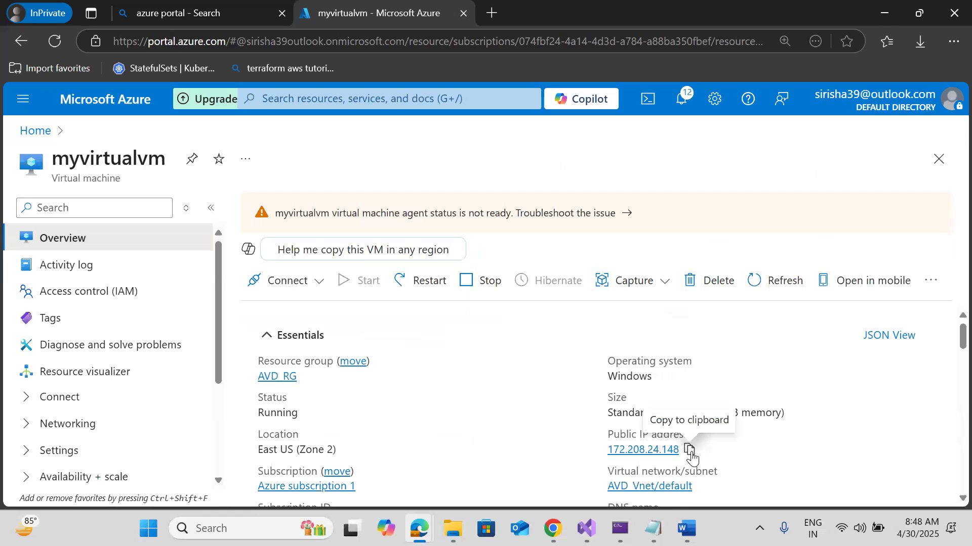
{"action": "left_click", "coordinate": [224, 528]}
{"action": "type", "text": "mstsc"}
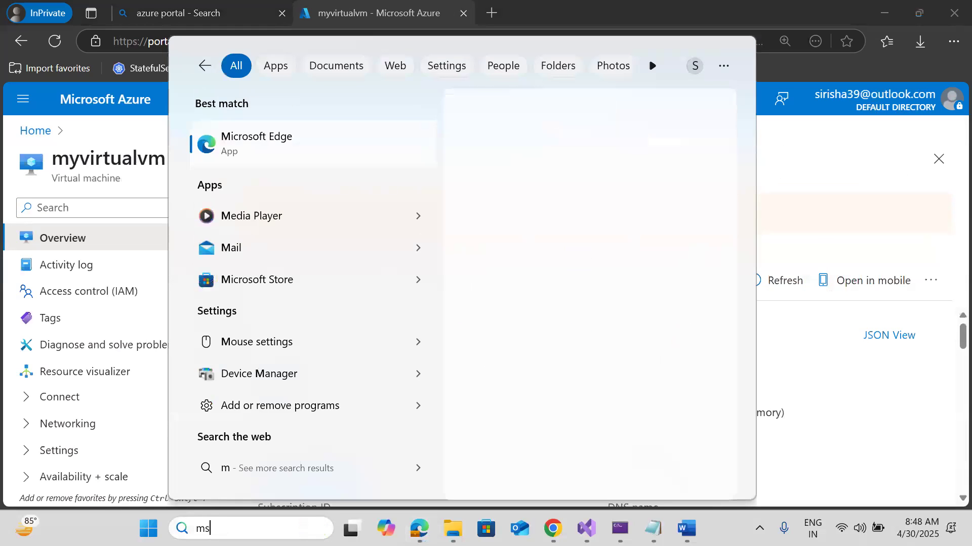
{"action": "key", "text": "Return"}
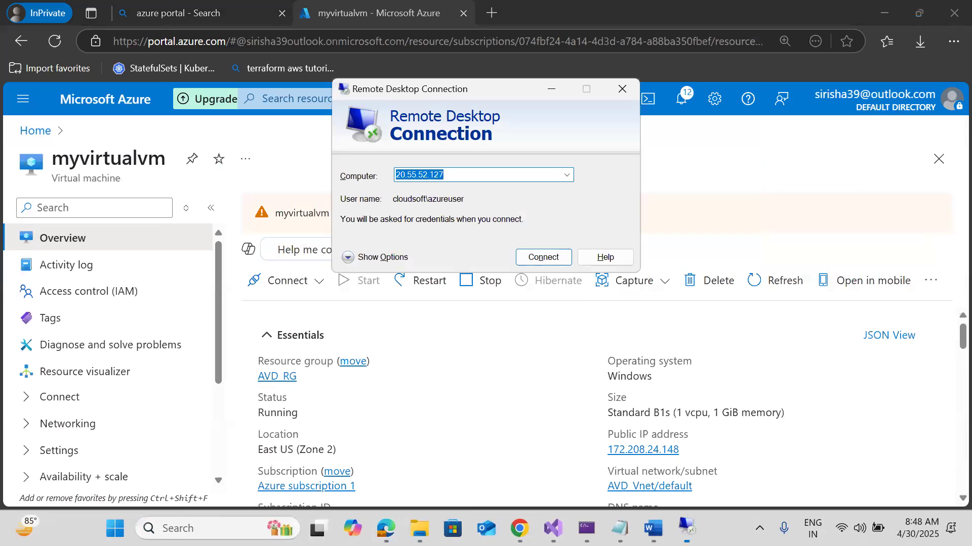
{"action": "key", "text": "ctrl+v"}
{"action": "key", "text": "Return"}
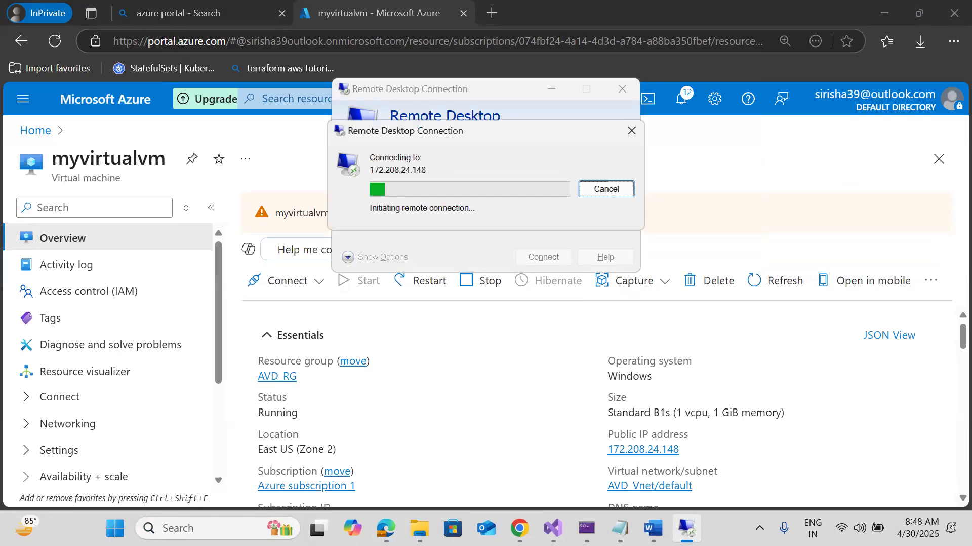
Sign in as azureuser with the admin password and accept the certificate warning.
{"action": "type", "text": "azureuser"}
{"action": "key", "text": "Tab"}
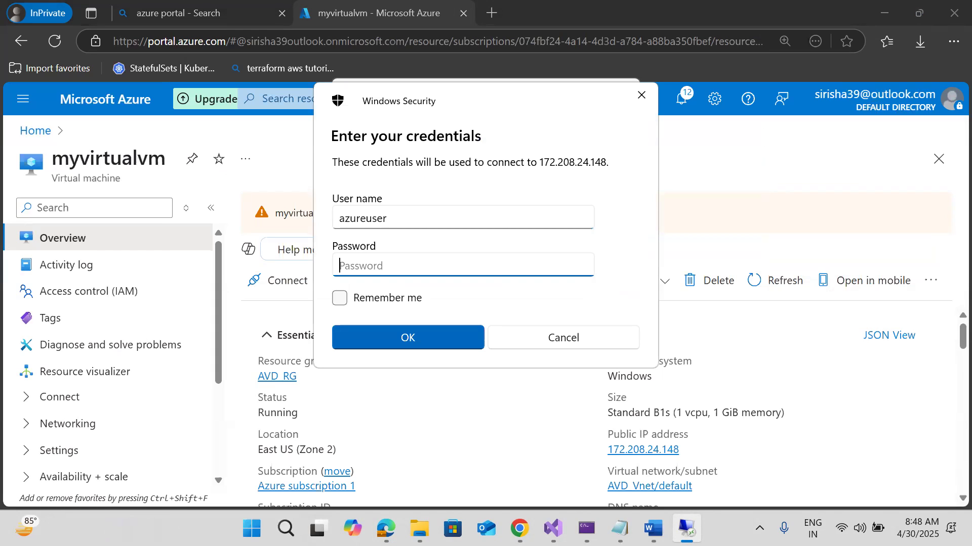
{"action": "type", "text": "••••••••••••"}
{"action": "key", "text": "Return"}
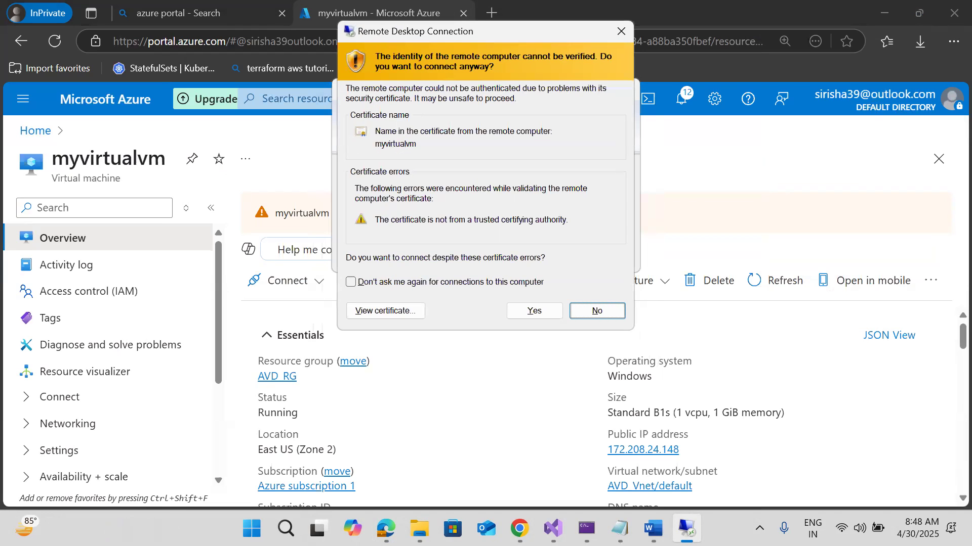
{"action": "left_click", "coordinate": [546, 310]}
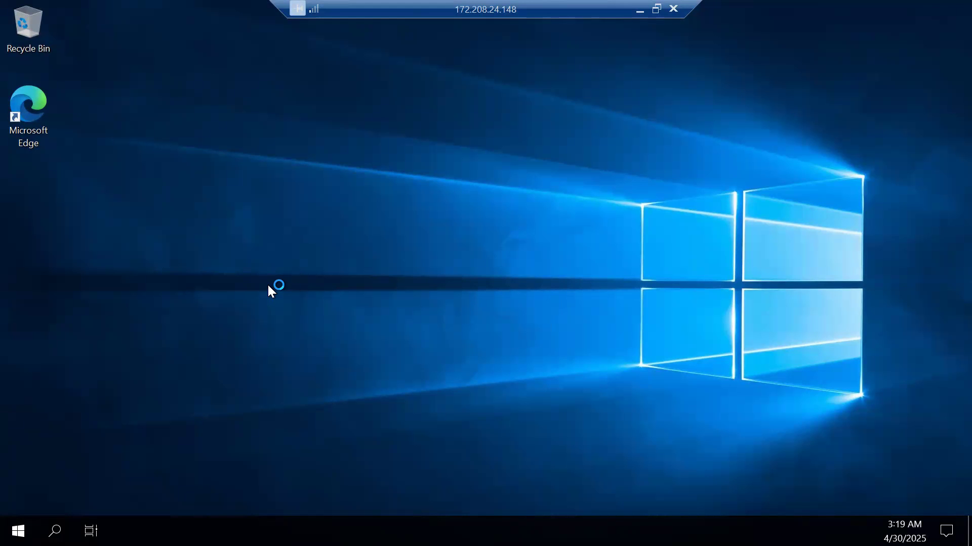
Minimize the remote session plus the browser, Notepad, Chrome and Word windows to reveal Downloads.
{"action": "left_click", "coordinate": [636, 13]}
{"action": "left_click", "coordinate": [879, 9]}
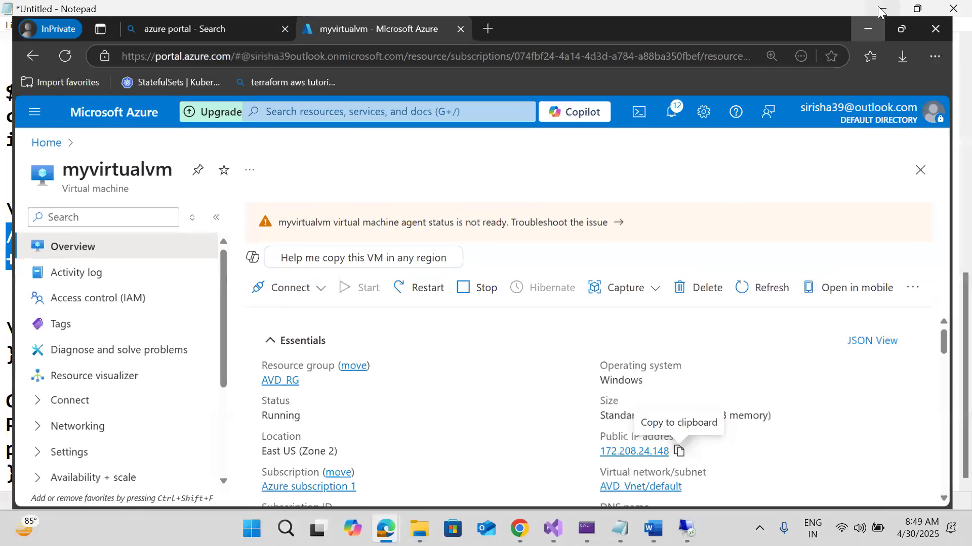
{"action": "left_click", "coordinate": [879, 9]}
{"action": "left_click", "coordinate": [880, 11]}
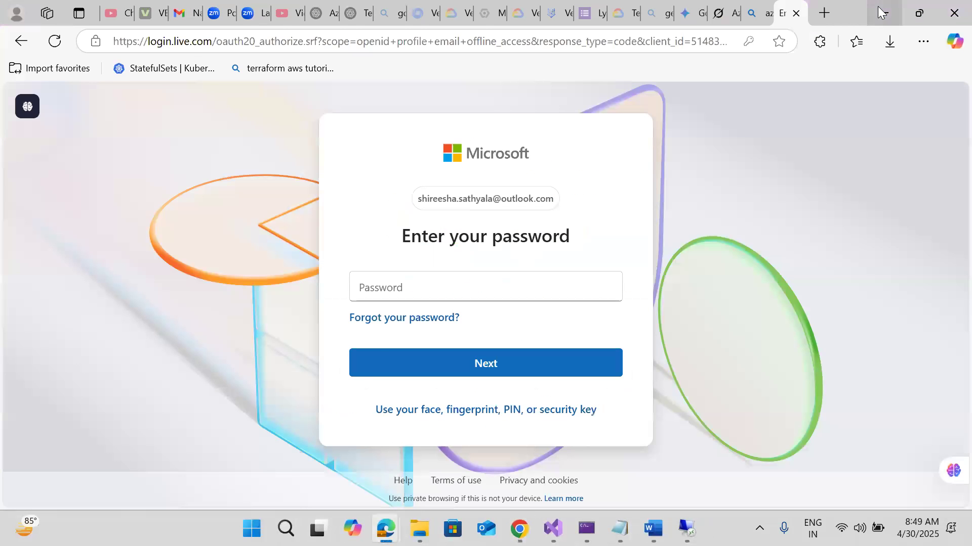
{"action": "left_click", "coordinate": [878, 10]}
{"action": "left_click", "coordinate": [879, 10]}
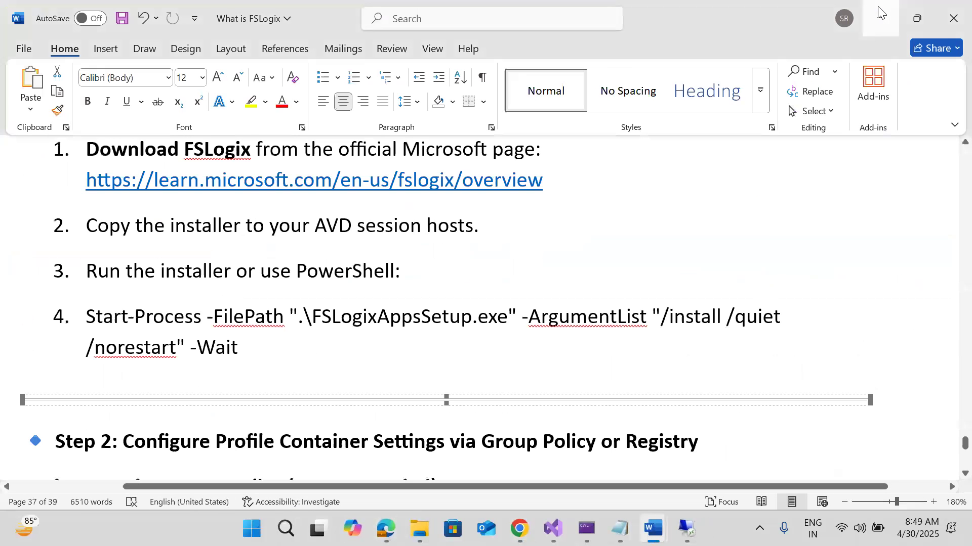
{"action": "left_click", "coordinate": [880, 11]}
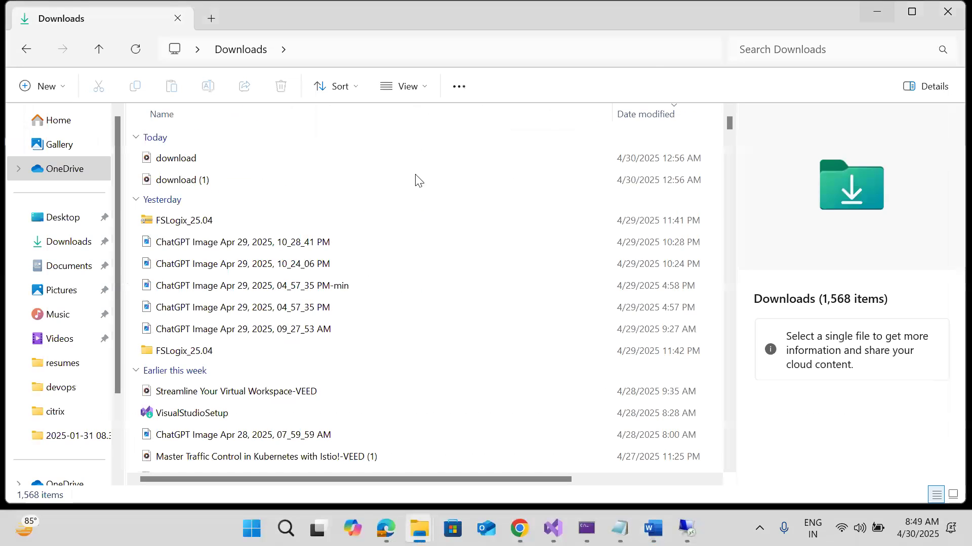
Copy the FSLogix_25.04 folder from Downloads and return to the remote VM session.
{"action": "left_click", "coordinate": [188, 356]}
{"action": "right_click", "coordinate": [189, 354]}
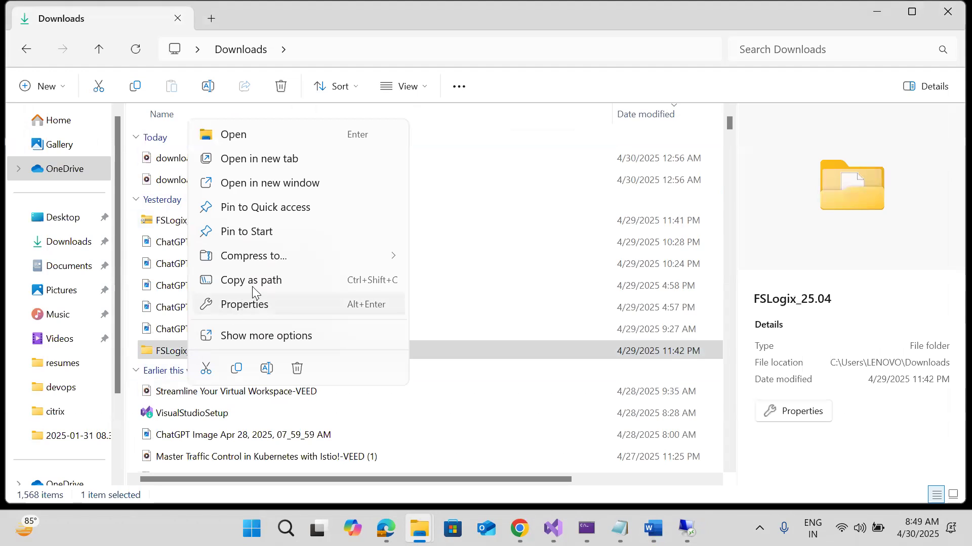
{"action": "left_click", "coordinate": [234, 373]}
{"action": "left_click", "coordinate": [687, 529]}
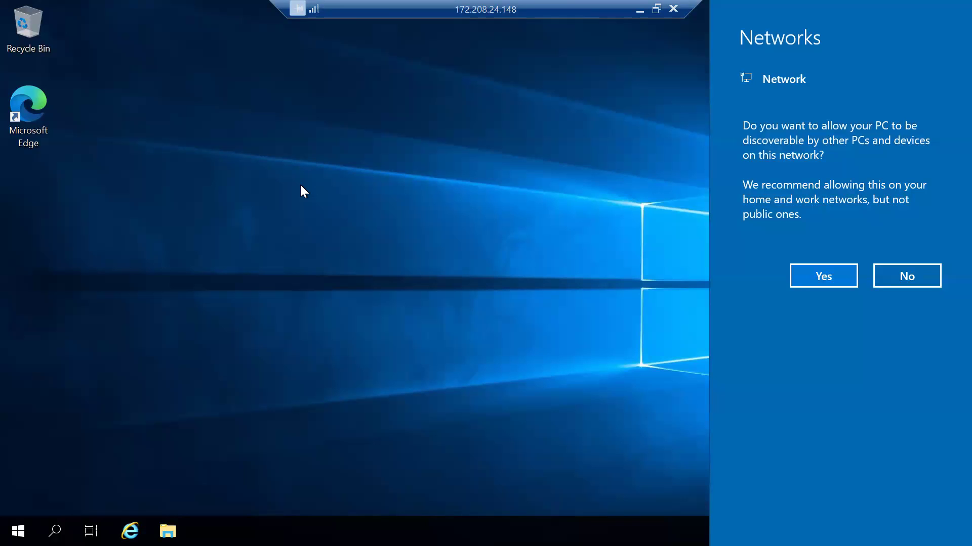
Allow the VM to be network-discoverable and paste the FSLogix folder onto its desktop.
{"action": "left_click", "coordinate": [803, 268]}
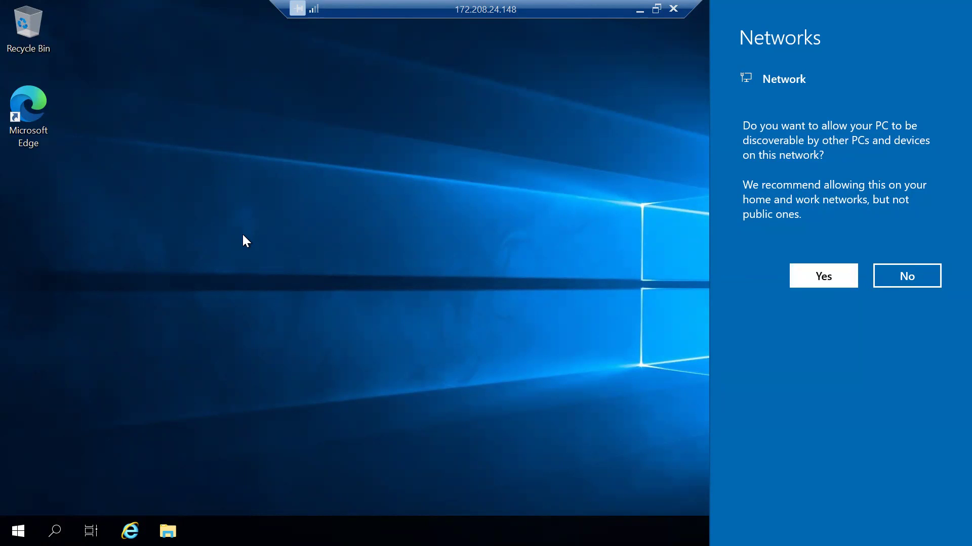
{"action": "right_click", "coordinate": [243, 236]}
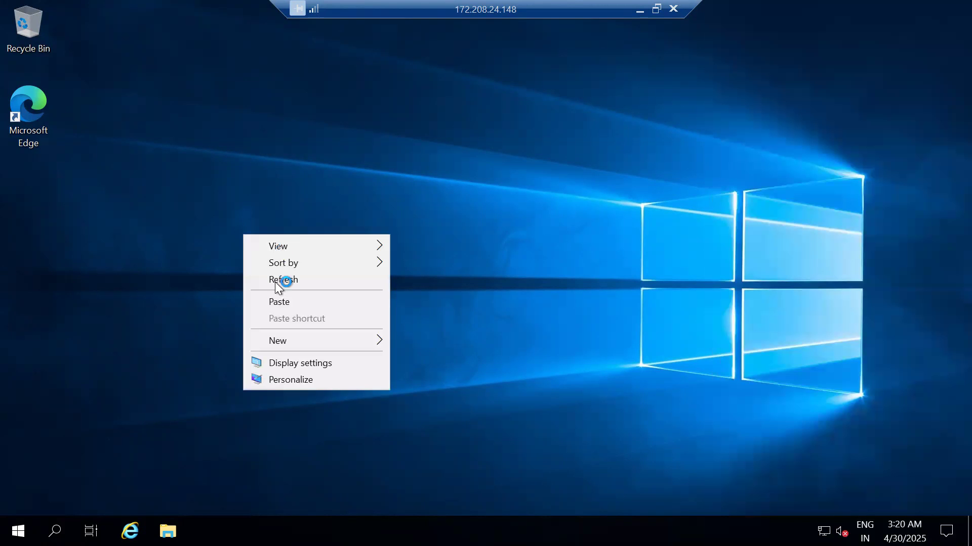
{"action": "left_click", "coordinate": [278, 300]}
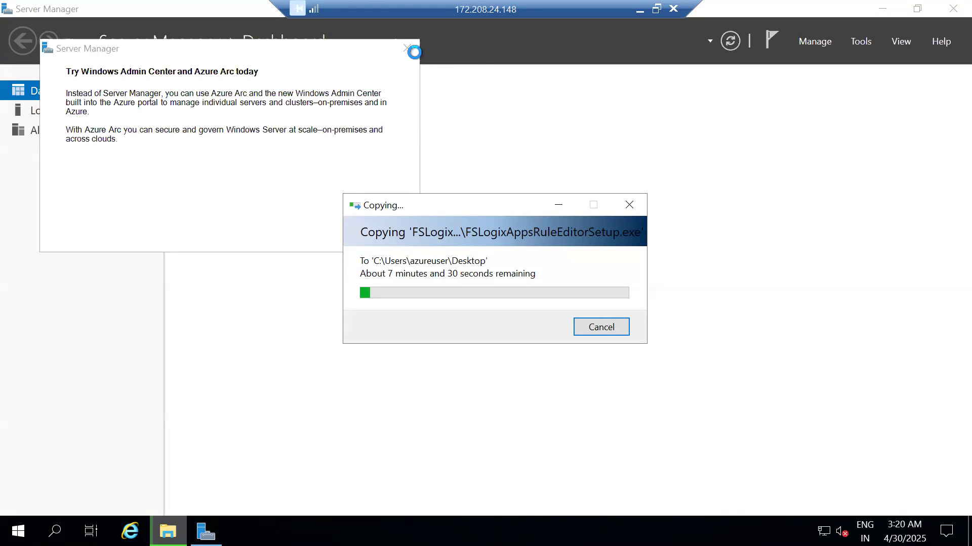
Dismiss the Windows Admin Center promotion, then minimize the remote session while the FSLogix copy runs.
{"action": "left_click", "coordinate": [405, 47]}
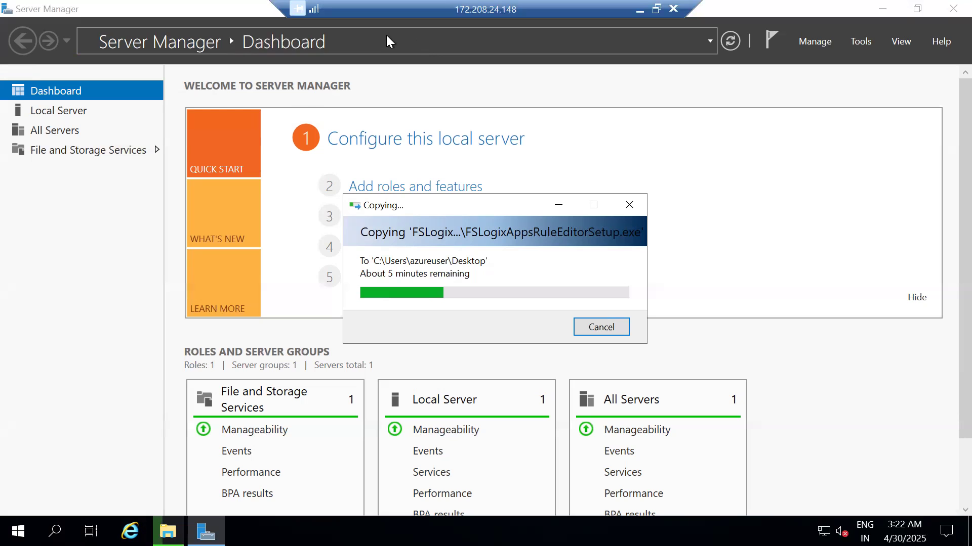
{"action": "left_click", "coordinate": [639, 9]}
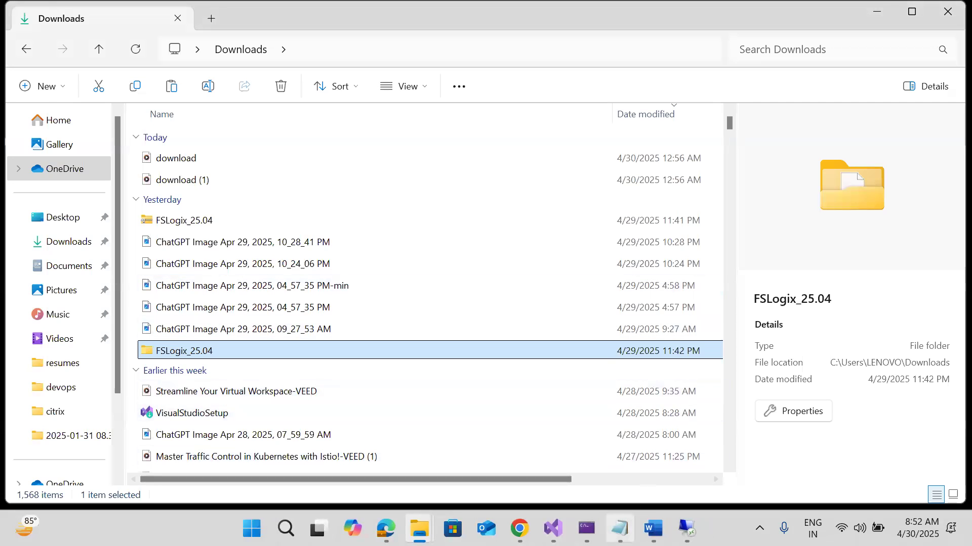
Select and copy the entire Notepad mount script, then bring the remote VM's Server Manager back.
{"action": "left_click", "coordinate": [620, 529]}
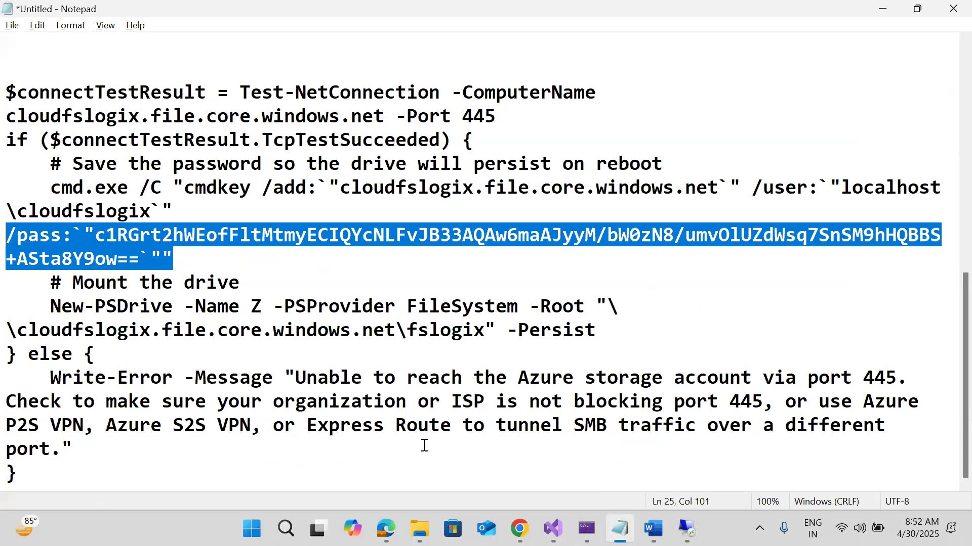
{"action": "left_click", "coordinate": [425, 445]}
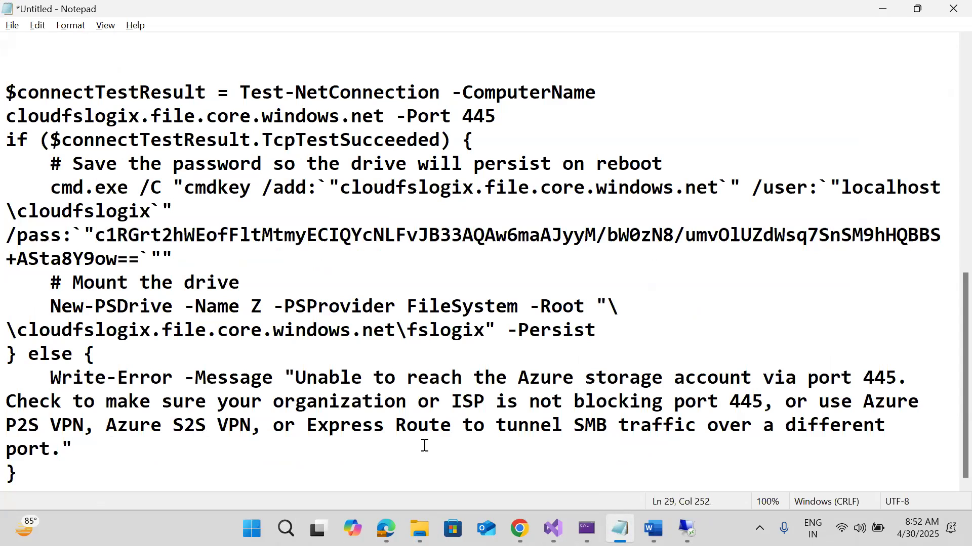
{"action": "left_click", "coordinate": [59, 481]}
{"action": "left_click_drag", "start_coordinate": [53, 480], "coordinate": [5, 92]}
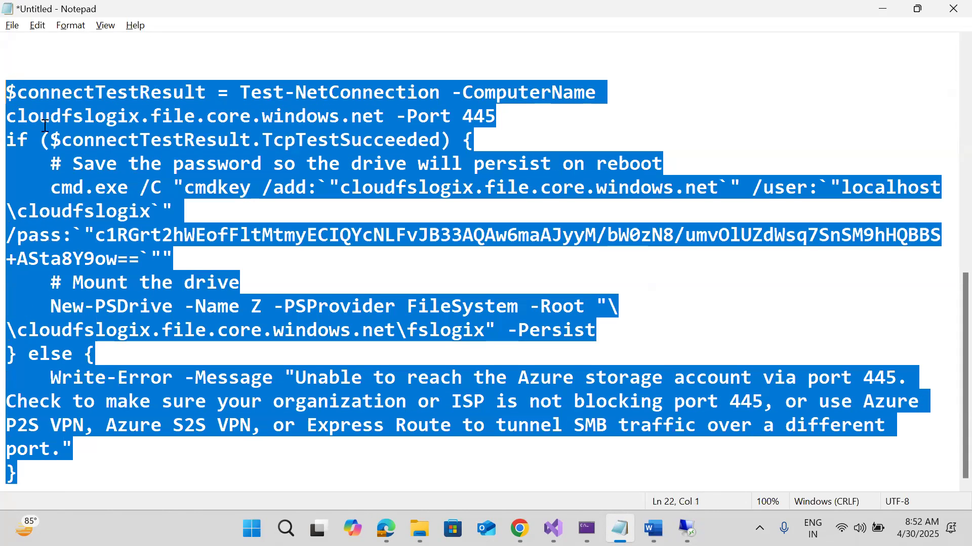
{"action": "right_click", "coordinate": [114, 186]}
{"action": "left_click", "coordinate": [157, 238]}
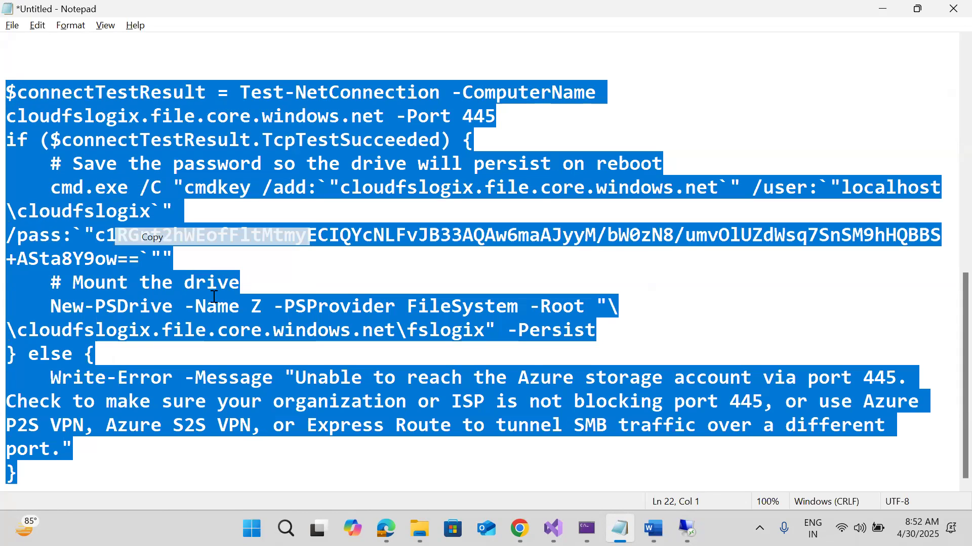
{"action": "left_click", "coordinate": [687, 529]}
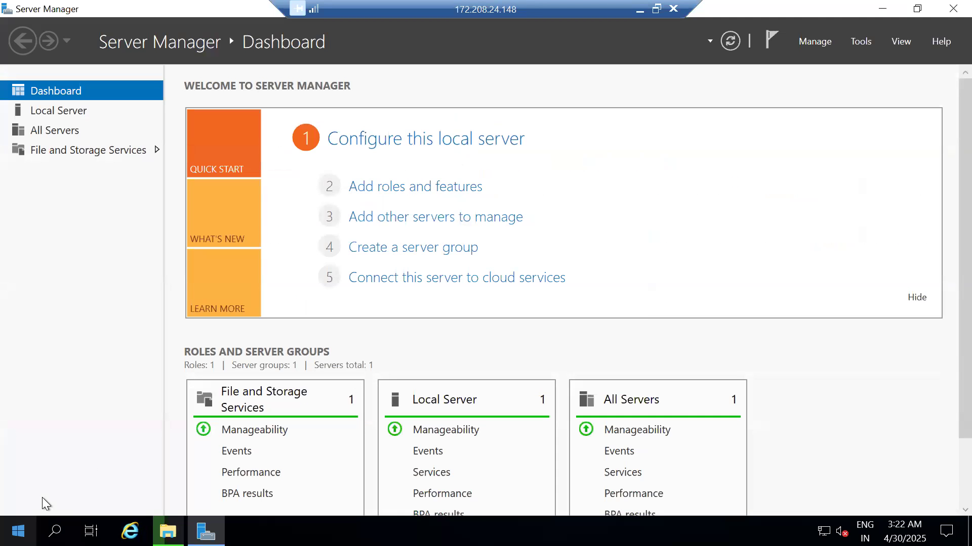
Launch Windows PowerShell as administrator from the server's Start menu.
{"action": "left_click", "coordinate": [18, 532]}
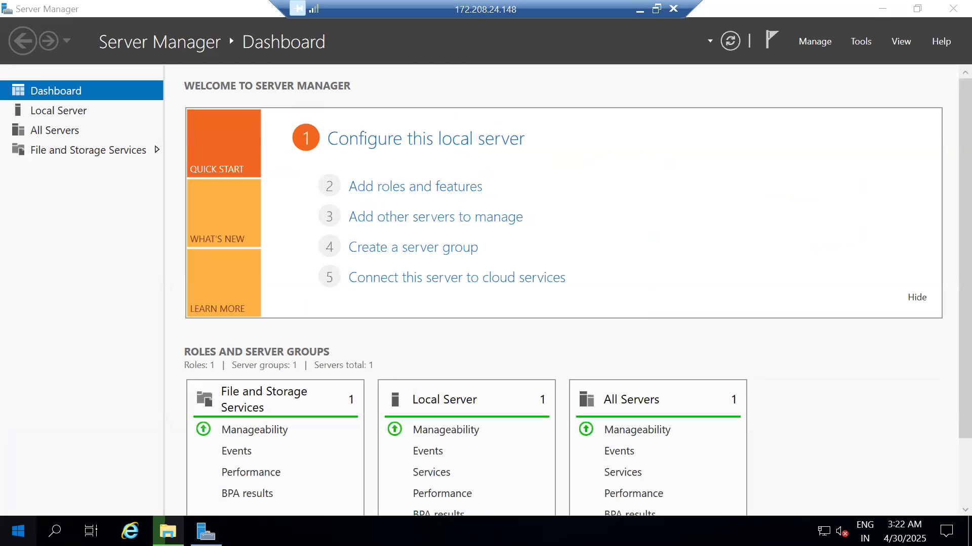
{"action": "left_click", "coordinate": [18, 531]}
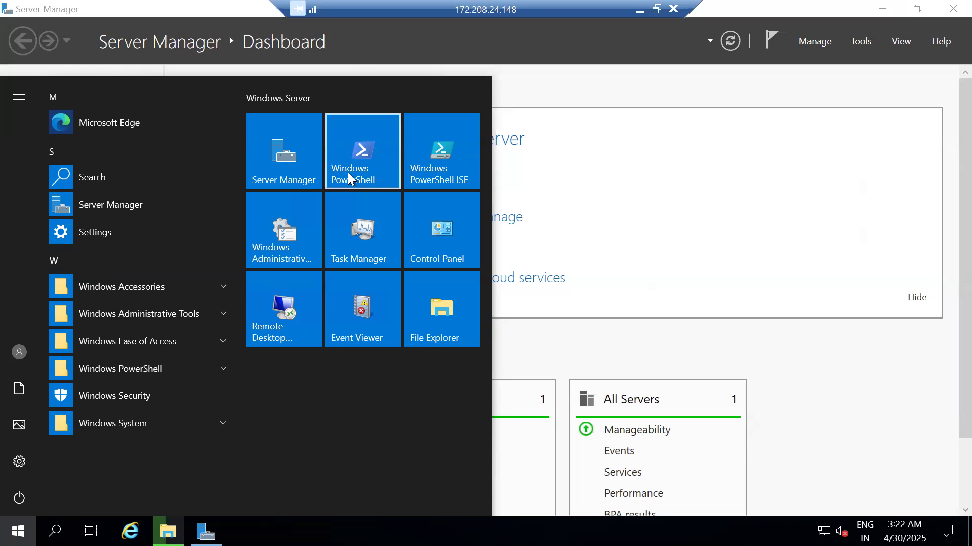
{"action": "left_click", "coordinate": [348, 172]}
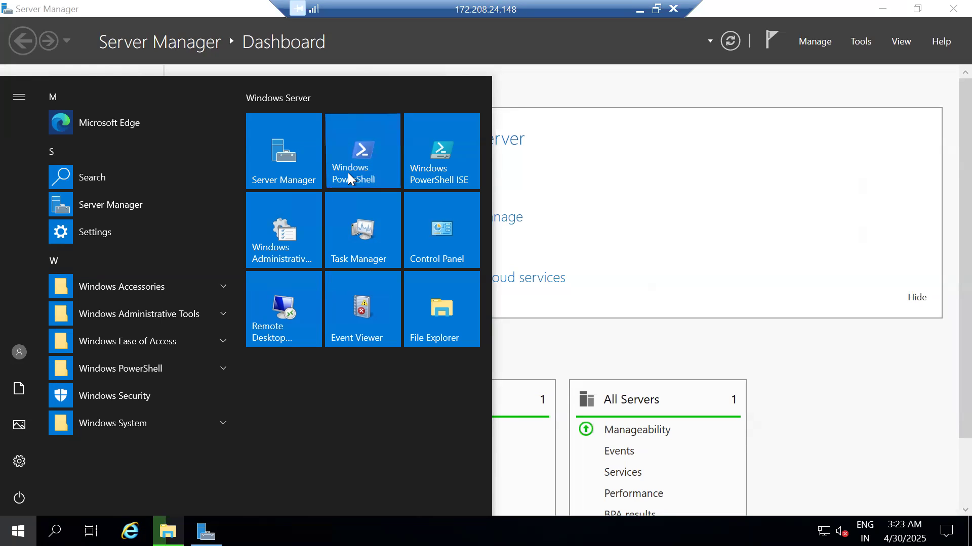
{"action": "right_click", "coordinate": [348, 173]}
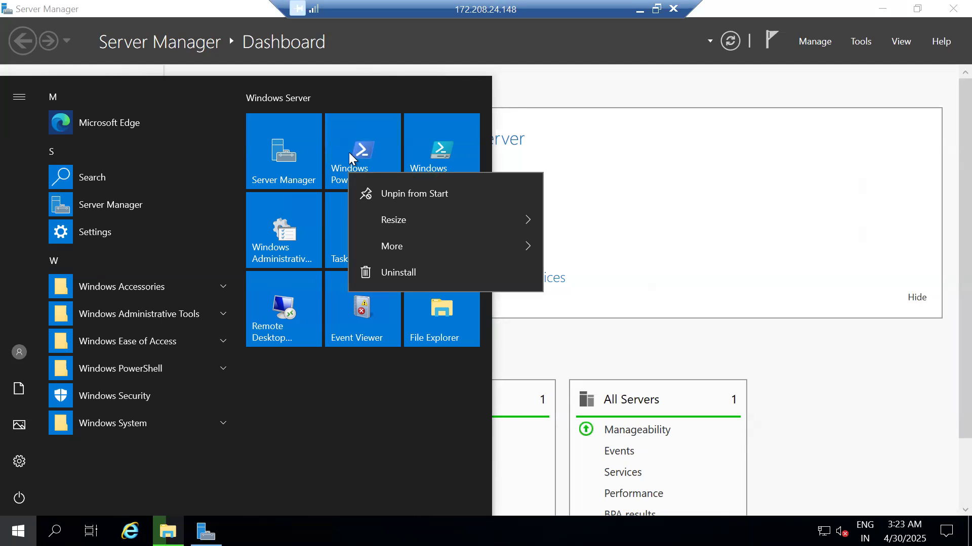
{"action": "key", "text": "Escape"}
{"action": "left_click", "coordinate": [349, 153]}
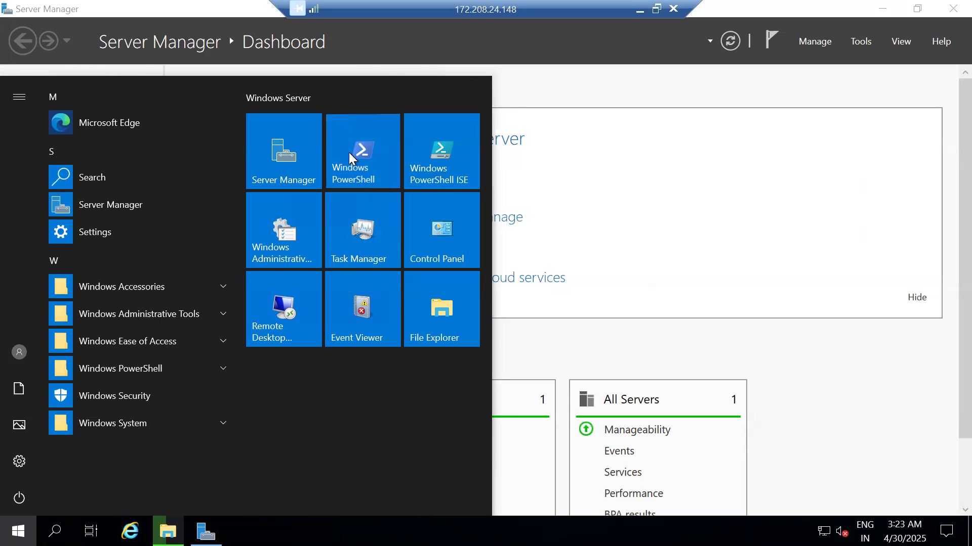
{"action": "right_click", "coordinate": [348, 153]}
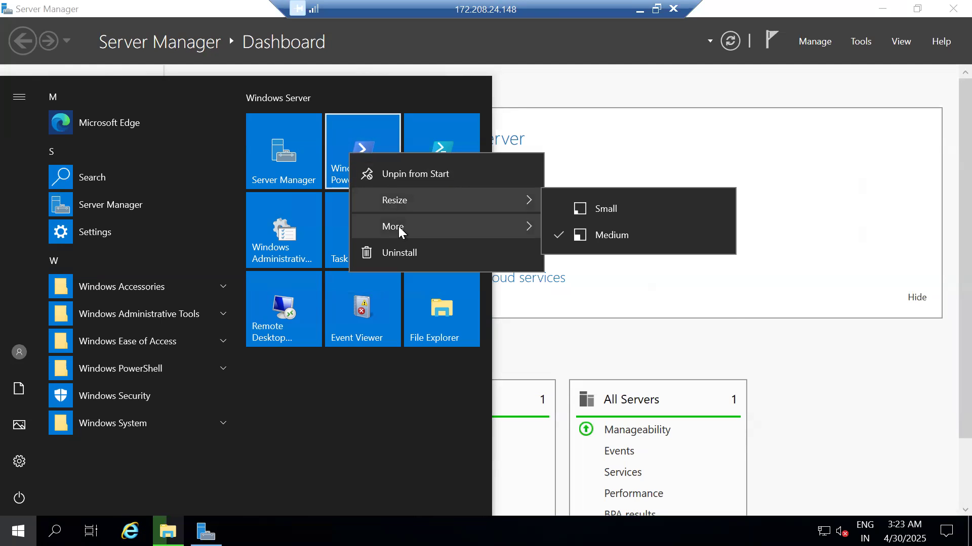
{"action": "mouse_move", "coordinate": [399, 227]}
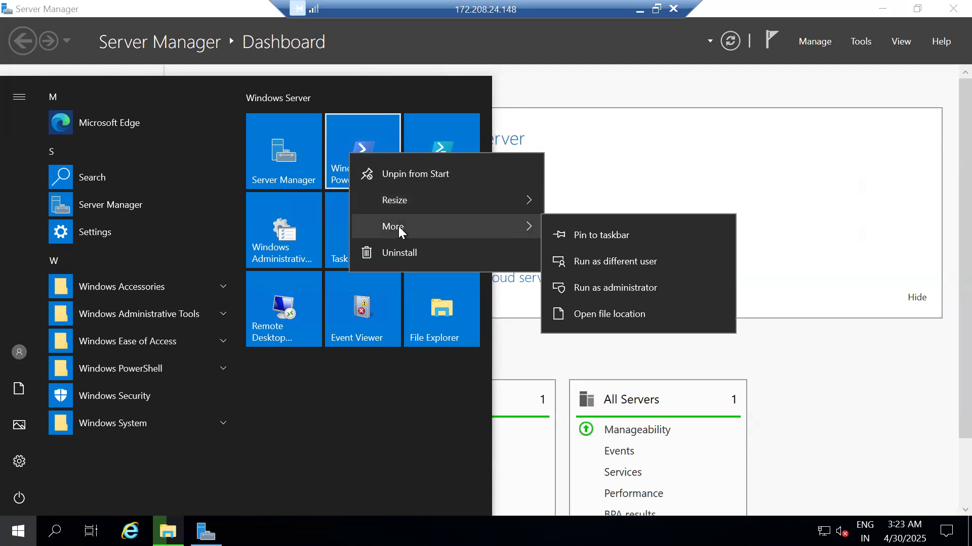
{"action": "left_click", "coordinate": [608, 286]}
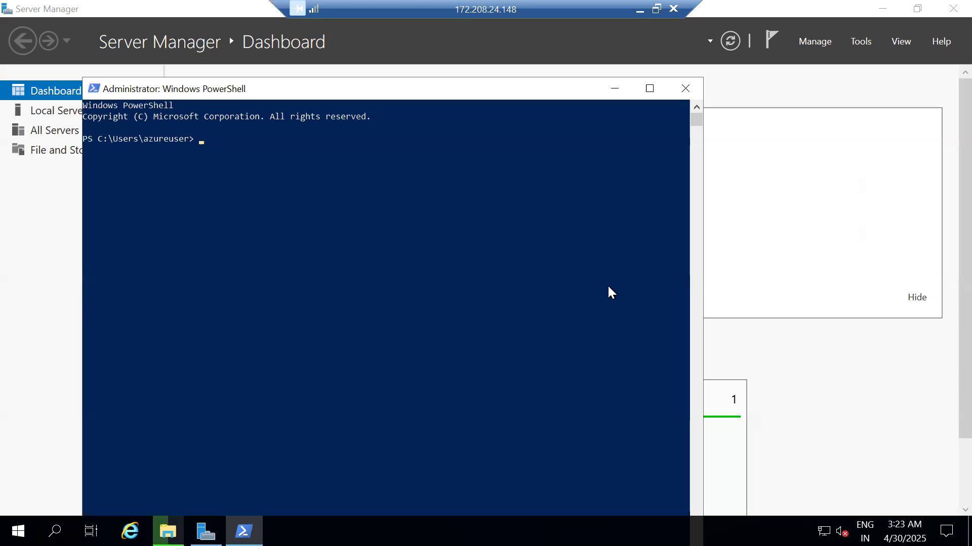
Attempt to paste the copied mount script into the administrator PowerShell console.
{"action": "left_click", "coordinate": [277, 228]}
{"action": "right_click", "coordinate": [277, 228]}
{"action": "left_click", "coordinate": [222, 170]}
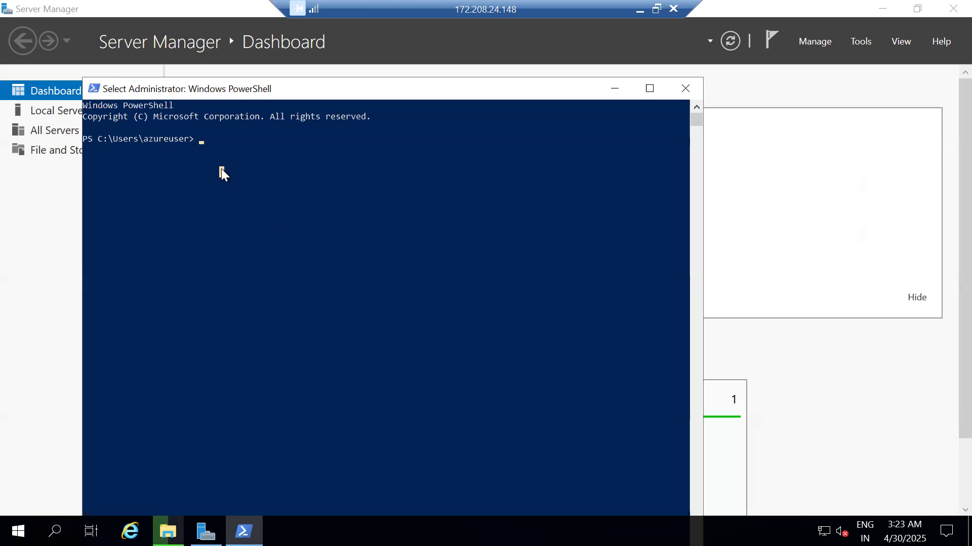
{"action": "right_click", "coordinate": [221, 170]}
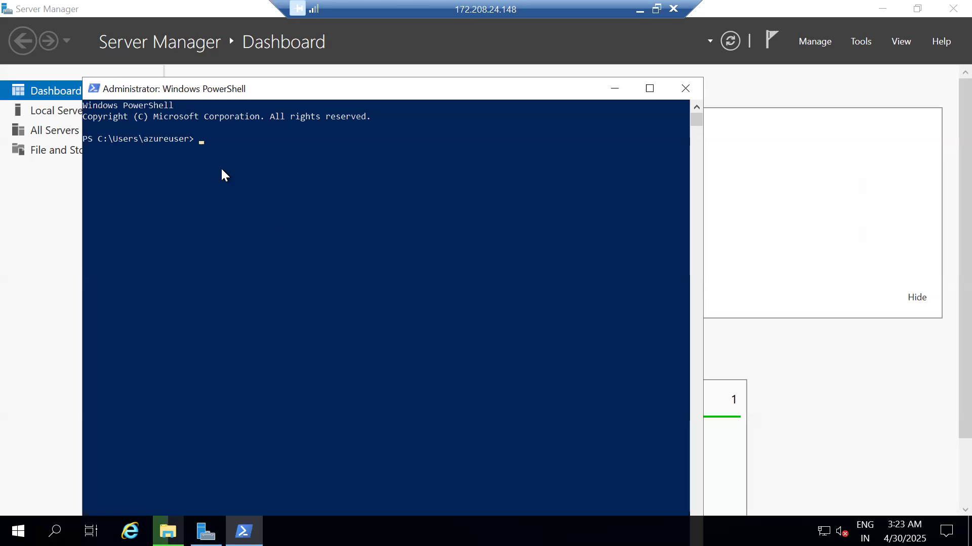
{"action": "left_click", "coordinate": [194, 176]}
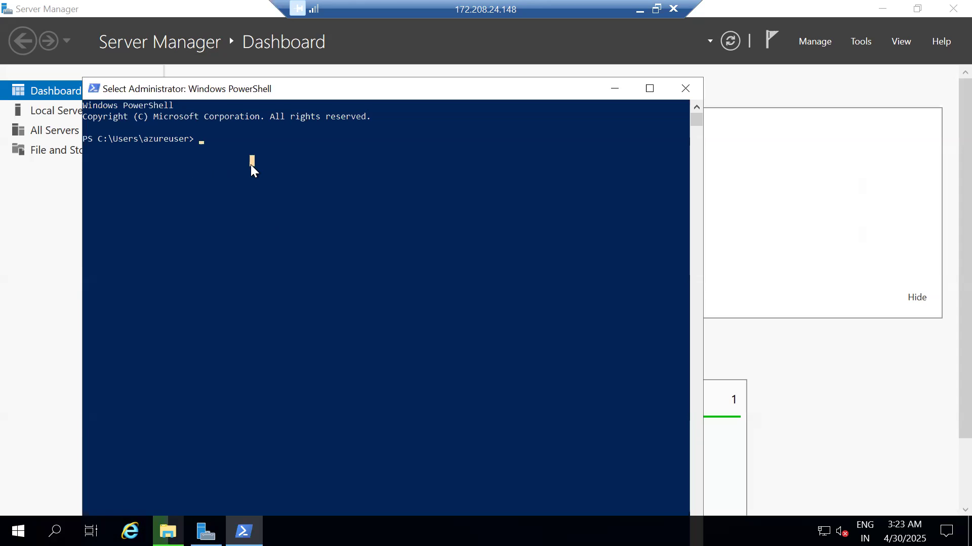
{"action": "key", "text": "Escape"}
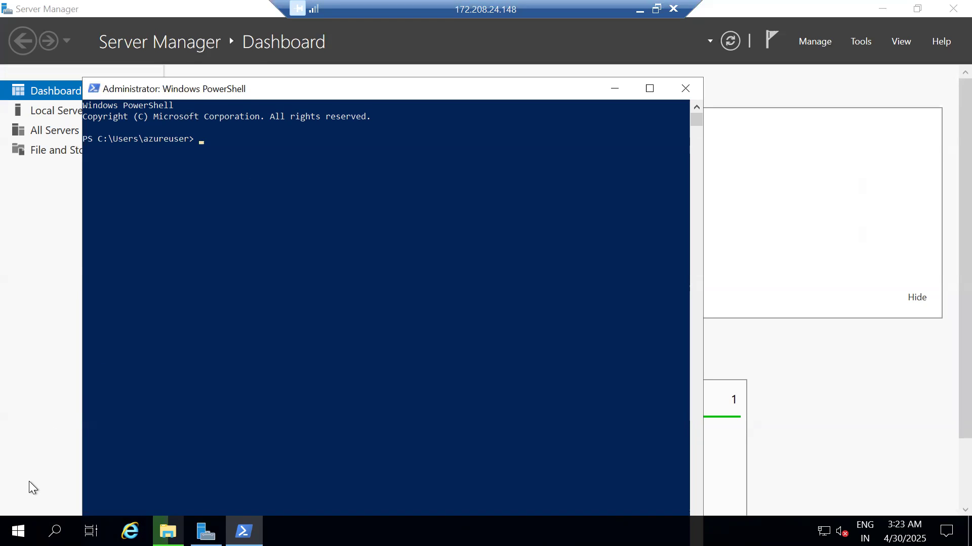
{"action": "key", "text": "super"}
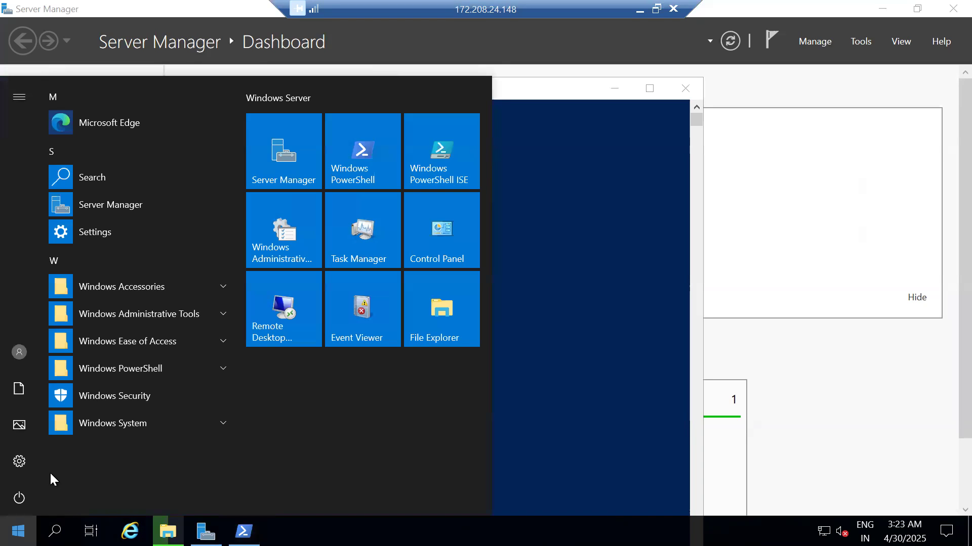
Launch a blank Notepad on the server via Win+R 'notepad', then refocus PowerShell.
{"action": "key", "text": "super+r"}
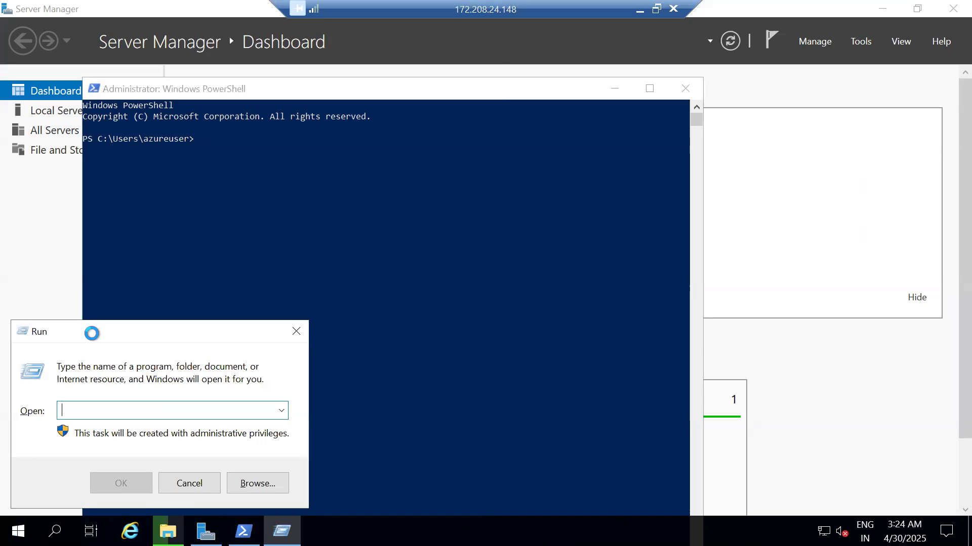
{"action": "type", "text": "notepad"}
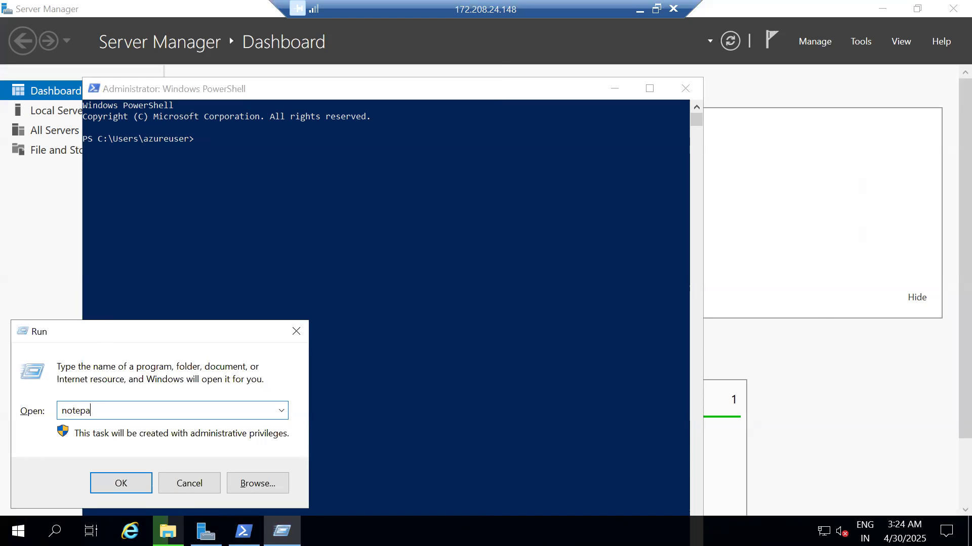
{"action": "key", "text": "Return"}
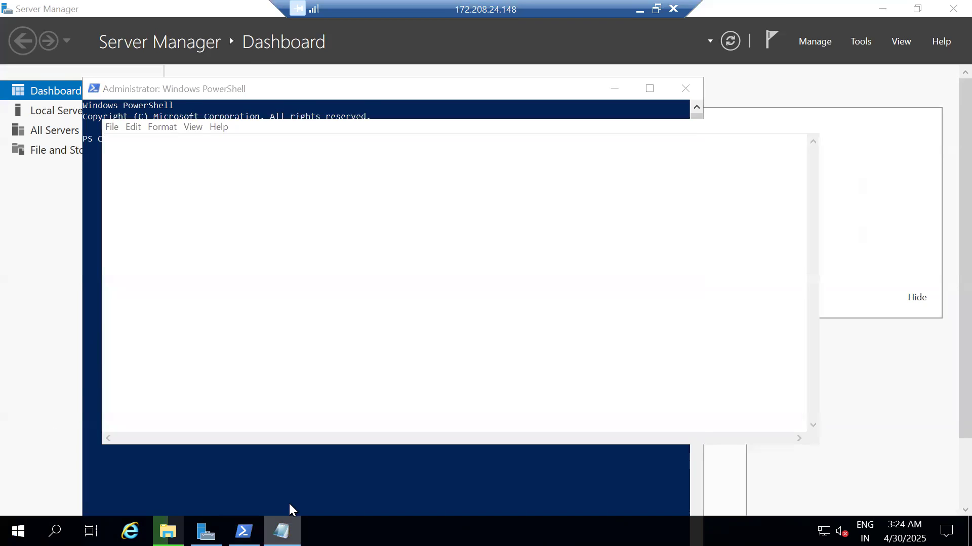
{"action": "left_click", "coordinate": [255, 317]}
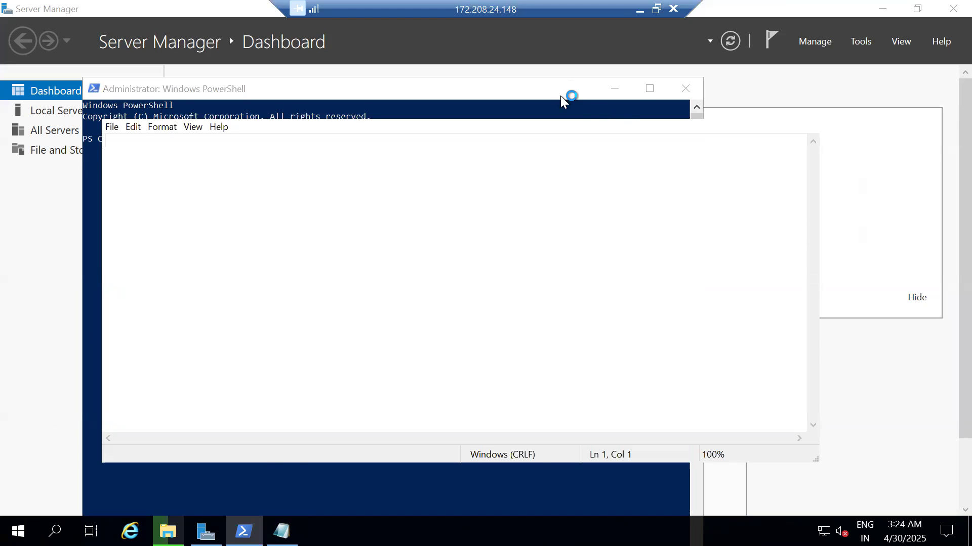
Minimize the remote session and bring up the Azure portal's myvirtualvm overview page.
{"action": "left_click", "coordinate": [640, 8]}
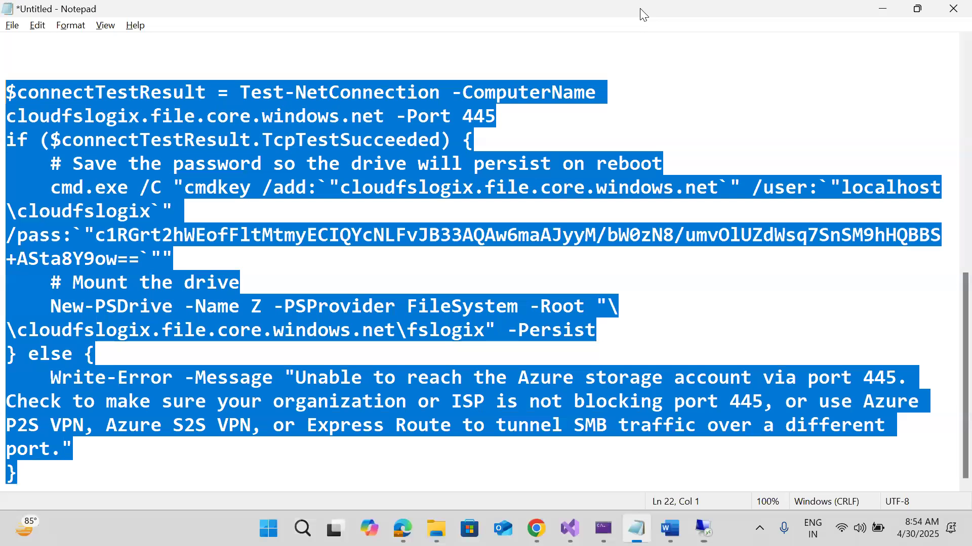
{"action": "mouse_move", "coordinate": [519, 529]}
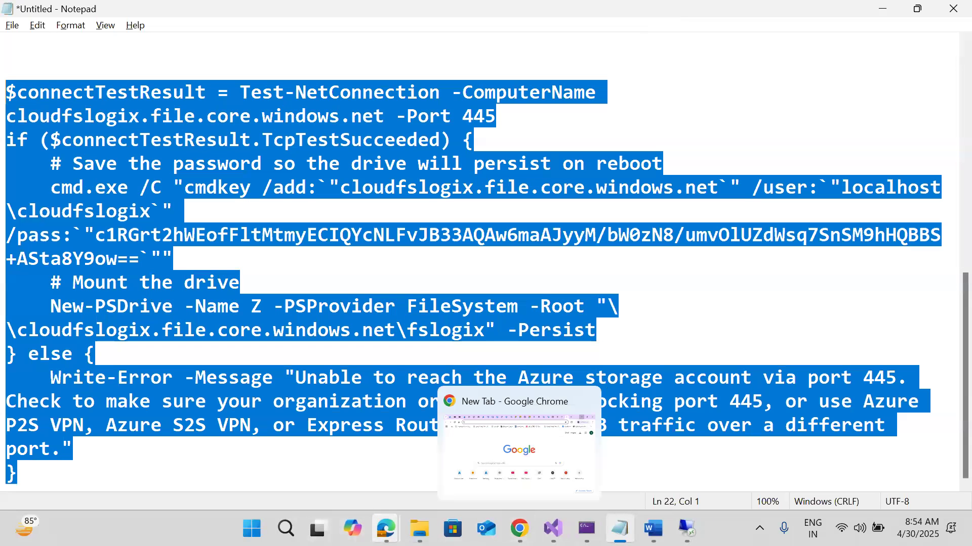
{"action": "mouse_move", "coordinate": [386, 528]}
{"action": "left_click", "coordinate": [459, 444]}
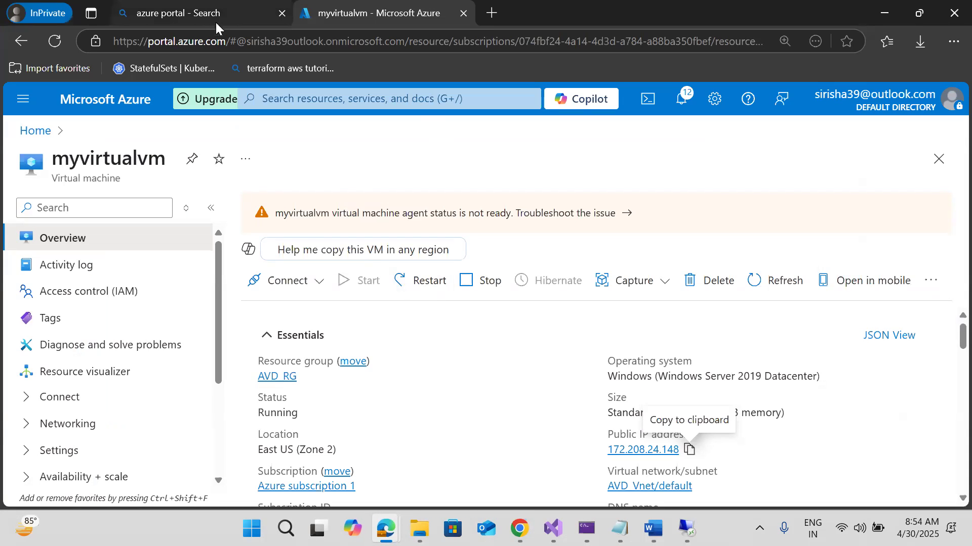
Find the cloudfslogix storage account and open its fslogix share under Data storage > File shares.
{"action": "left_click", "coordinate": [267, 101]}
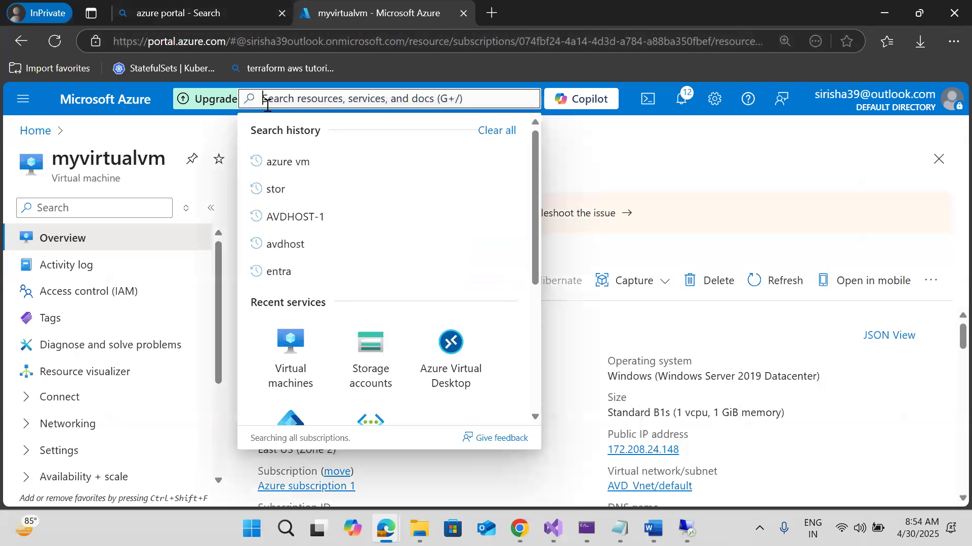
{"action": "left_click", "coordinate": [270, 197]}
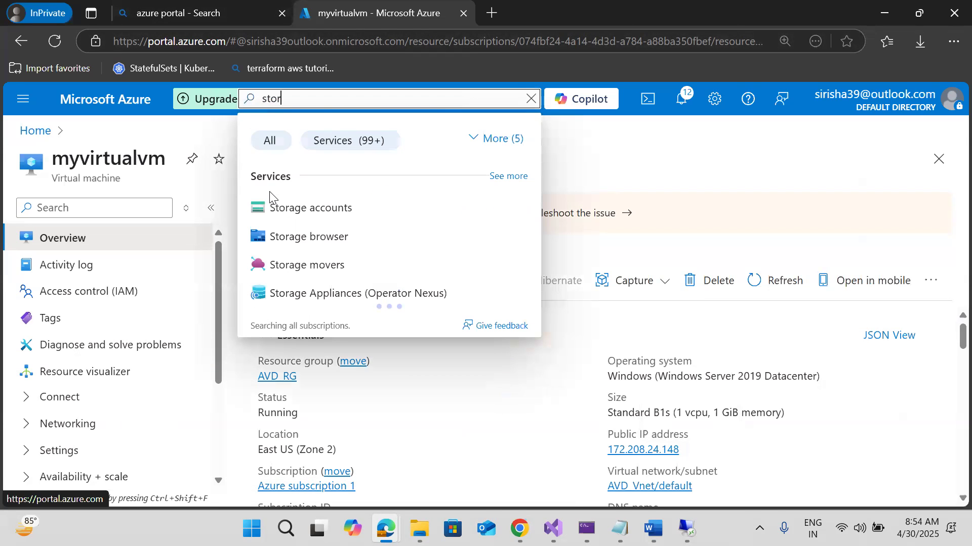
{"action": "left_click", "coordinate": [295, 214]}
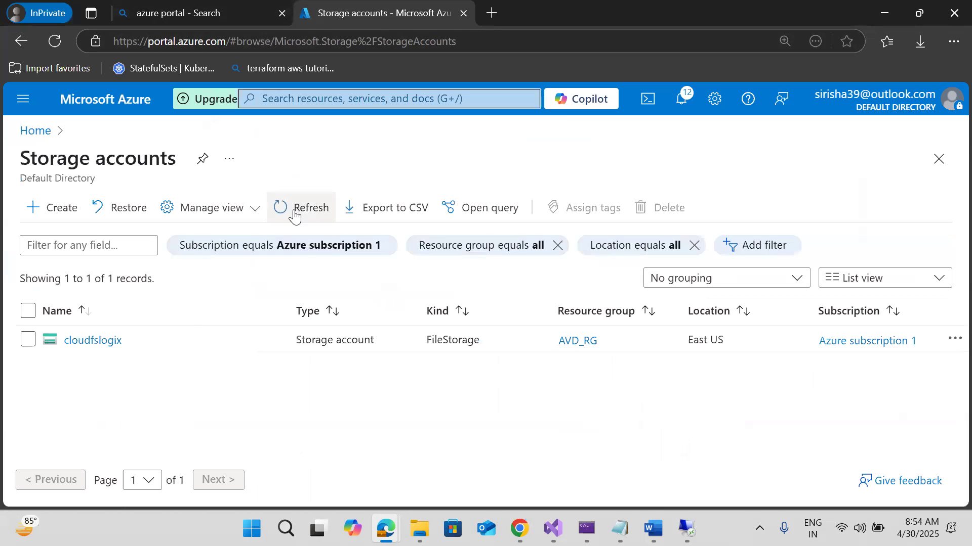
{"action": "left_click", "coordinate": [89, 341]}
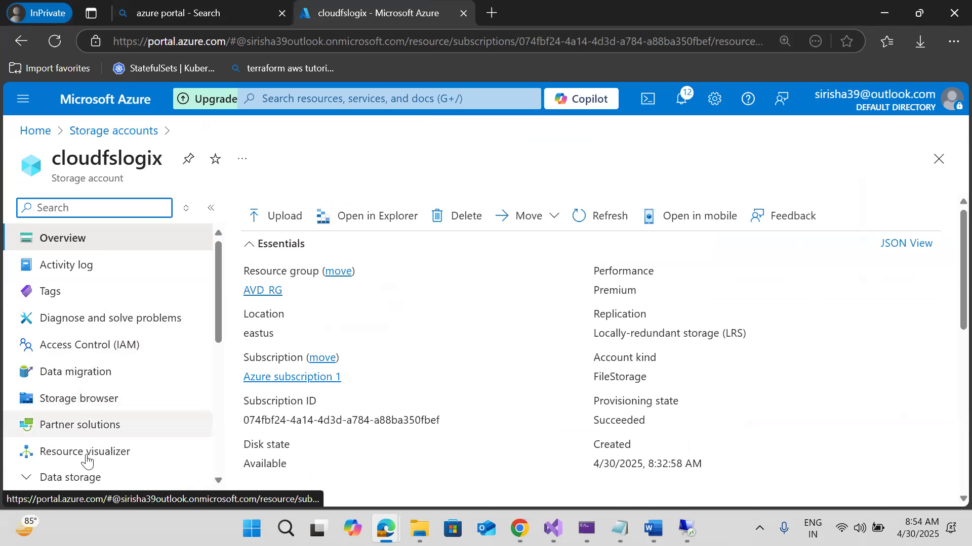
{"action": "left_click", "coordinate": [85, 477]}
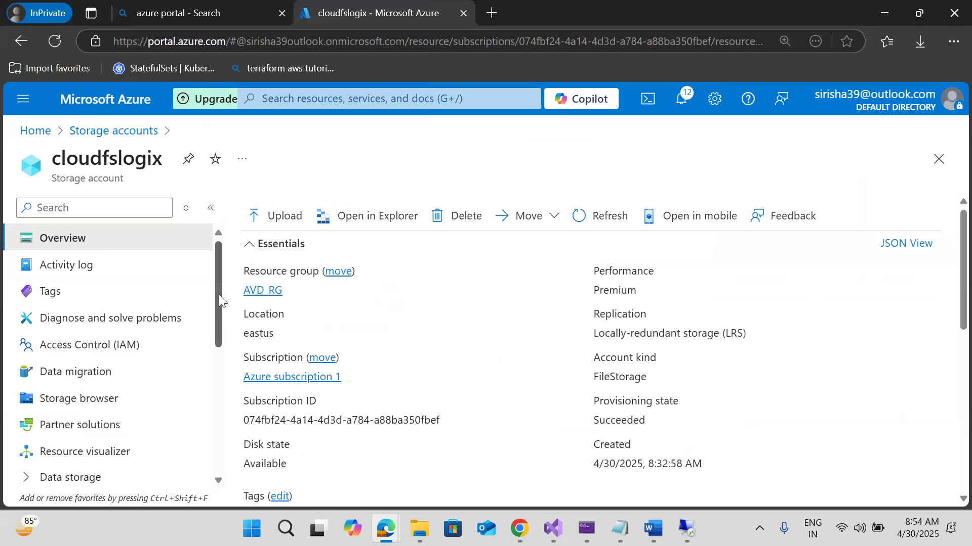
{"action": "left_click_drag", "start_coordinate": [219, 298], "coordinate": [202, 369]}
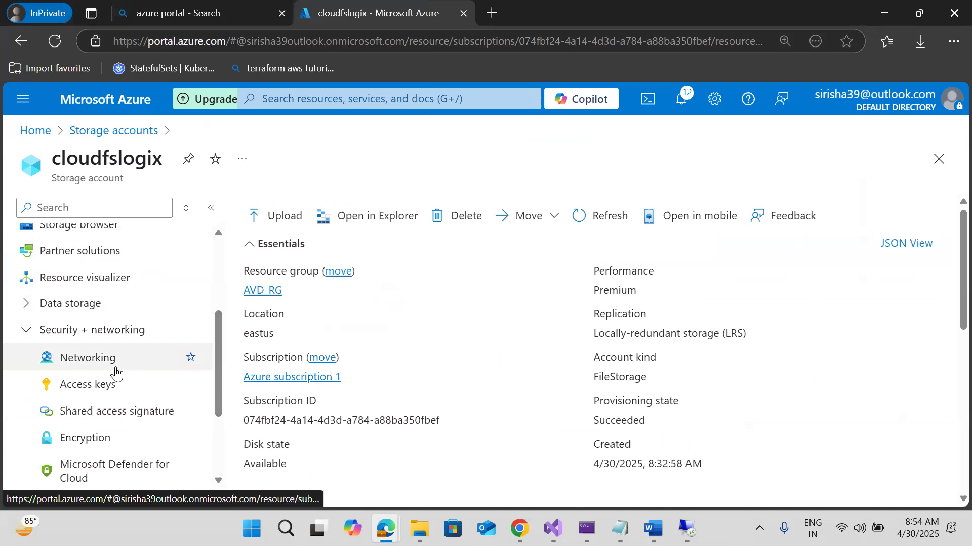
{"action": "left_click", "coordinate": [75, 304]}
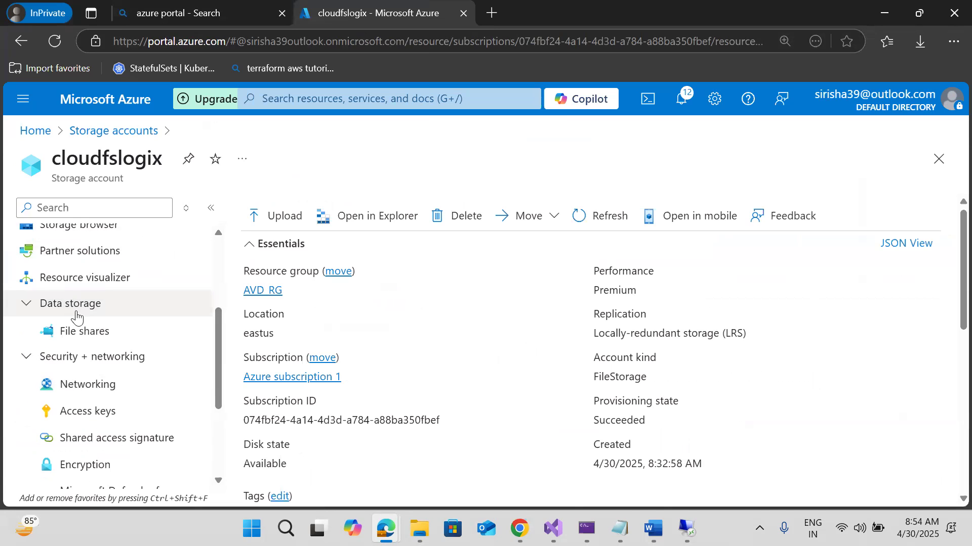
{"action": "left_click", "coordinate": [78, 332]}
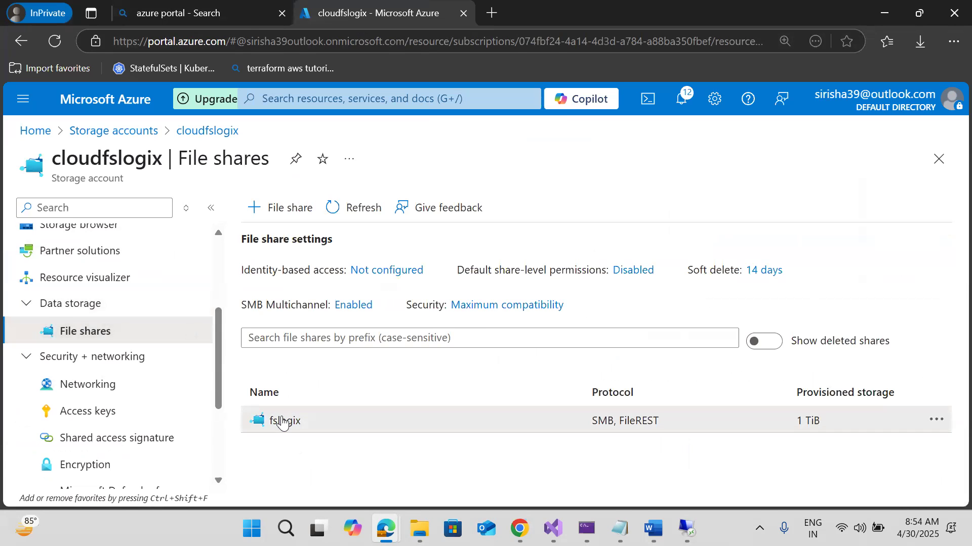
{"action": "left_click", "coordinate": [278, 421]}
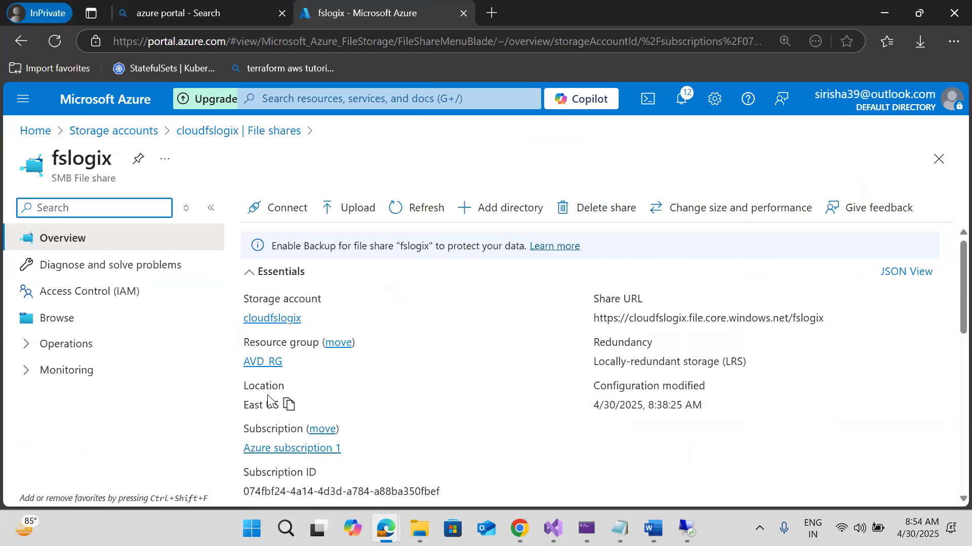
Reveal the fslogix share's Windows PowerShell mount script via Connect, then return to Remote Desktop.
{"action": "left_click", "coordinate": [281, 212]}
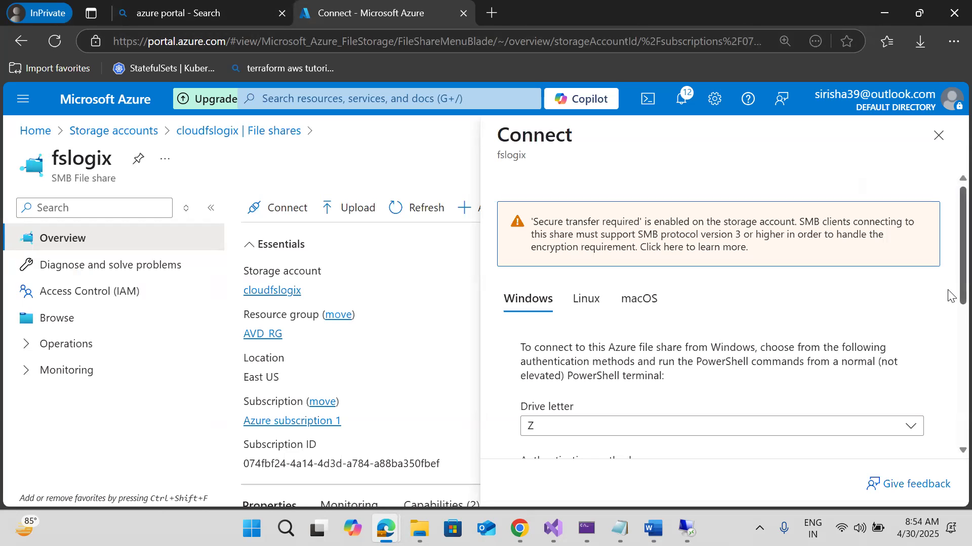
{"action": "scroll", "coordinate": [950, 296], "scroll_direction": "down", "scroll_amount": 3}
{"action": "scroll", "coordinate": [950, 381], "scroll_direction": "down", "scroll_amount": 2}
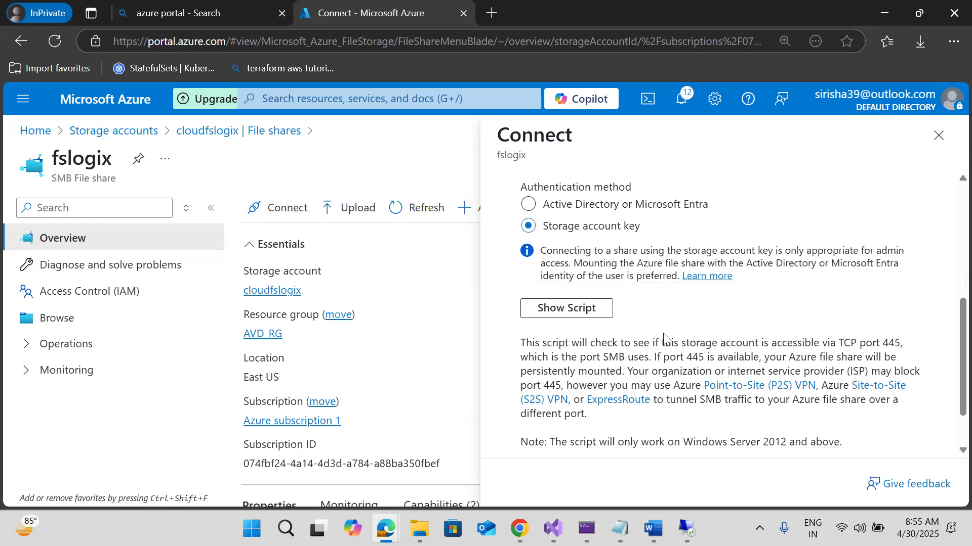
{"action": "left_click", "coordinate": [586, 308]}
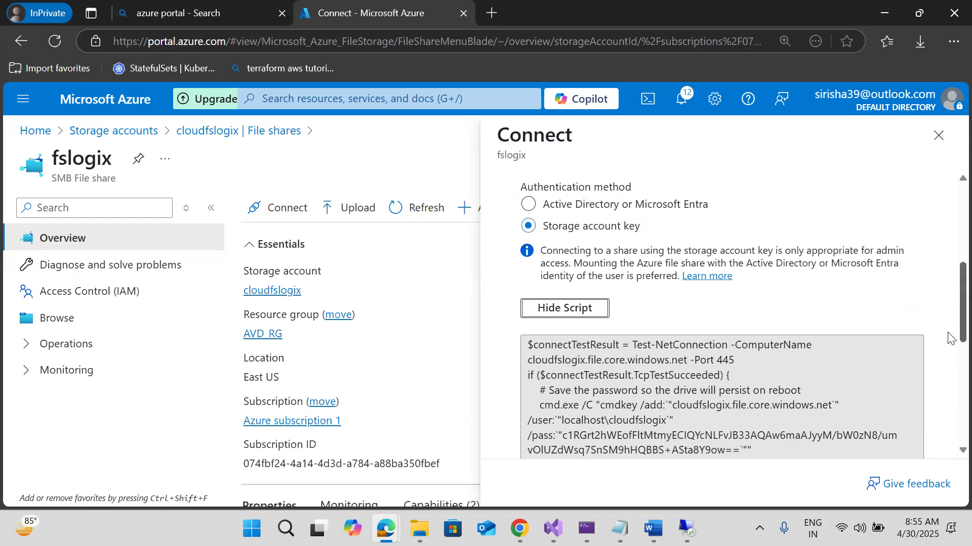
{"action": "scroll", "coordinate": [951, 359], "scroll_direction": "down", "scroll_amount": 3}
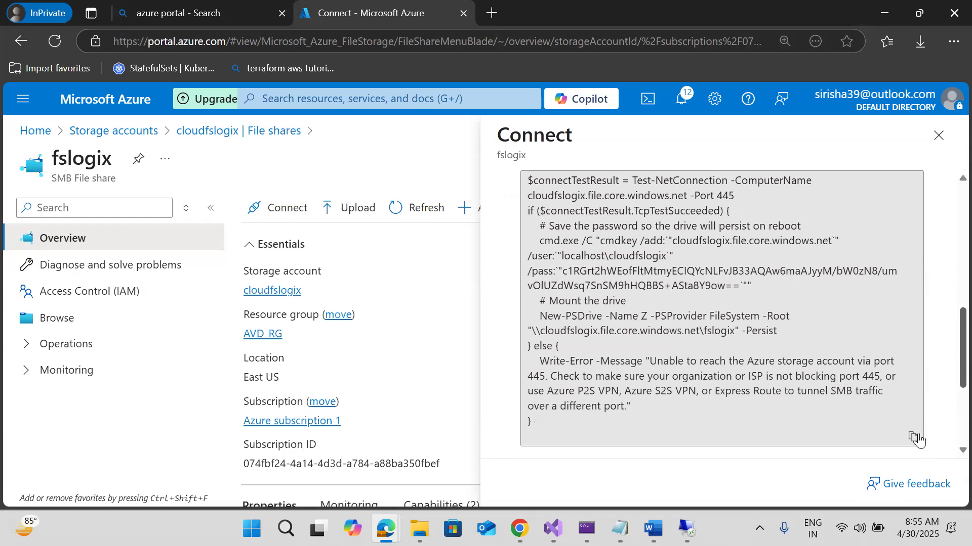
{"action": "left_click", "coordinate": [686, 529]}
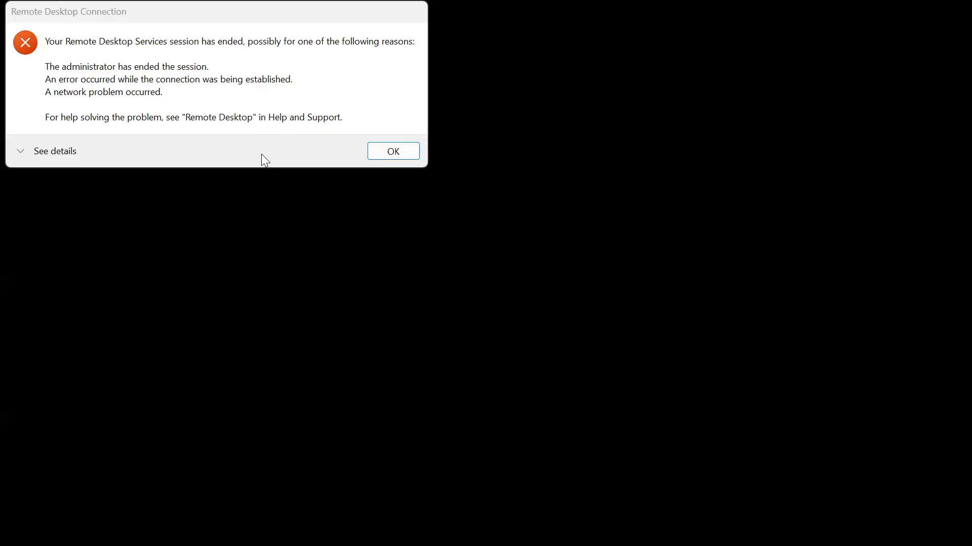
Reconnect to 172.208.24.148, sign in with the account password, and accept the certificate warning.
{"action": "left_click", "coordinate": [377, 150]}
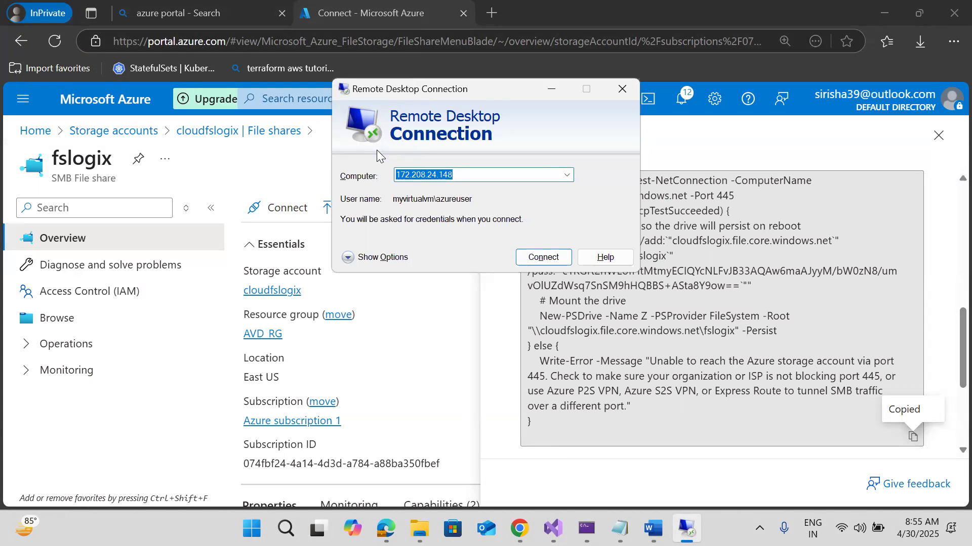
{"action": "left_click", "coordinate": [530, 258]}
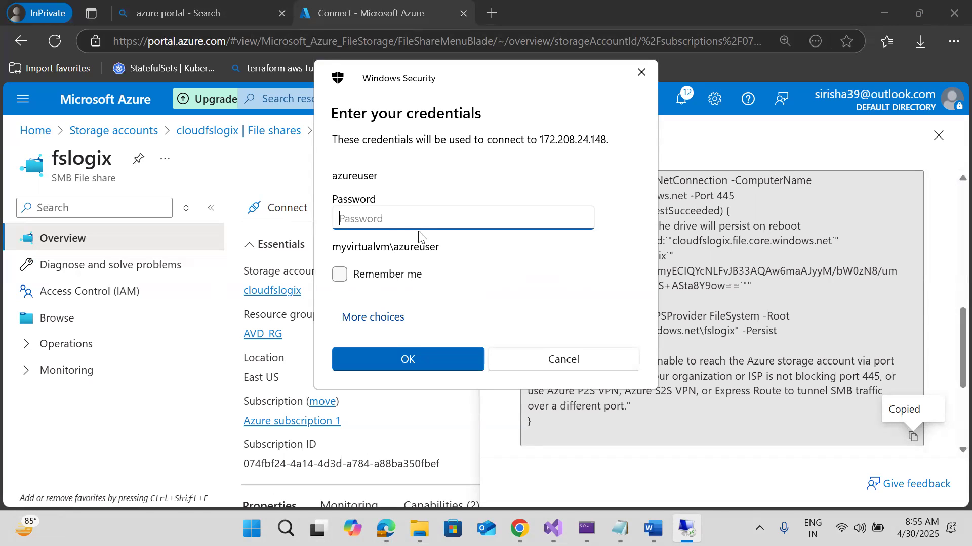
{"action": "type", "text": "•••••••••••••"}
{"action": "key", "text": "Return"}
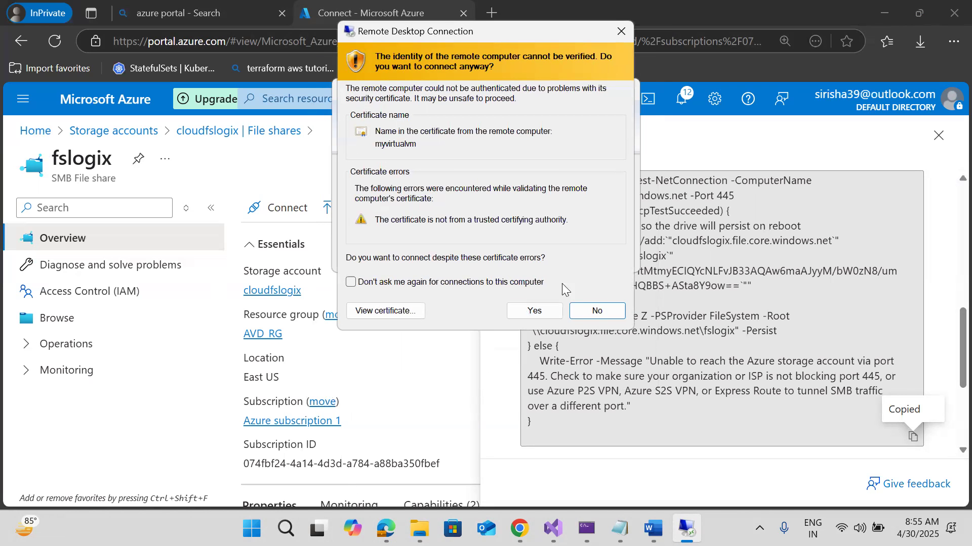
{"action": "left_click", "coordinate": [528, 312]}
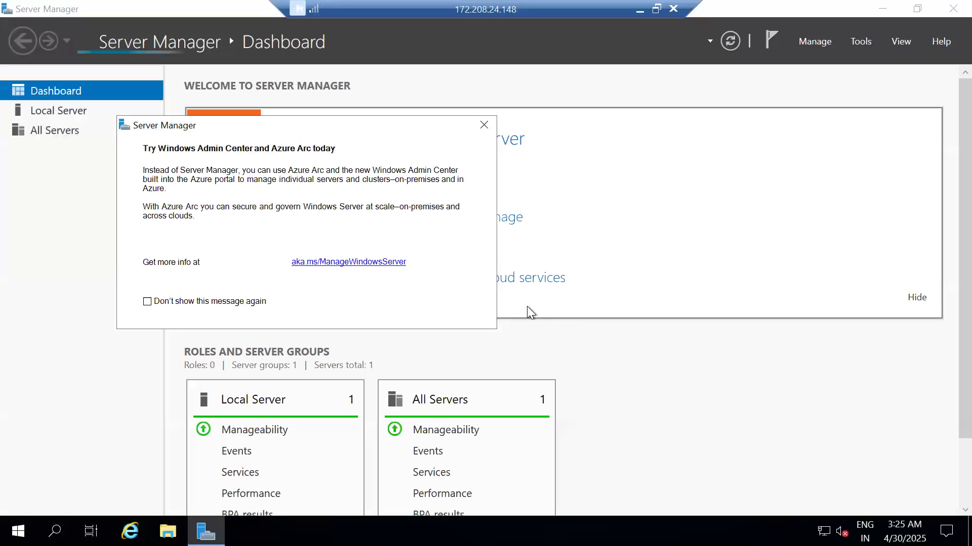
Dismiss the Windows Admin Center popup and start Internet Explorer, postponing its first-run setup.
{"action": "left_click", "coordinate": [483, 125]}
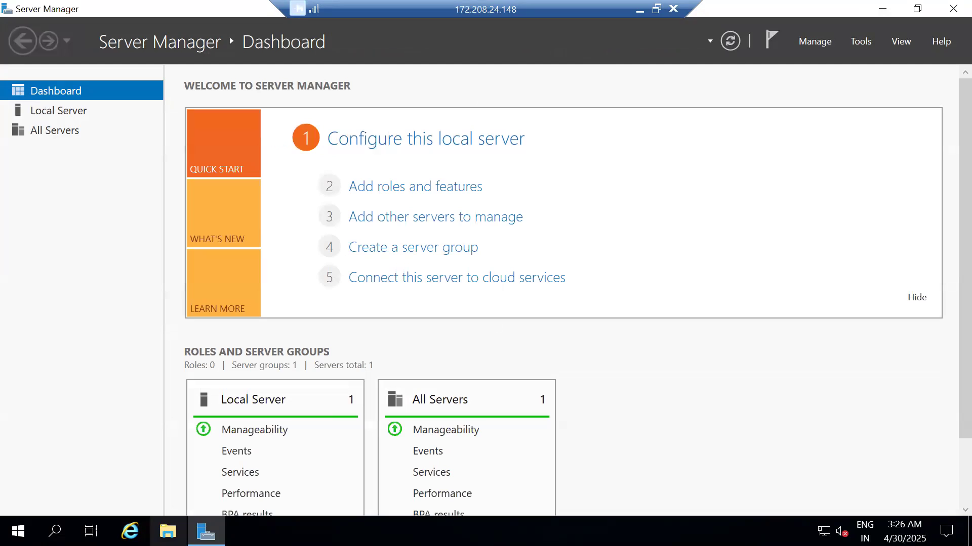
{"action": "left_click", "coordinate": [130, 531]}
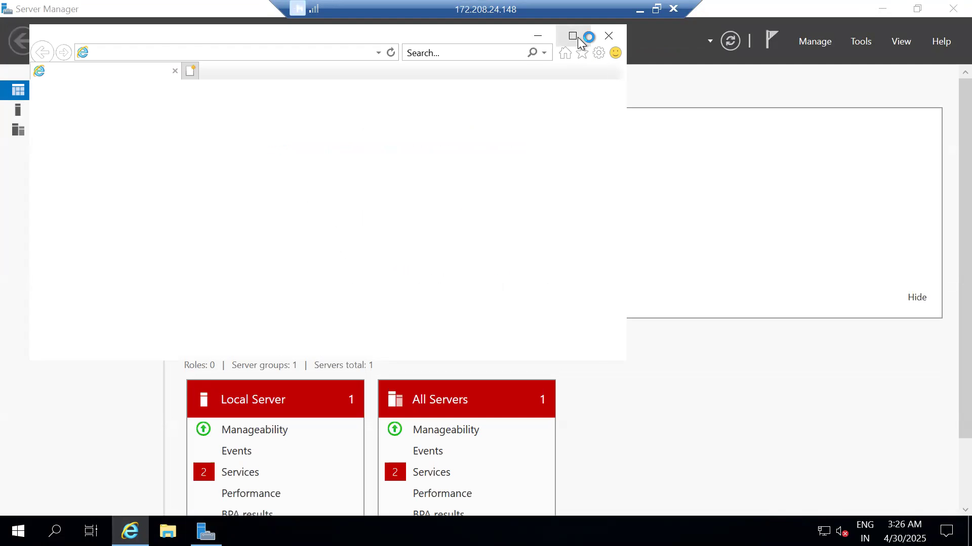
{"action": "left_click", "coordinate": [496, 329]}
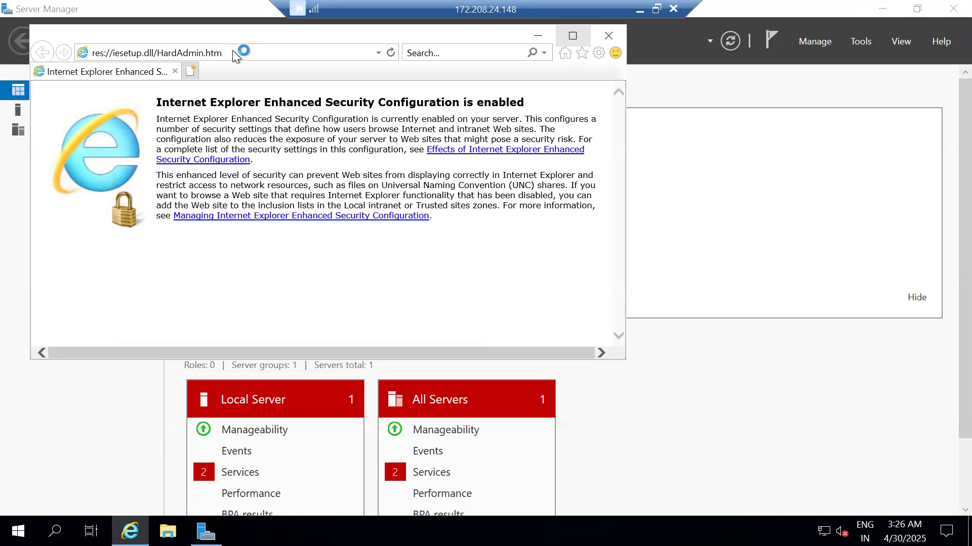
Search for 'fslogix download' from the address bar, dismissing the security alerts.
{"action": "left_click", "coordinate": [233, 51]}
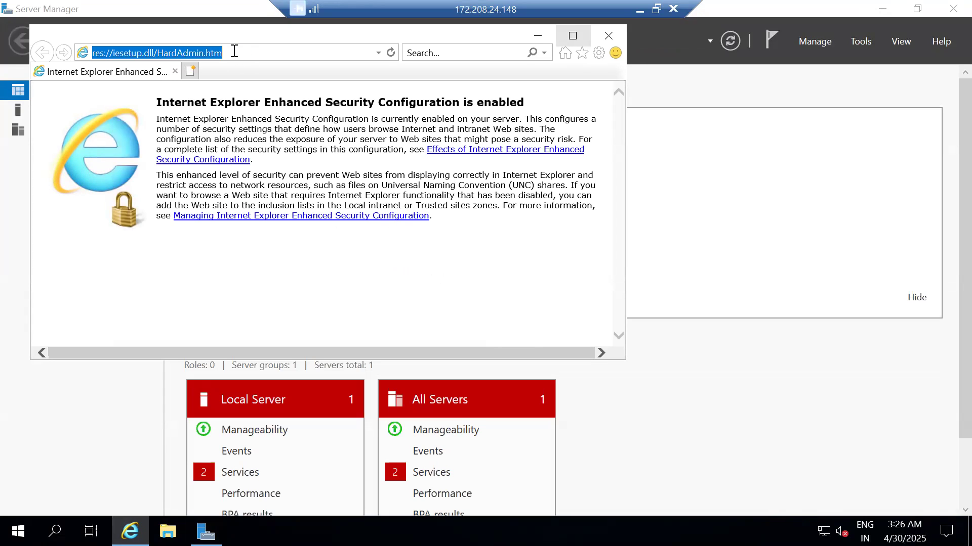
{"action": "type", "text": "fslogix"}
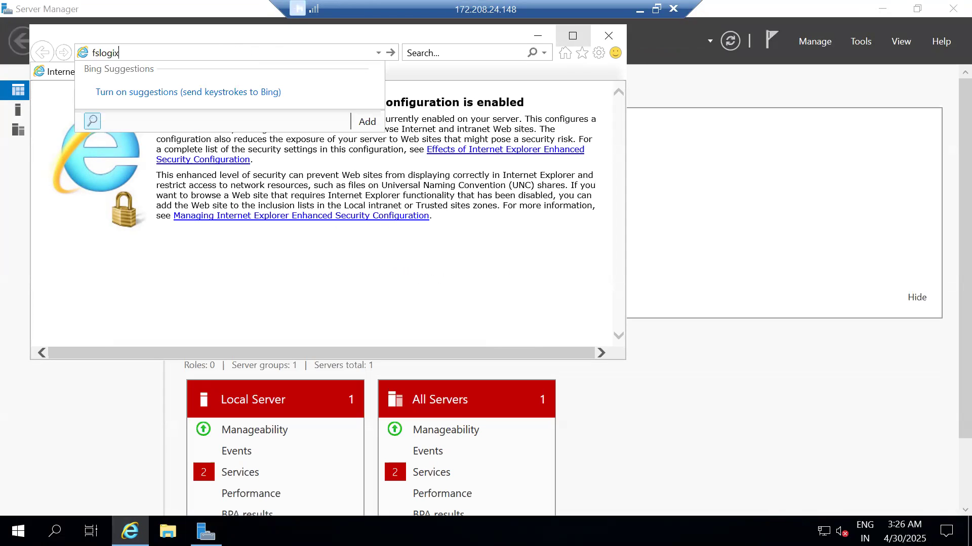
{"action": "type", "text": " download"}
{"action": "key", "text": "Return"}
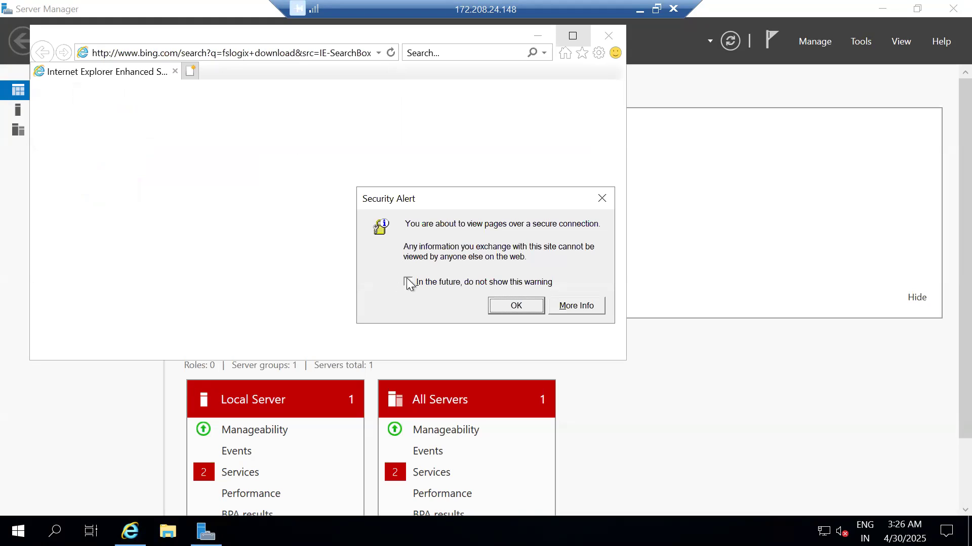
{"action": "left_click", "coordinate": [408, 283]}
{"action": "left_click", "coordinate": [507, 312]}
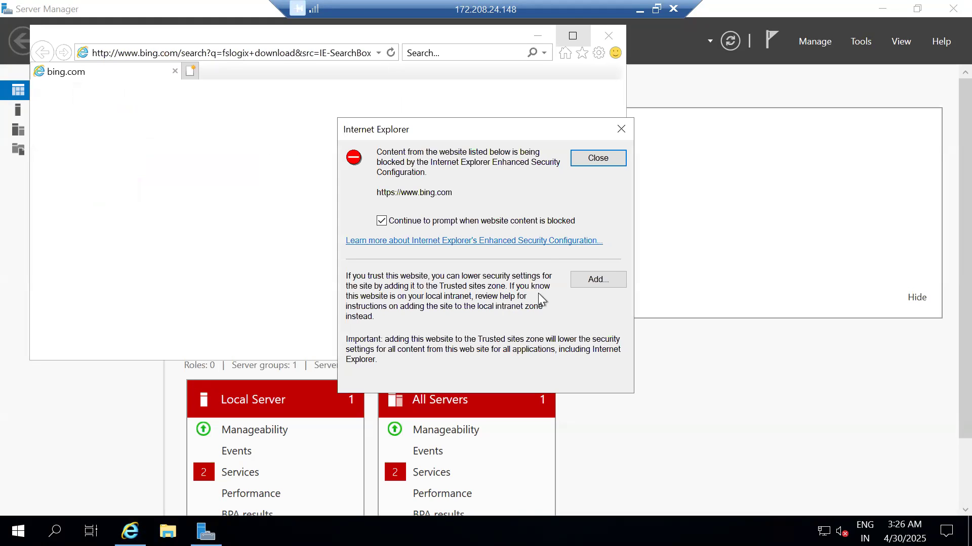
{"action": "left_click", "coordinate": [594, 157]}
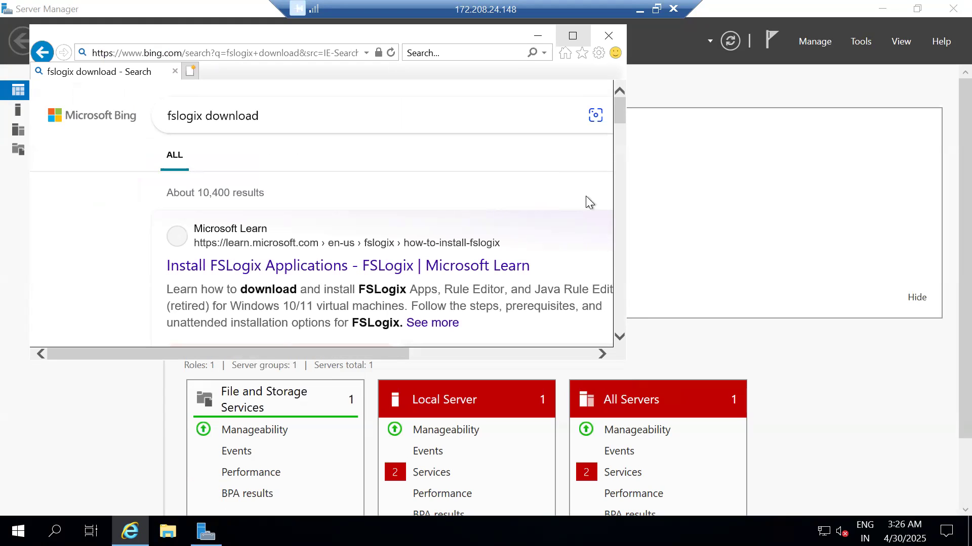
Maximize the browser and open the Install FSLogix Applications result.
{"action": "left_click", "coordinate": [574, 36]}
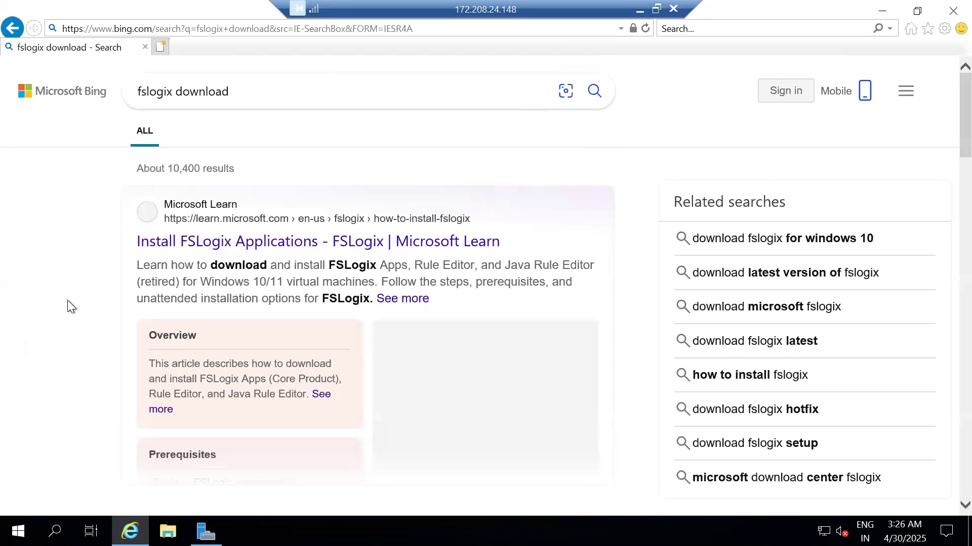
{"action": "scroll", "coordinate": [68, 301], "scroll_direction": "down", "scroll_amount": 5}
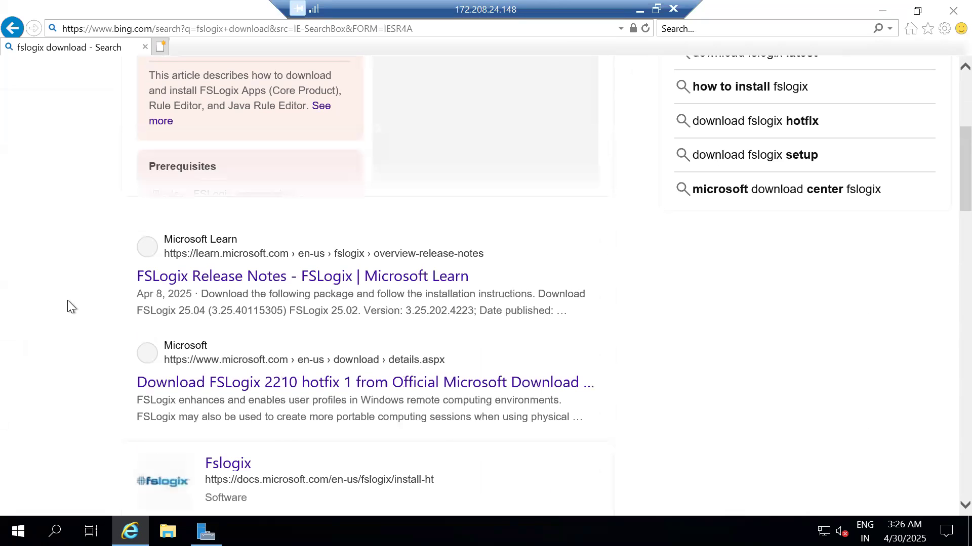
{"action": "scroll", "coordinate": [67, 307], "scroll_direction": "up", "scroll_amount": 1}
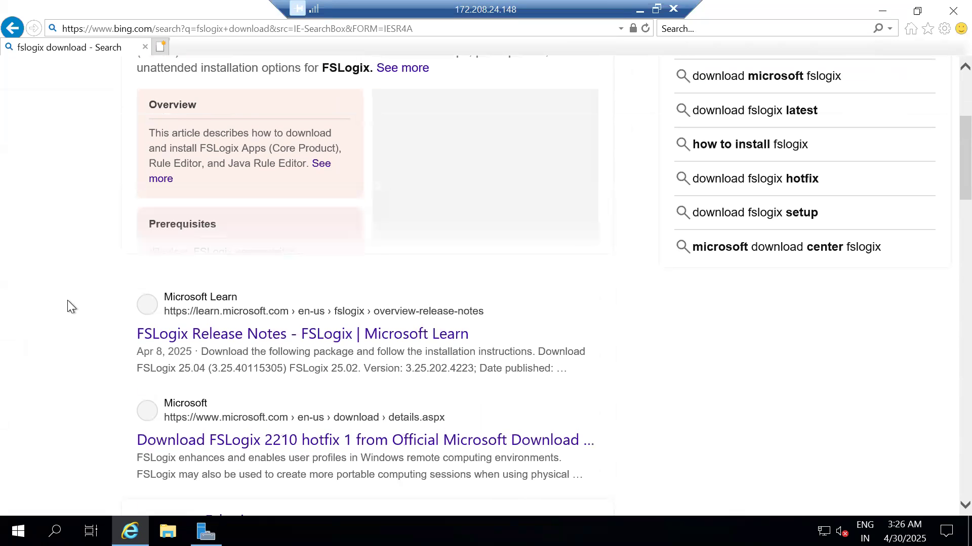
{"action": "scroll", "coordinate": [71, 307], "scroll_direction": "up", "scroll_amount": 1}
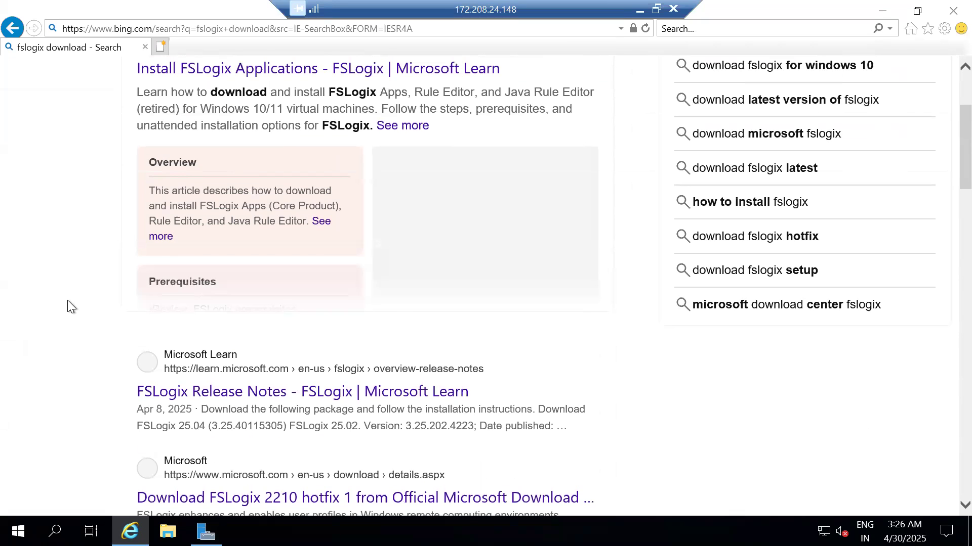
{"action": "scroll", "coordinate": [68, 300], "scroll_direction": "up", "scroll_amount": 3}
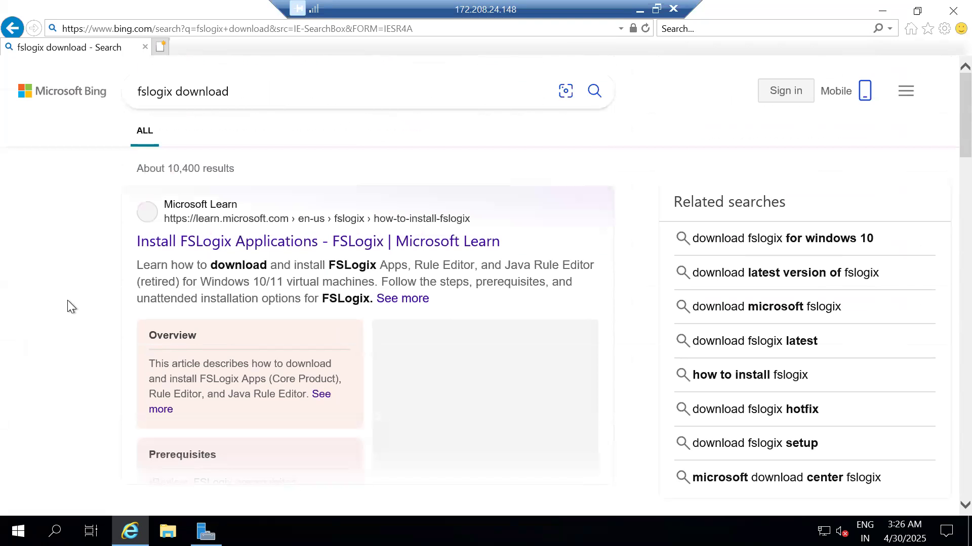
{"action": "left_click", "coordinate": [255, 243]}
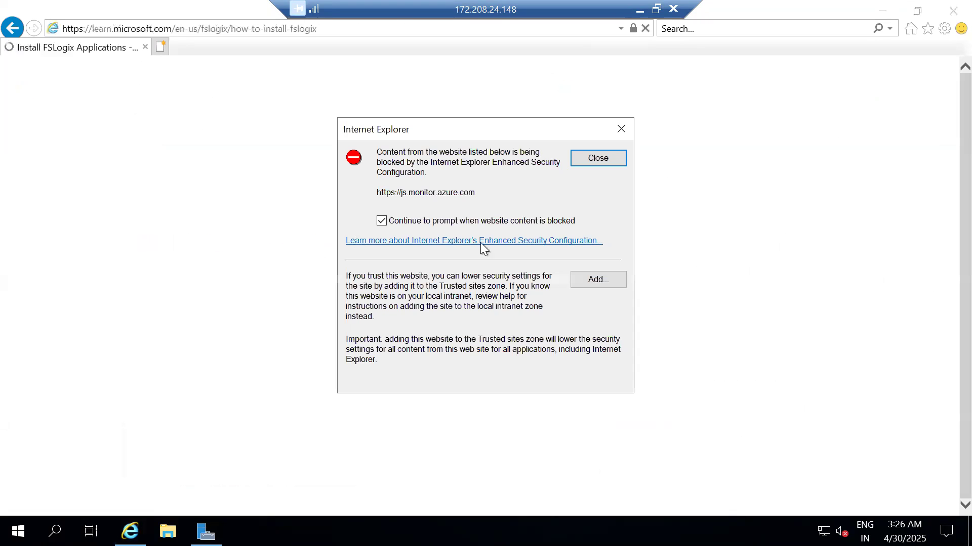
Add the blocked js.monitor.azure.com site to Trusted sites and close the dialog.
{"action": "left_click", "coordinate": [577, 275]}
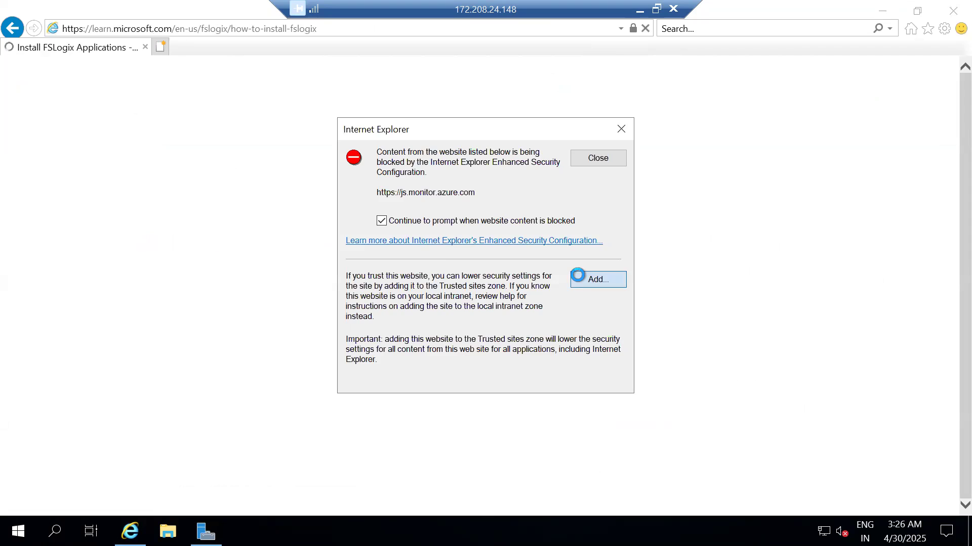
{"action": "left_click", "coordinate": [584, 238]}
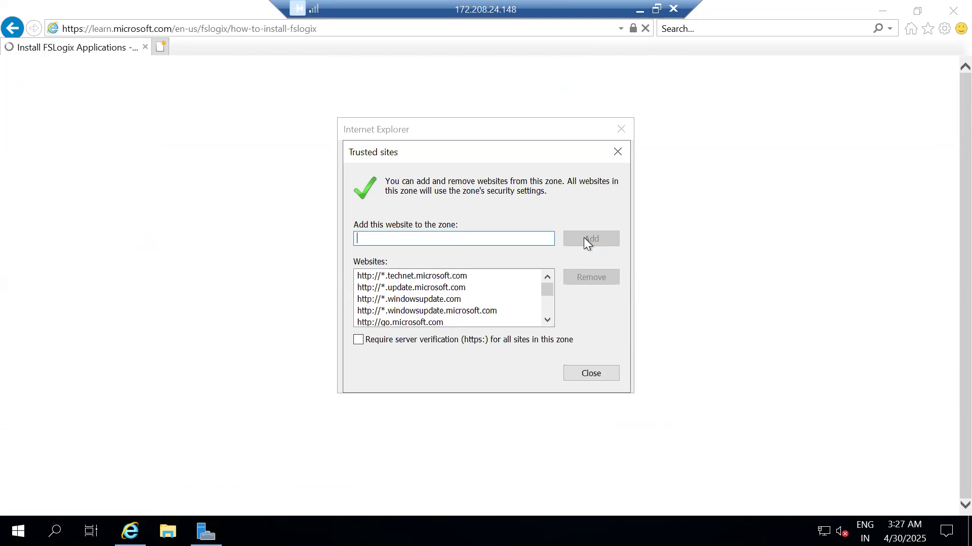
{"action": "left_click", "coordinate": [575, 372]}
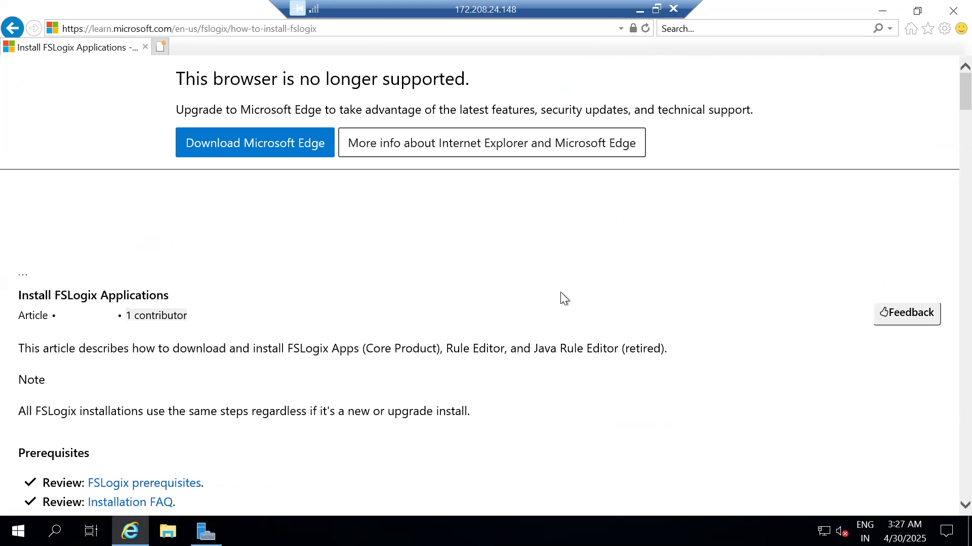
Download and save FSLogix_25.04.zip from the article's direct download link.
{"action": "scroll", "coordinate": [560, 293], "scroll_direction": "down", "scroll_amount": 9}
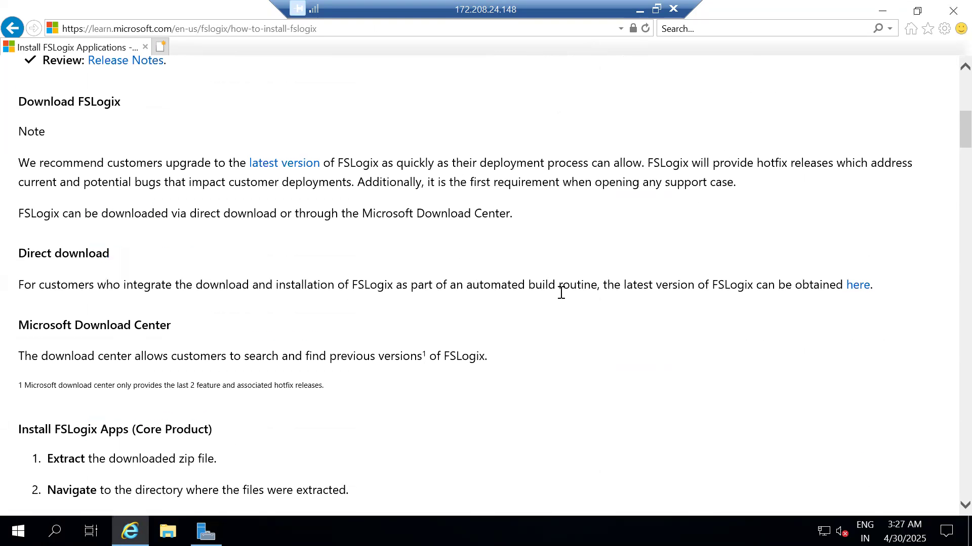
{"action": "scroll", "coordinate": [560, 292], "scroll_direction": "up", "scroll_amount": 1}
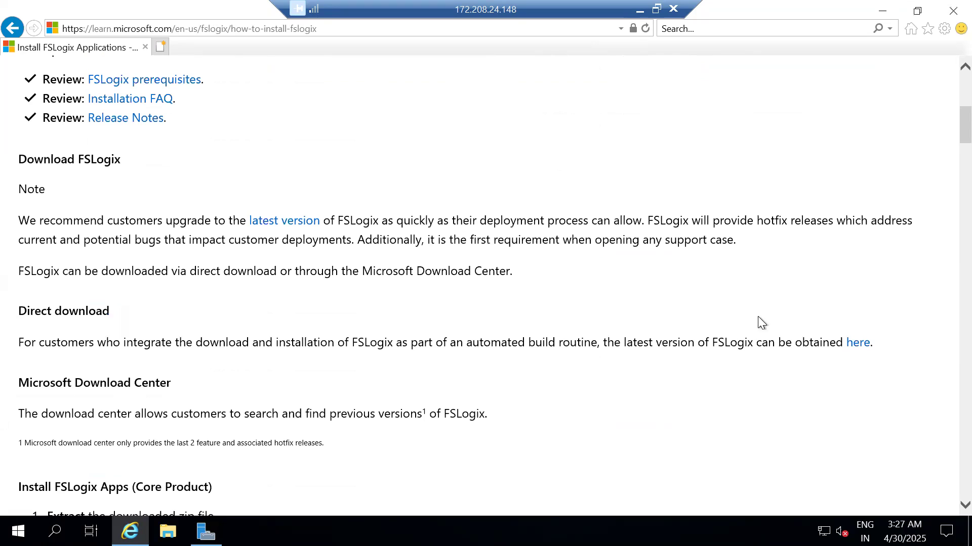
{"action": "left_click", "coordinate": [851, 350]}
{"action": "left_click", "coordinate": [717, 499]}
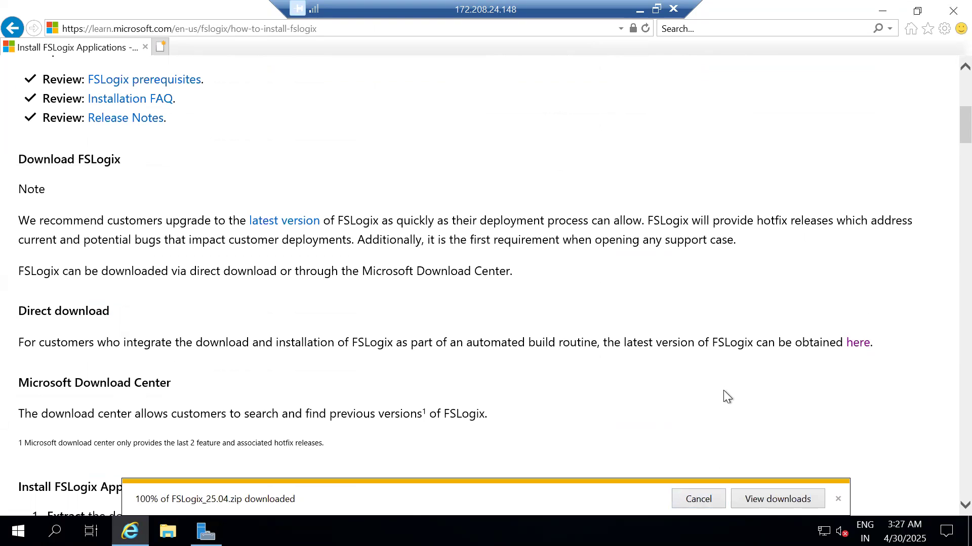
Scroll through the article's install steps, then minimize Internet Explorer.
{"action": "scroll", "coordinate": [766, 385], "scroll_direction": "down", "scroll_amount": 2}
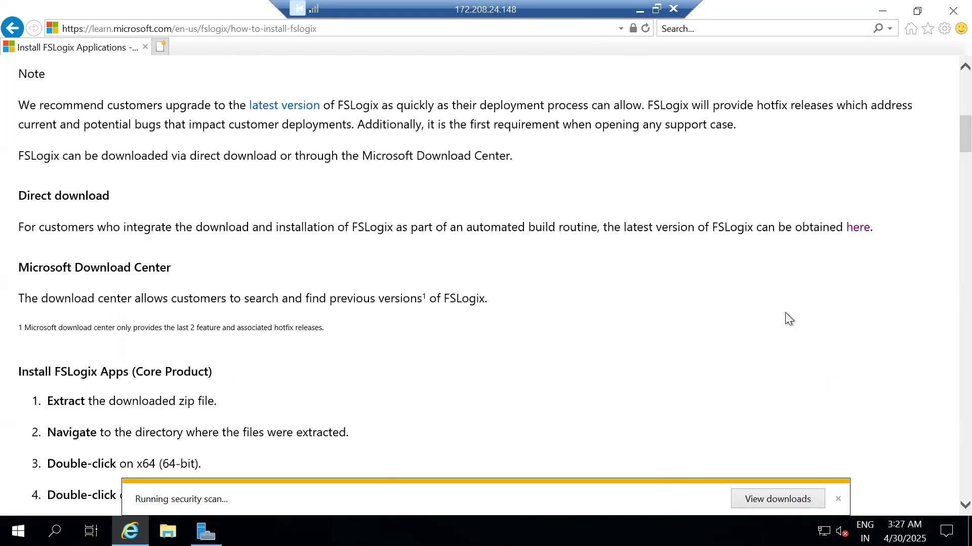
{"action": "scroll", "coordinate": [785, 313], "scroll_direction": "down", "scroll_amount": 2}
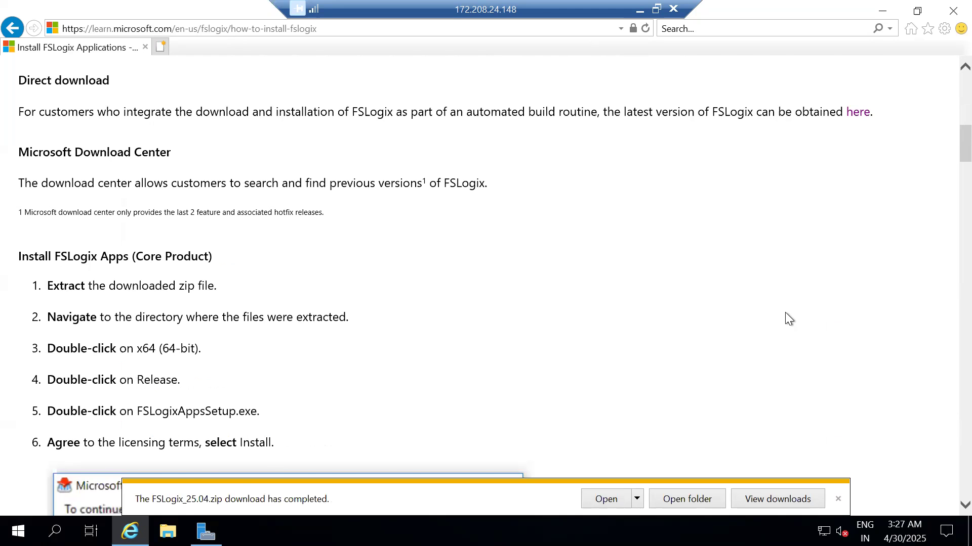
{"action": "scroll", "coordinate": [785, 312], "scroll_direction": "down", "scroll_amount": 2}
{"action": "scroll", "coordinate": [785, 312], "scroll_direction": "down", "scroll_amount": 3}
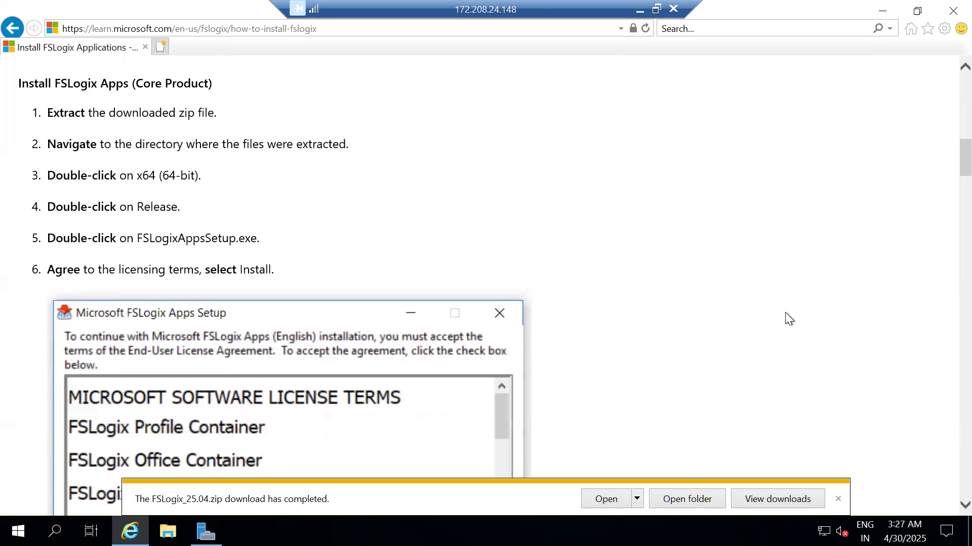
{"action": "scroll", "coordinate": [785, 312], "scroll_direction": "down", "scroll_amount": 1}
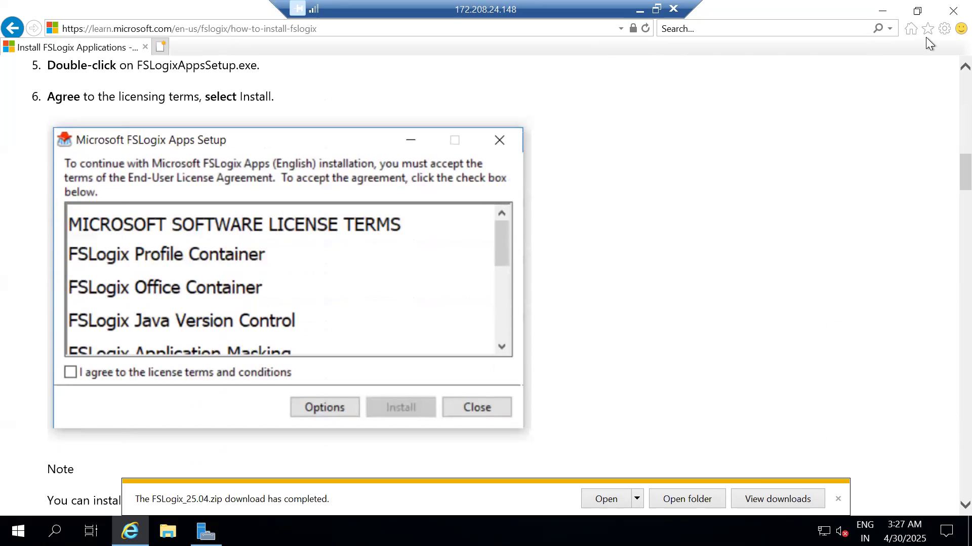
{"action": "left_click", "coordinate": [880, 11]}
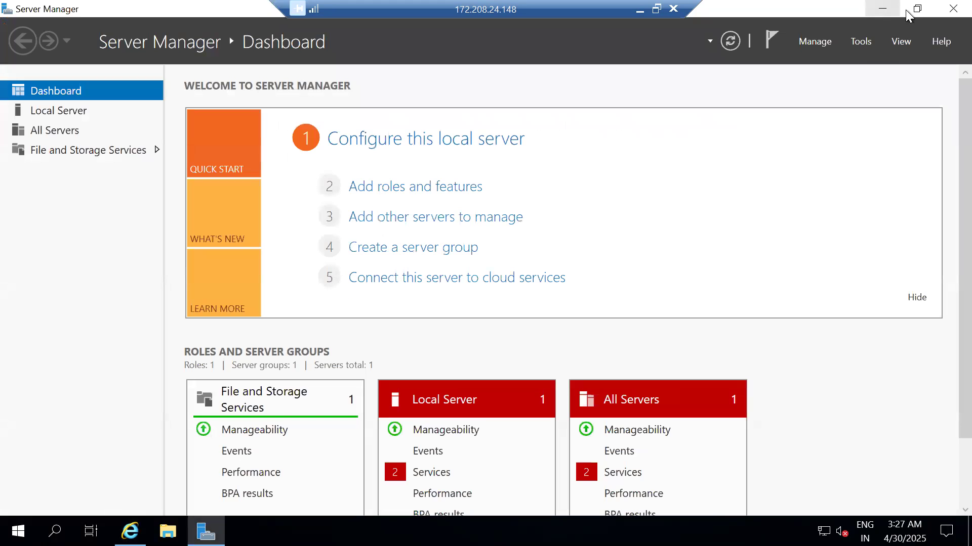
Close Server Manager, check the local machine, then return to the VM and restore Internet Explorer.
{"action": "left_click", "coordinate": [948, 11]}
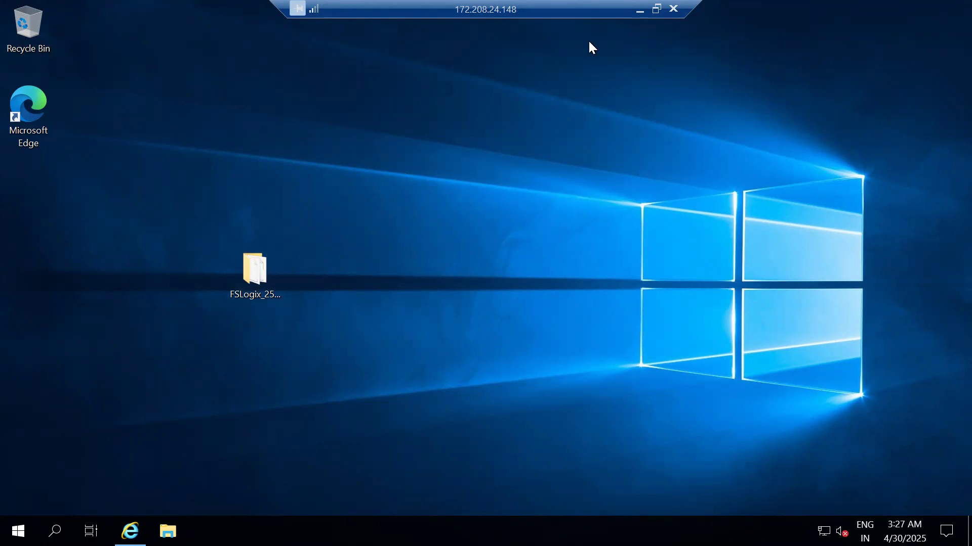
{"action": "left_click", "coordinate": [636, 12]}
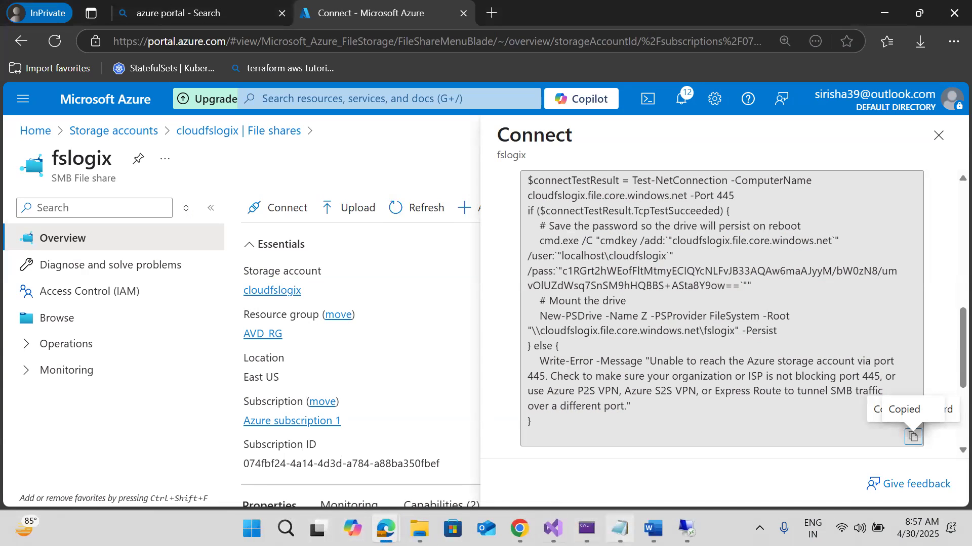
{"action": "mouse_move", "coordinate": [687, 529]}
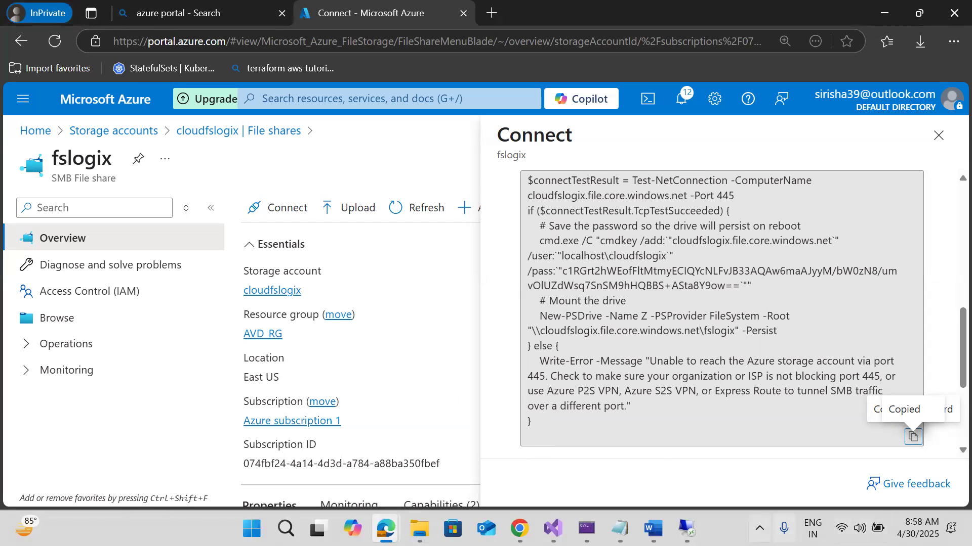
{"action": "left_click", "coordinate": [687, 529]}
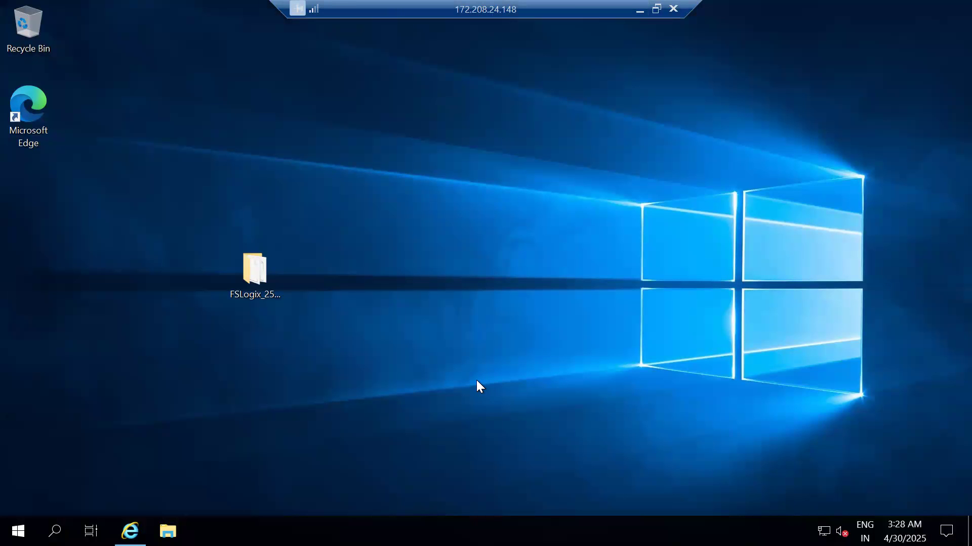
{"action": "left_click", "coordinate": [130, 531]}
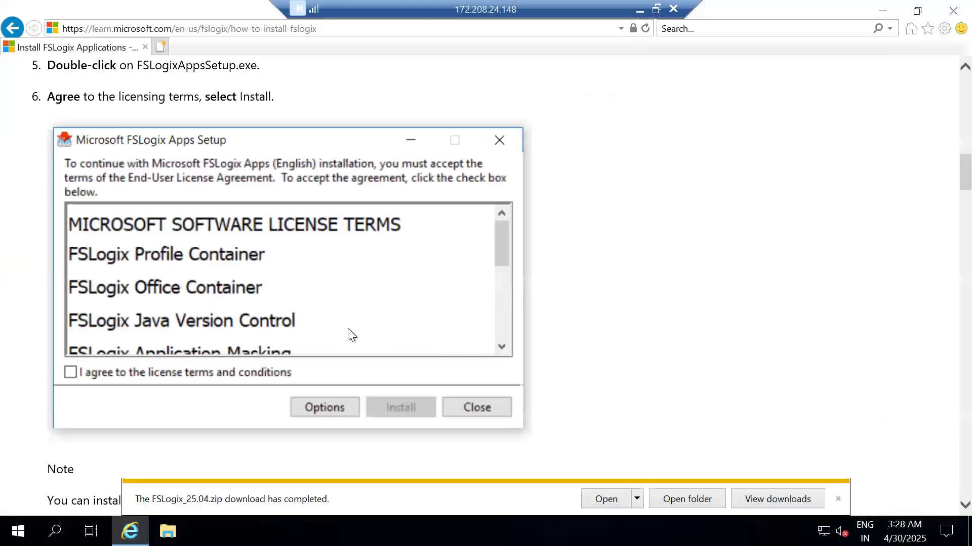
Open the download folder and browse into FSLogix_25.04\x64\Release.
{"action": "left_click", "coordinate": [919, 12]}
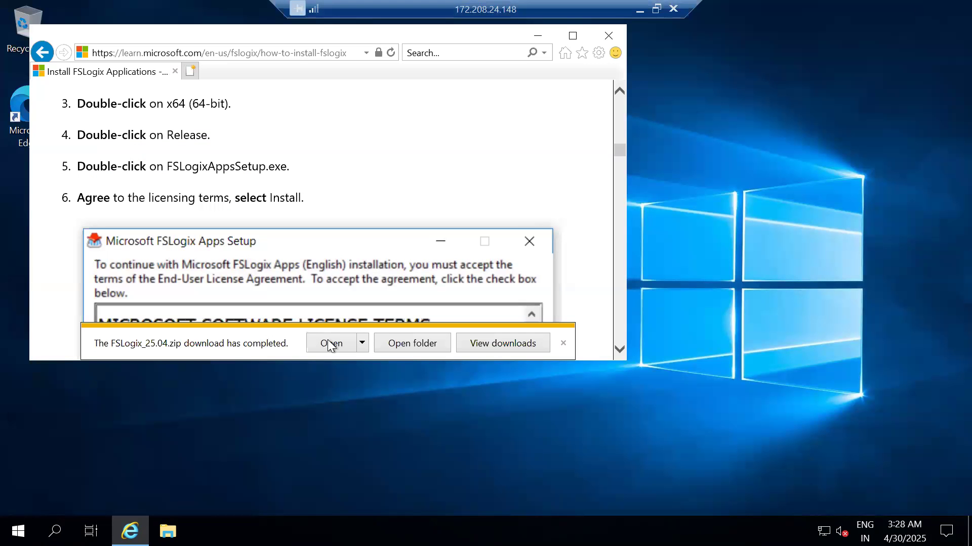
{"action": "left_click", "coordinate": [407, 345]}
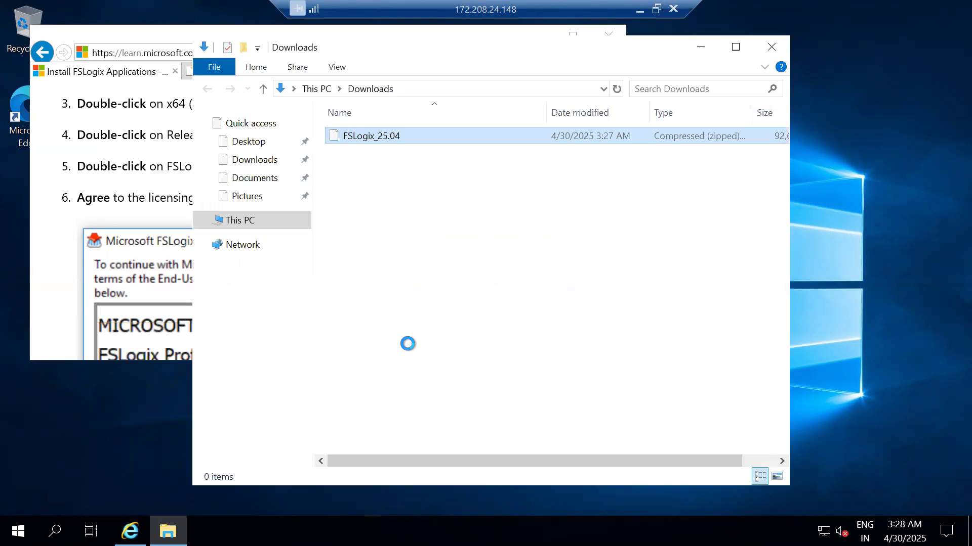
{"action": "double_click", "coordinate": [373, 135]}
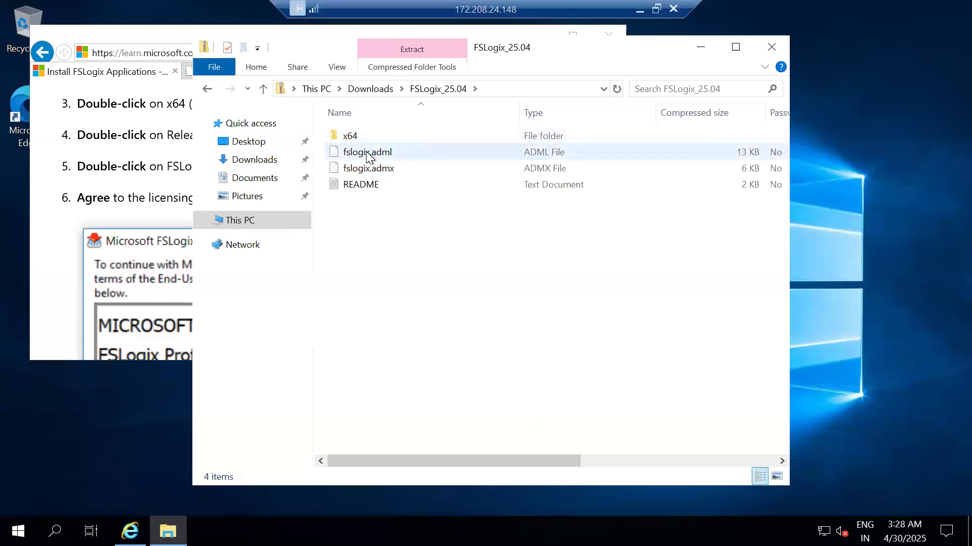
{"action": "double_click", "coordinate": [352, 136]}
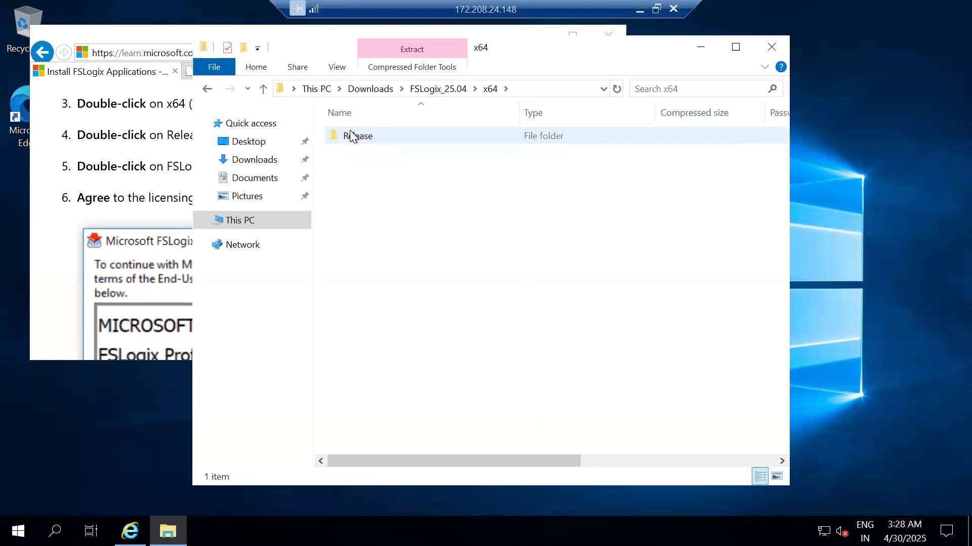
{"action": "left_click", "coordinate": [355, 136]}
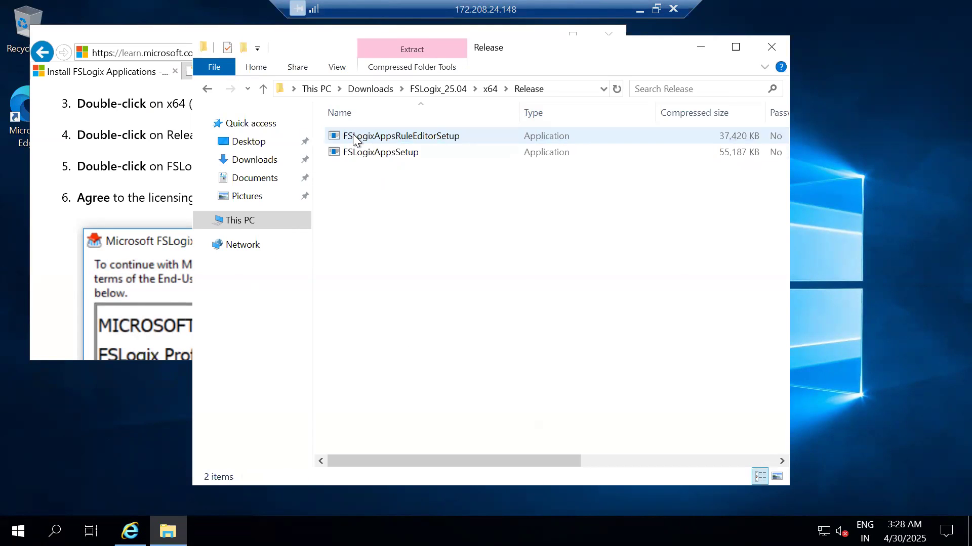
Run FSLogixAppsSetup directly from the archive, then minimize File Explorer.
{"action": "left_click", "coordinate": [384, 159]}
{"action": "double_click", "coordinate": [383, 152]}
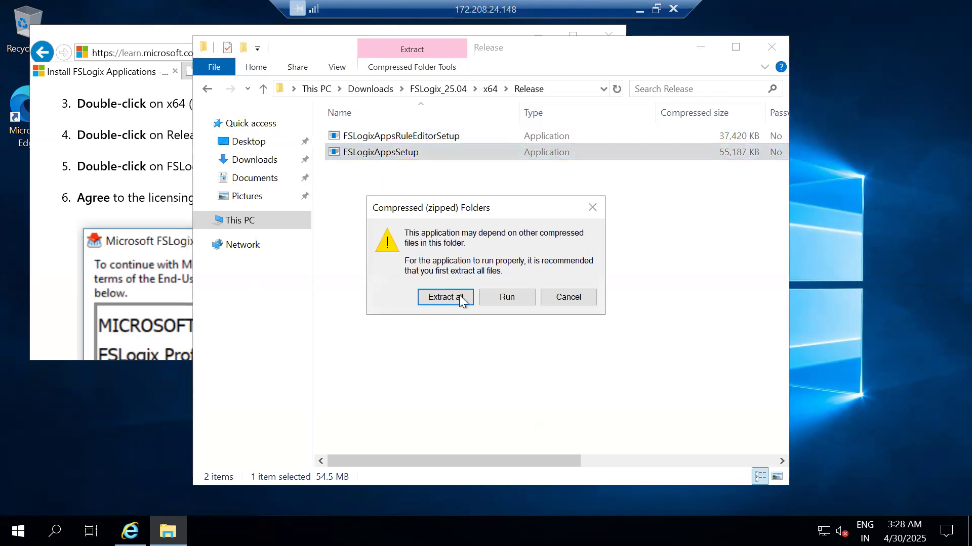
{"action": "left_click", "coordinate": [504, 298]}
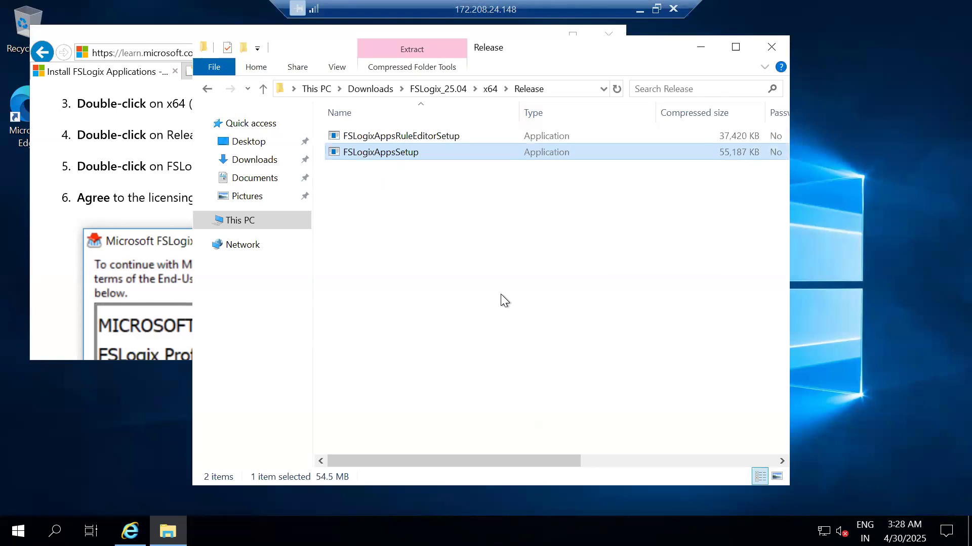
{"action": "left_click", "coordinate": [702, 46]}
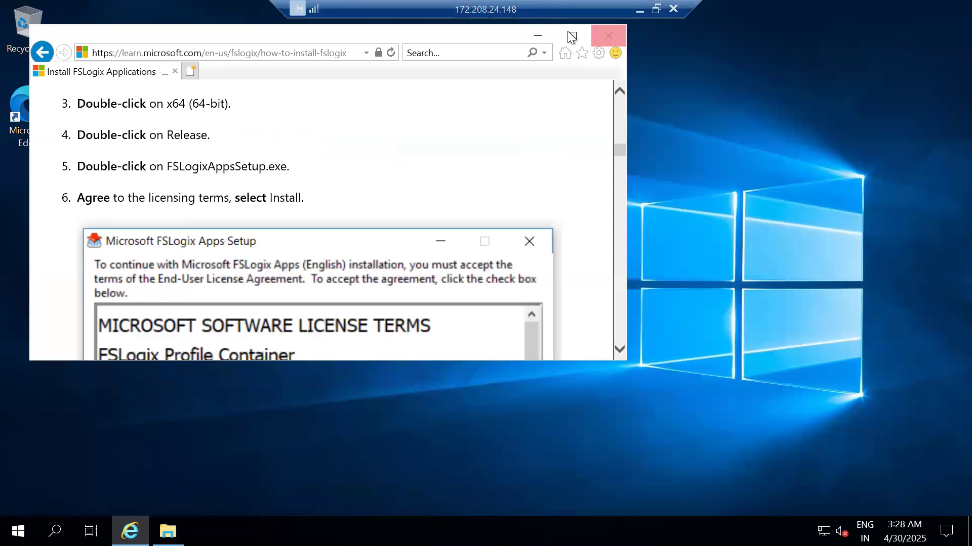
Minimize the browser, agree to the FSLogix license terms and begin the install.
{"action": "left_click", "coordinate": [530, 34]}
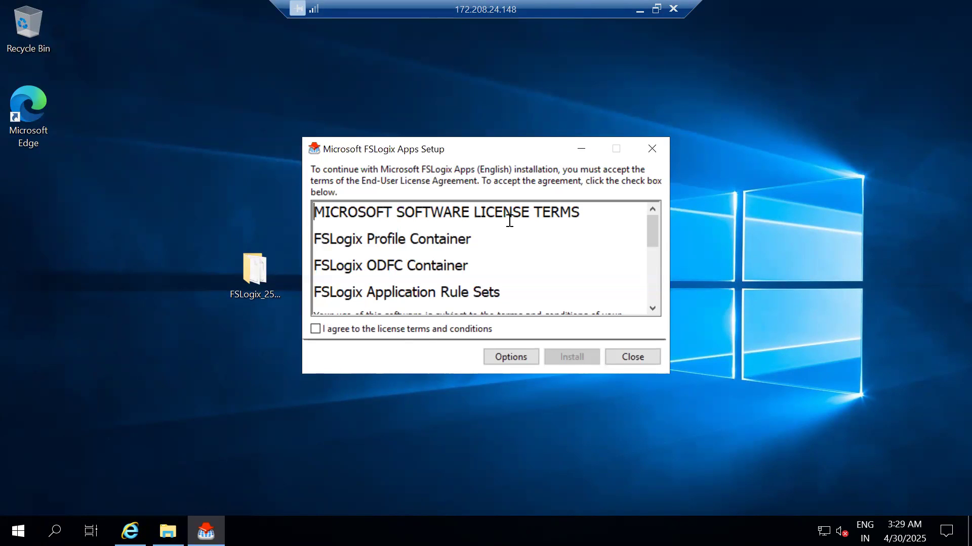
{"action": "left_click", "coordinate": [396, 329]}
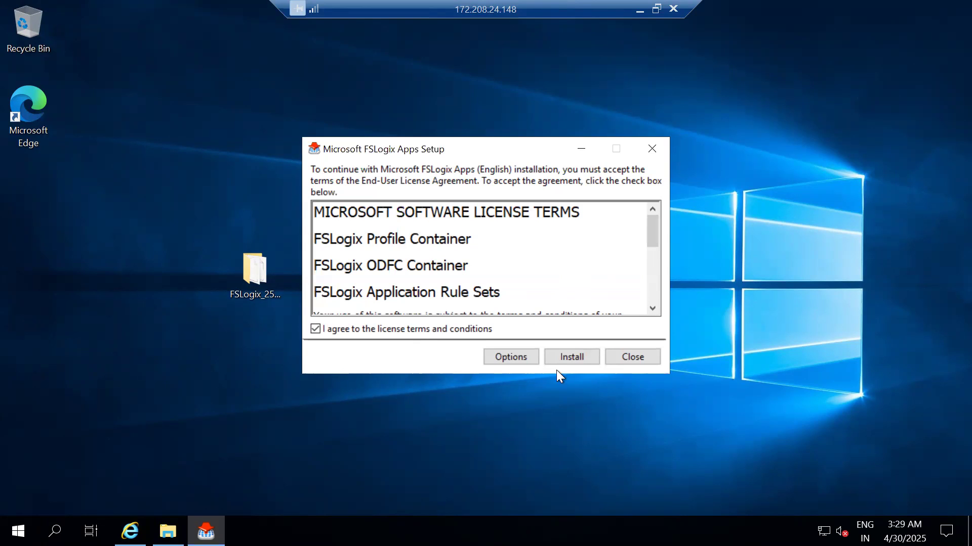
{"action": "left_click", "coordinate": [575, 353]}
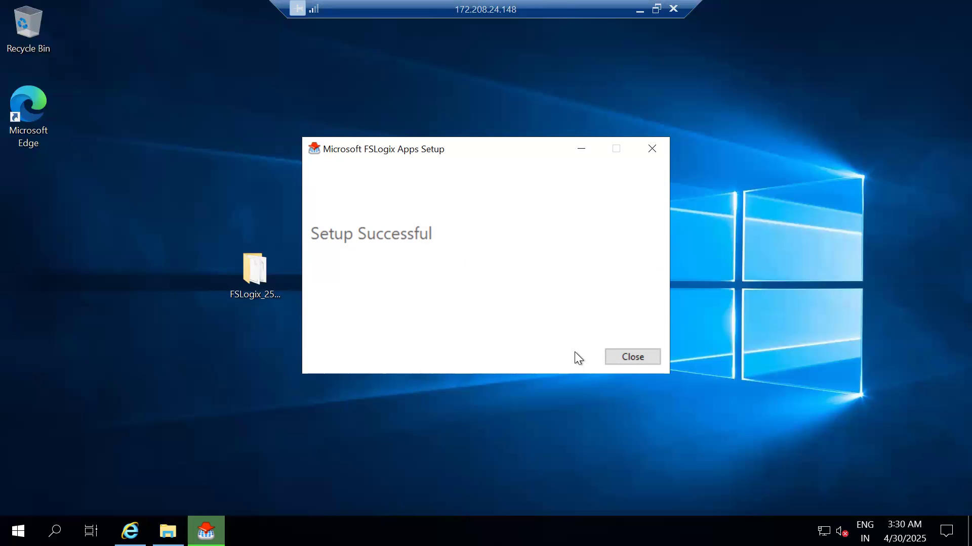
Close the FSLogix setup window after it reports Setup Successful.
{"action": "left_click", "coordinate": [627, 354]}
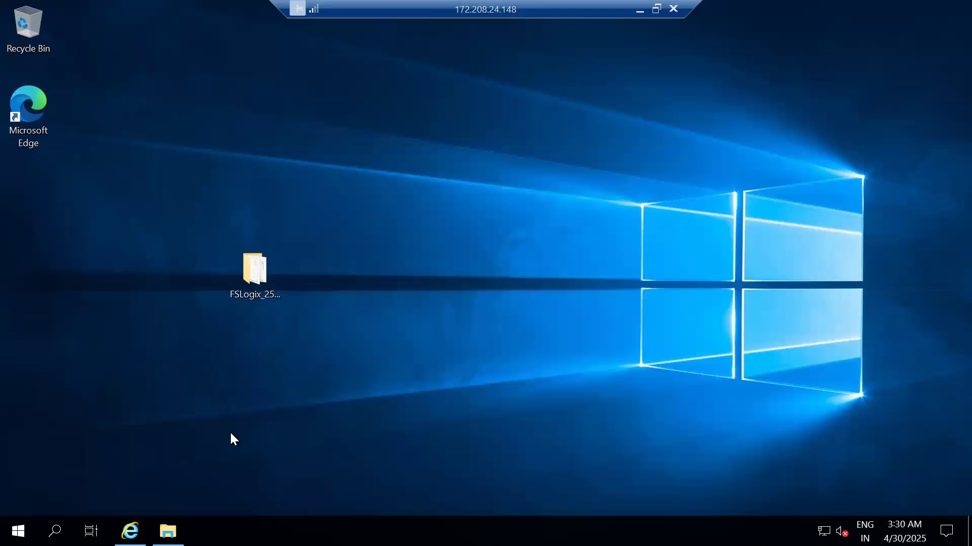
Restart the server from the Start menu with the reason Other (Unplanned).
{"action": "key", "text": "super"}
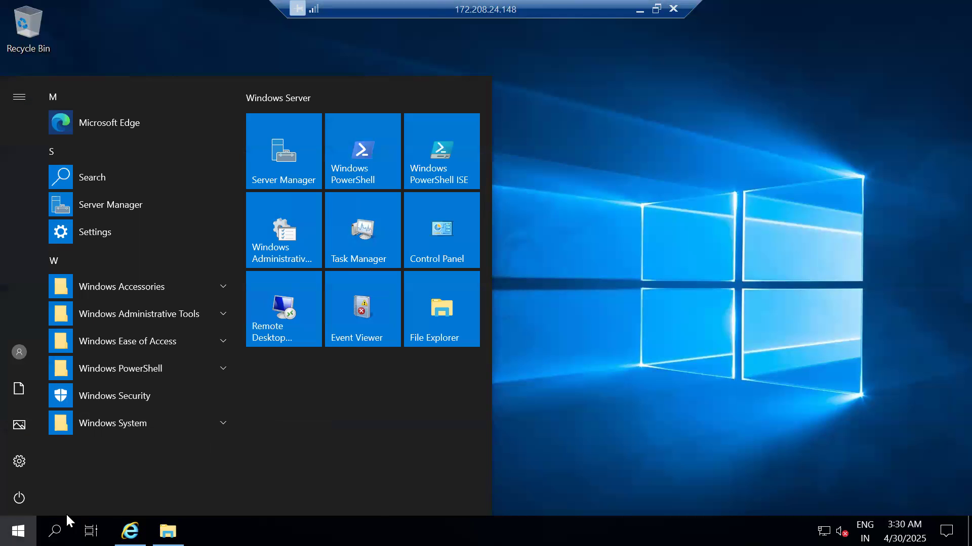
{"action": "left_click", "coordinate": [19, 500]}
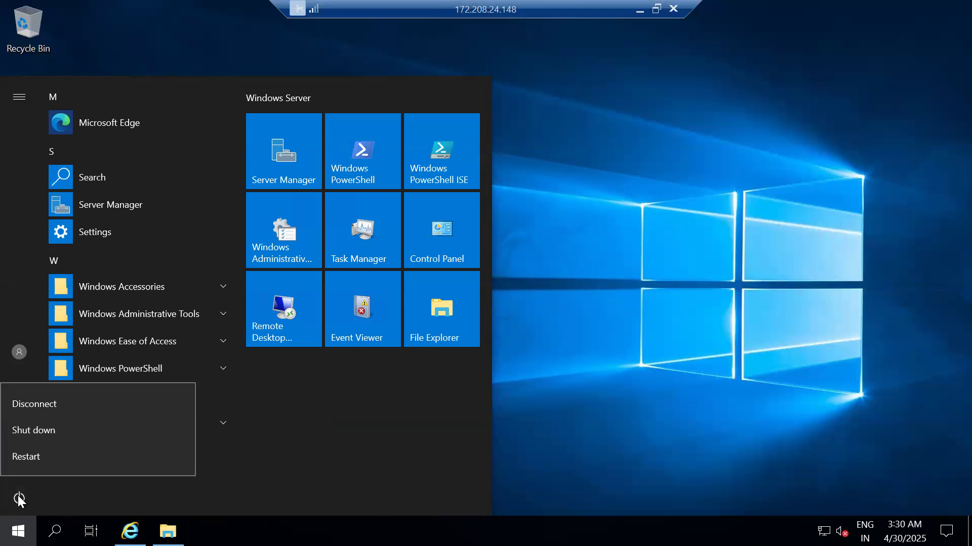
{"action": "left_click", "coordinate": [35, 457]}
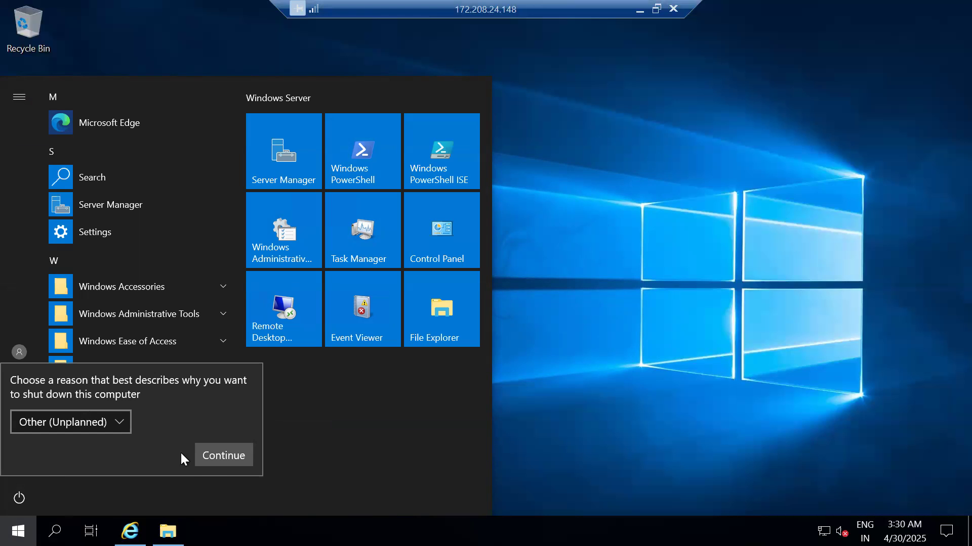
{"action": "left_click", "coordinate": [224, 459]}
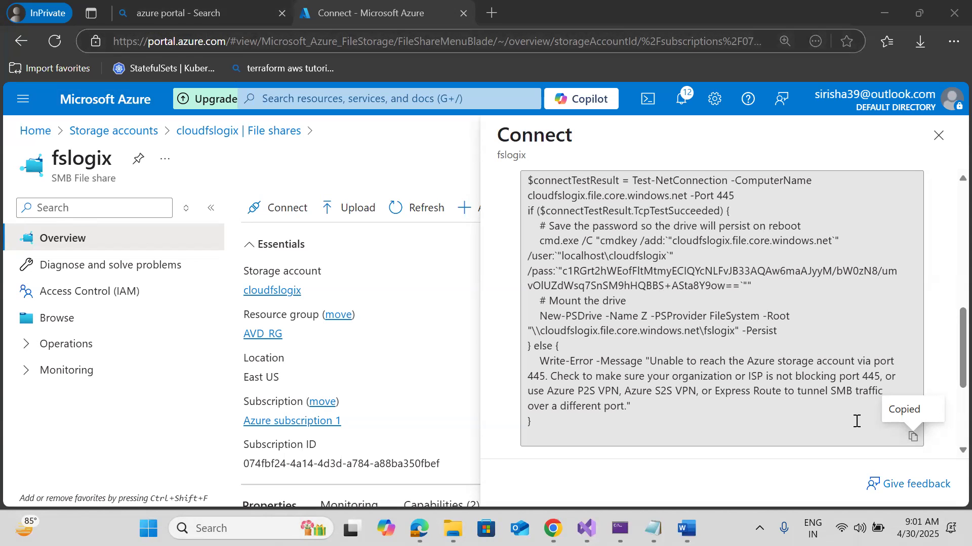
Launch mstsc, connect to 172.208.24.148 and submit the account password.
{"action": "left_click", "coordinate": [912, 437]}
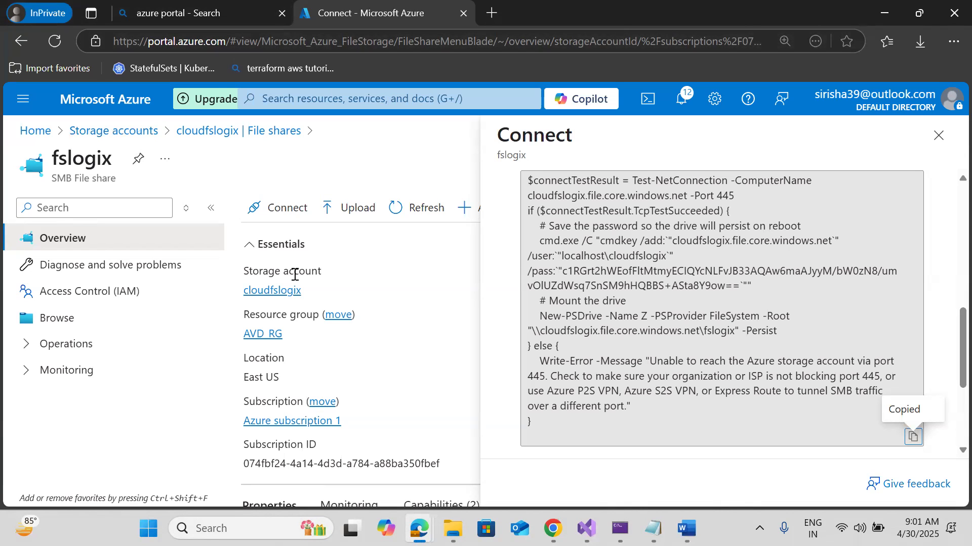
{"action": "key", "text": "super+r"}
{"action": "type", "text": "mst"}
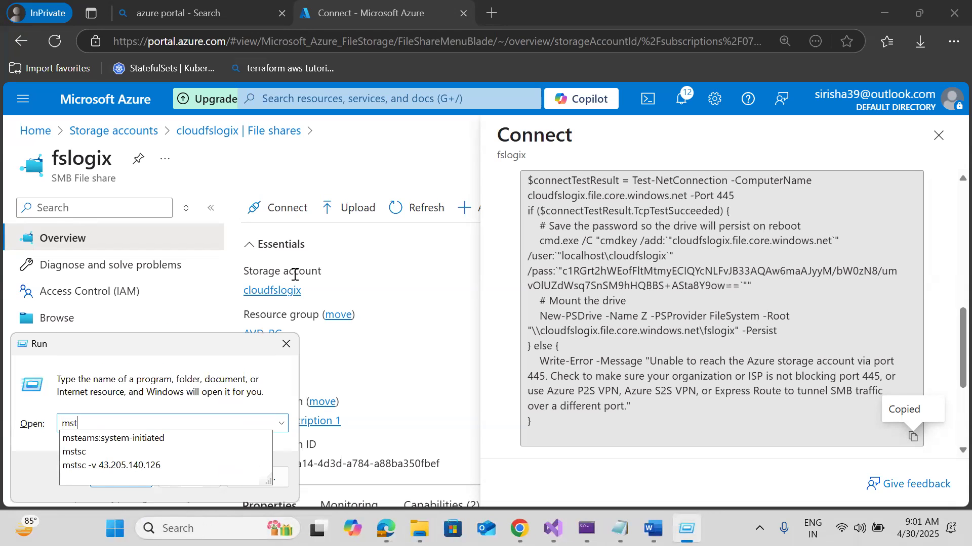
{"action": "type", "text": "sc"}
{"action": "key", "text": "Return"}
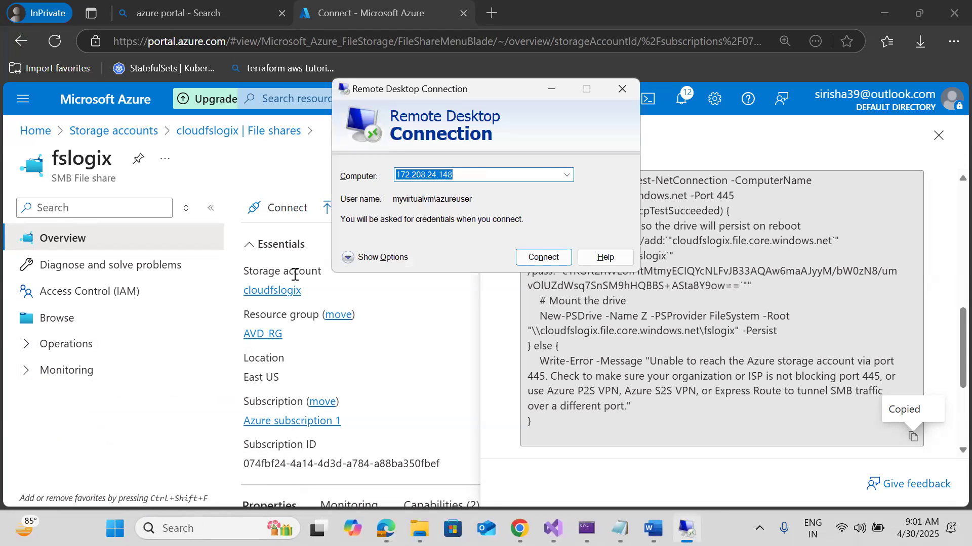
{"action": "left_click", "coordinate": [541, 254]}
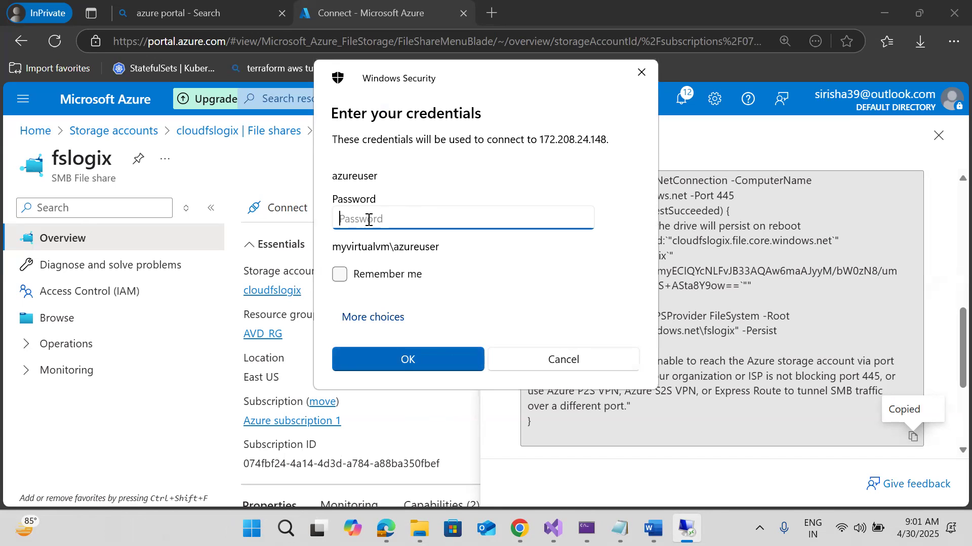
{"action": "type", "text": "************"}
{"action": "key", "text": "Return"}
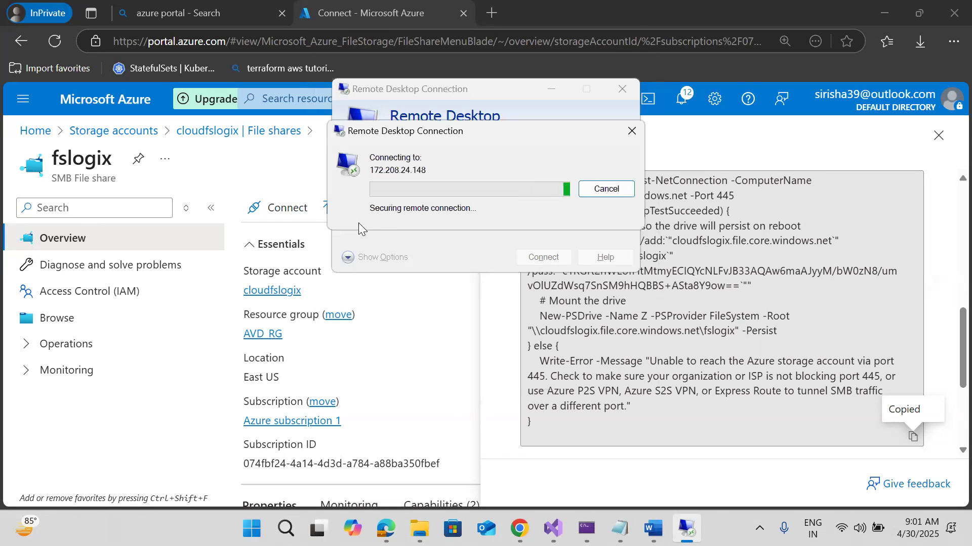
Accept the VM's certificate warning and return to the full-screen session once signed in.
{"action": "left_click", "coordinate": [534, 311]}
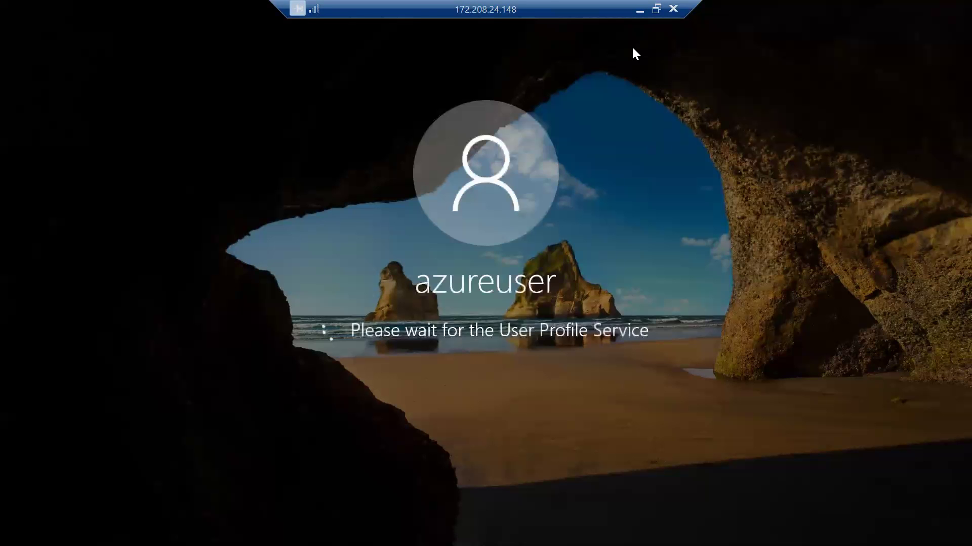
{"action": "left_click", "coordinate": [639, 10]}
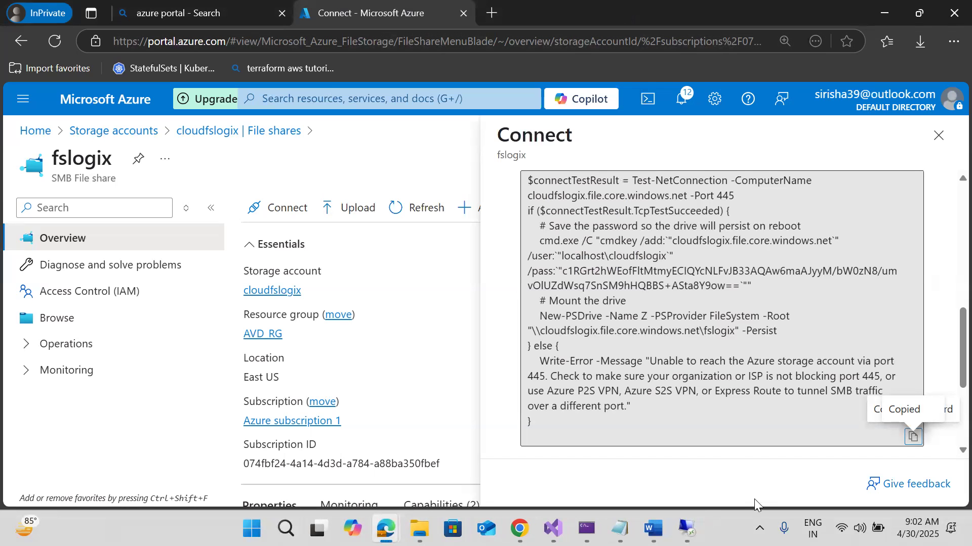
{"action": "left_click", "coordinate": [759, 528]}
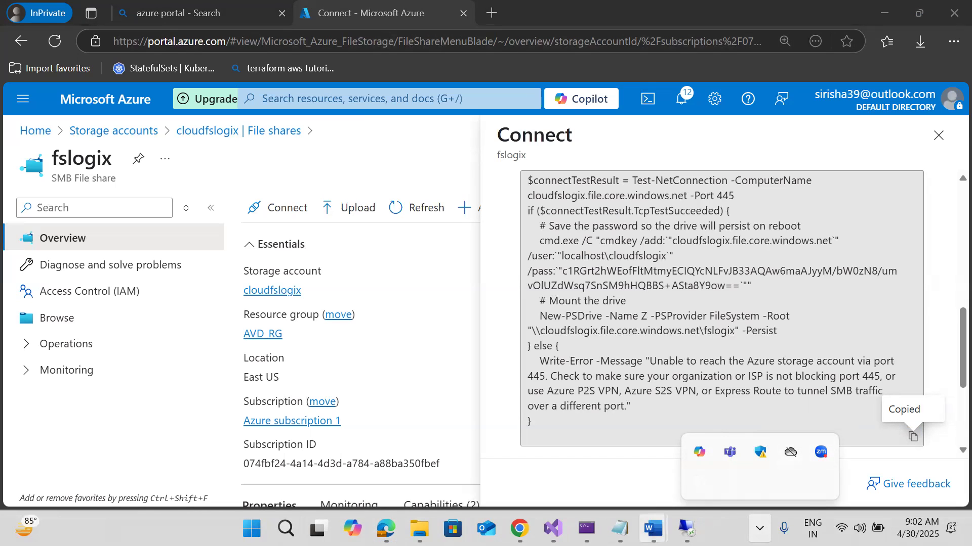
{"action": "mouse_move", "coordinate": [652, 529]}
{"action": "left_click", "coordinate": [686, 529]}
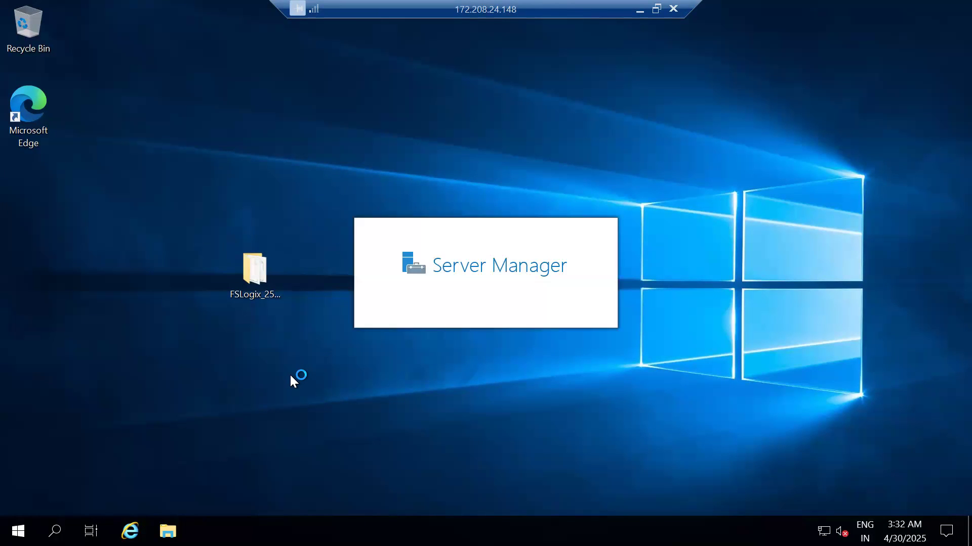
Paste the fslogix drive-Z mount script into a new Notepad document and select it all.
{"action": "key", "text": "super+r"}
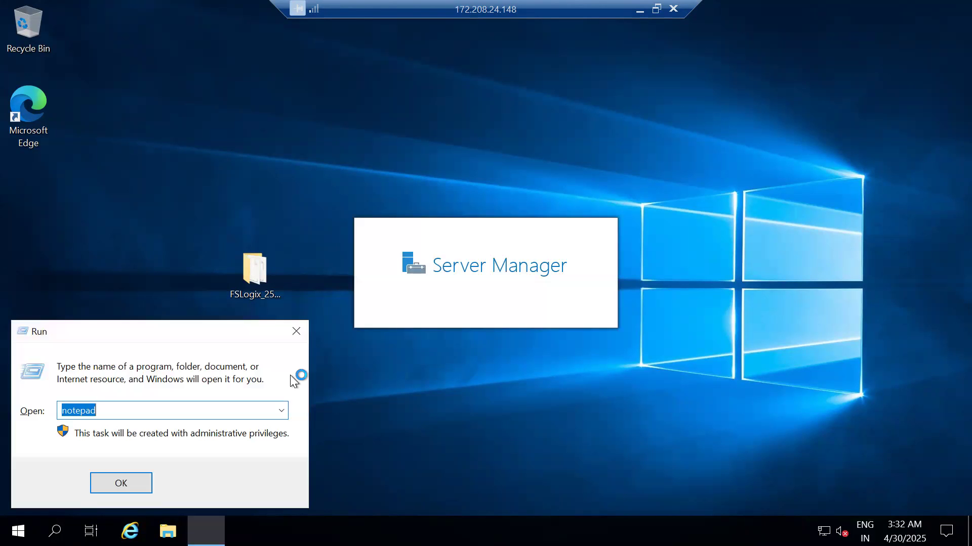
{"action": "left_click", "coordinate": [117, 480]}
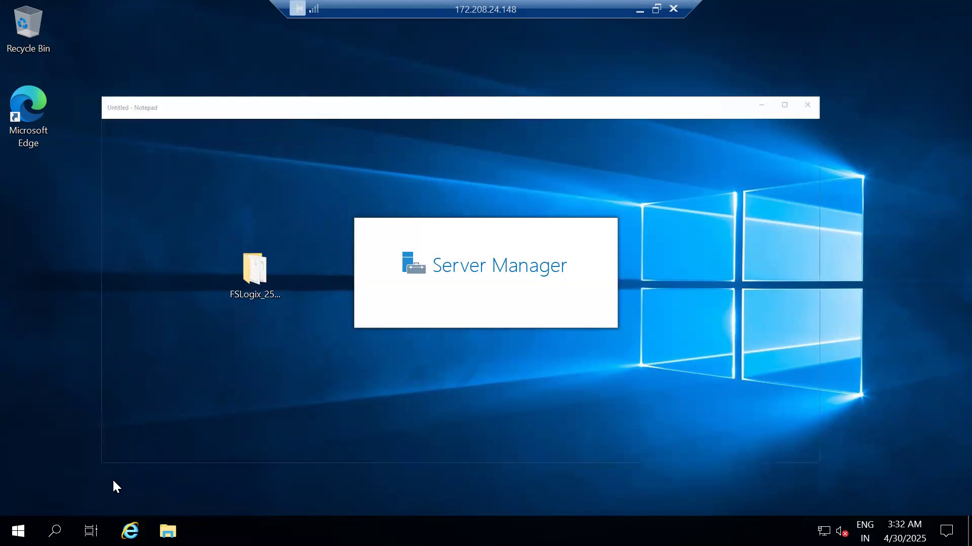
{"action": "key", "text": "ctrl+v"}
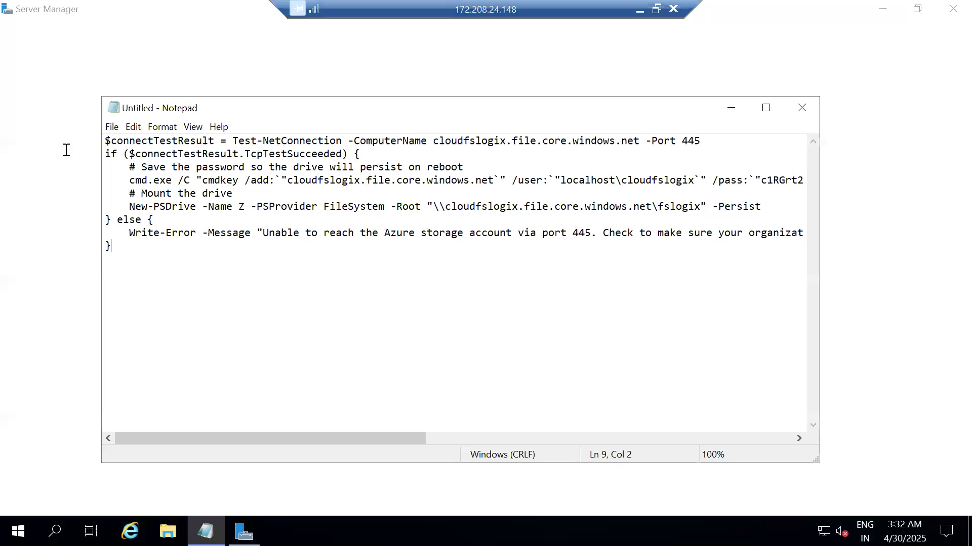
{"action": "key", "text": "ctrl+a"}
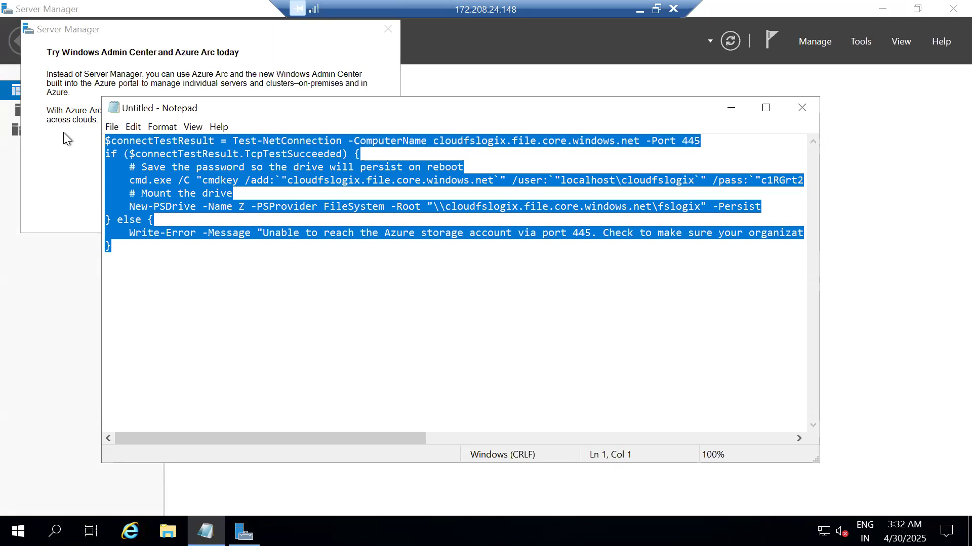
{"action": "key", "text": "super"}
Dismiss the Windows Admin Center promo popup in Server Manager.
{"action": "left_click", "coordinate": [386, 30]}
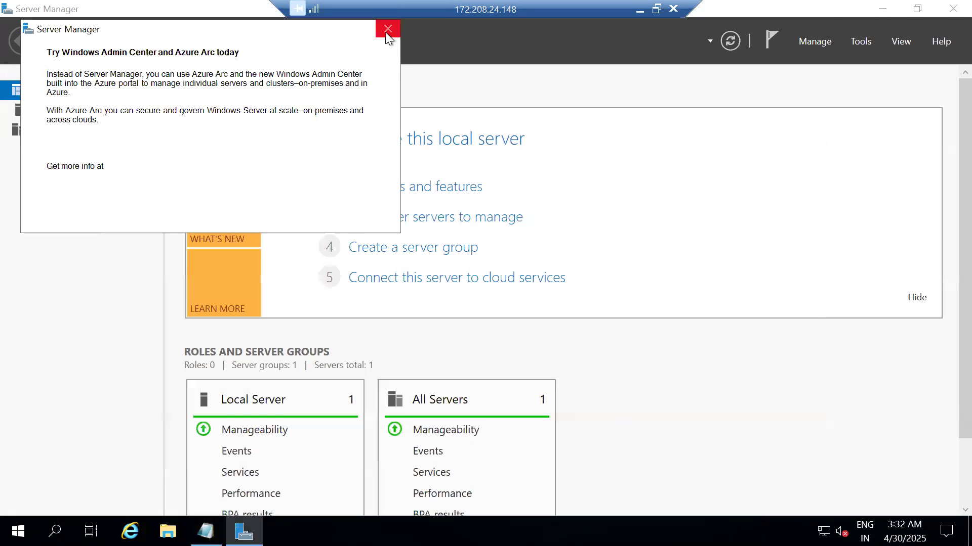
{"action": "left_click", "coordinate": [386, 30]}
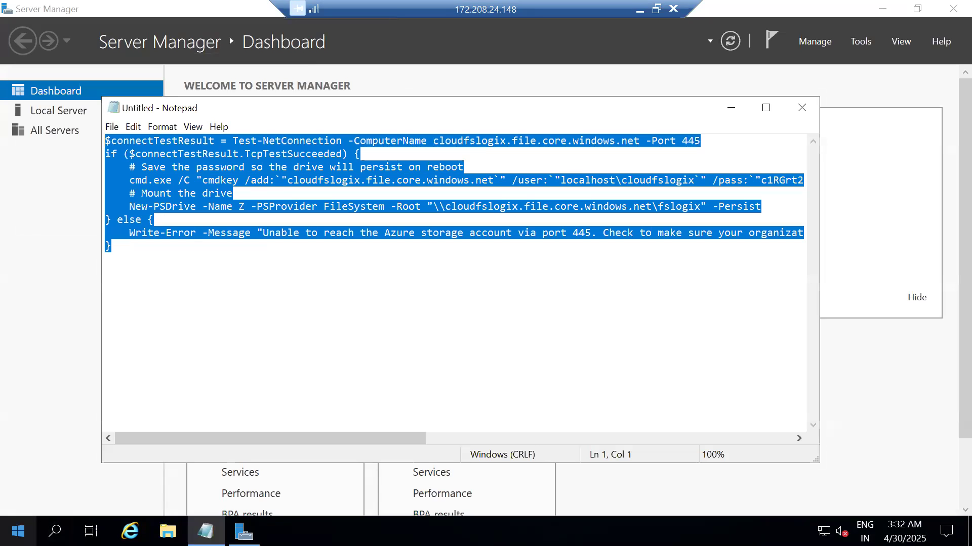
{"action": "left_click", "coordinate": [18, 531]}
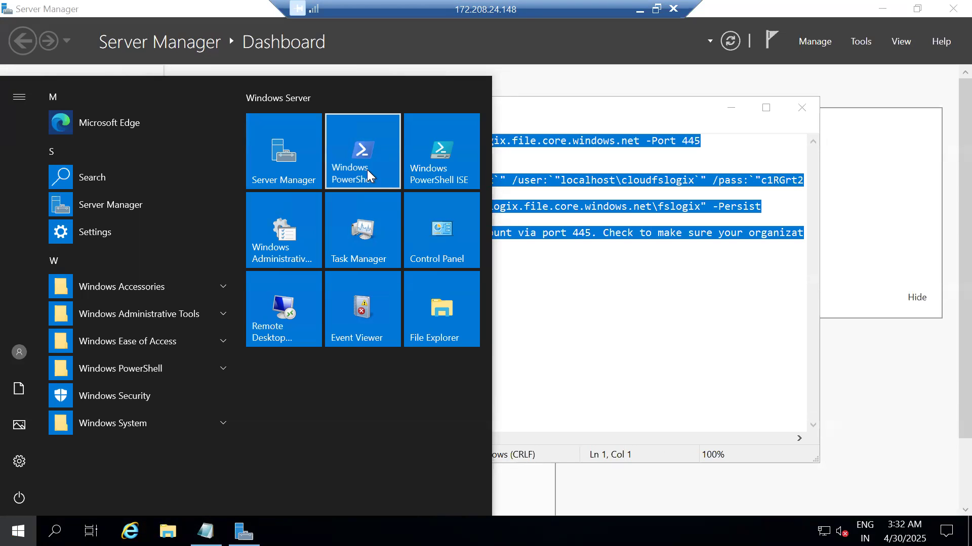
Launch Windows PowerShell as Administrator, closing the non-administrator window that opened first.
{"action": "right_click", "coordinate": [381, 176]}
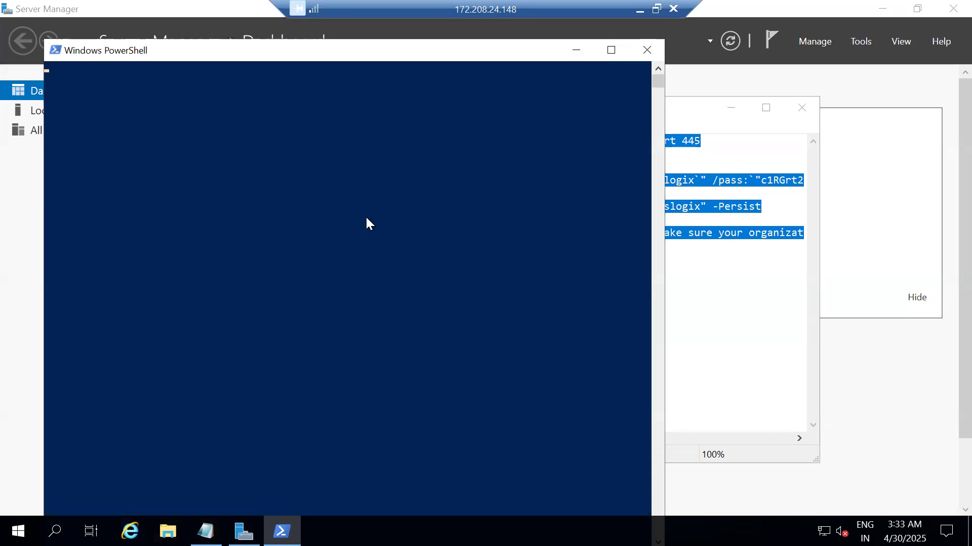
{"action": "left_click", "coordinate": [646, 50]}
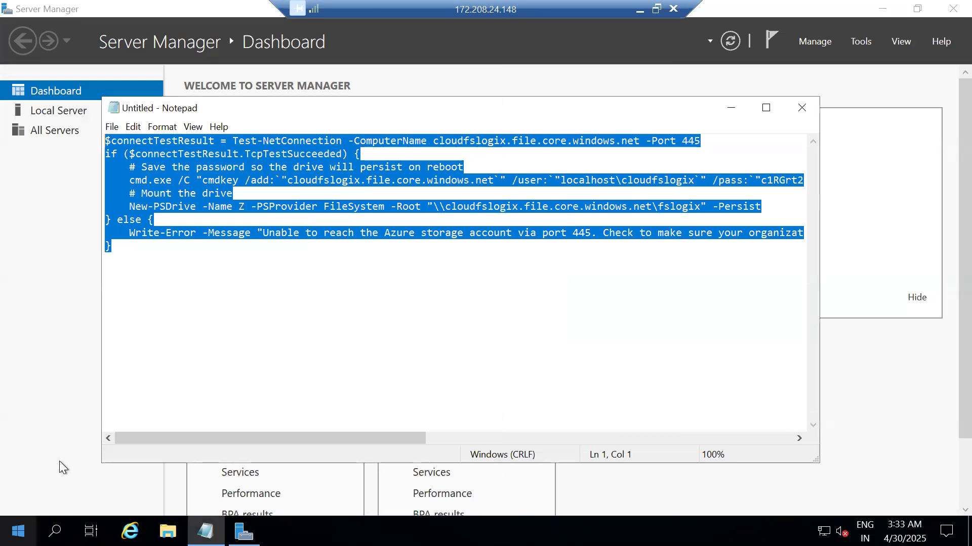
{"action": "left_click", "coordinate": [18, 531]}
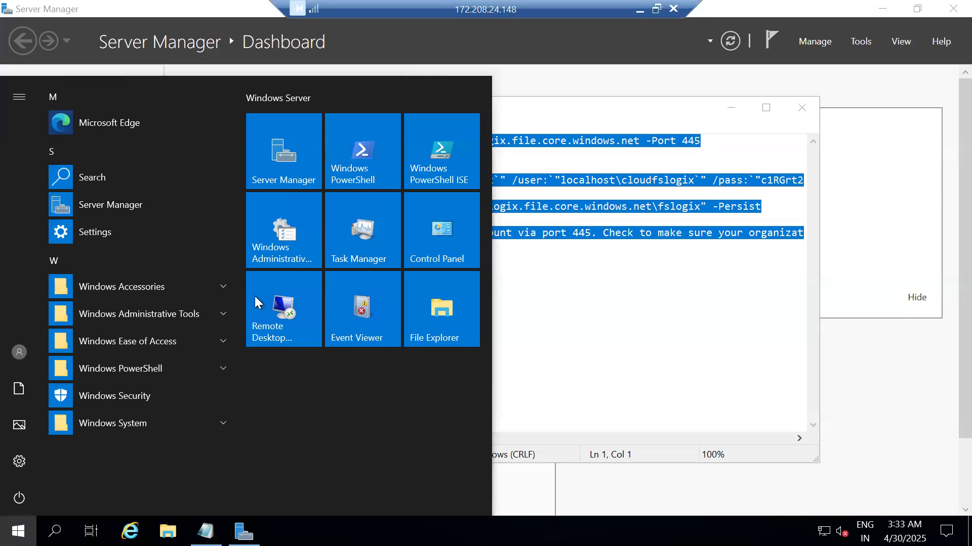
{"action": "right_click", "coordinate": [363, 177]}
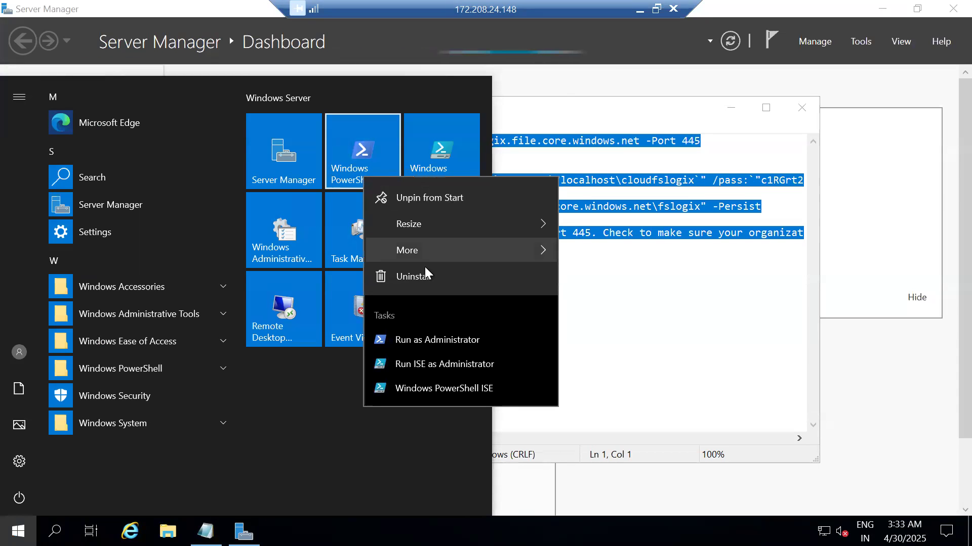
{"action": "left_click", "coordinate": [427, 339]}
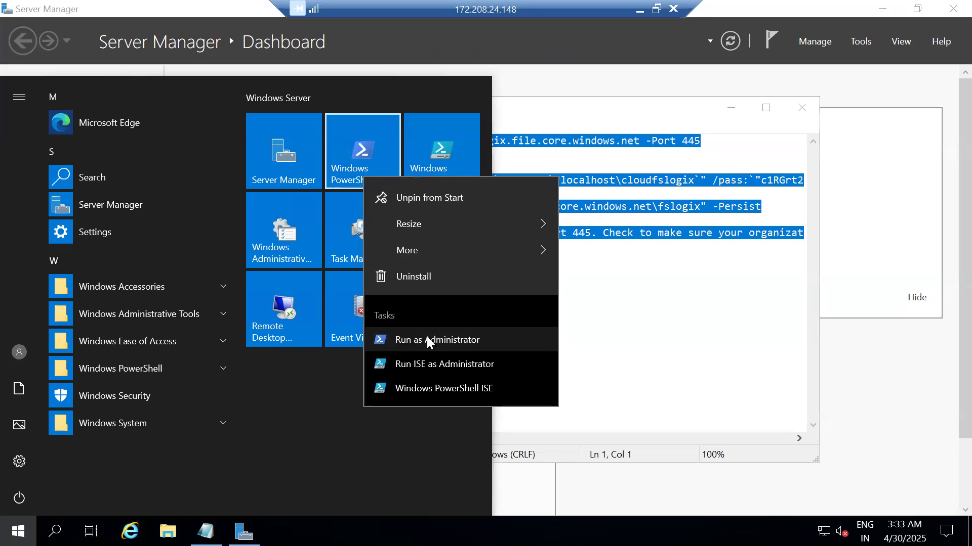
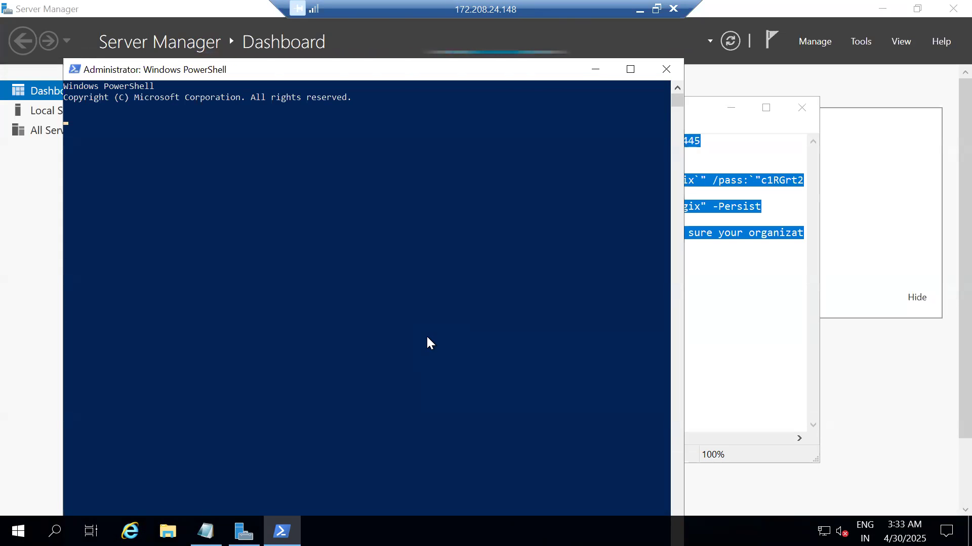
Select the whole drive-Z mount script in Notepad and bring the Administrator PowerShell console forward.
{"action": "left_click", "coordinate": [284, 201]}
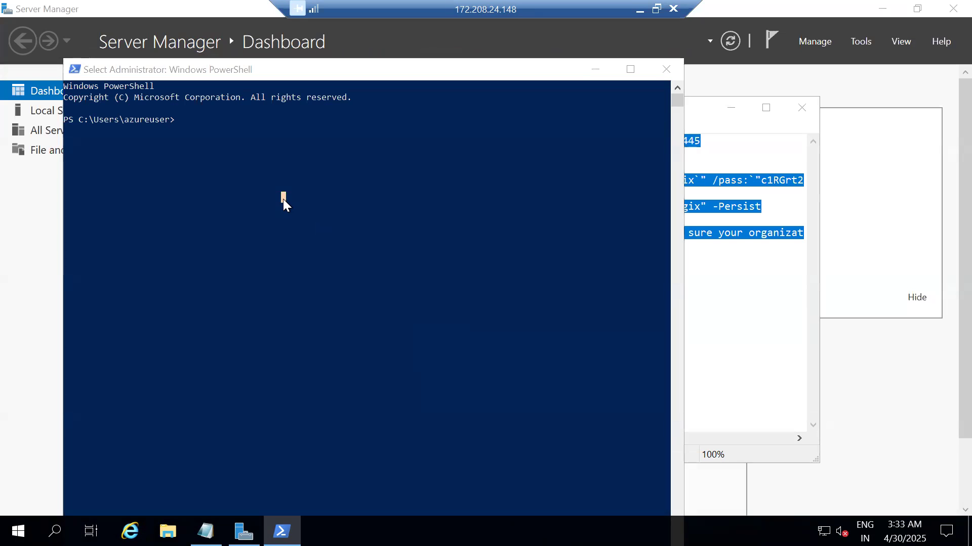
{"action": "left_click", "coordinate": [696, 253]}
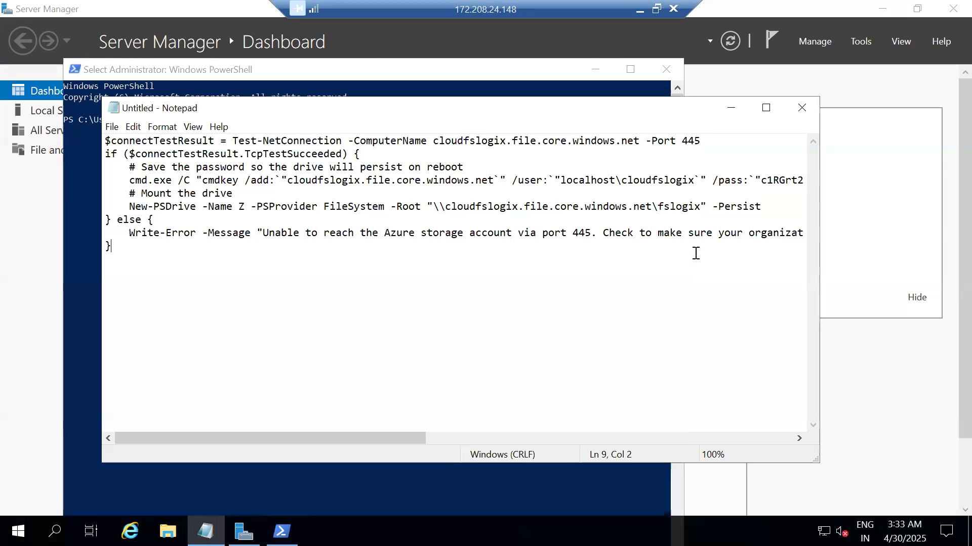
{"action": "key", "text": "ctrl+a"}
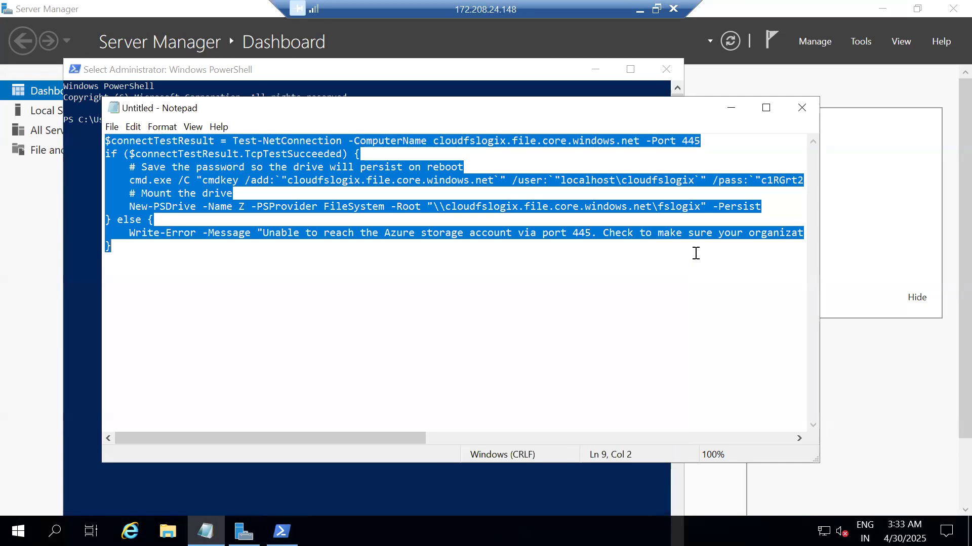
{"action": "left_click", "coordinate": [264, 196]}
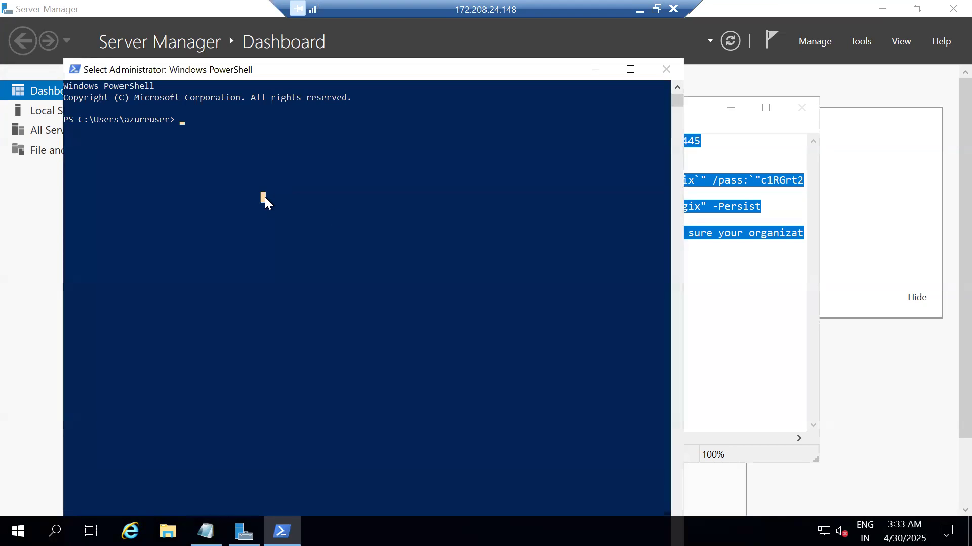
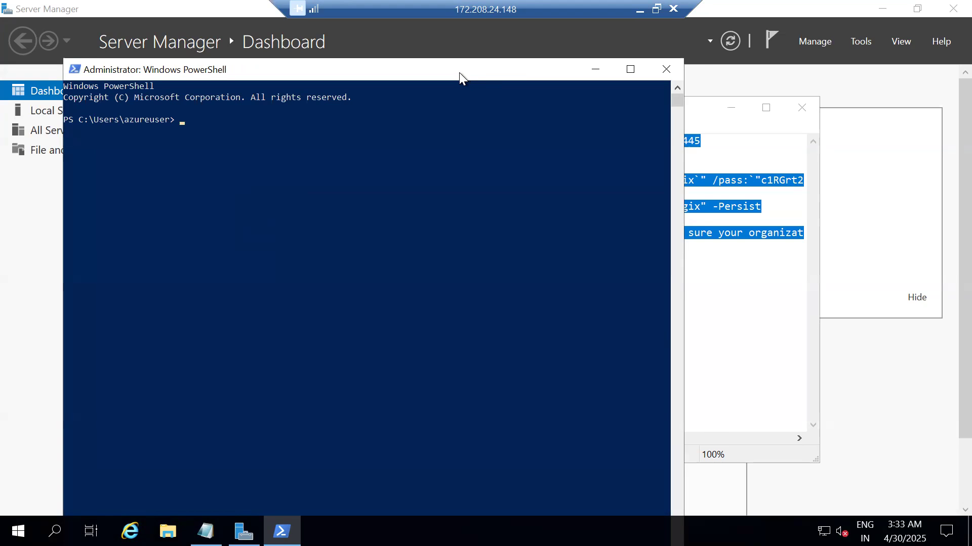
{"action": "left_click_drag", "start_coordinate": [459, 72], "coordinate": [501, 74]}
{"action": "left_click", "coordinate": [310, 176]}
{"action": "right_click", "coordinate": [310, 176]}
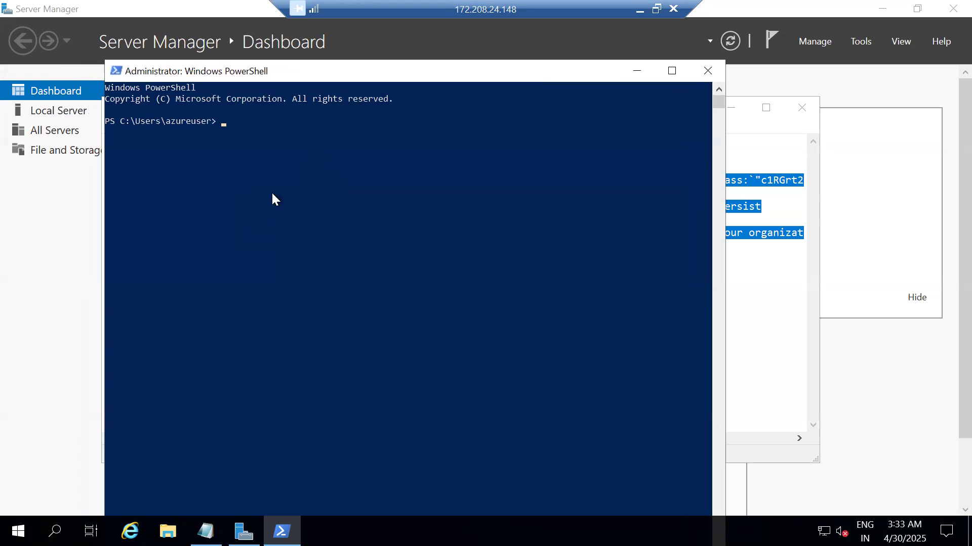
{"action": "left_click", "coordinate": [254, 195]}
{"action": "right_click", "coordinate": [255, 194]}
{"action": "left_click", "coordinate": [751, 296]}
{"action": "key", "text": "ctrl+a"}
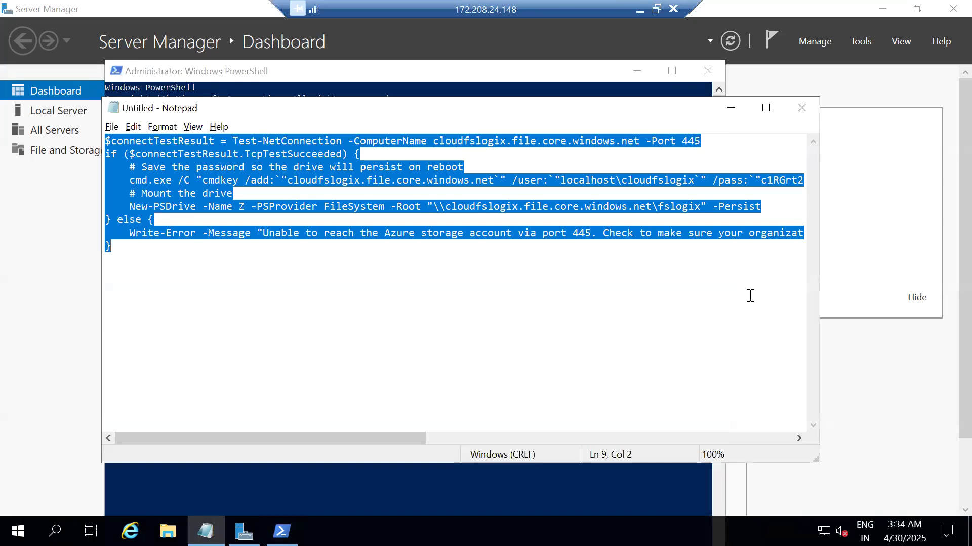
{"action": "key", "text": "alt+Tab"}
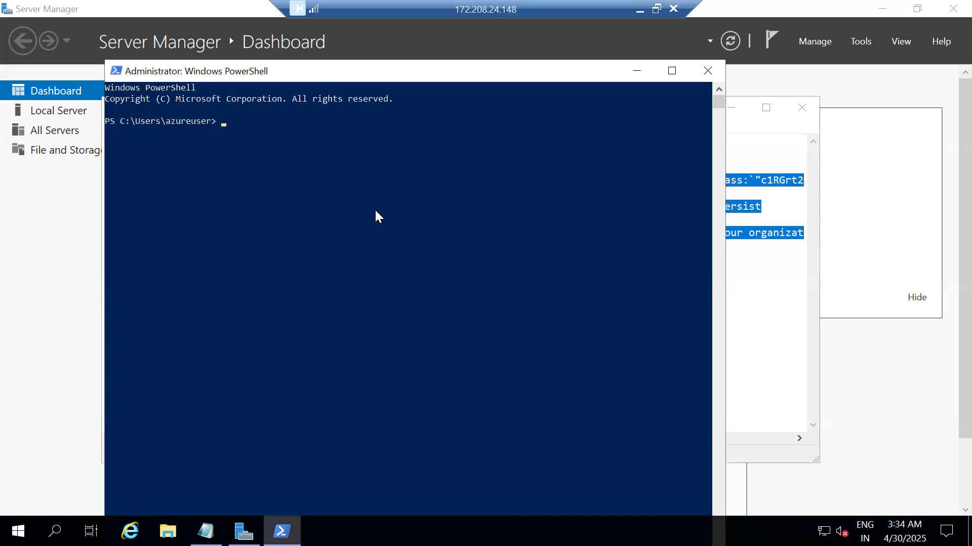
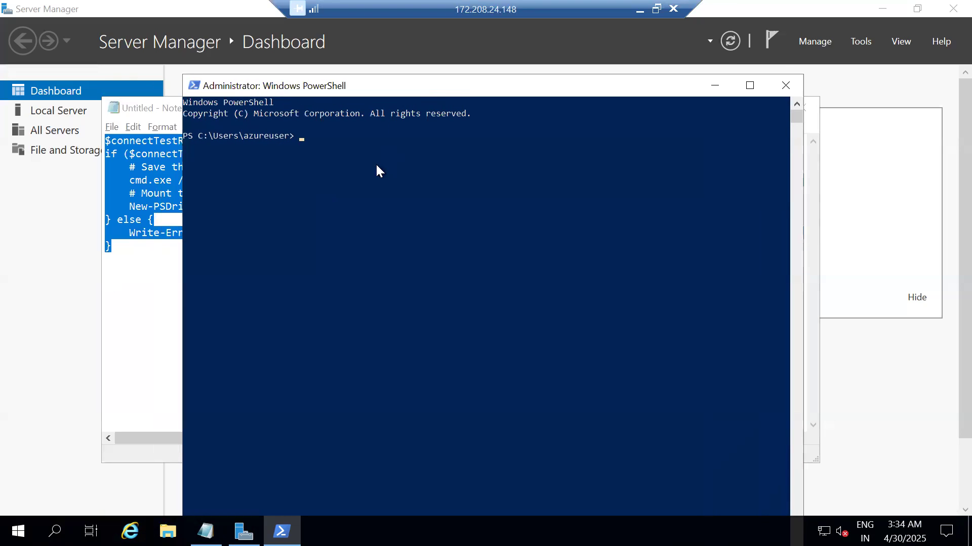
Select all of the Notepad script text, then return to the PowerShell console.
{"action": "left_click", "coordinate": [378, 175]}
{"action": "right_click", "coordinate": [378, 176]}
{"action": "left_click", "coordinate": [329, 179]}
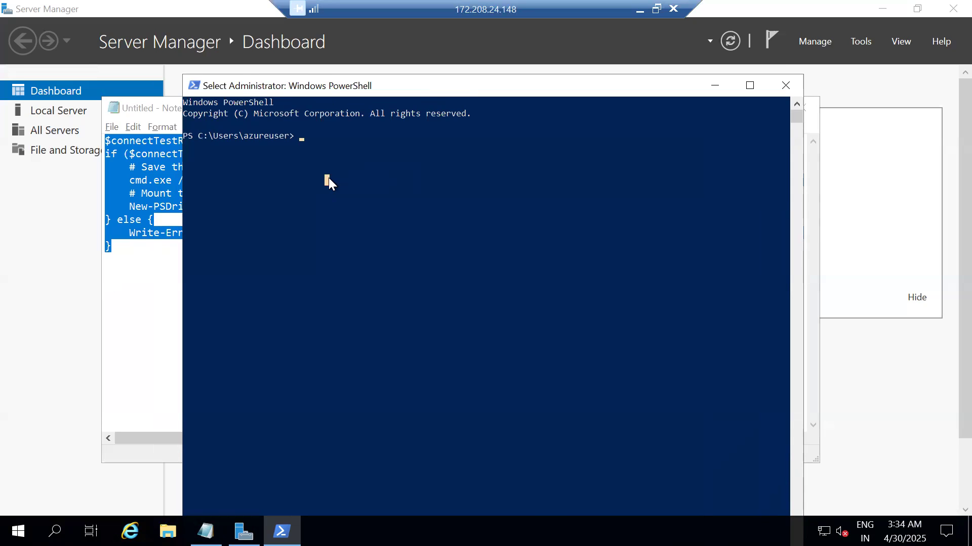
{"action": "left_click", "coordinate": [143, 249]}
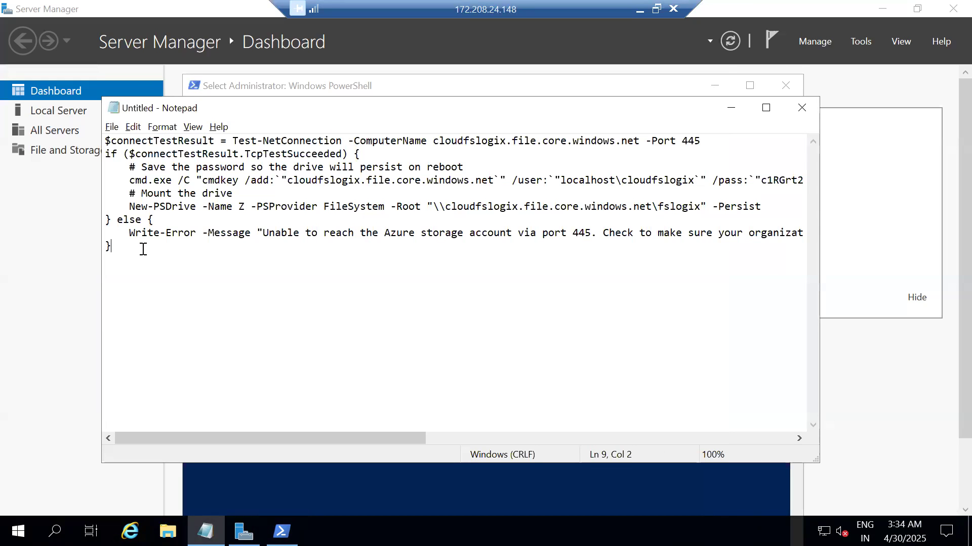
{"action": "key", "text": "ctrl+a"}
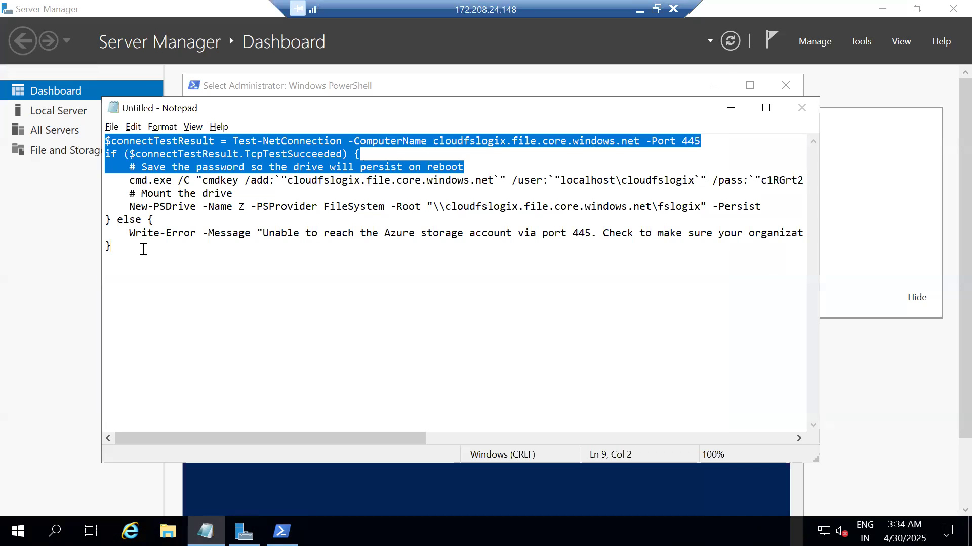
{"action": "key", "text": "alt+Tab"}
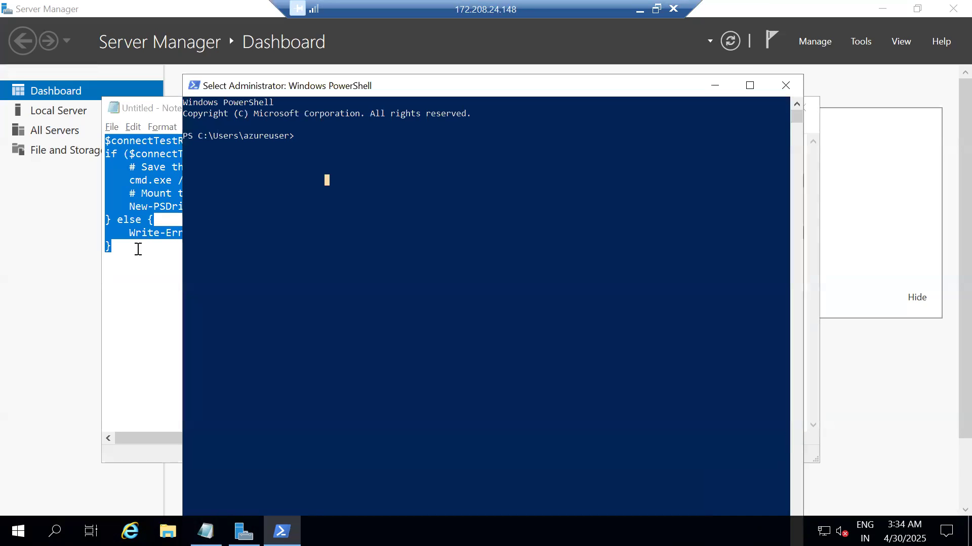
{"action": "right_click", "coordinate": [228, 202]}
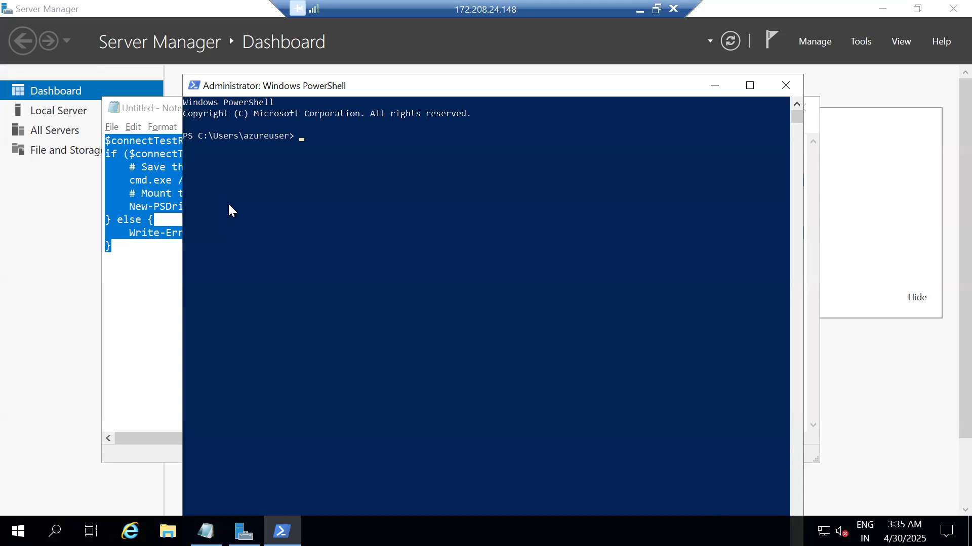
Run Get-ExecutionPolicy, which reports RemoteSigned, and bring the Notepad script back.
{"action": "left_click", "coordinate": [298, 205]}
{"action": "type", "text": "Get-ExecutionPolicy"}
{"action": "key", "text": "Return"}
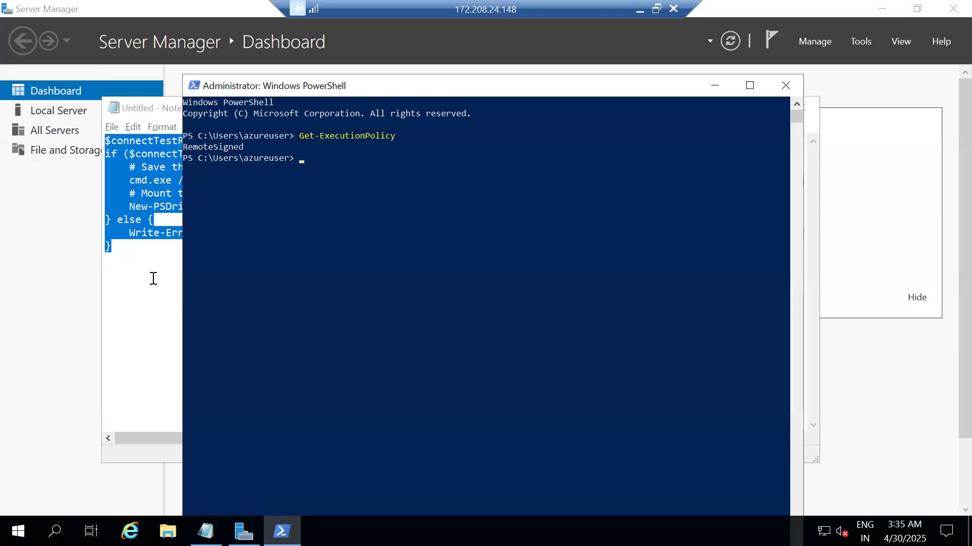
{"action": "left_click", "coordinate": [153, 278]}
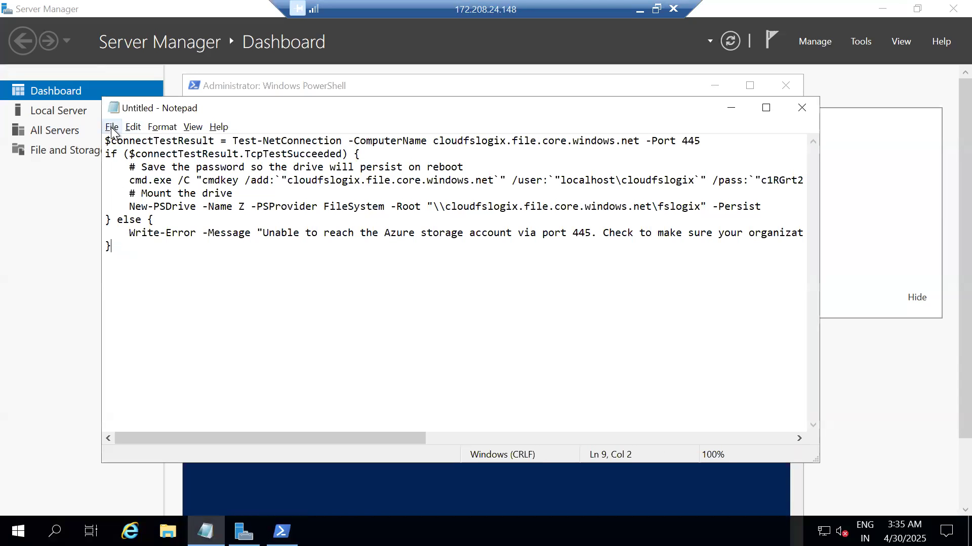
Save the Notepad drive-mapping script as script.ps1 in the root of Windows (C:).
{"action": "left_click", "coordinate": [112, 127]}
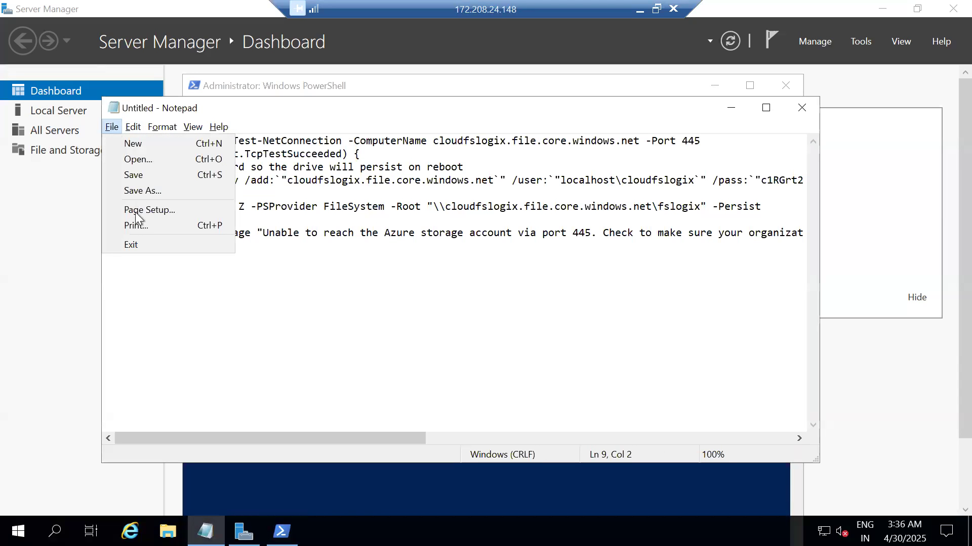
{"action": "left_click", "coordinate": [153, 191]}
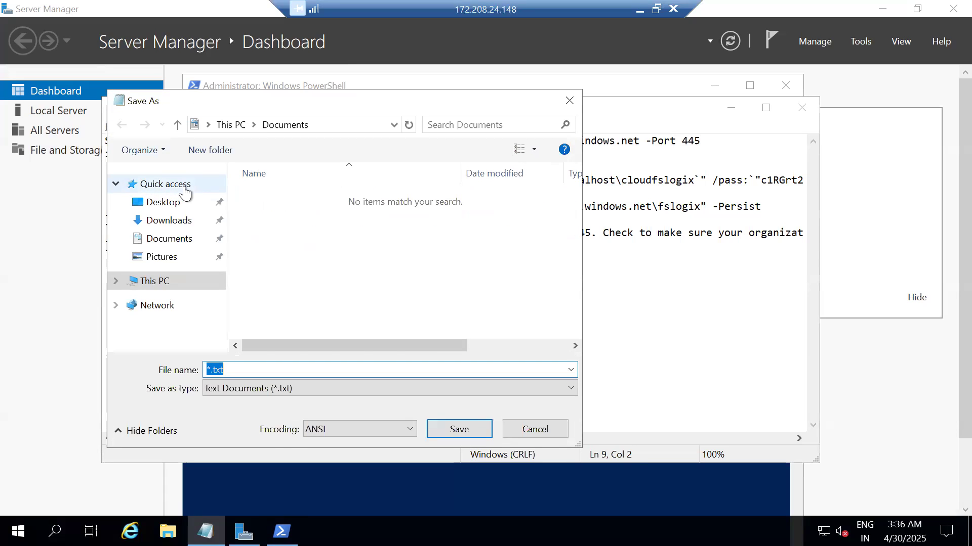
{"action": "type", "text": "sc"}
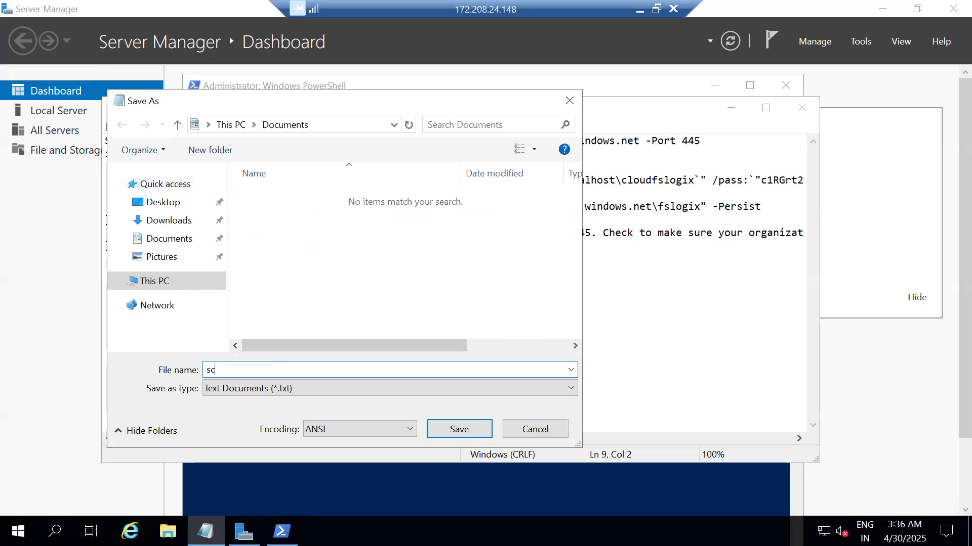
{"action": "type", "text": "ript.ps1"}
{"action": "left_click", "coordinate": [115, 282]}
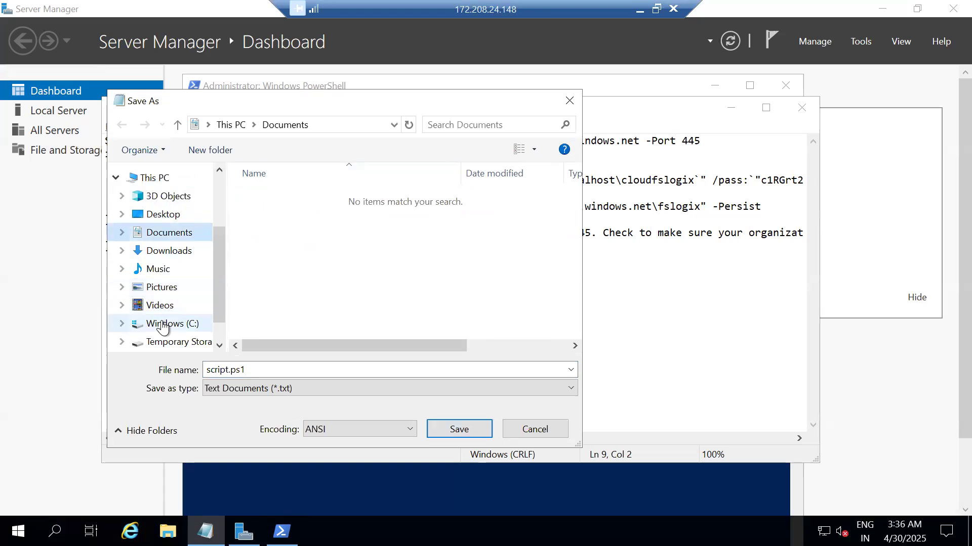
{"action": "left_click", "coordinate": [162, 325]}
{"action": "left_click", "coordinate": [452, 429]}
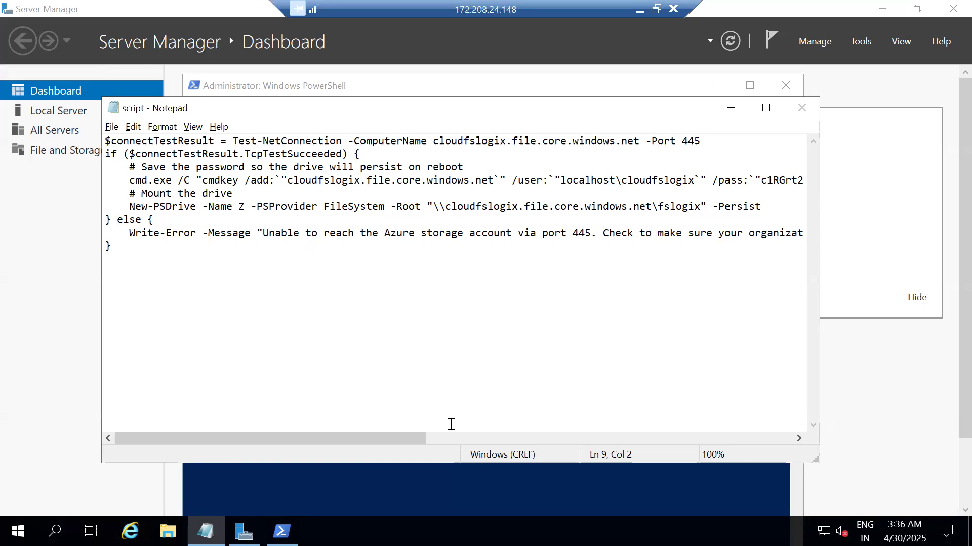
{"action": "key", "text": "alt+Tab"}
Change the console to C:\ (after a mistyped attempt) and list its contents with ls.
{"action": "left_click", "coordinate": [428, 326]}
{"action": "type", "text": "cd C;"}
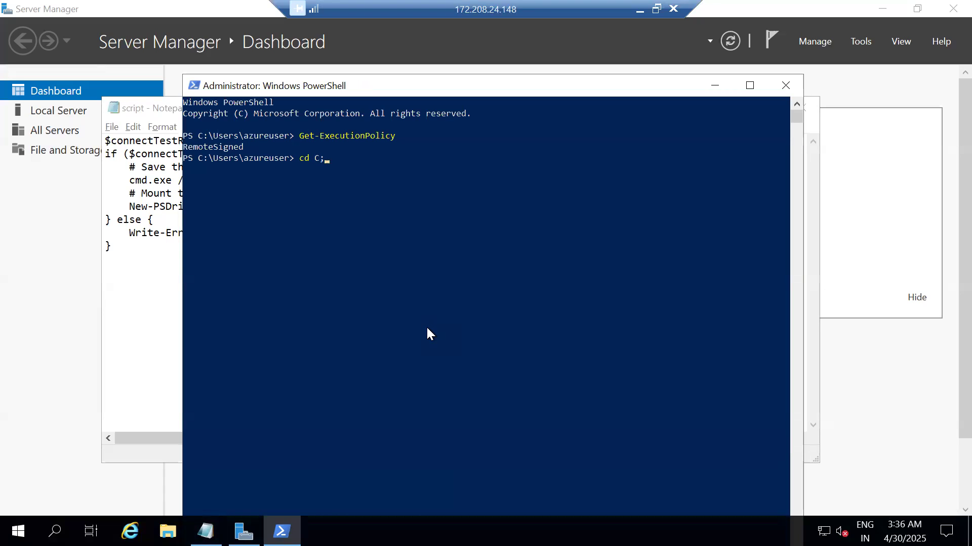
{"action": "type", "text": "\\"}
{"action": "key", "text": "Return"}
{"action": "type", "text": "cd "}
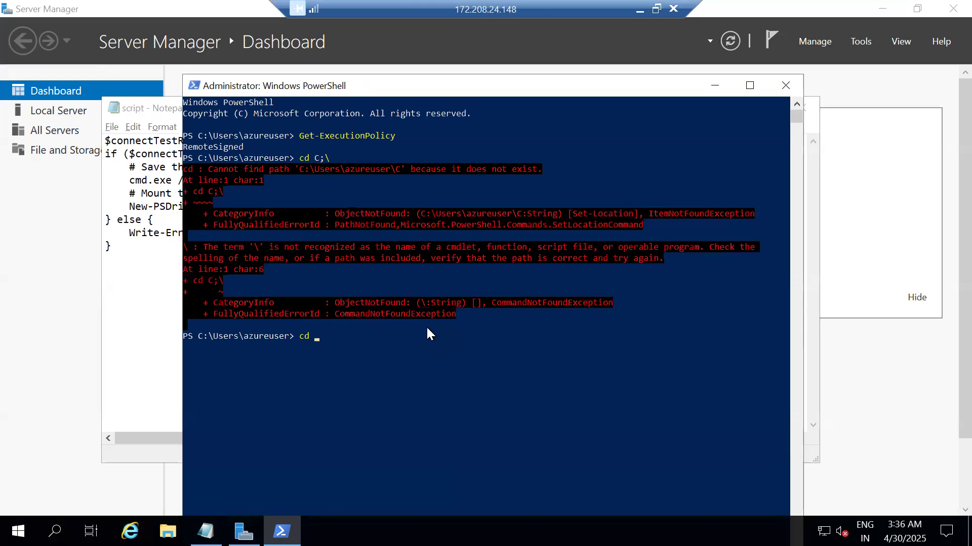
{"action": "type", "text": "c:\\"}
{"action": "key", "text": "Return"}
{"action": "type", "text": "ls"}
{"action": "key", "text": "Return"}
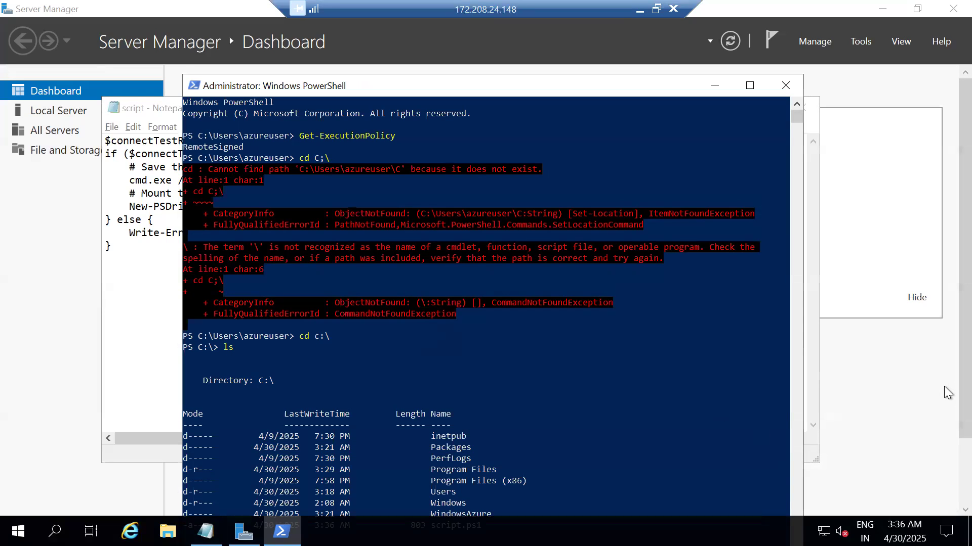
In the maximized console, run .\script.ps1 to map drive Z, then minimize PowerShell.
{"action": "left_click", "coordinate": [948, 439]}
{"action": "scroll", "coordinate": [948, 439], "scroll_direction": "down", "scroll_amount": 2}
{"action": "scroll", "coordinate": [945, 436], "scroll_direction": "down", "scroll_amount": 2}
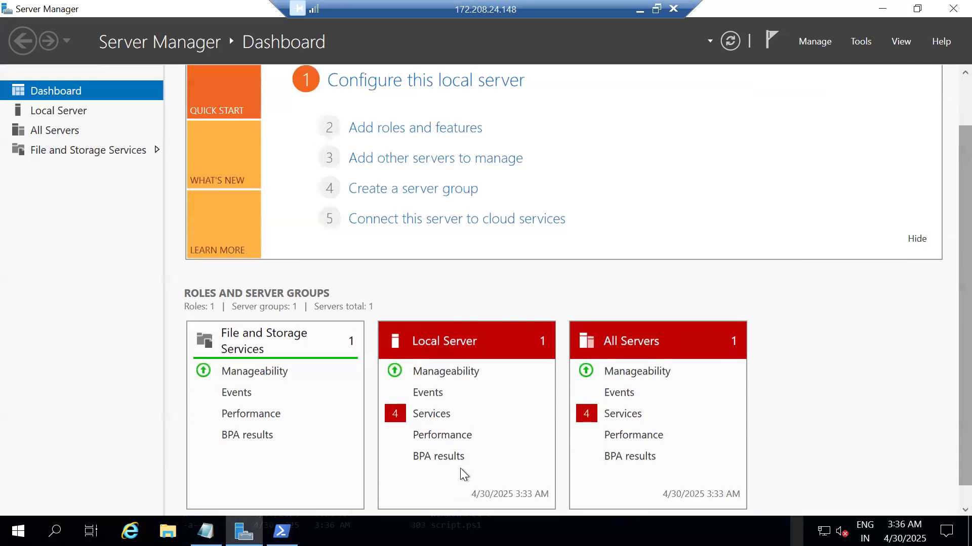
{"action": "left_click", "coordinate": [282, 531]}
{"action": "left_click", "coordinate": [402, 370]}
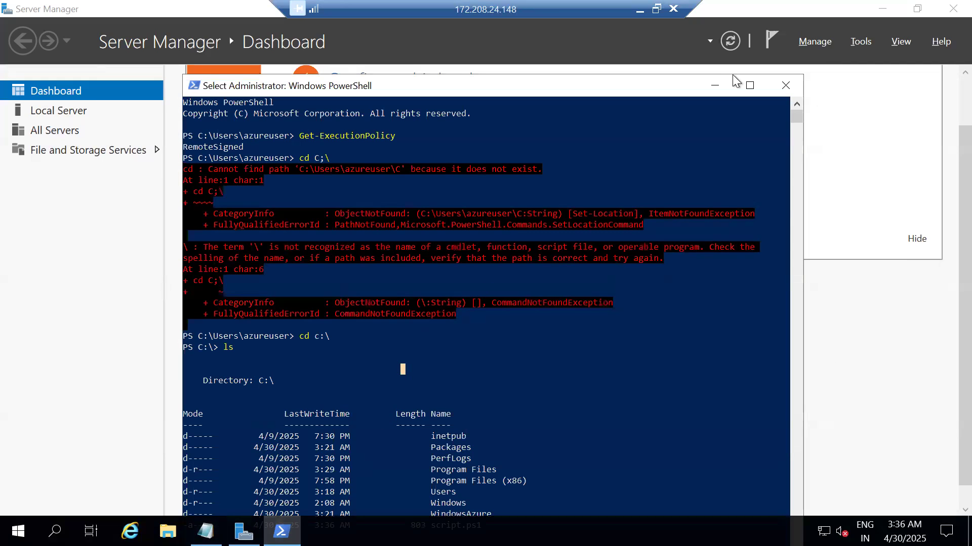
{"action": "left_click", "coordinate": [750, 85]}
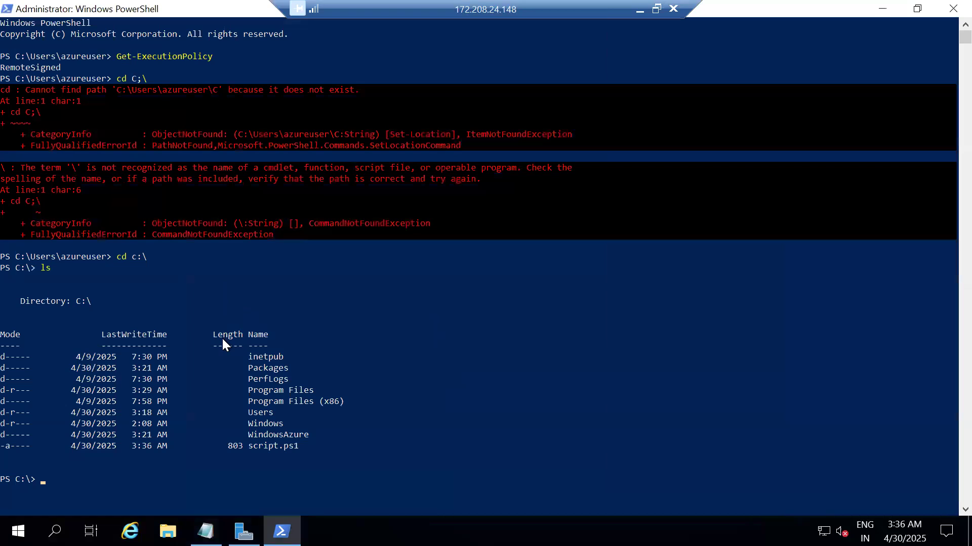
{"action": "left_click", "coordinate": [223, 338]}
{"action": "key", "text": "Escape"}
{"action": "type", "text": ".\\script.ps1"}
{"action": "key", "text": "Return"}
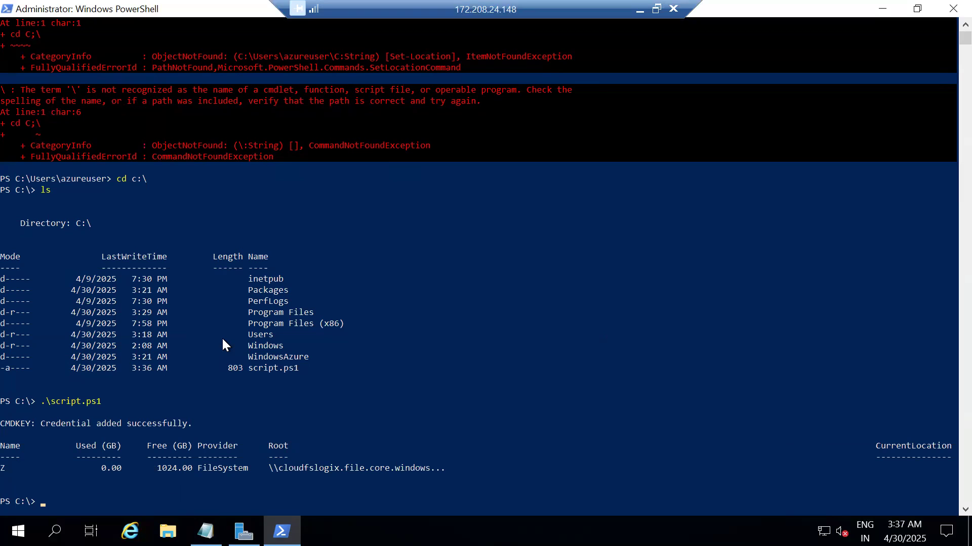
{"action": "left_click", "coordinate": [886, 10]}
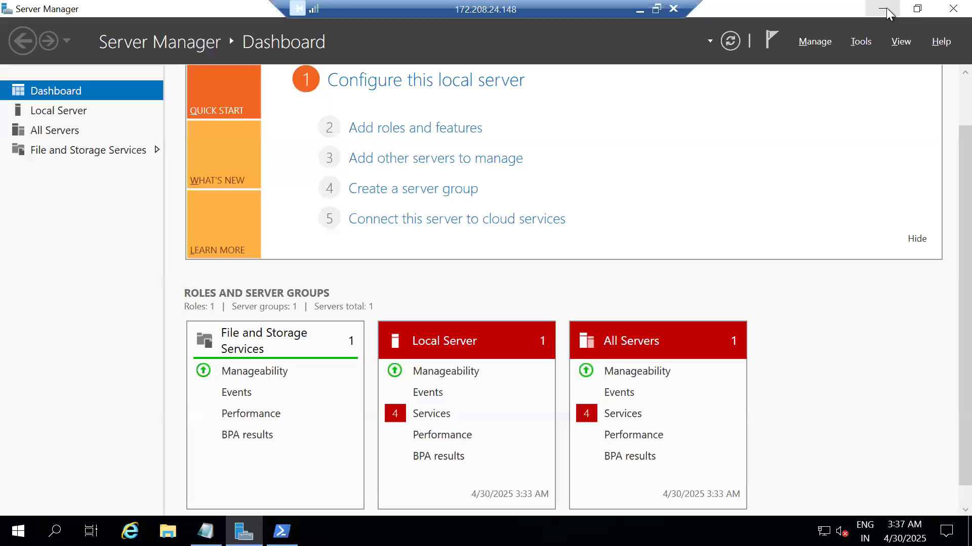
Open File Explorer and browse via Desktop and Quick access to This PC.
{"action": "key", "text": "super+e"}
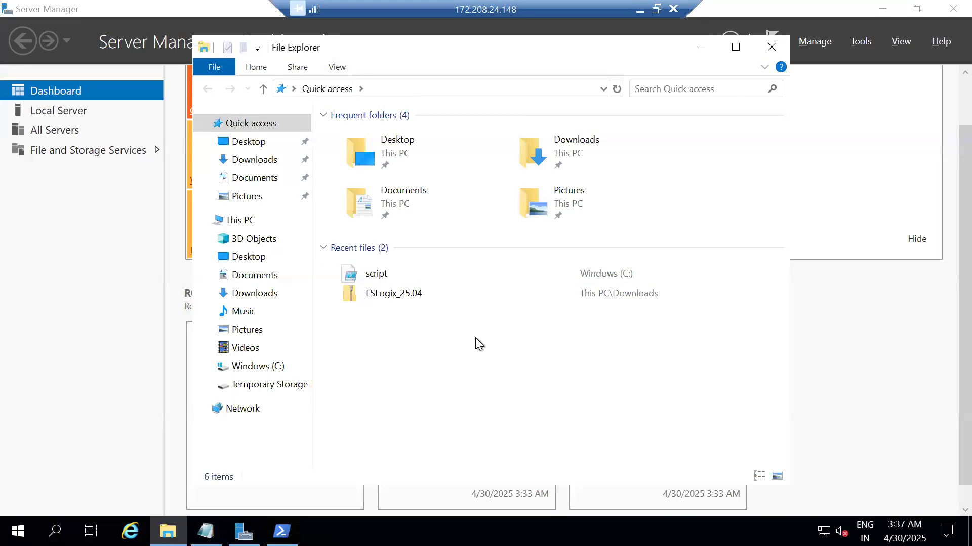
{"action": "left_click", "coordinate": [250, 258]}
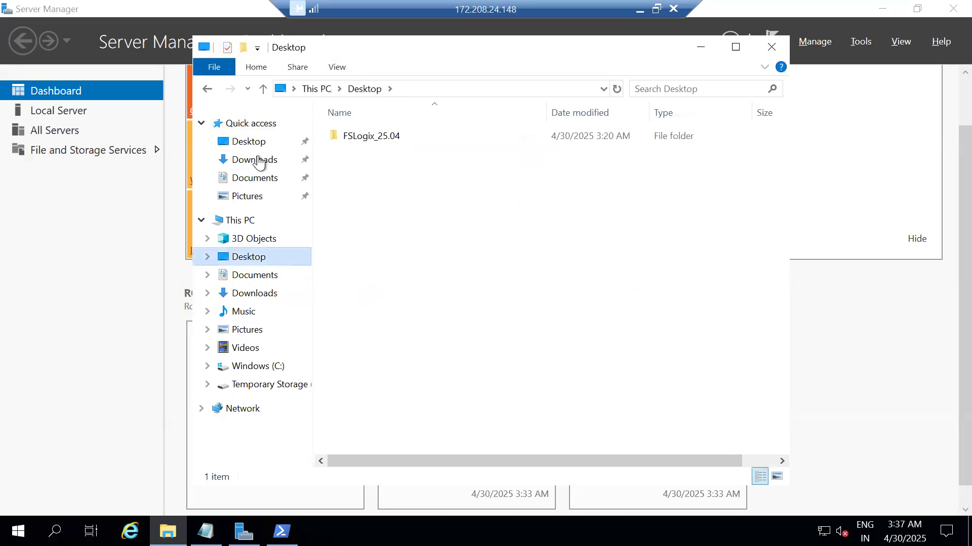
{"action": "left_click", "coordinate": [259, 126]}
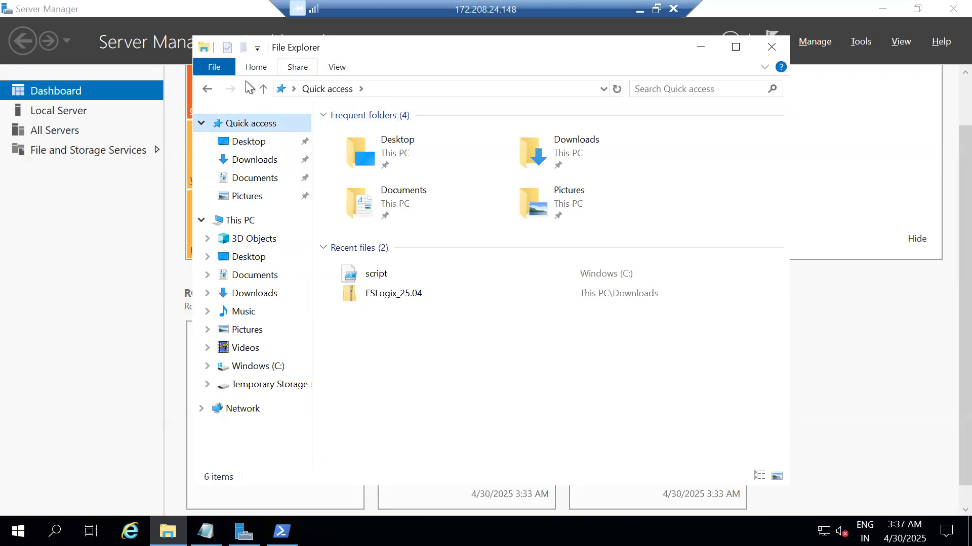
{"action": "left_click", "coordinate": [207, 88]}
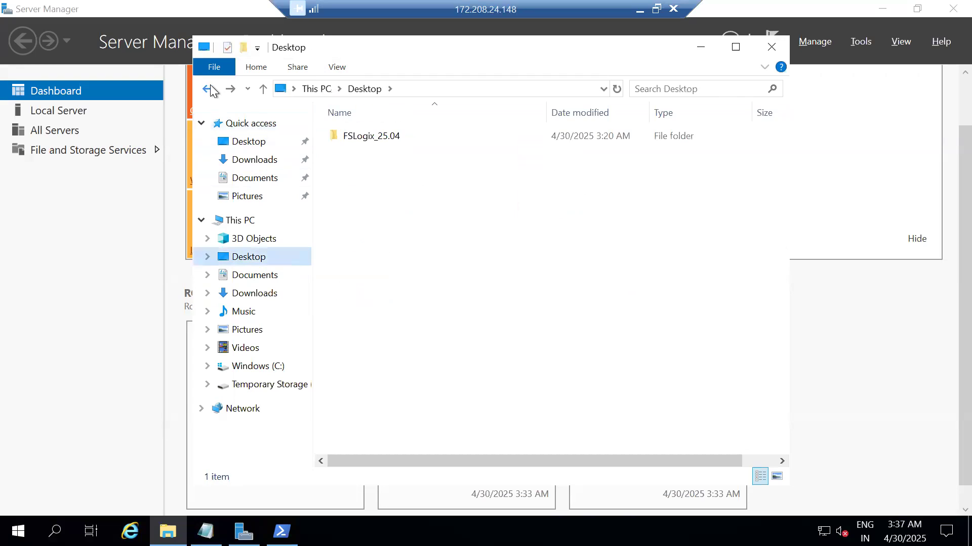
{"action": "left_click", "coordinate": [317, 88]}
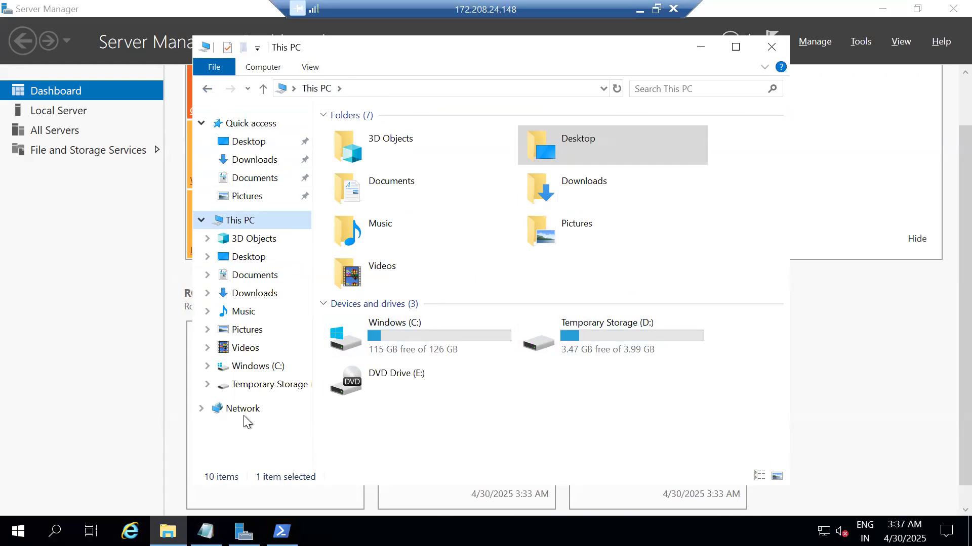
Expand Network to list the myvirtualvm and tsclient computers.
{"action": "left_click", "coordinate": [193, 409]}
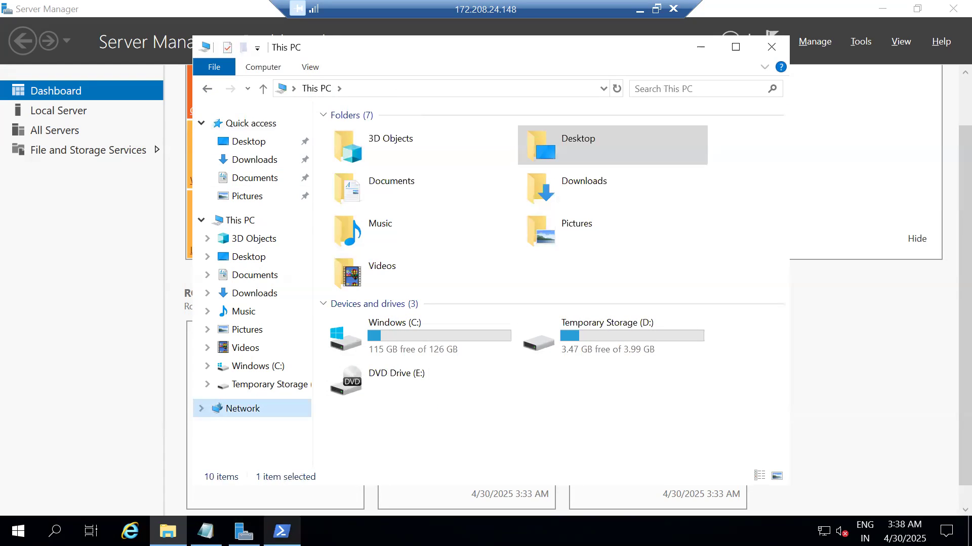
{"action": "left_click", "coordinate": [281, 531]}
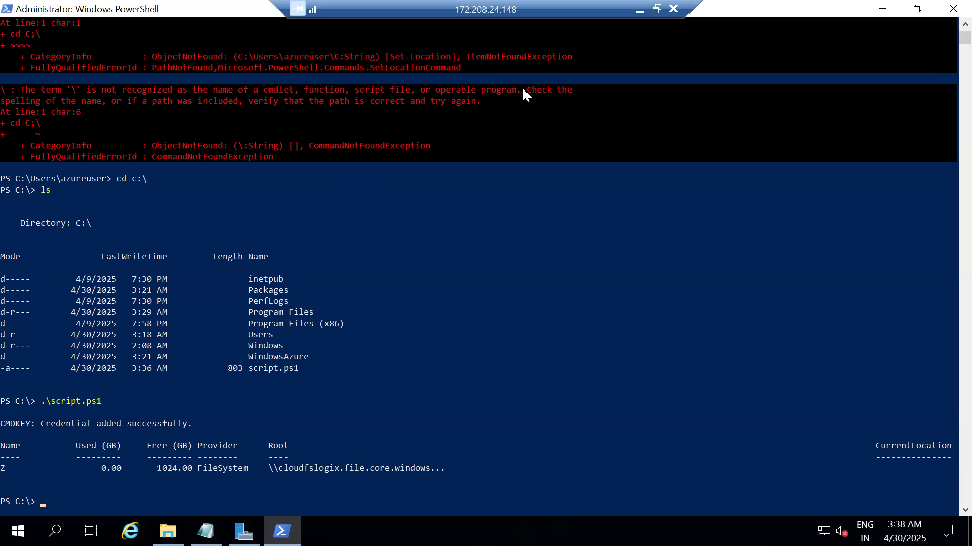
{"action": "left_click", "coordinate": [870, 11]}
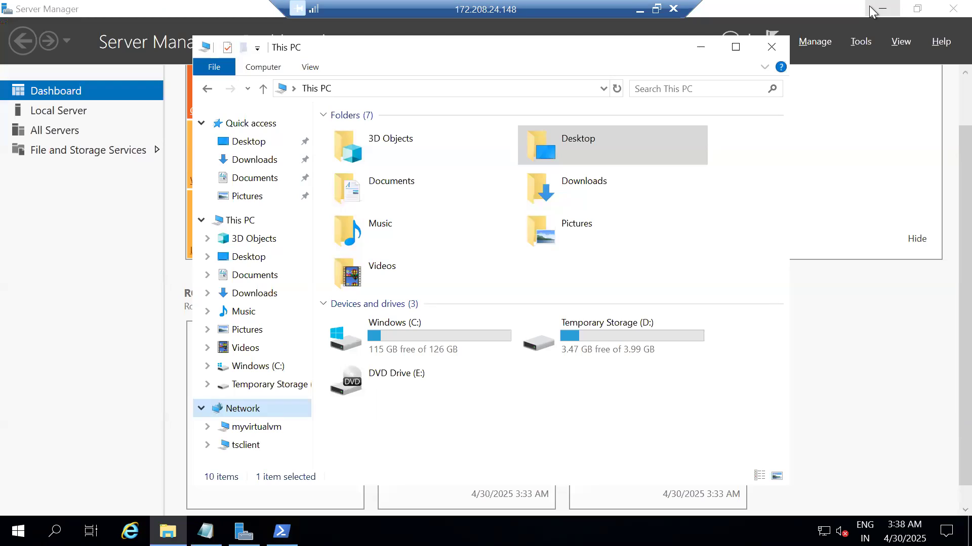
{"action": "left_click", "coordinate": [618, 408]}
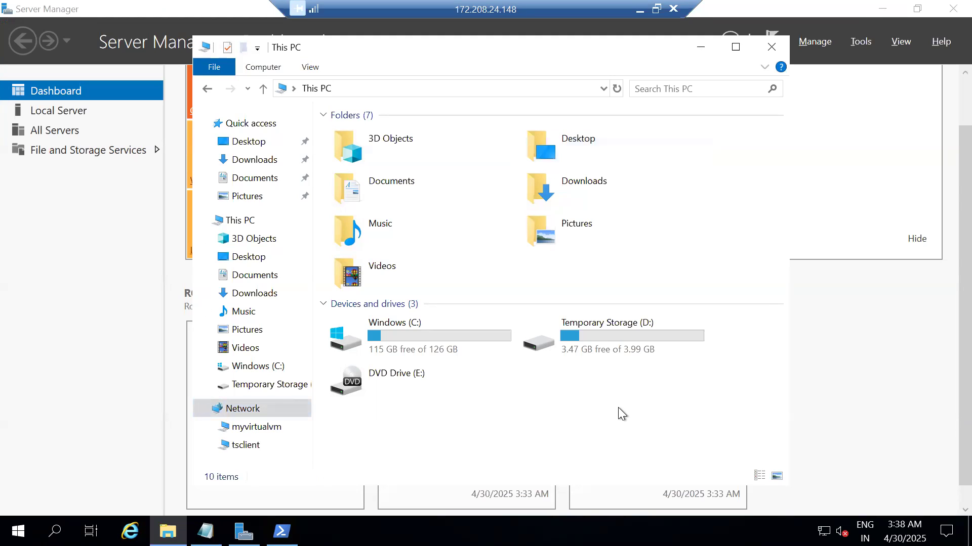
Refresh This PC, then run net use in an administrator Command Prompt, which lists no connections.
{"action": "key", "text": "F5"}
{"action": "key", "text": "super+r"}
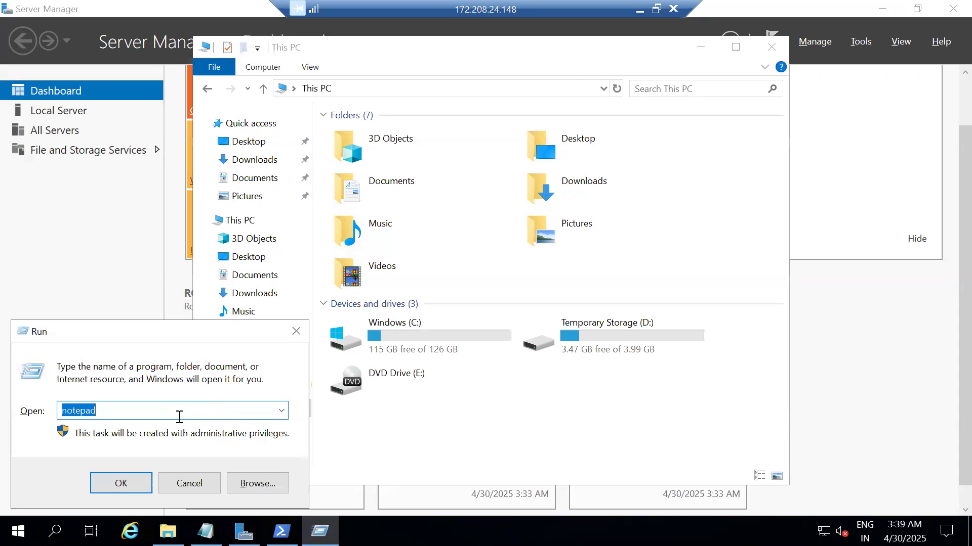
{"action": "type", "text": "cmd"}
{"action": "key", "text": "Return"}
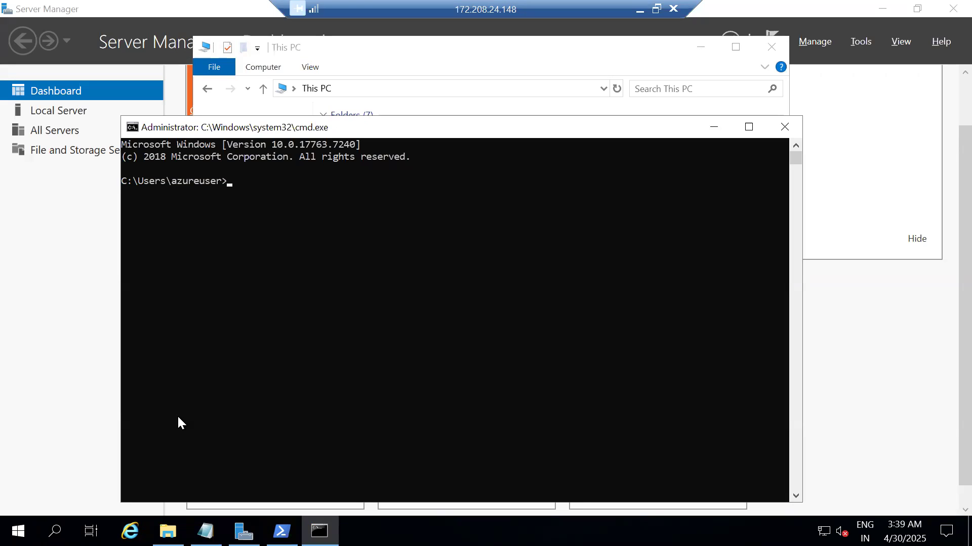
{"action": "type", "text": "net use"}
{"action": "key", "text": "Return"}
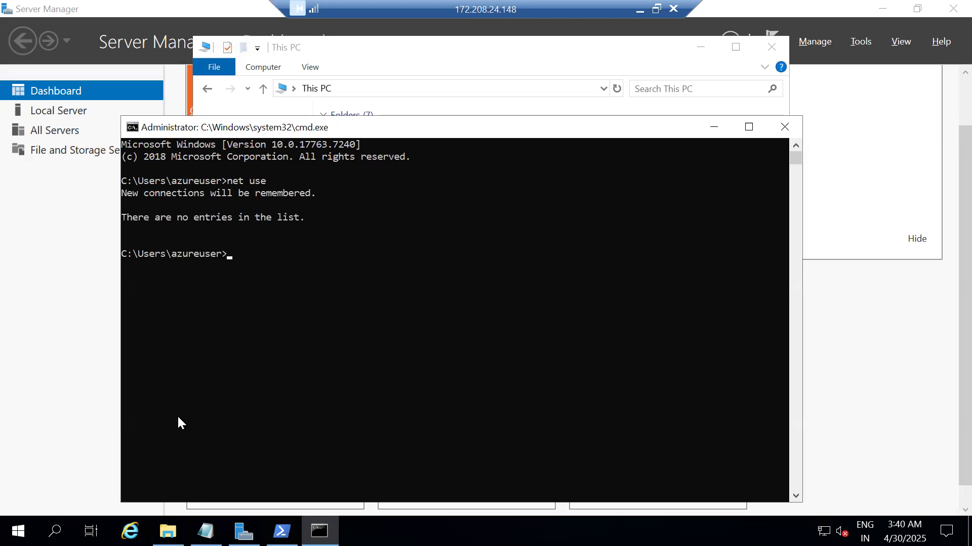
{"action": "key", "text": "super+e"}
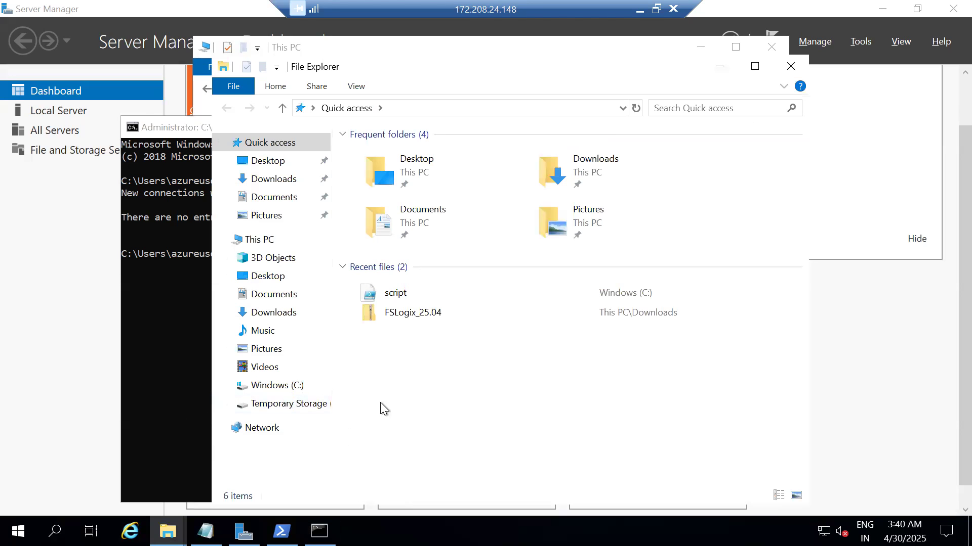
Open the empty Pictures folder, then return to This PC via the address bar.
{"action": "double_click", "coordinate": [591, 220]}
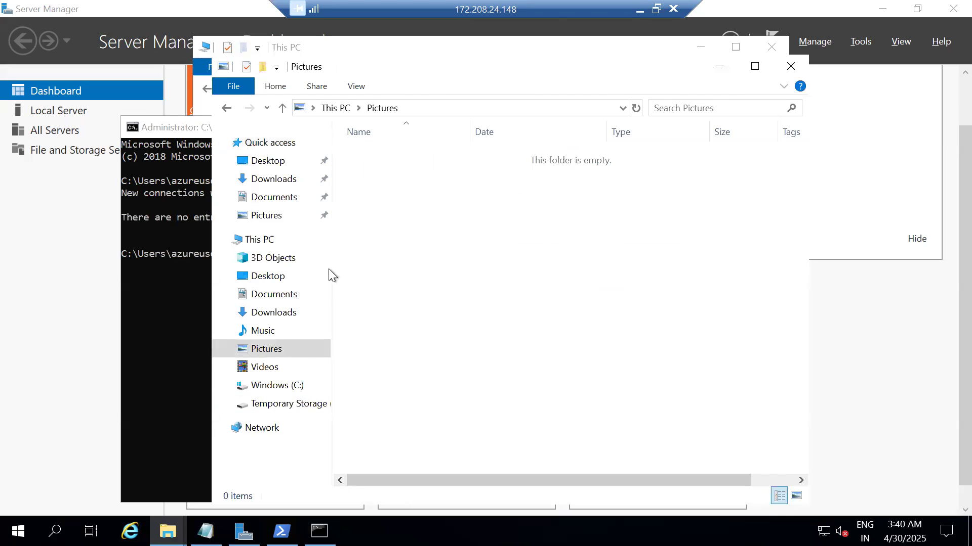
{"action": "left_click", "coordinate": [323, 109]}
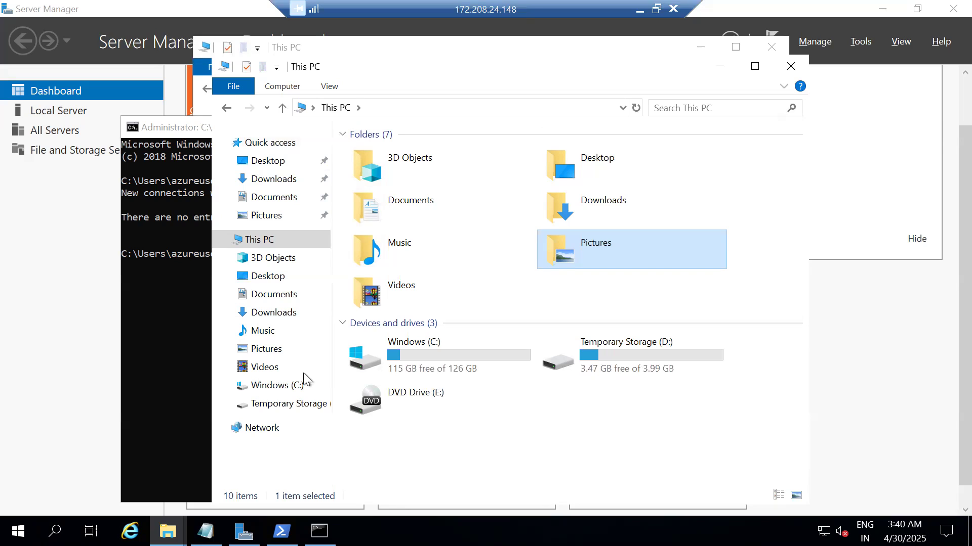
Run net share in Command Prompt, showing only the C$, D$, IPC$ and ADMIN$ shares.
{"action": "left_click", "coordinate": [175, 358]}
{"action": "type", "text": "net share"}
{"action": "key", "text": "Return"}
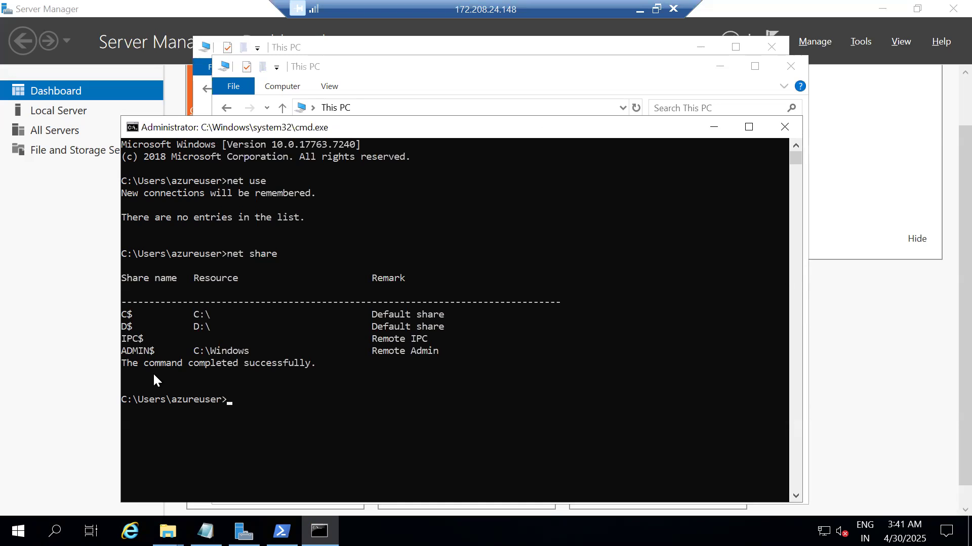
{"action": "left_click", "coordinate": [281, 531]}
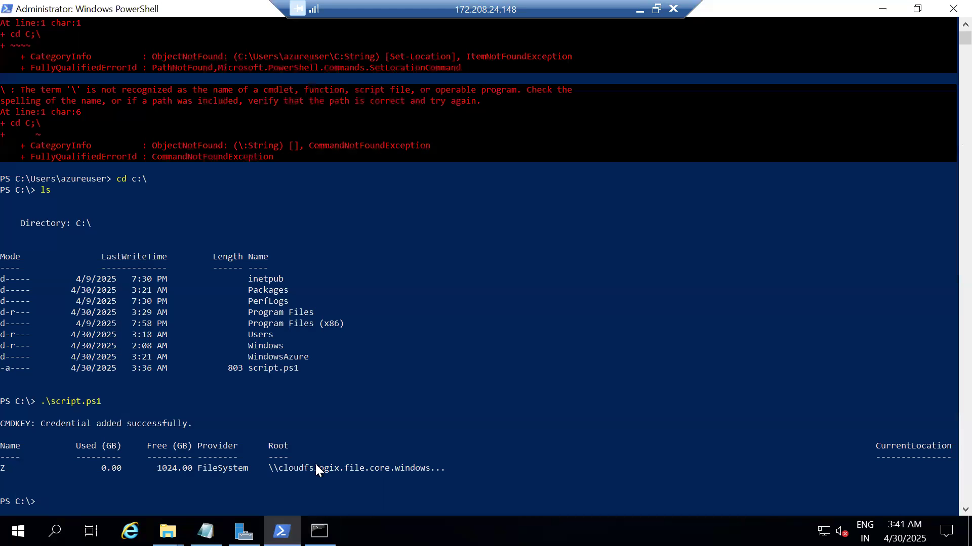
Recall and rerun .\script.ps1 to remap drive Z, then minimize PowerShell.
{"action": "left_click", "coordinate": [418, 360]}
{"action": "key", "text": "Up"}
{"action": "key", "text": "Return"}
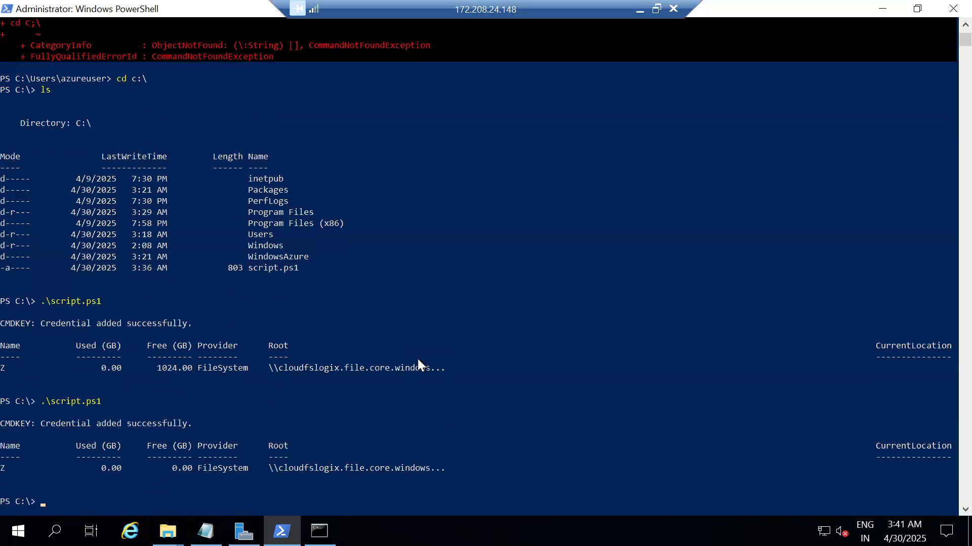
{"action": "left_click", "coordinate": [882, 9]}
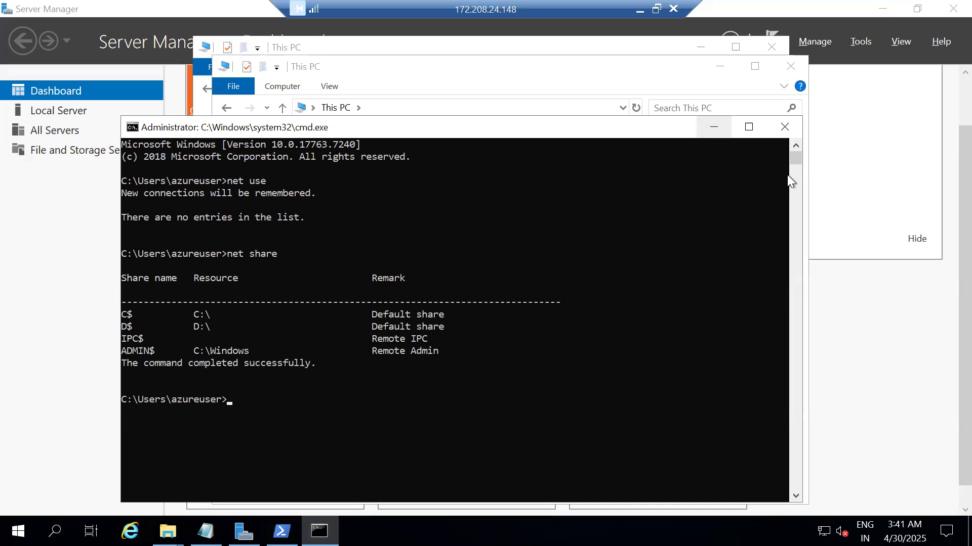
Run cd Z:\ in Command Prompt, which reports the drive cannot be found, then minimize it.
{"action": "left_click", "coordinate": [712, 129]}
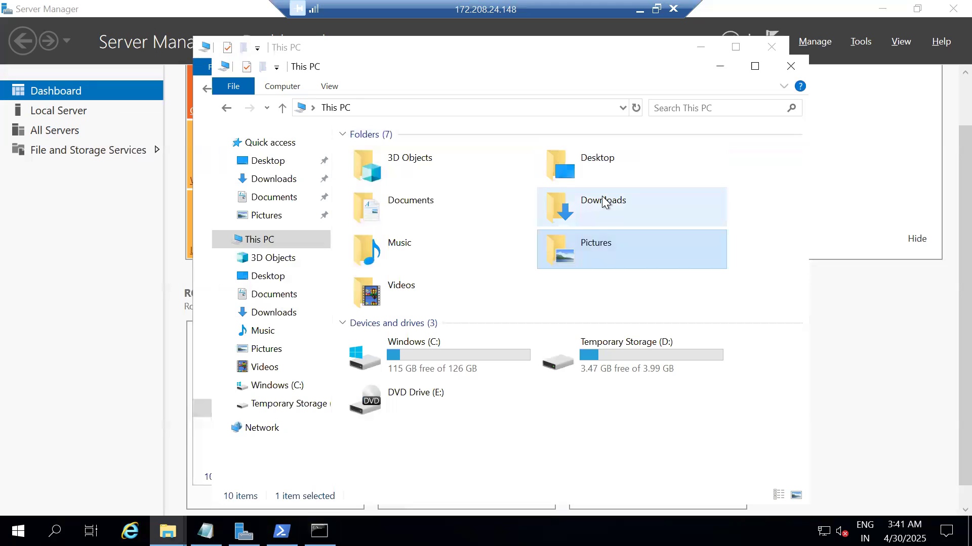
{"action": "key", "text": "alt+Tab"}
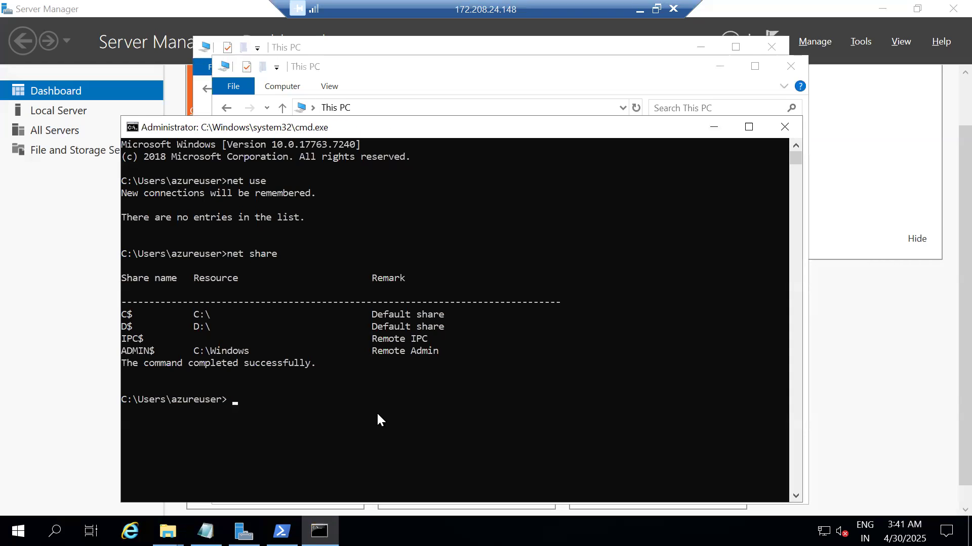
{"action": "type", "text": "cd "}
{"action": "type", "text": "Z:"}
{"action": "type", "text": "\\"}
{"action": "key", "text": "Return"}
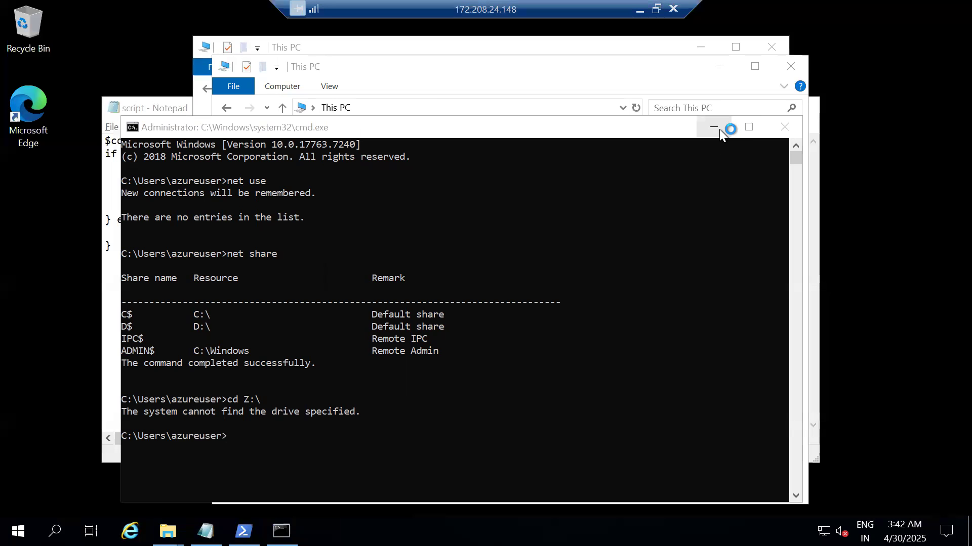
{"action": "left_click", "coordinate": [714, 127]}
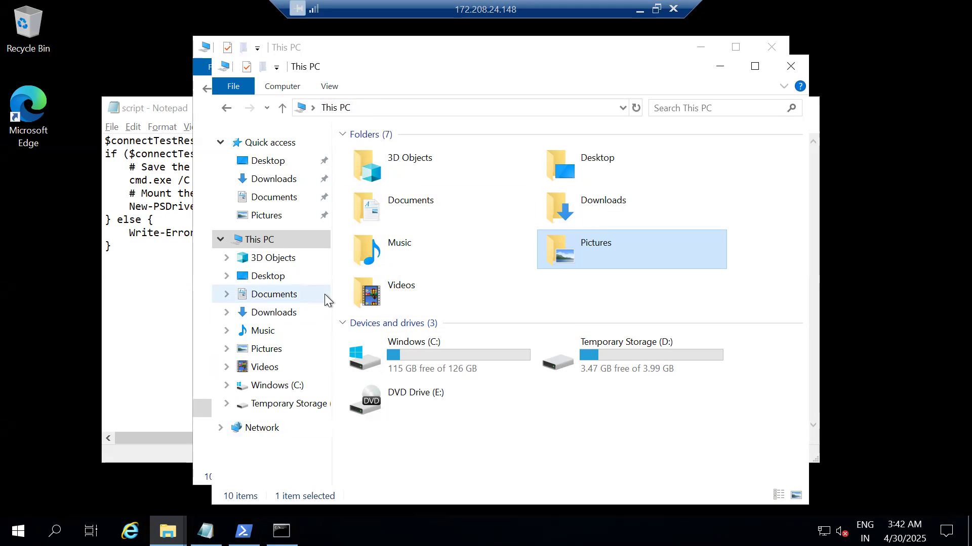
Select the cloudfslogix.file.core.windows.net host name in the script's cmdkey line.
{"action": "left_click", "coordinate": [185, 301]}
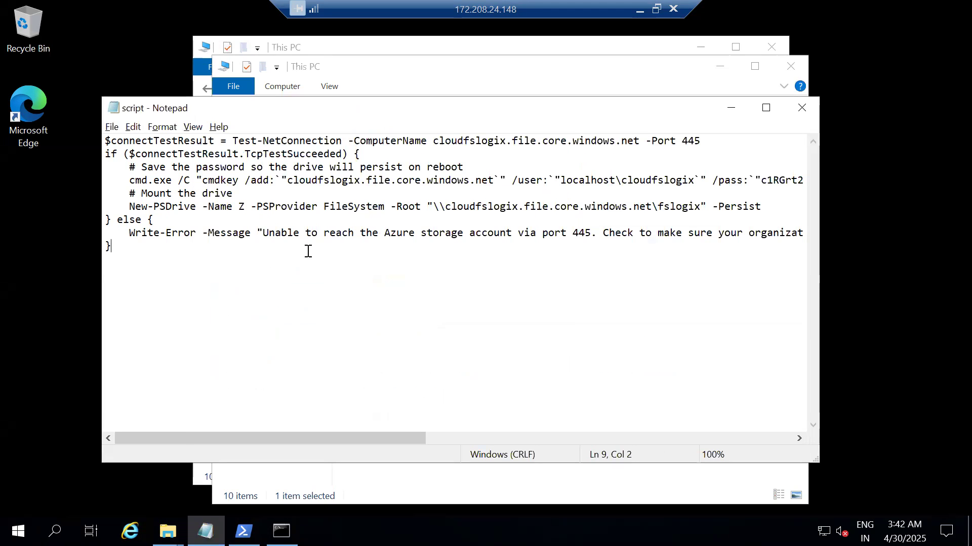
{"action": "left_click", "coordinate": [496, 181]}
{"action": "left_click_drag", "start_coordinate": [495, 181], "coordinate": [291, 185]}
{"action": "key", "text": "ctrl+c"}
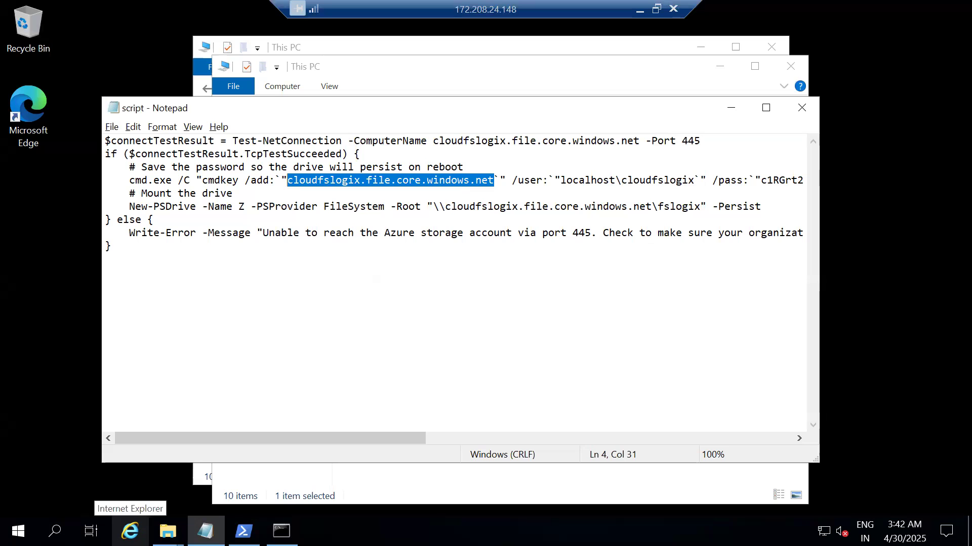
Paste the storage host name plus a trailing backslash into the This PC address bar.
{"action": "left_click", "coordinate": [168, 532]}
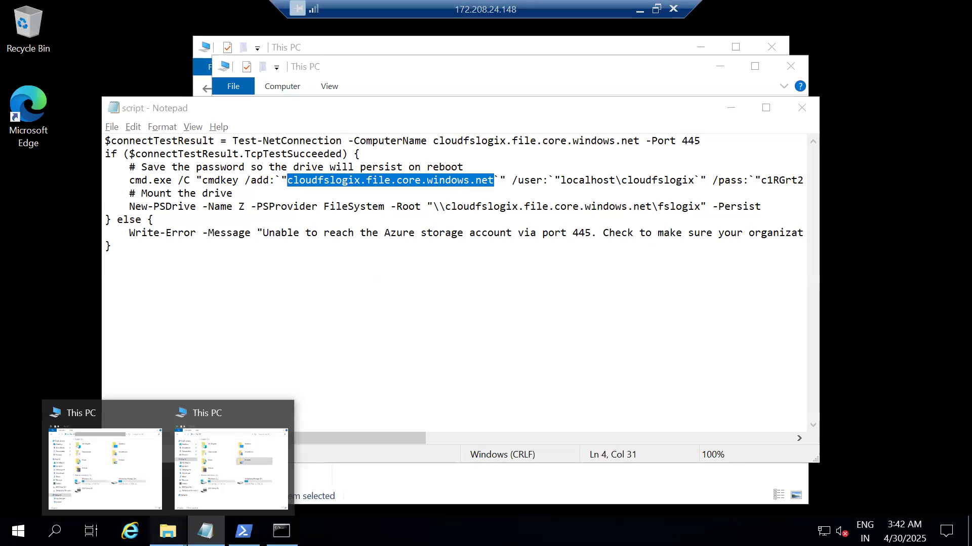
{"action": "left_click", "coordinate": [217, 473]}
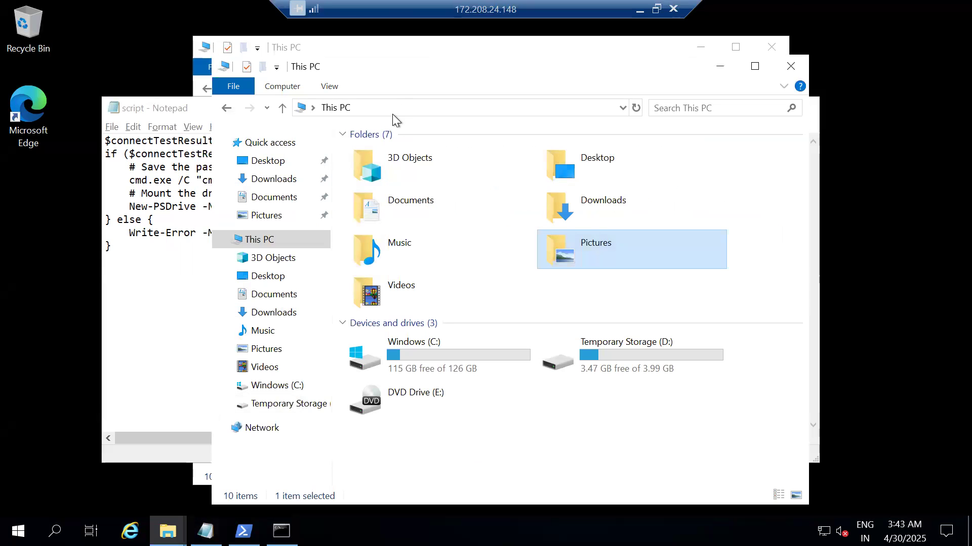
{"action": "left_click", "coordinate": [392, 108]}
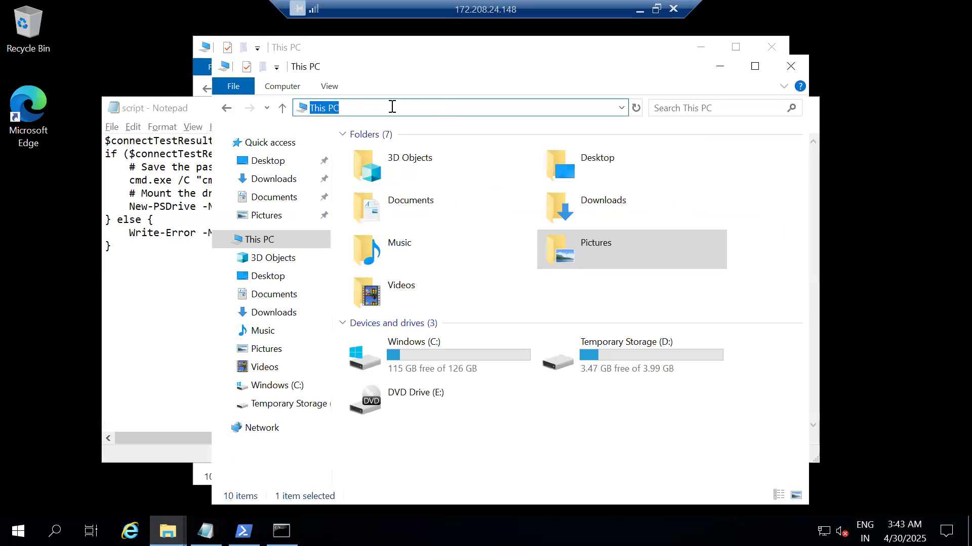
{"action": "key", "text": "ctrl+v"}
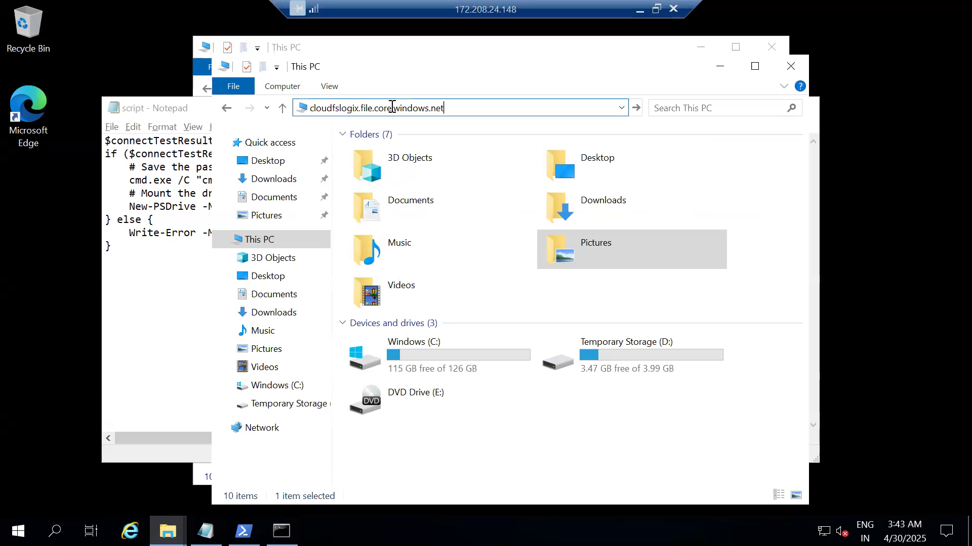
{"action": "type", "text": "\\"}
{"action": "key", "text": "alt+Tab"}
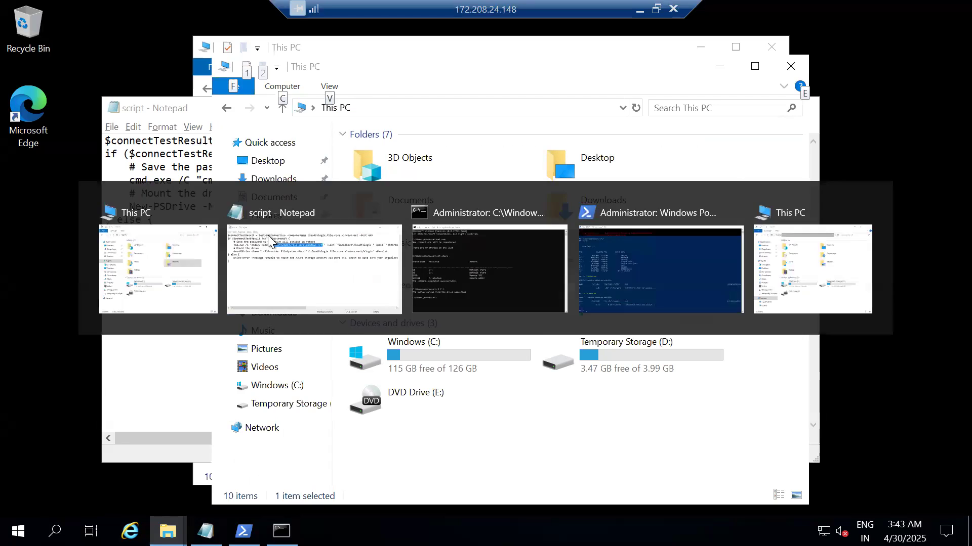
{"action": "key", "text": "alt+Tab"}
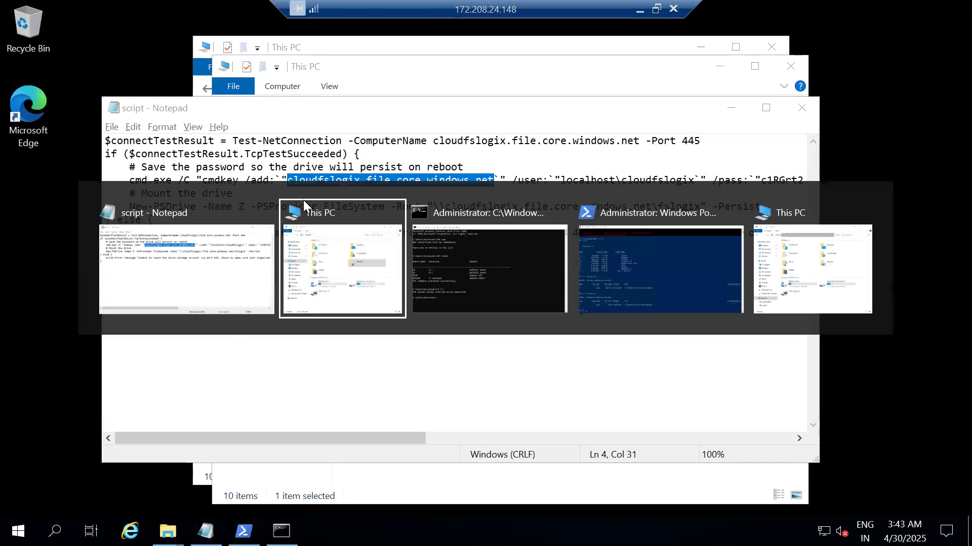
Try opening the storage host plus \cloudfslogix in the address bar, getting HTTP 400 Bad Request.
{"action": "left_click", "coordinate": [409, 105]}
{"action": "type", "text": "cloudfslogix.file.core.windows.net"}
{"action": "type", "text": "\\cloudfslogix"}
{"action": "key", "text": "Return"}
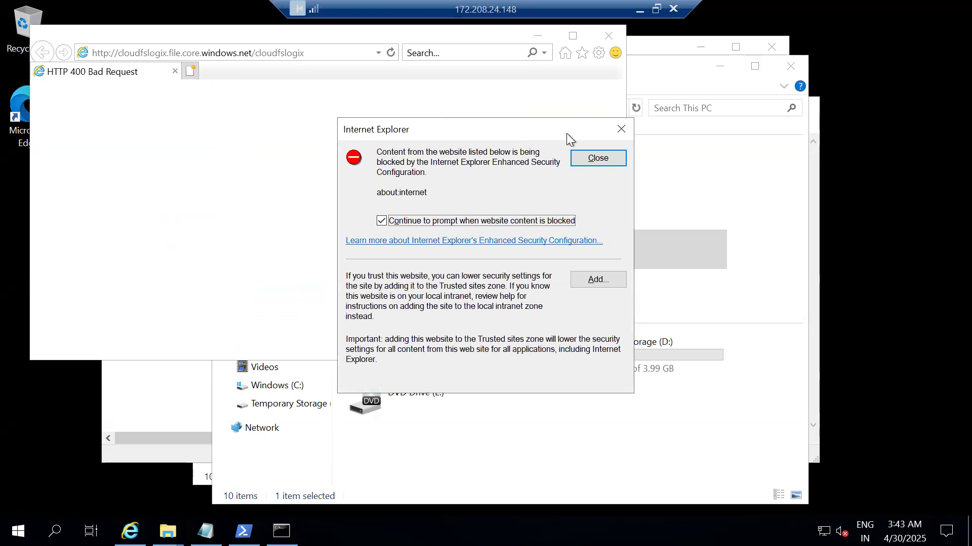
Start adding the blocked site to trusted sites, close that window, and return to Command Prompt.
{"action": "left_click", "coordinate": [587, 277]}
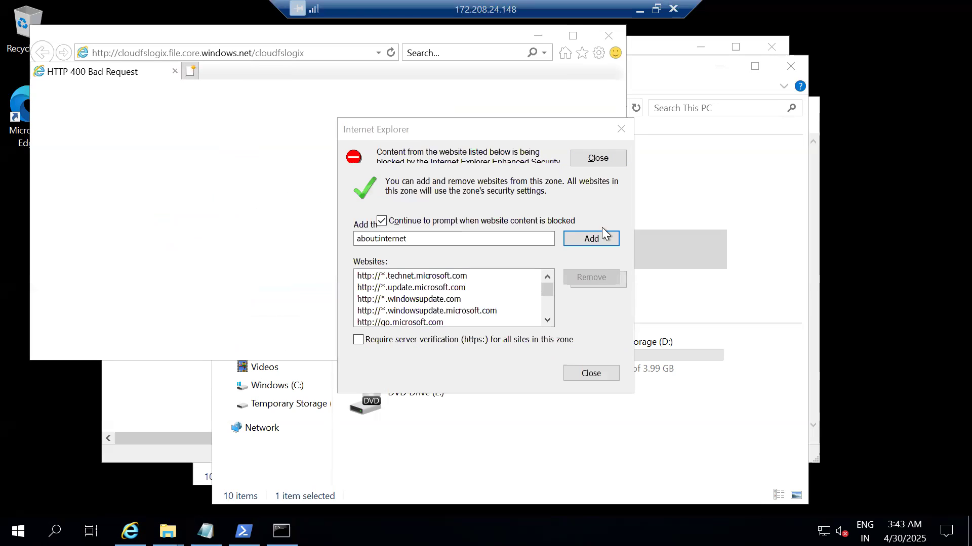
{"action": "left_click", "coordinate": [593, 158]}
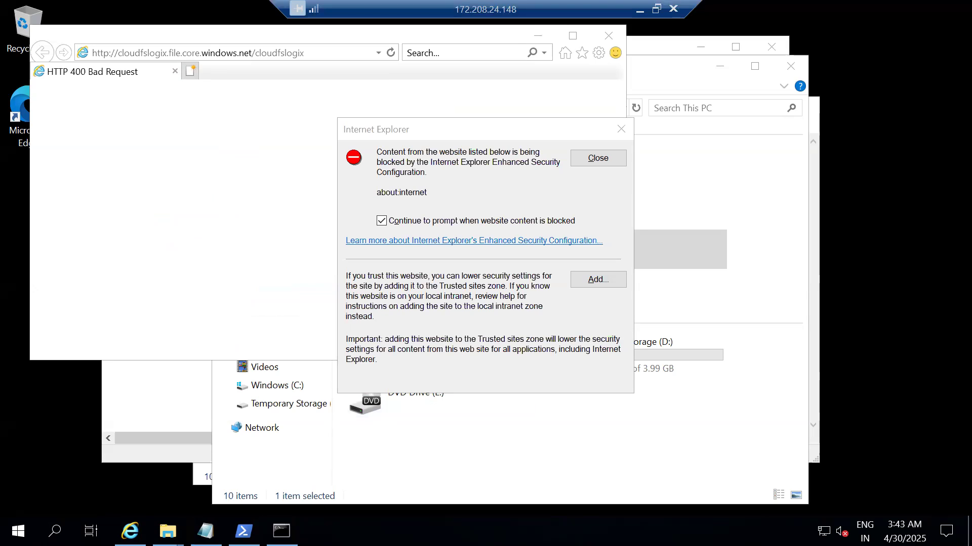
{"action": "left_click", "coordinate": [281, 531]}
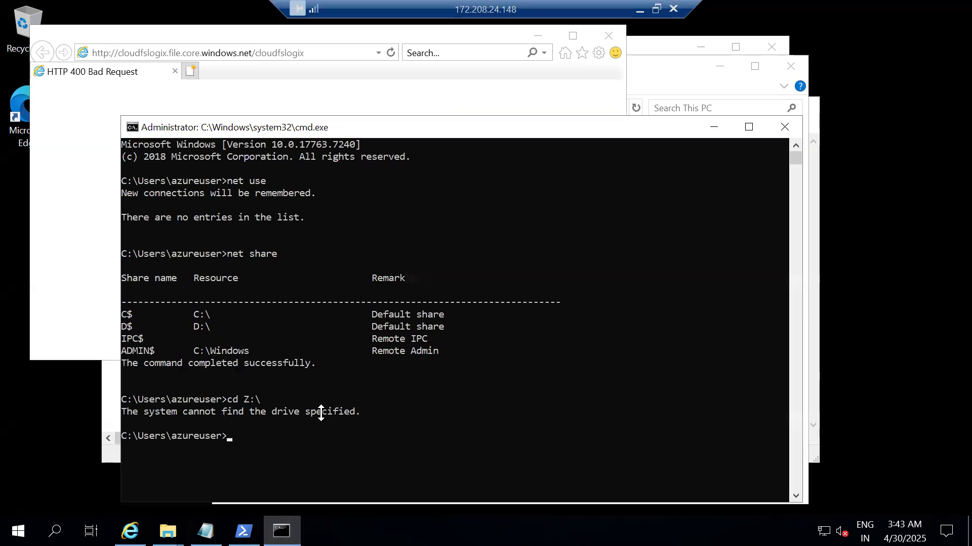
Run net use again to confirm no drive is mapped, then minimise Command Prompt.
{"action": "left_click", "coordinate": [324, 442]}
{"action": "type", "text": "net use"}
{"action": "key", "text": "Return"}
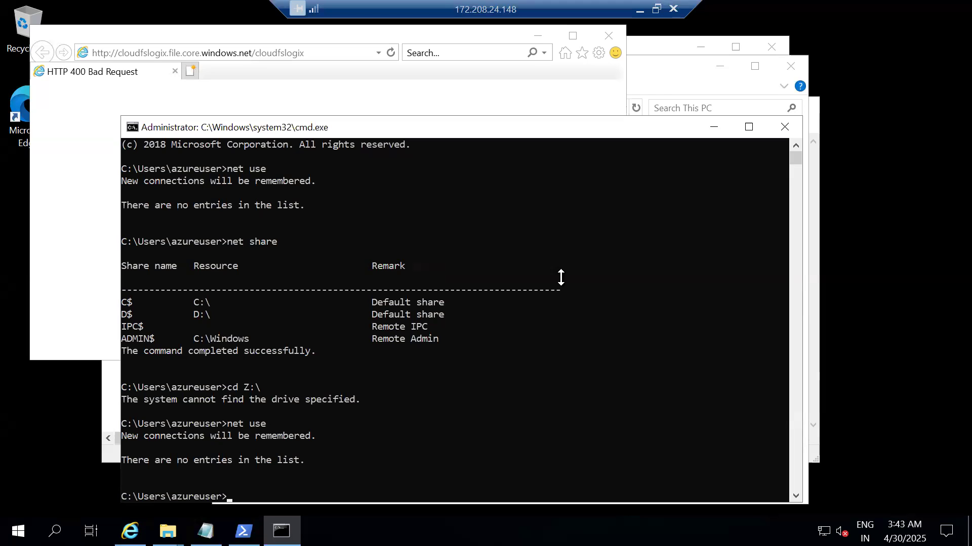
{"action": "left_click", "coordinate": [712, 127]}
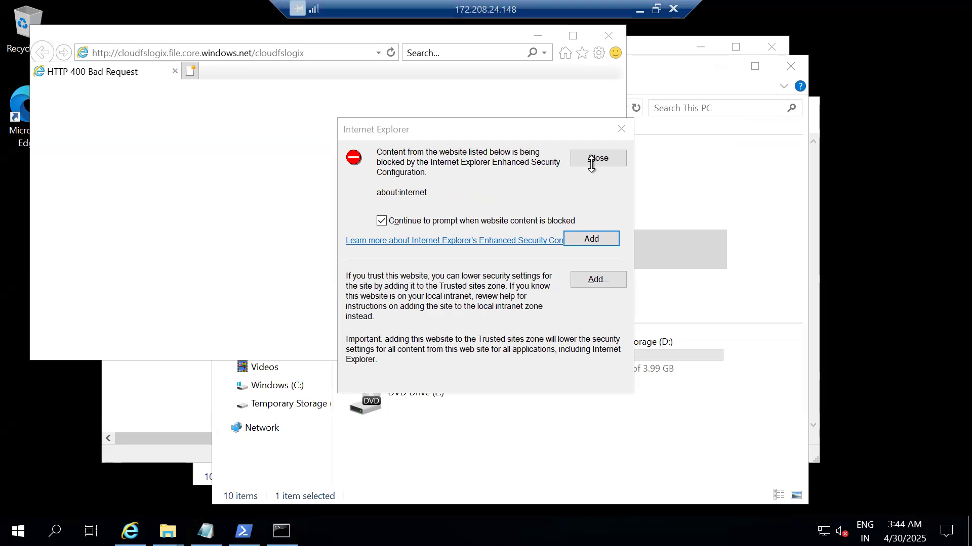
Add about:internet to trusted sites, check the mapped Z drive in PowerShell, then close Internet Explorer.
{"action": "left_click", "coordinate": [583, 239]}
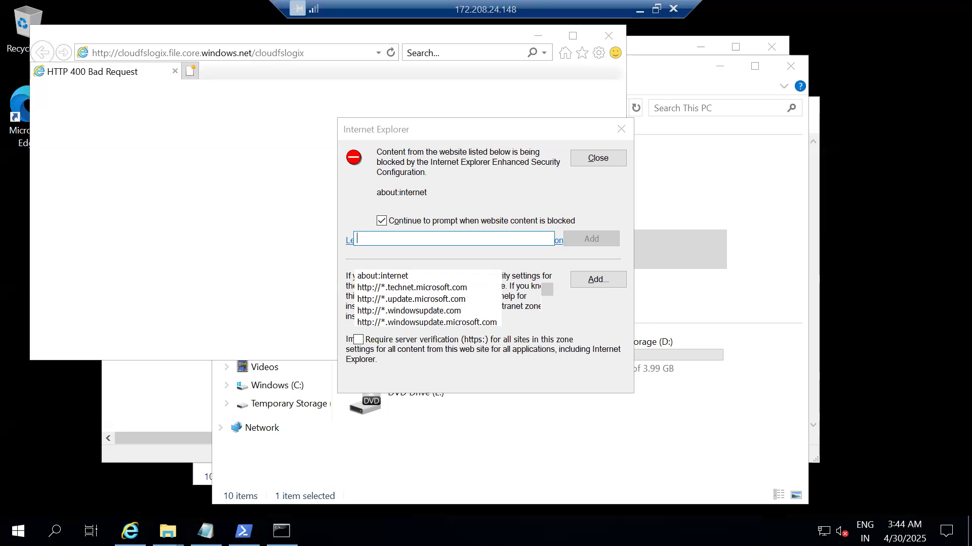
{"action": "left_click", "coordinate": [244, 531]}
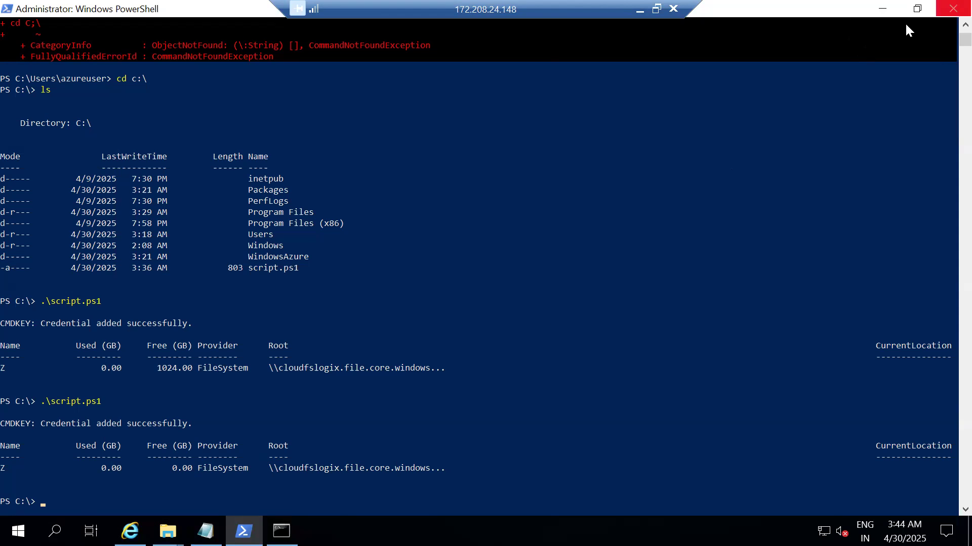
{"action": "left_click", "coordinate": [887, 11]}
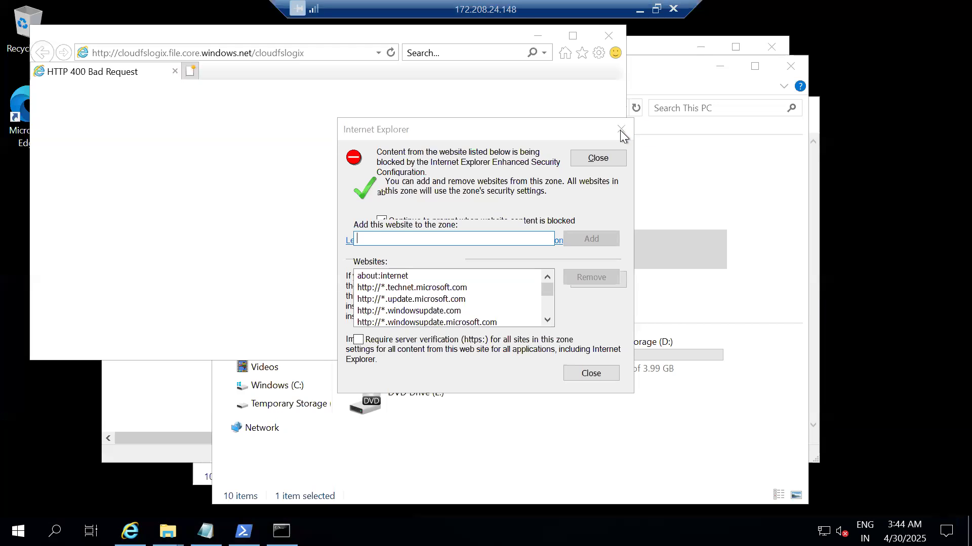
{"action": "left_click", "coordinate": [582, 374]}
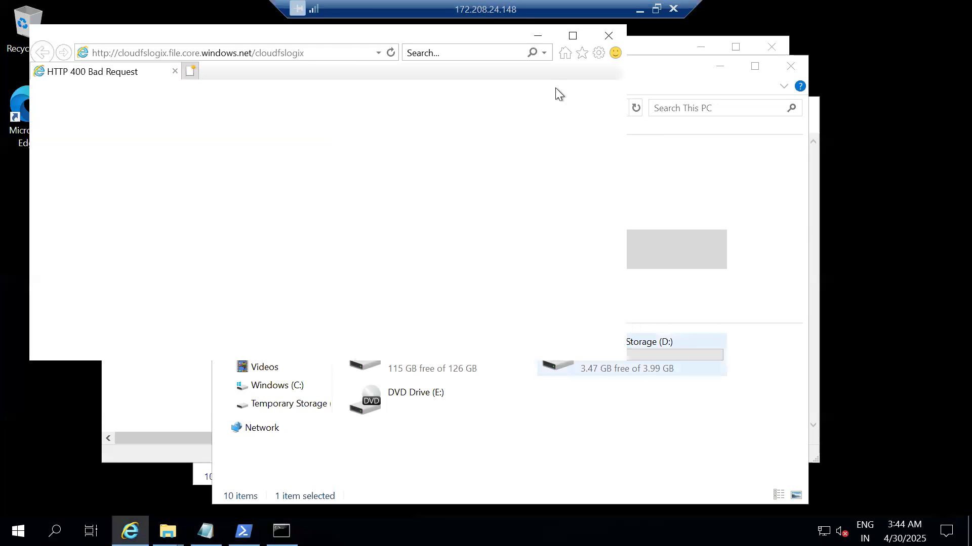
{"action": "left_click", "coordinate": [609, 36]}
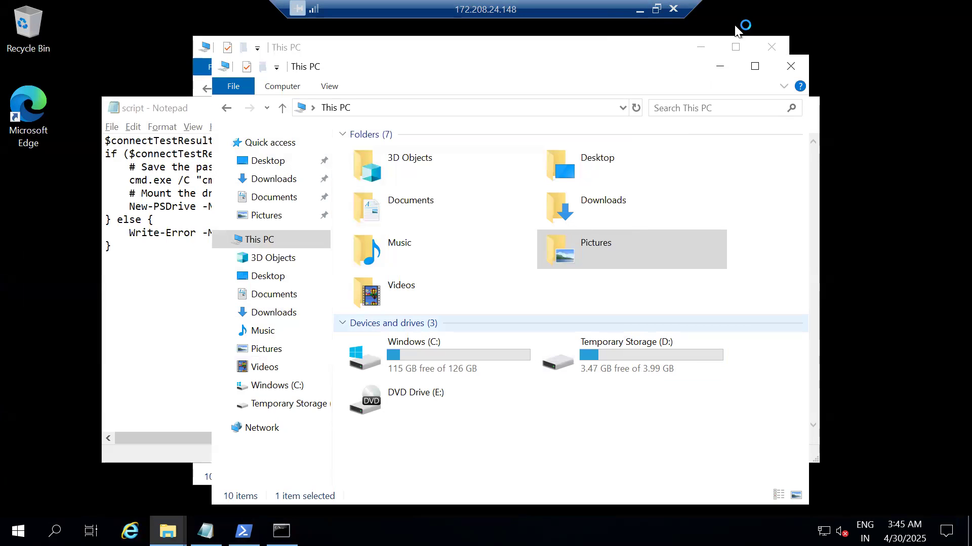
Close the front This PC window and bring up the Run prompt, dismissing the Start menu.
{"action": "left_click", "coordinate": [791, 69]}
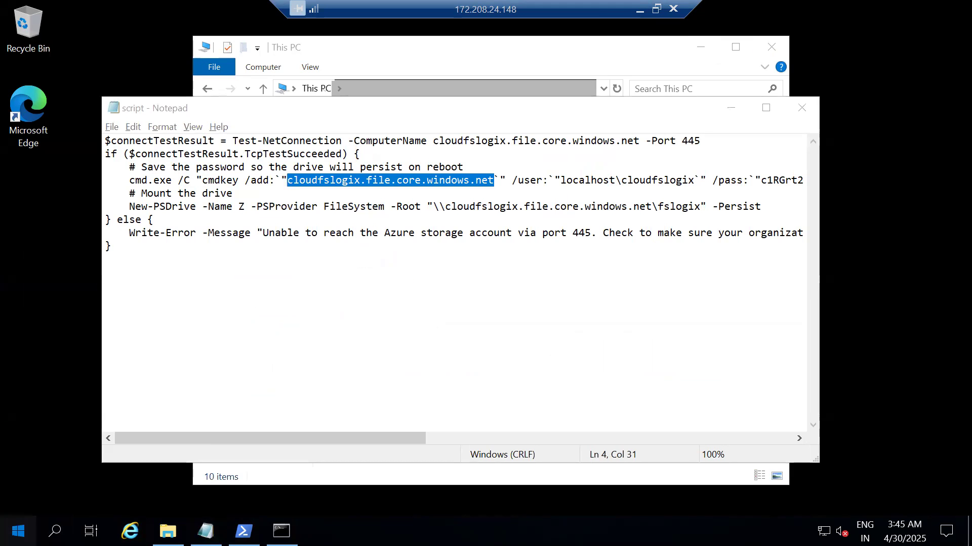
{"action": "key", "text": "super+r"}
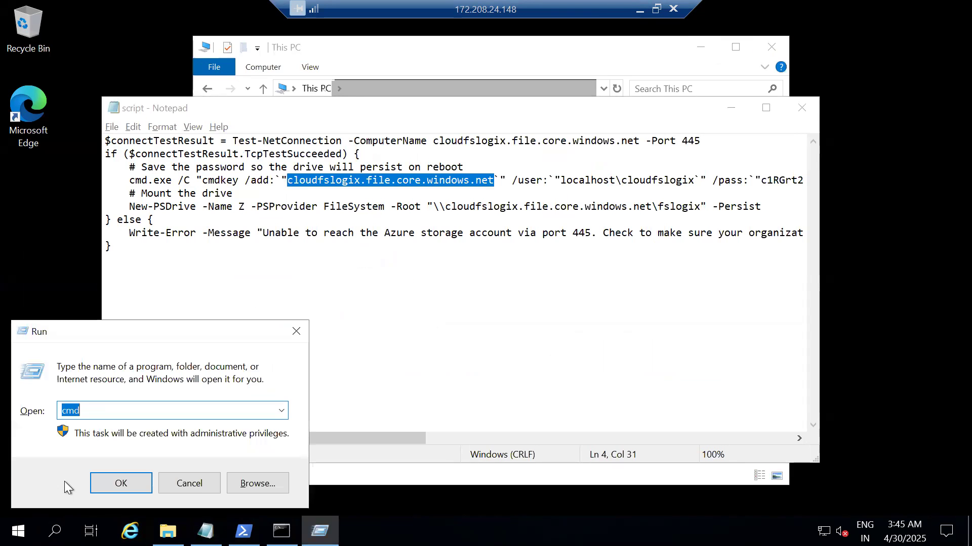
{"action": "key", "text": "super"}
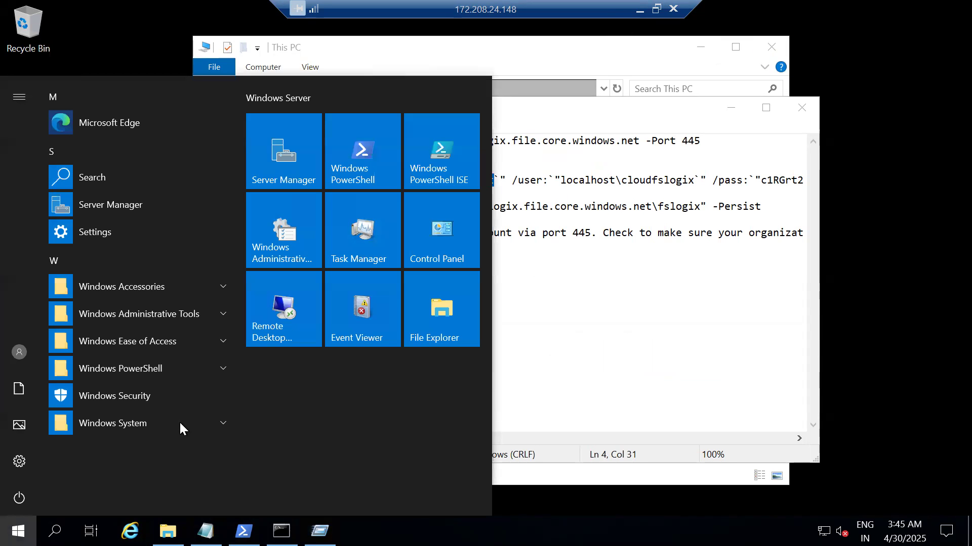
{"action": "key", "text": "Escape"}
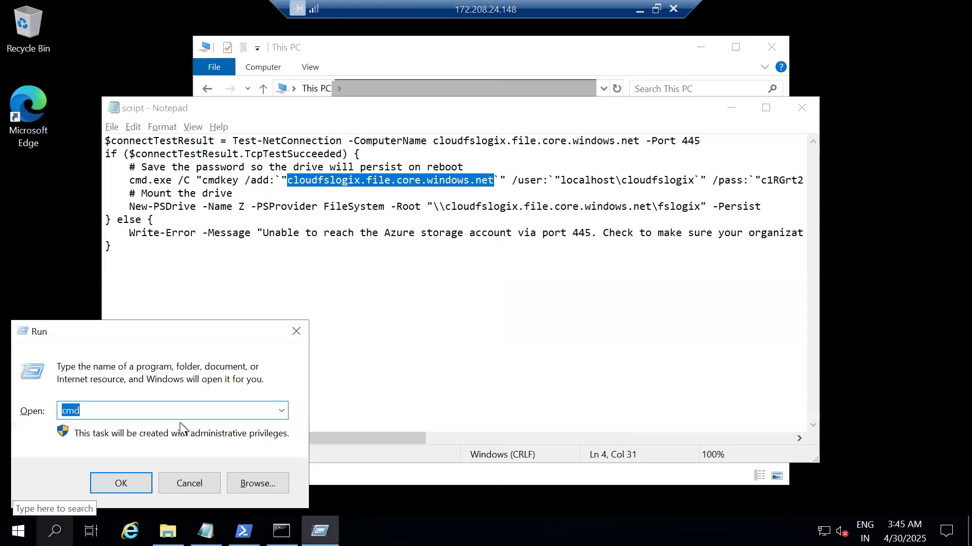
Launch Registry Editor with regedit on the VM, then minimise the Remote Desktop session.
{"action": "type", "text": "regi"}
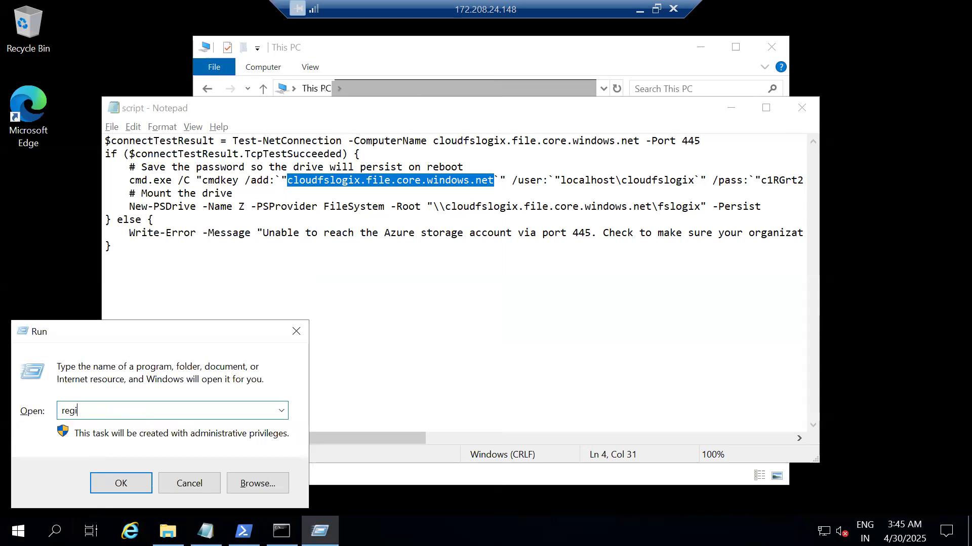
{"action": "key", "text": "BackSpace"}
{"action": "type", "text": "edit"}
{"action": "key", "text": "Return"}
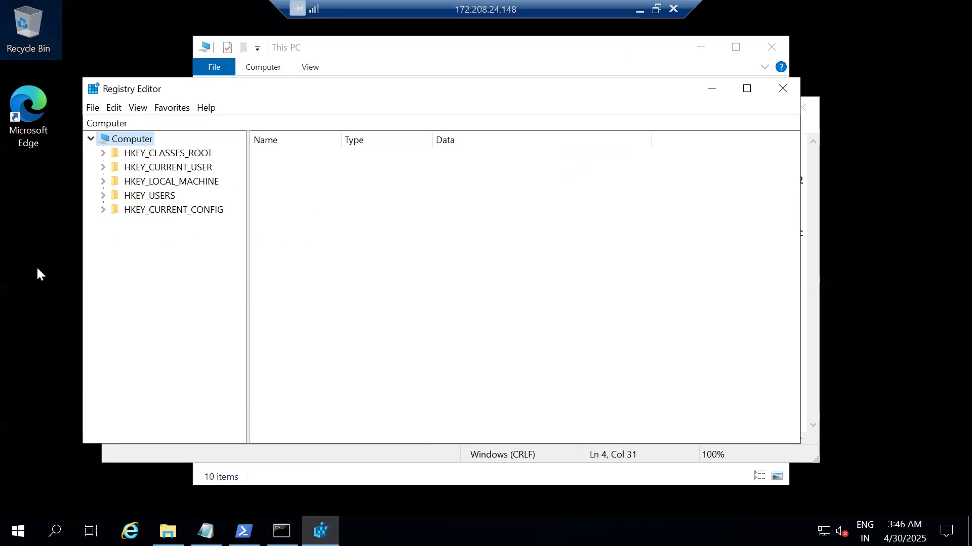
{"action": "mouse_move", "coordinate": [281, 532]}
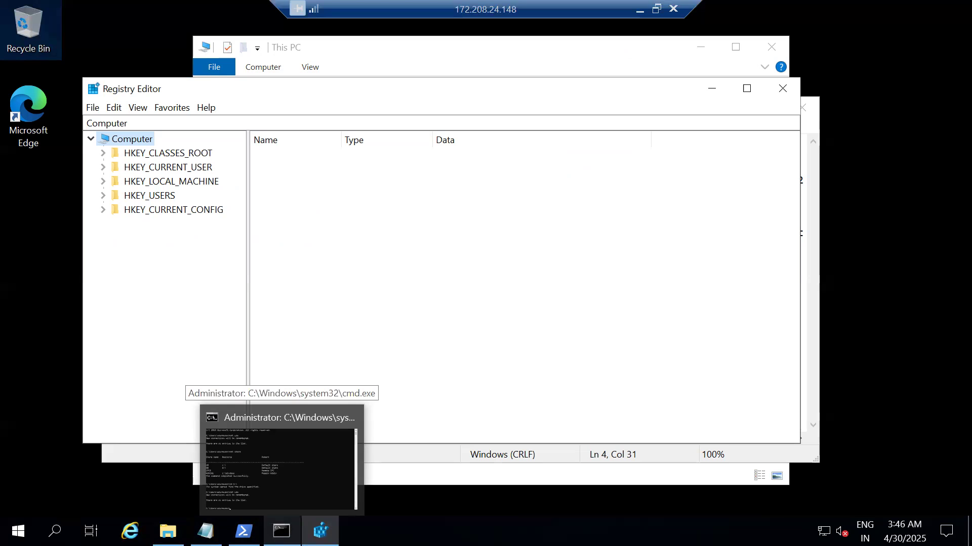
{"action": "left_click", "coordinate": [637, 10]}
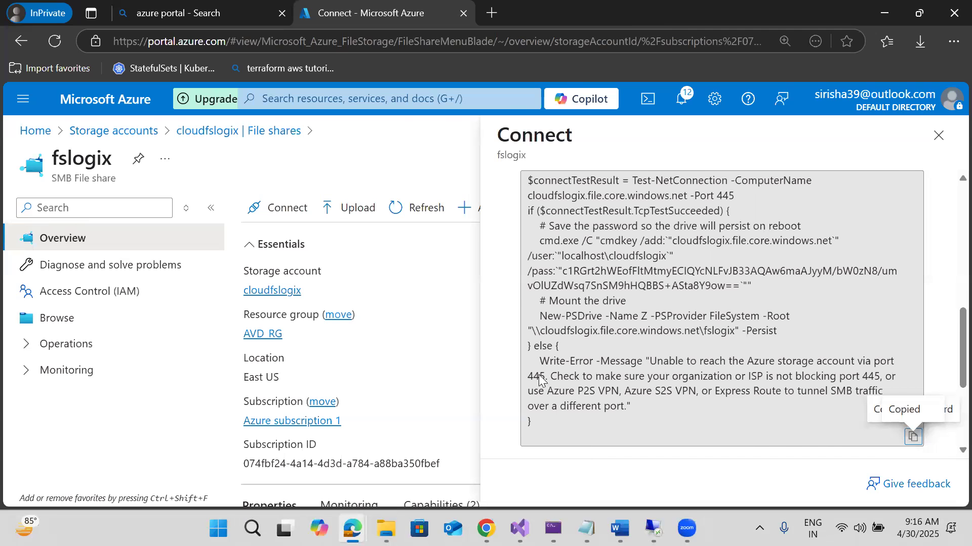
Switch to the local Notepad notes and move down to the New-PSDrive mount line.
{"action": "key", "text": "alt+Tab"}
{"action": "key", "text": "Up"}
{"action": "key", "text": "Up"}
{"action": "key", "text": "Up"}
{"action": "key", "text": "Up"}
{"action": "key", "text": "Up"}
{"action": "key", "text": "Up"}
{"action": "key", "text": "Up"}
{"action": "key", "text": "Up"}
{"action": "key", "text": "Up"}
{"action": "key", "text": "Up"}
{"action": "key", "text": "Up"}
{"action": "key", "text": "Up"}
{"action": "key", "text": "Up"}
{"action": "key", "text": "Up"}
{"action": "key", "text": "Up"}
{"action": "key", "text": "Up"}
{"action": "key", "text": "Up"}
{"action": "key", "text": "Up"}
{"action": "key", "text": "Up"}
{"action": "key", "text": "Up"}
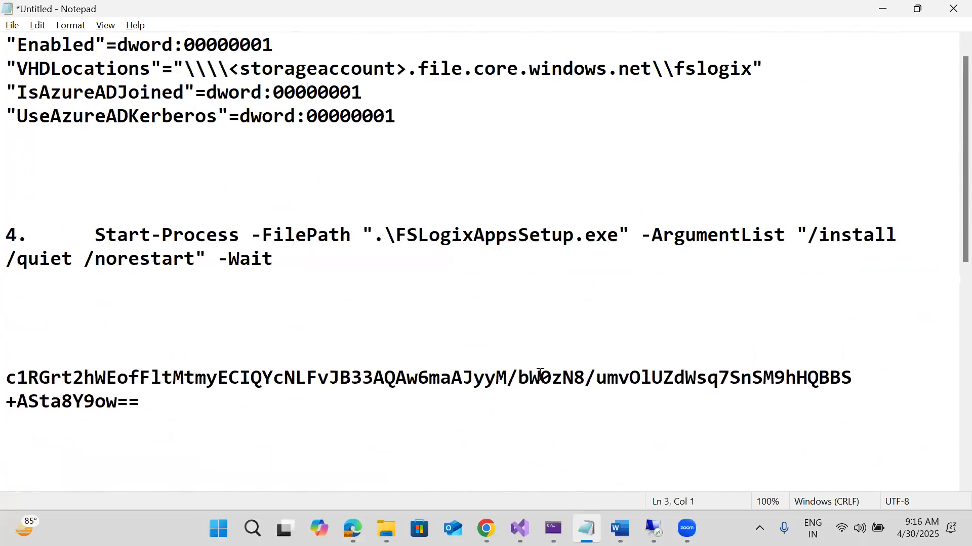
{"action": "key", "text": "Up"}
{"action": "key", "text": "Up"}
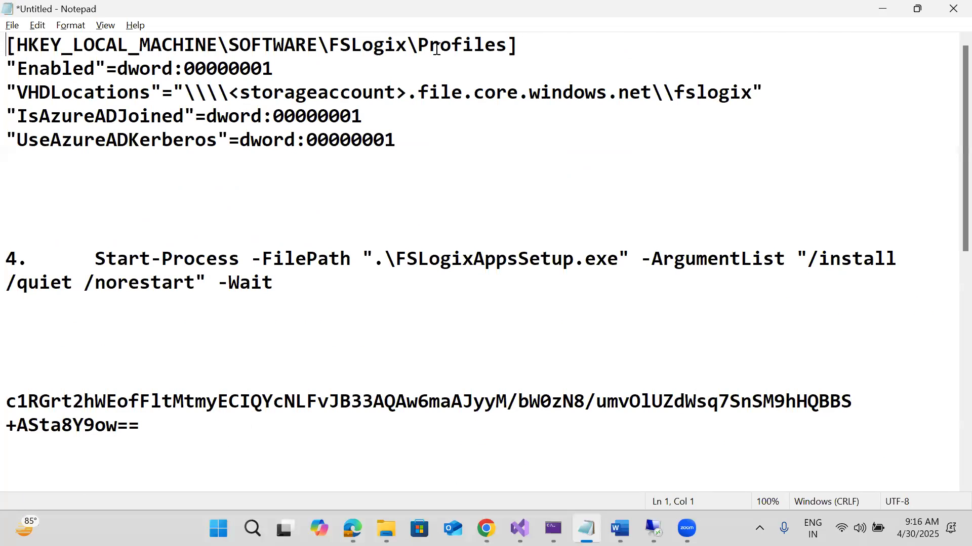
{"action": "left_click", "coordinate": [397, 141]}
{"action": "left_click", "coordinate": [316, 287]}
{"action": "key", "text": "Down"}
{"action": "key", "text": "Down"}
{"action": "key", "text": "Down"}
{"action": "key", "text": "Down"}
{"action": "key", "text": "Down"}
{"action": "key", "text": "Down"}
{"action": "key", "text": "Down"}
{"action": "key", "text": "Down"}
{"action": "key", "text": "Down"}
{"action": "key", "text": "Down"}
{"action": "key", "text": "Down"}
{"action": "key", "text": "Down"}
{"action": "key", "text": "Down"}
{"action": "key", "text": "Down"}
{"action": "key", "text": "Down"}
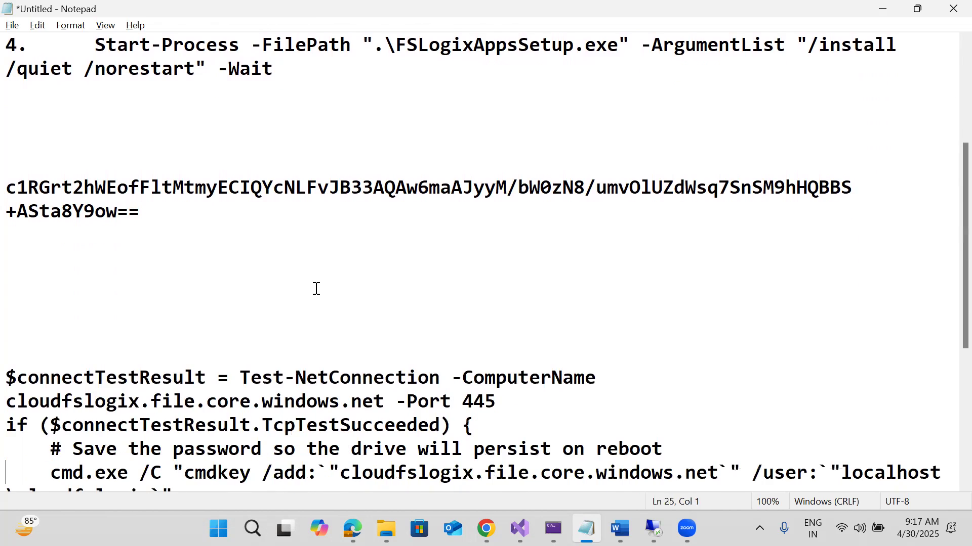
{"action": "key", "text": "Down"}
{"action": "key", "text": "Down"}
{"action": "key", "text": "Down"}
{"action": "key", "text": "Down"}
{"action": "key", "text": "Down"}
{"action": "key", "text": "Down"}
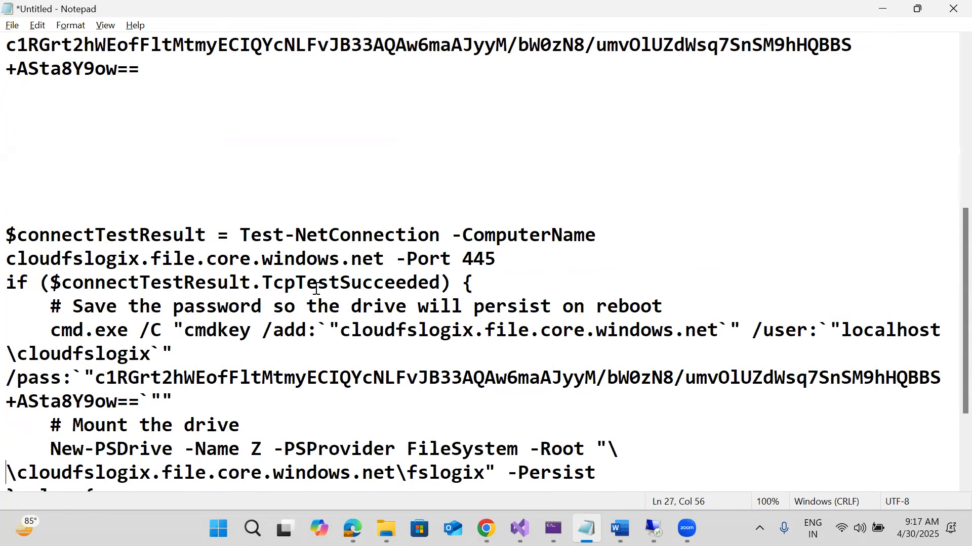
{"action": "key", "text": "Down"}
{"action": "key", "text": "Down"}
{"action": "key", "text": "Down"}
{"action": "key", "text": "Down"}
{"action": "key", "text": "Down"}
{"action": "key", "text": "Down"}
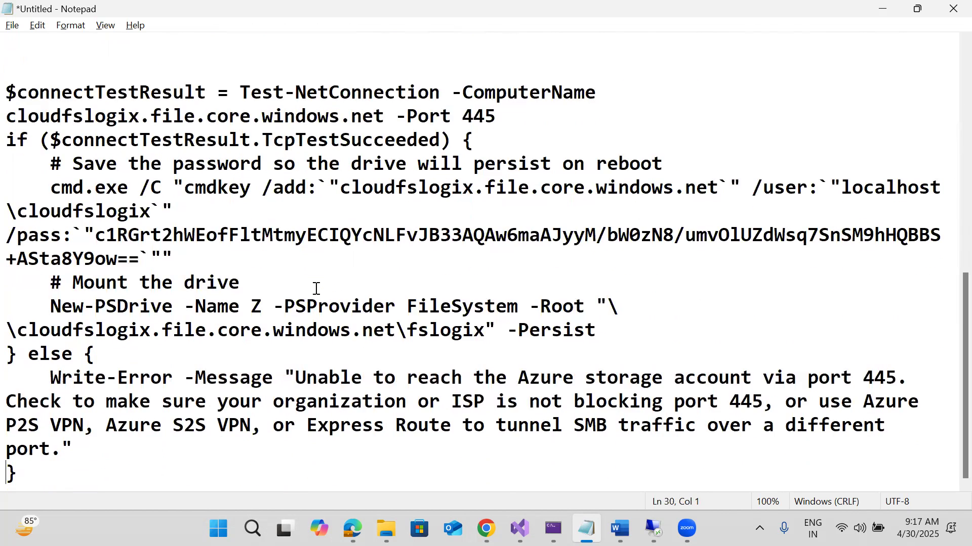
{"action": "key", "text": "Up"}
{"action": "key", "text": "Up"}
Copy the share path cloudfslogix.file.core.windows.net\fslogix and return to the registry template at the top.
{"action": "left_click", "coordinate": [488, 332]}
{"action": "left_click_drag", "start_coordinate": [488, 332], "coordinate": [23, 328]}
{"action": "key", "text": "ctrl+c"}
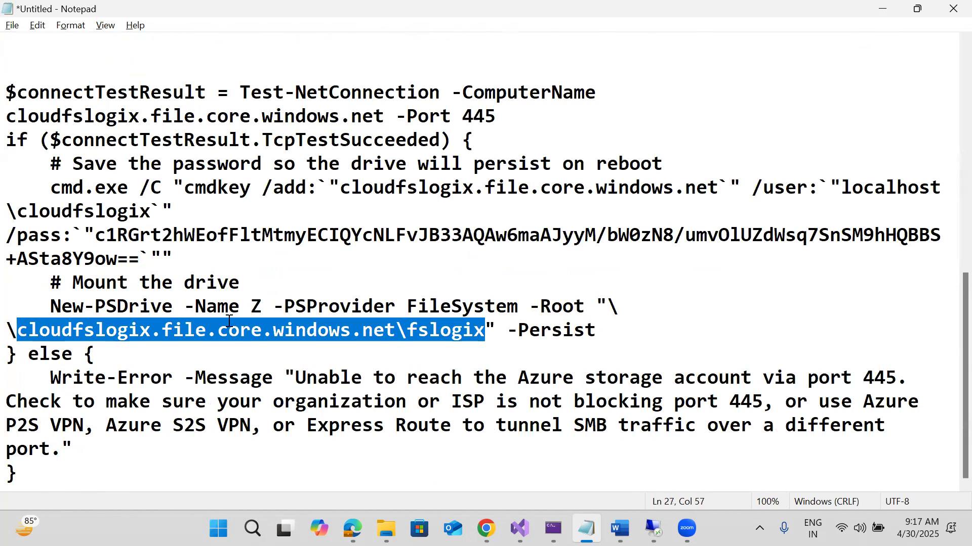
{"action": "left_click", "coordinate": [293, 323]}
{"action": "key", "text": "Up"}
{"action": "key", "text": "Up"}
{"action": "key", "text": "Up"}
{"action": "key", "text": "Up"}
{"action": "key", "text": "Up"}
{"action": "key", "text": "Up"}
{"action": "key", "text": "Up"}
{"action": "key", "text": "Up"}
{"action": "key", "text": "Up"}
{"action": "key", "text": "Up"}
{"action": "key", "text": "Up"}
{"action": "key", "text": "Up"}
{"action": "key", "text": "Up"}
{"action": "key", "text": "Up"}
{"action": "key", "text": "Up"}
{"action": "key", "text": "Up"}
{"action": "key", "text": "Up"}
{"action": "key", "text": "Up"}
{"action": "key", "text": "Up"}
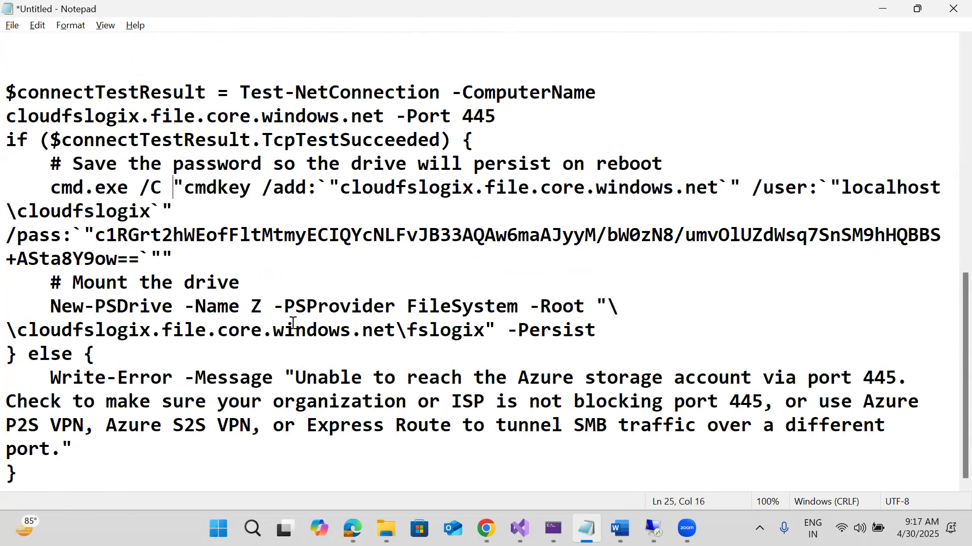
{"action": "key", "text": "Up"}
{"action": "key", "text": "Up"}
{"action": "key", "text": "Up"}
{"action": "key", "text": "Up"}
{"action": "key", "text": "Up"}
{"action": "key", "text": "Up"}
{"action": "key", "text": "Up"}
{"action": "key", "text": "Up"}
{"action": "key", "text": "Up"}
{"action": "key", "text": "Up"}
{"action": "key", "text": "Up"}
{"action": "key", "text": "Up"}
{"action": "key", "text": "Up"}
{"action": "key", "text": "Up"}
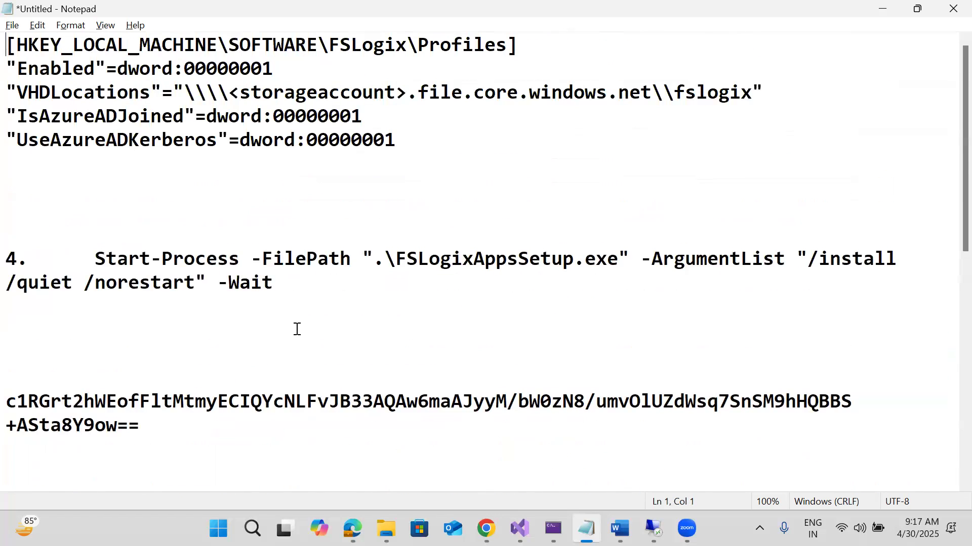
Replace the VHDLocations placeholder path with the copied cloudfslogix.file.core.windows.net\fslogix share path.
{"action": "left_click", "coordinate": [757, 93]}
{"action": "key", "text": "BackSpace"}
{"action": "key", "text": "BackSpace"}
{"action": "key", "text": "BackSpace"}
{"action": "key", "text": "BackSpace"}
{"action": "key", "text": "BackSpace"}
{"action": "key", "text": "BackSpace"}
{"action": "key", "text": "BackSpace"}
{"action": "key", "text": "BackSpace"}
{"action": "key", "text": "BackSpace"}
{"action": "key", "text": "BackSpace"}
{"action": "key", "text": "BackSpace"}
{"action": "key", "text": "BackSpace"}
{"action": "key", "text": "BackSpace"}
{"action": "key", "text": "BackSpace"}
{"action": "key", "text": "BackSpace"}
{"action": "key", "text": "BackSpace"}
{"action": "key", "text": "BackSpace"}
{"action": "key", "text": "BackSpace"}
{"action": "key", "text": "BackSpace"}
{"action": "key", "text": "BackSpace"}
{"action": "key", "text": "BackSpace"}
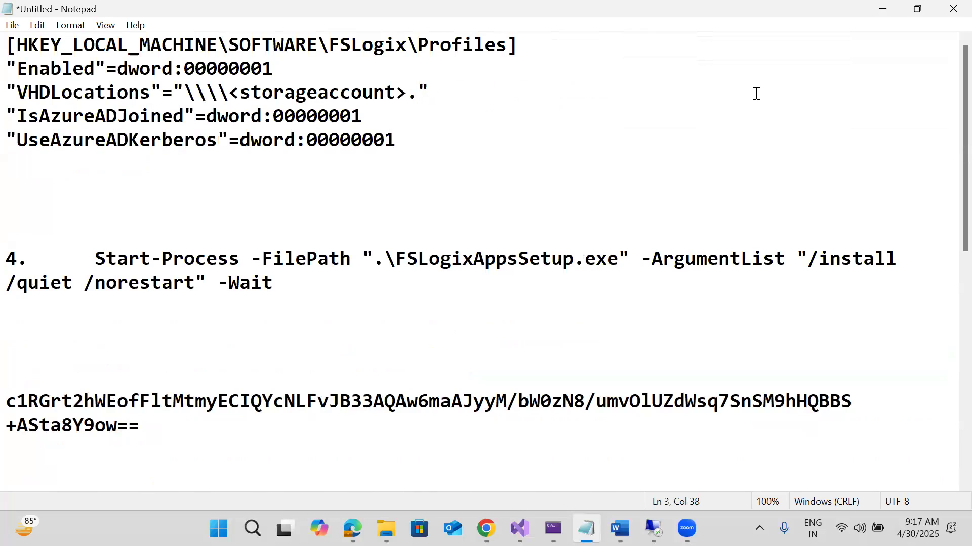
{"action": "key", "text": "BackSpace"}
{"action": "key", "text": "BackSpace"}
{"action": "key", "text": "BackSpace"}
{"action": "key", "text": "BackSpace"}
{"action": "key", "text": "BackSpace"}
{"action": "key", "text": "BackSpace"}
{"action": "key", "text": "BackSpace"}
{"action": "key", "text": "BackSpace"}
{"action": "key", "text": "BackSpace"}
{"action": "key", "text": "BackSpace"}
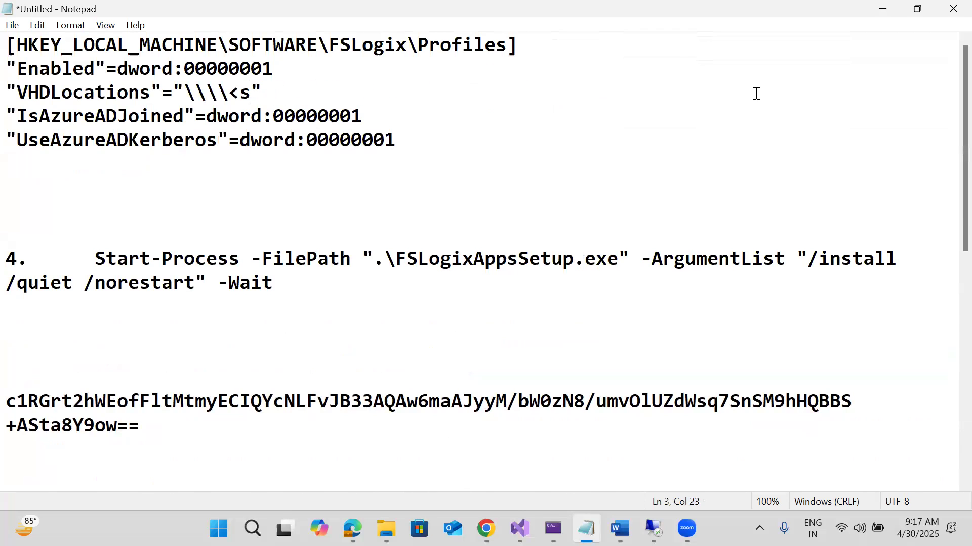
{"action": "key", "text": "BackSpace"}
{"action": "key", "text": "ctrl+v"}
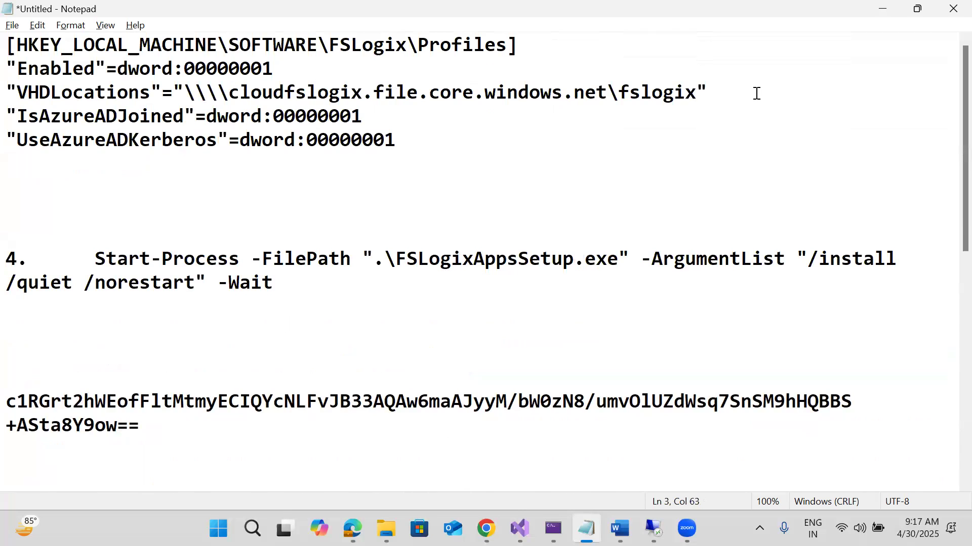
{"action": "key", "text": "ctrl+z"}
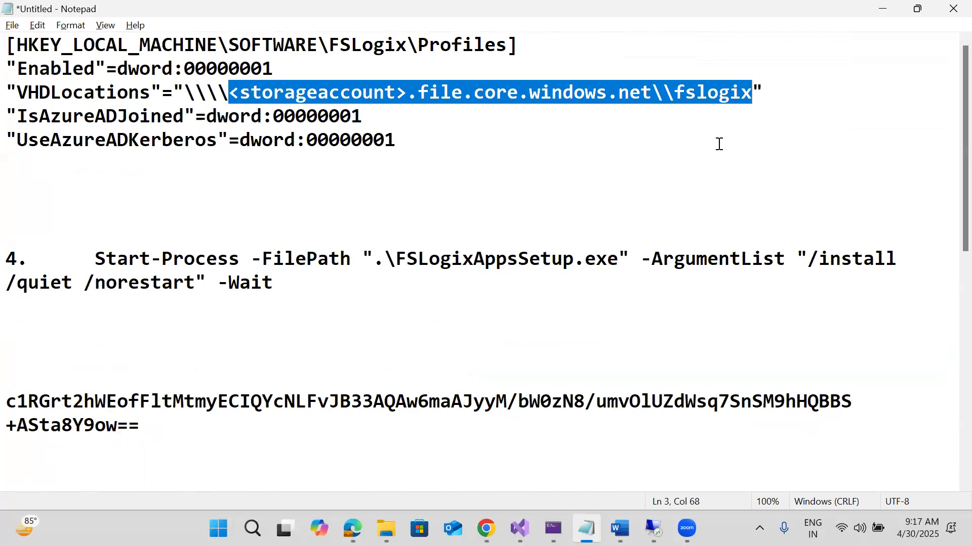
{"action": "key", "text": "BackSpace"}
{"action": "type", "text": "cloudfslogix.file.core.windows.net\\fslogix"}
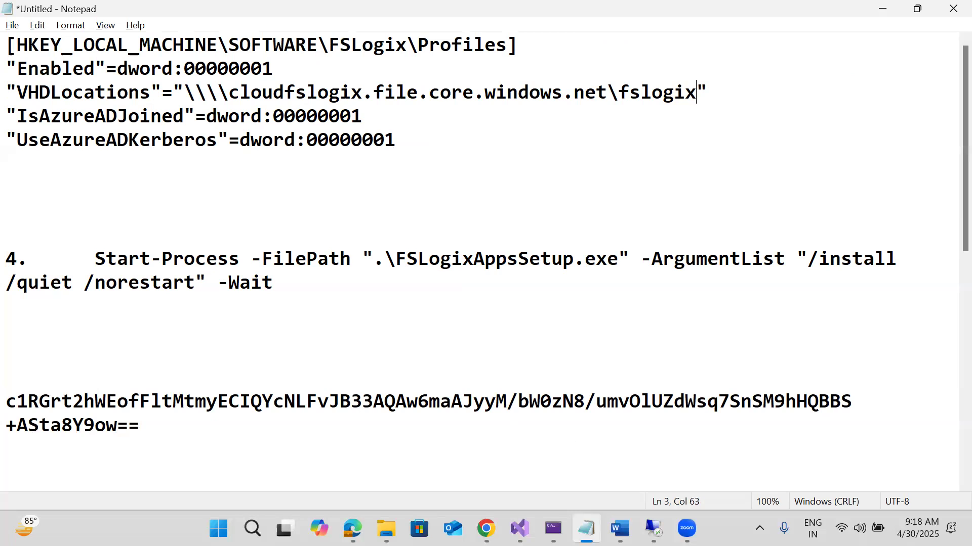
Open HKEY_LOCAL_MACHINE\SOFTWARE\FSLogix\Profiles on the VM, then minimise the session and Notepad.
{"action": "left_click", "coordinate": [653, 529]}
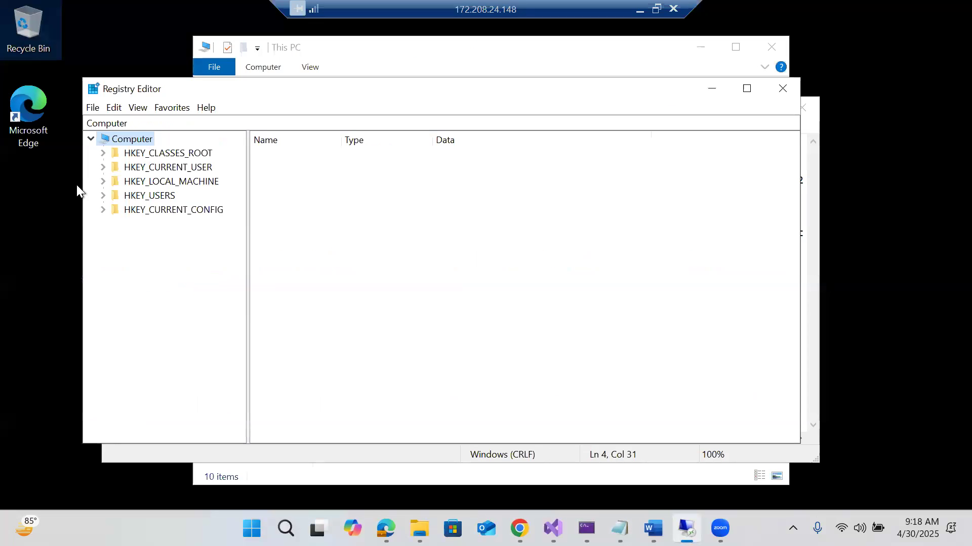
{"action": "left_click", "coordinate": [102, 183]}
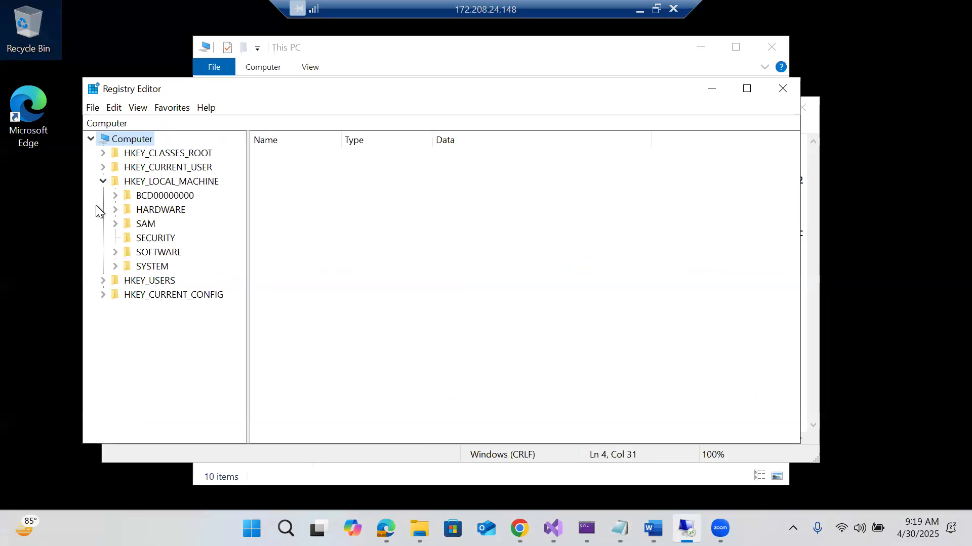
{"action": "left_click", "coordinate": [116, 252]}
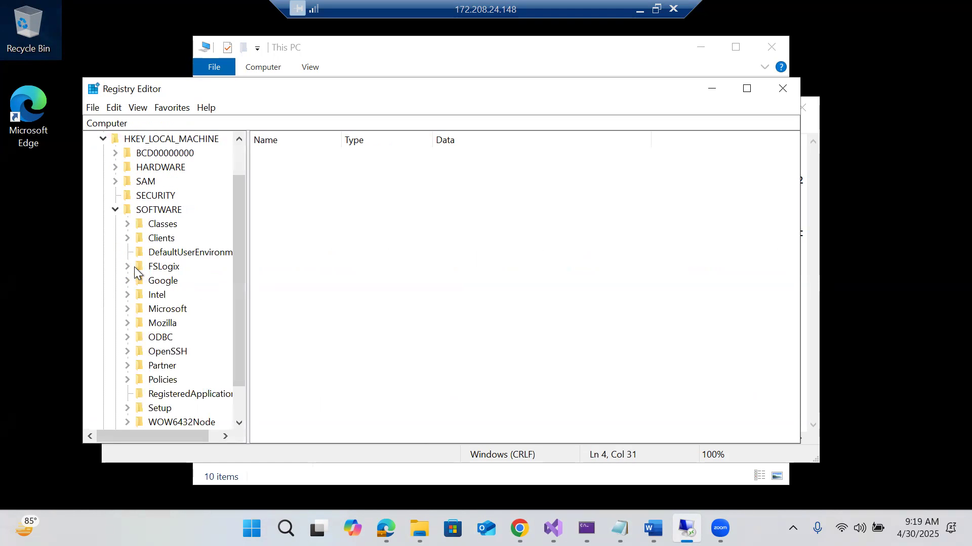
{"action": "left_click", "coordinate": [127, 267]}
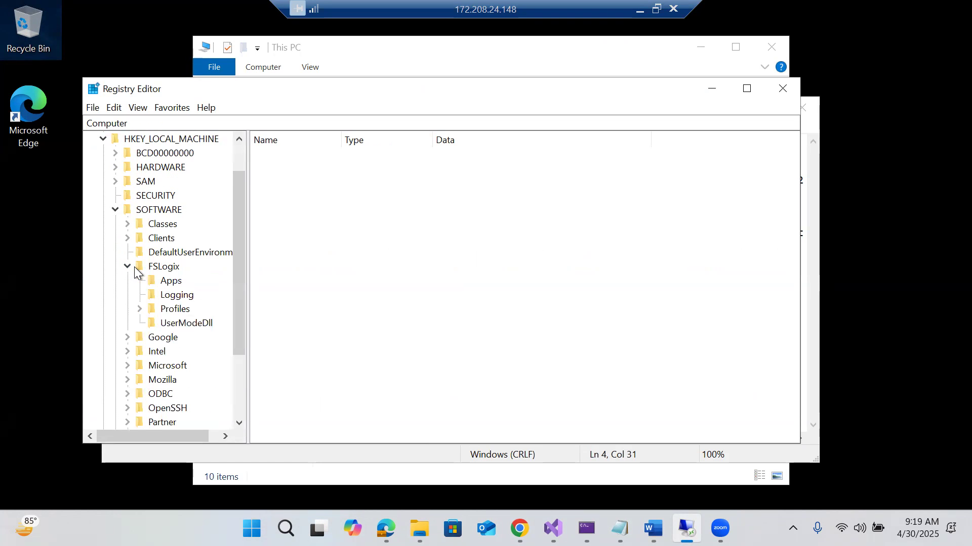
{"action": "left_click", "coordinate": [160, 314]}
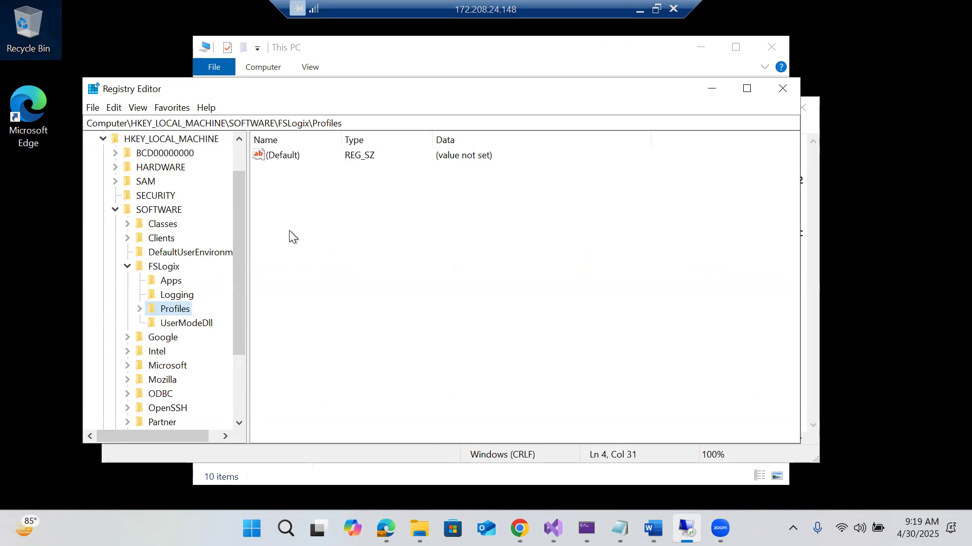
{"action": "left_click", "coordinate": [637, 8]}
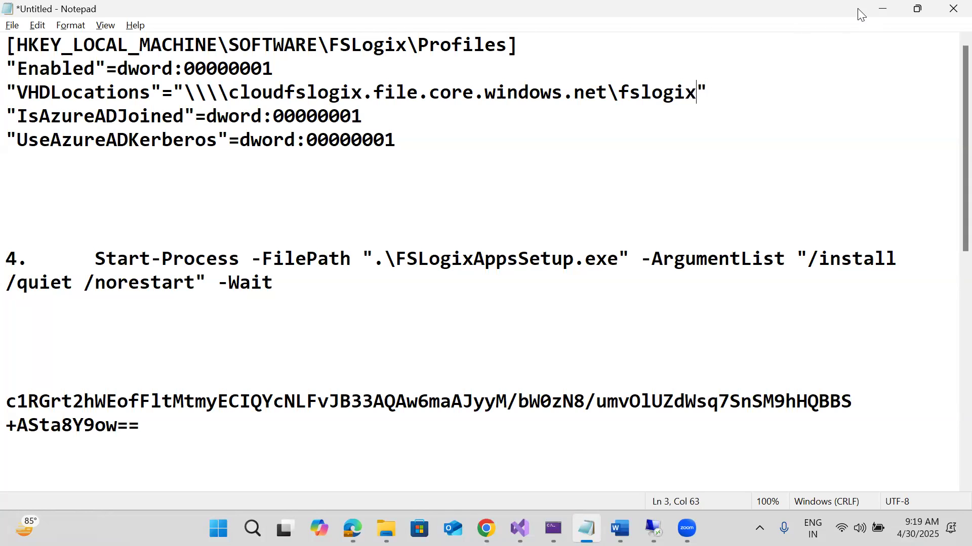
{"action": "left_click", "coordinate": [883, 9]}
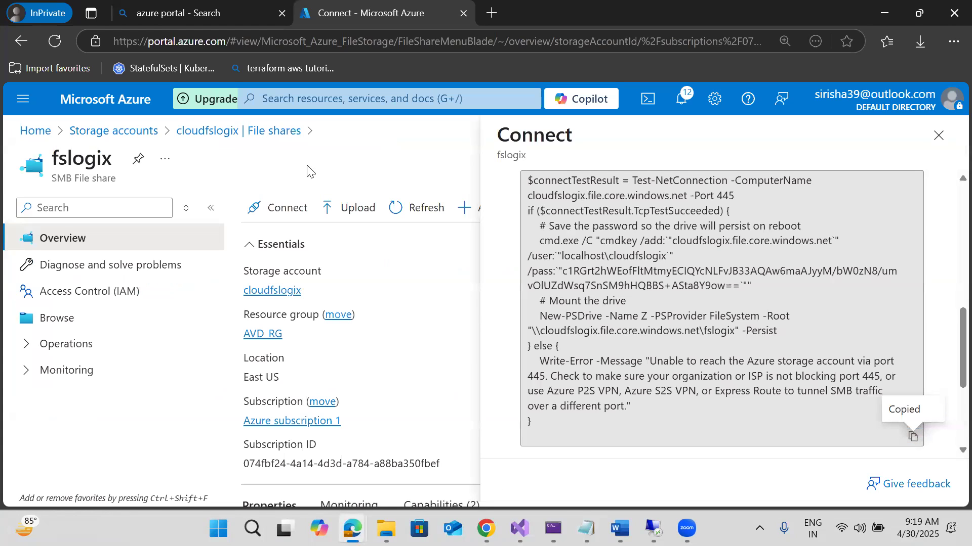
Search 'vm' to open myvirtualvm's overview, then return to Notepad at empty line 9.
{"action": "left_click", "coordinate": [268, 99]}
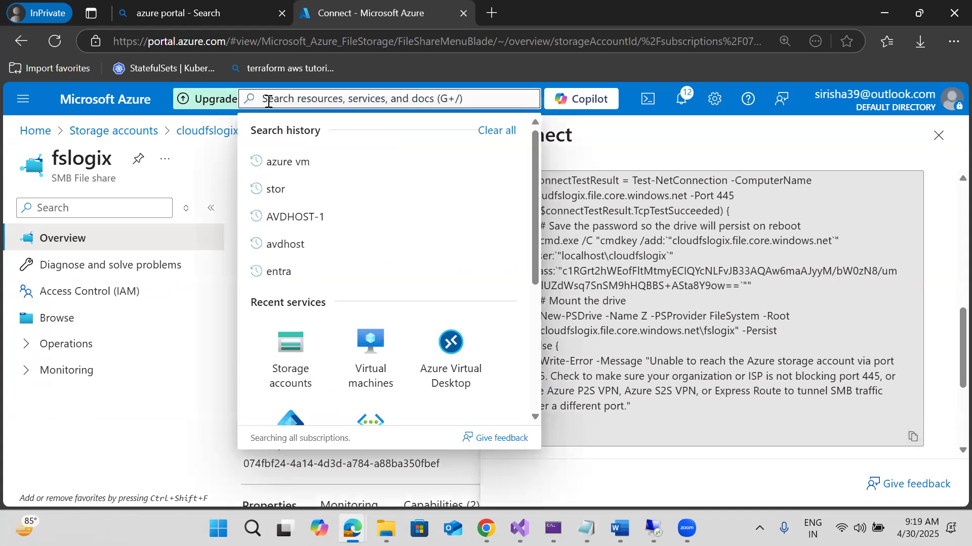
{"action": "type", "text": "vm"}
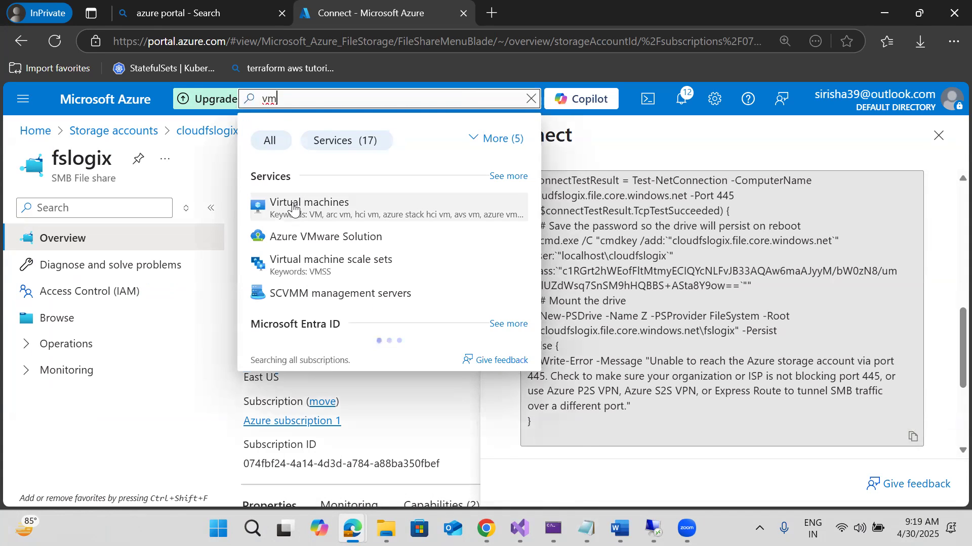
{"action": "left_click", "coordinate": [286, 199]}
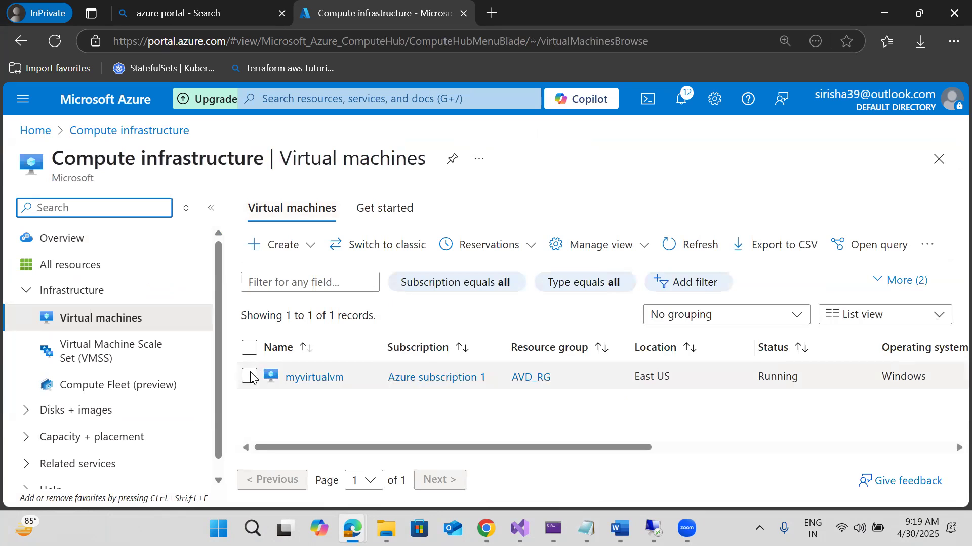
{"action": "left_click", "coordinate": [250, 377]}
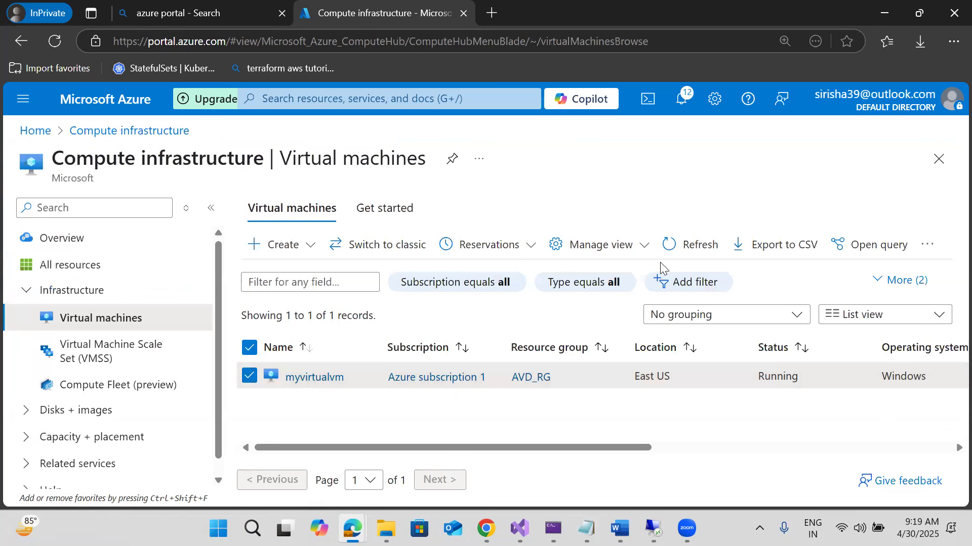
{"action": "left_click", "coordinate": [326, 381]}
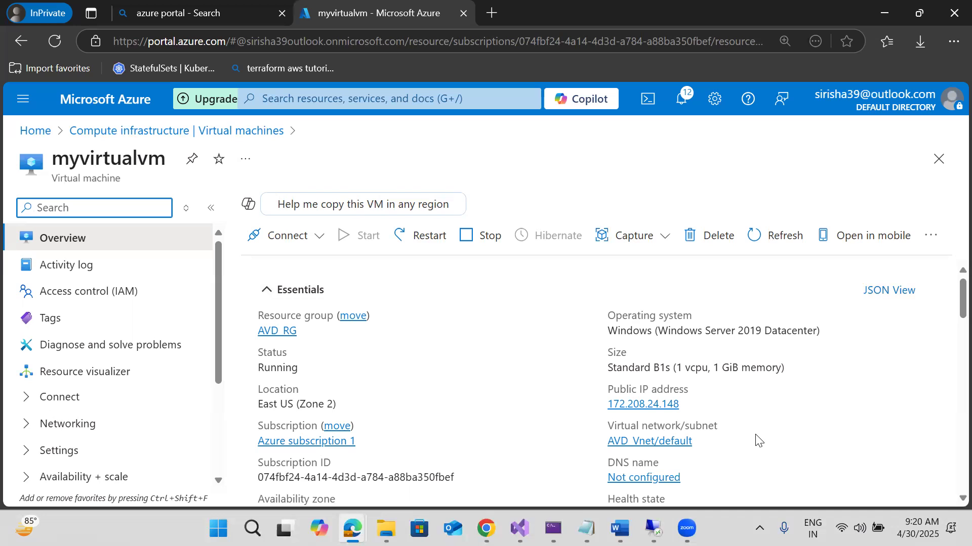
{"action": "left_click", "coordinate": [587, 529]}
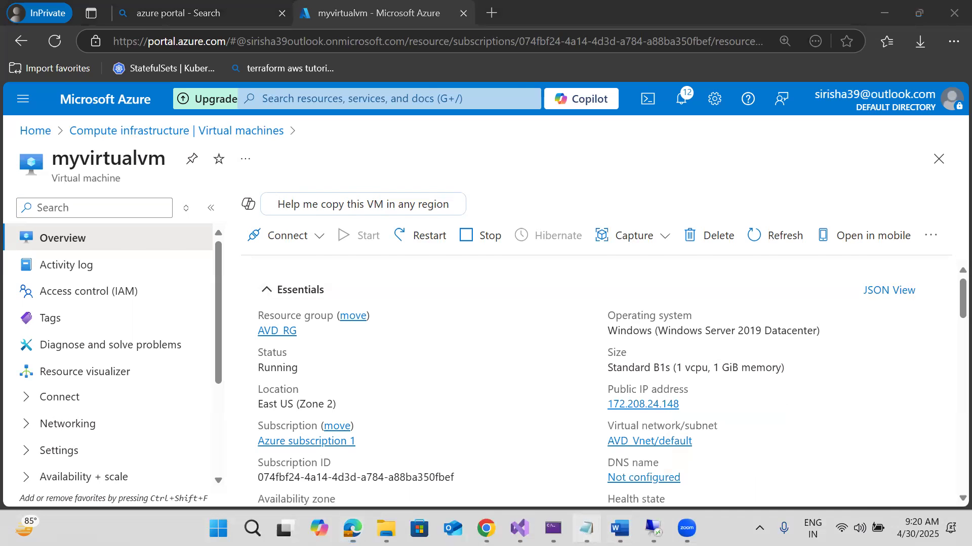
{"action": "left_click", "coordinate": [488, 236]}
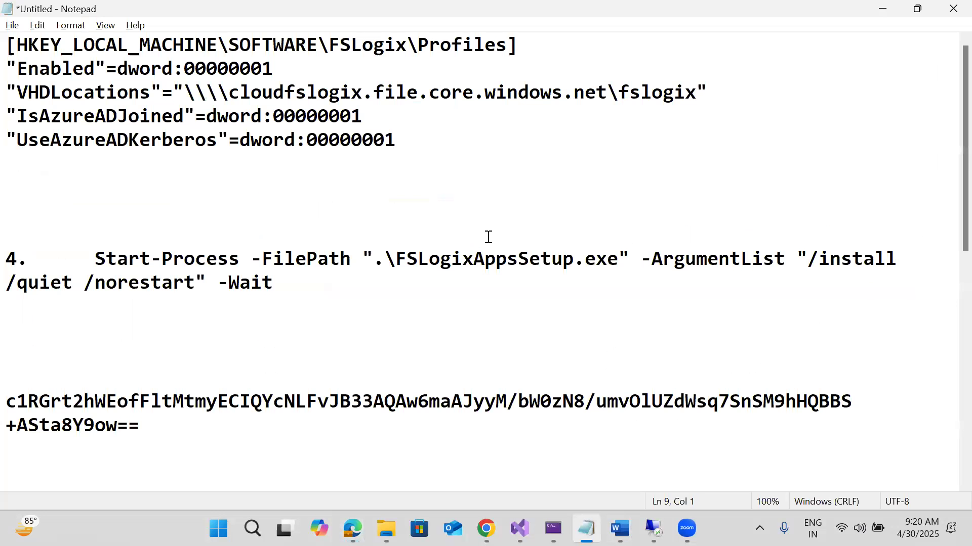